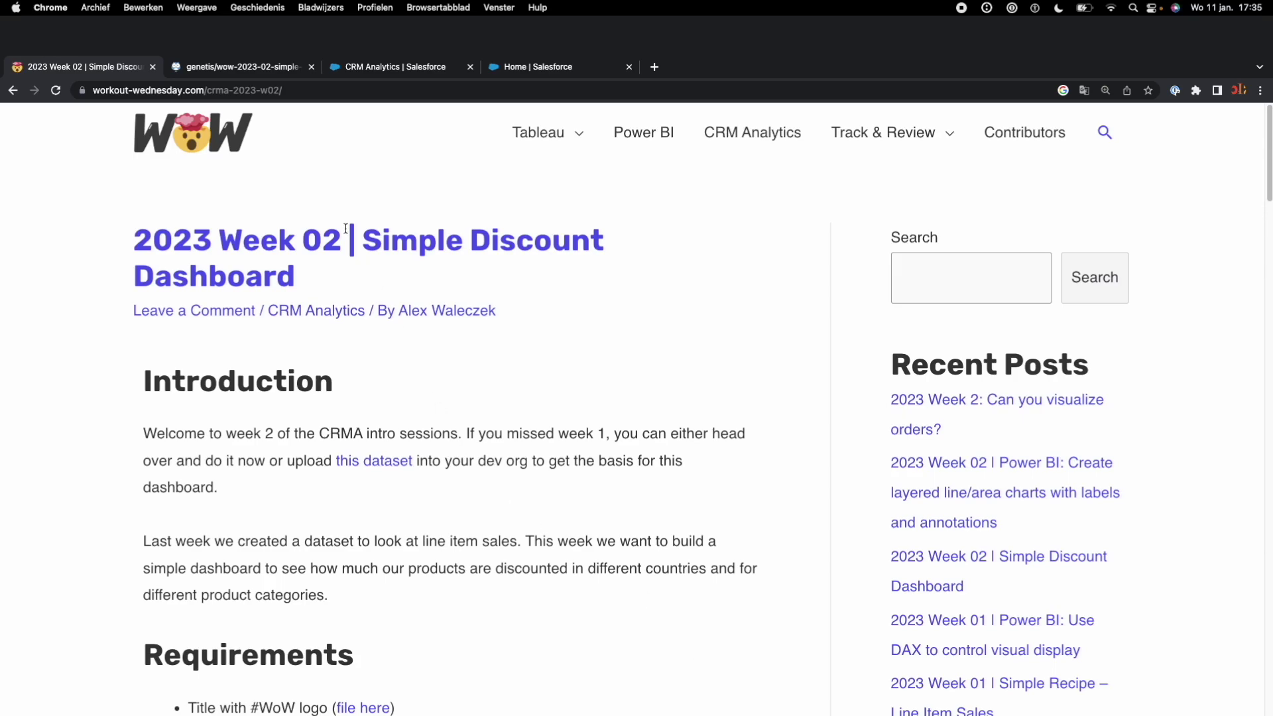
- Download Wow-2023-02-Data.csv from the Simple Discount Dashboard project on data.world
drag(367, 237, 379, 268)
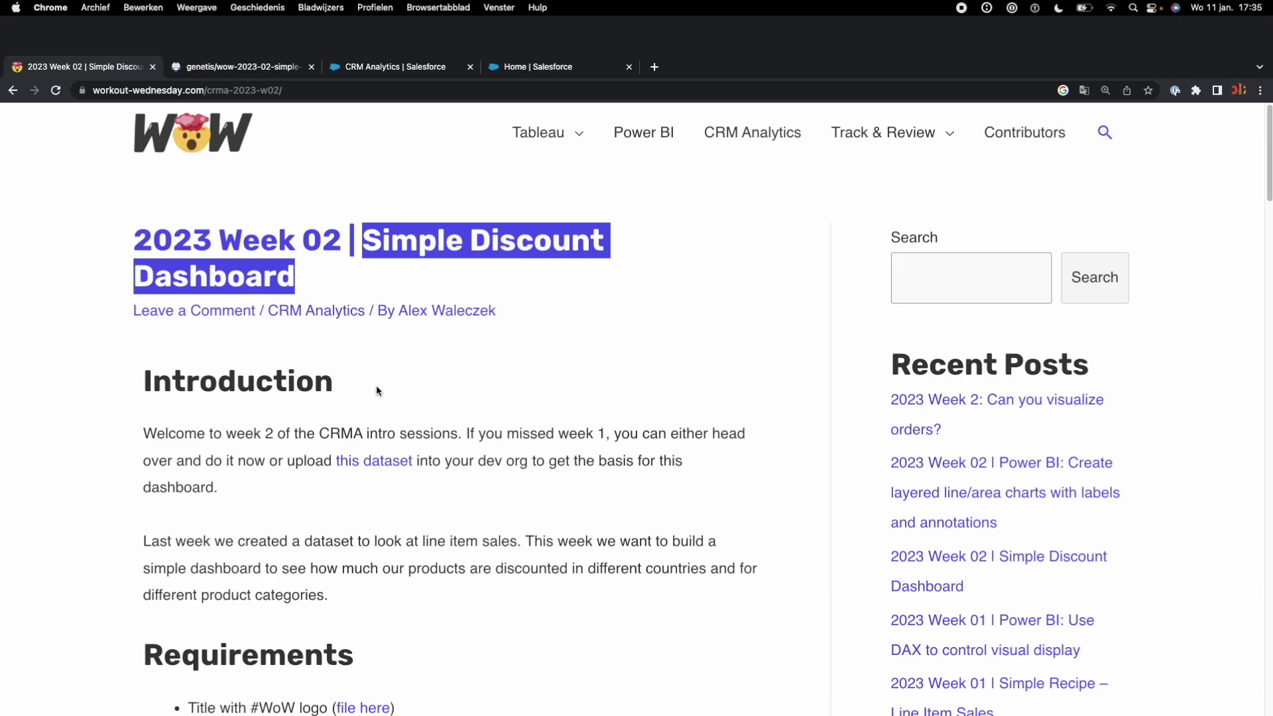
click(408, 396)
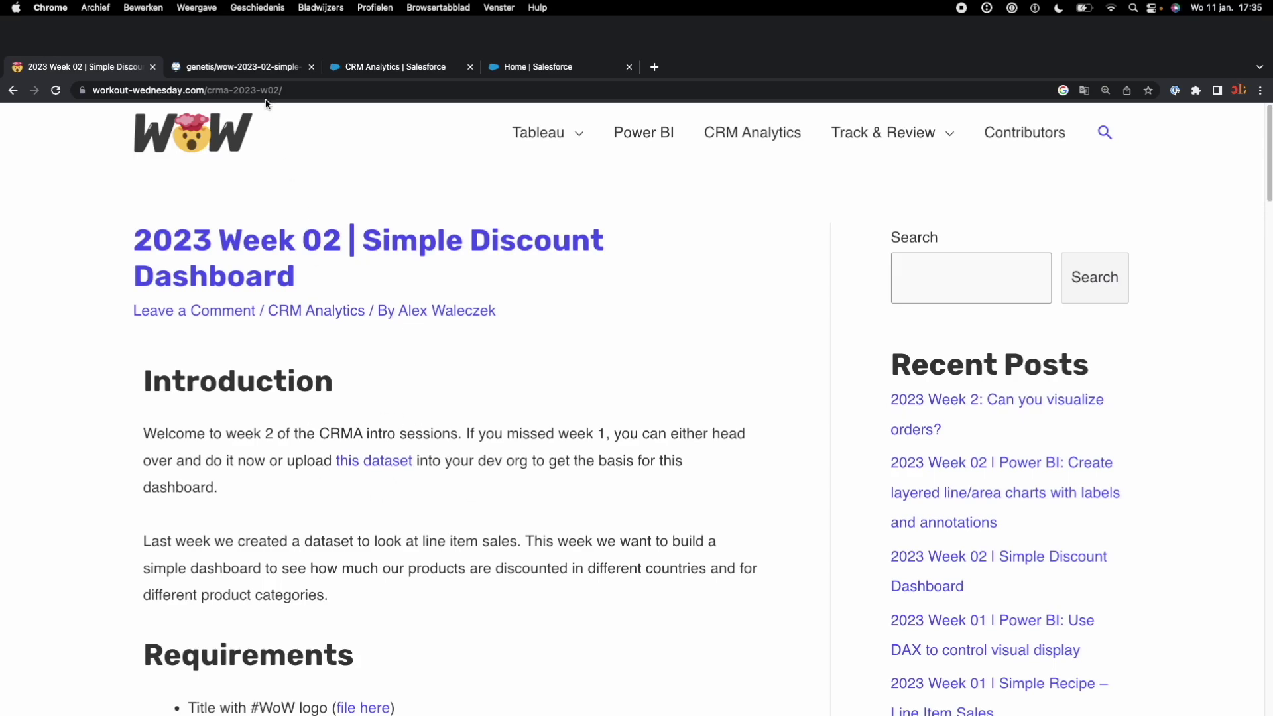
click(263, 72)
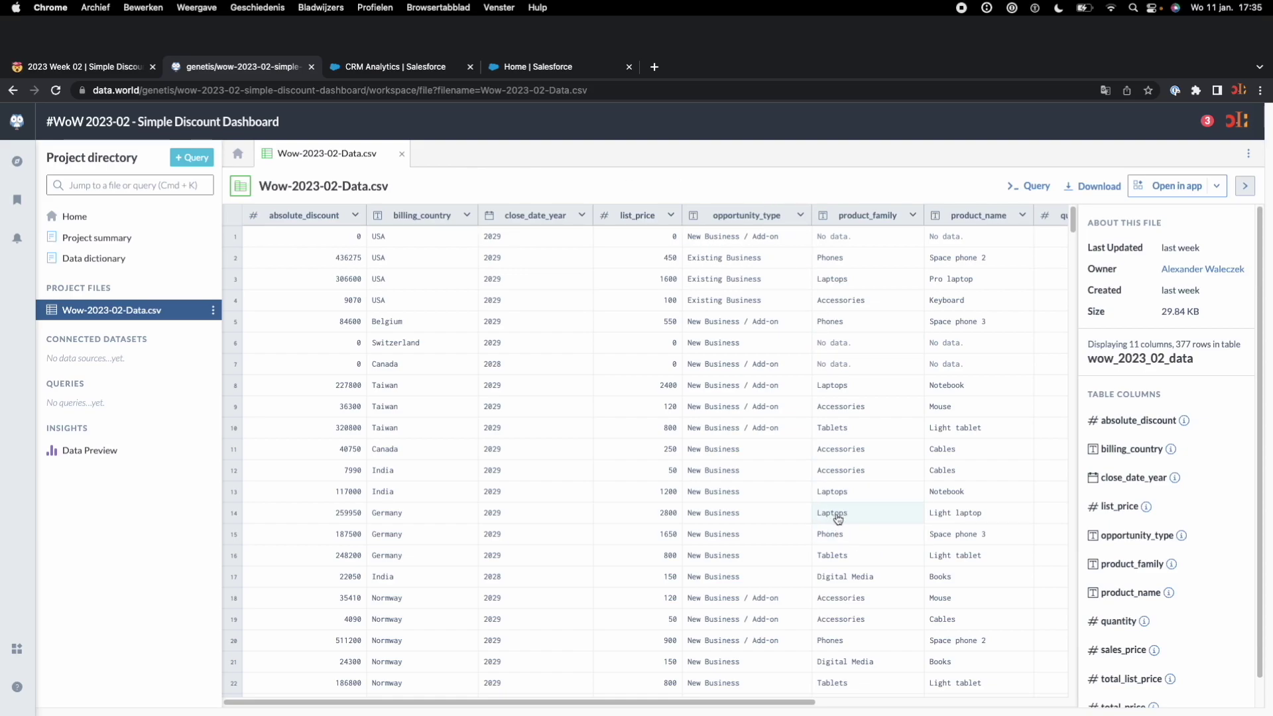
click(1091, 189)
click(1071, 213)
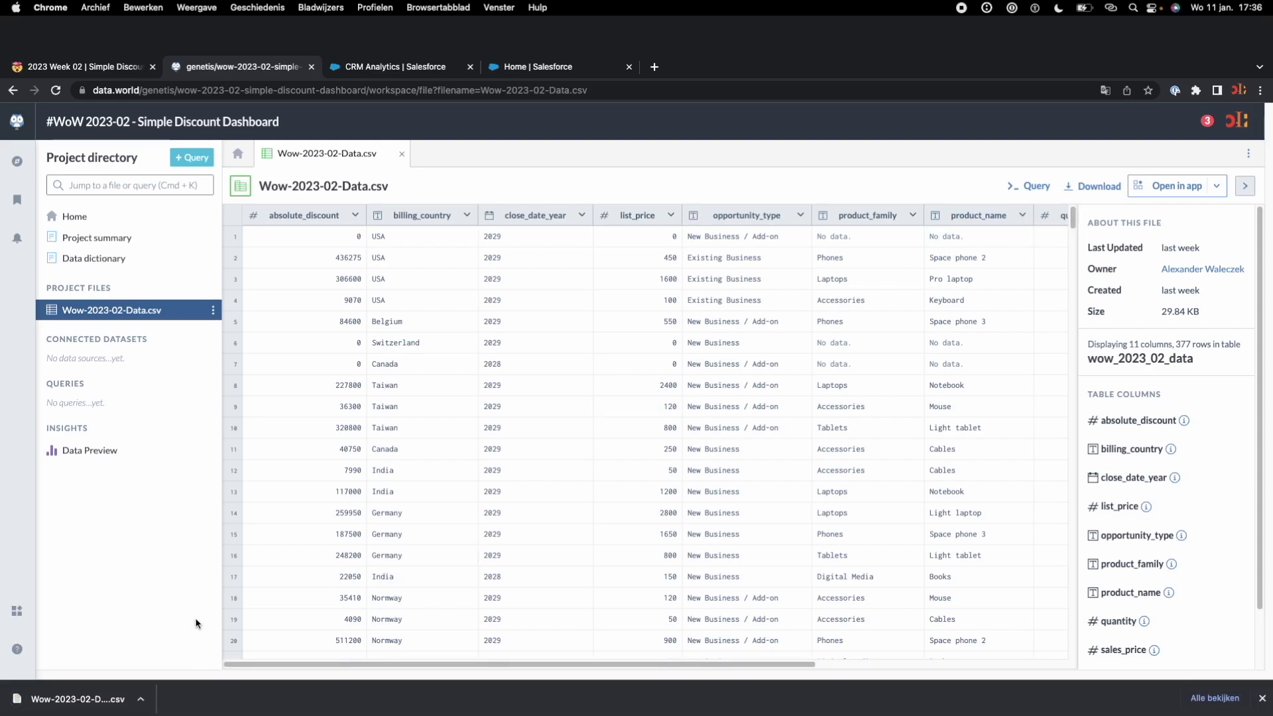
- Locate the downloaded CSV file in Finder and preview its table contents
click(140, 702)
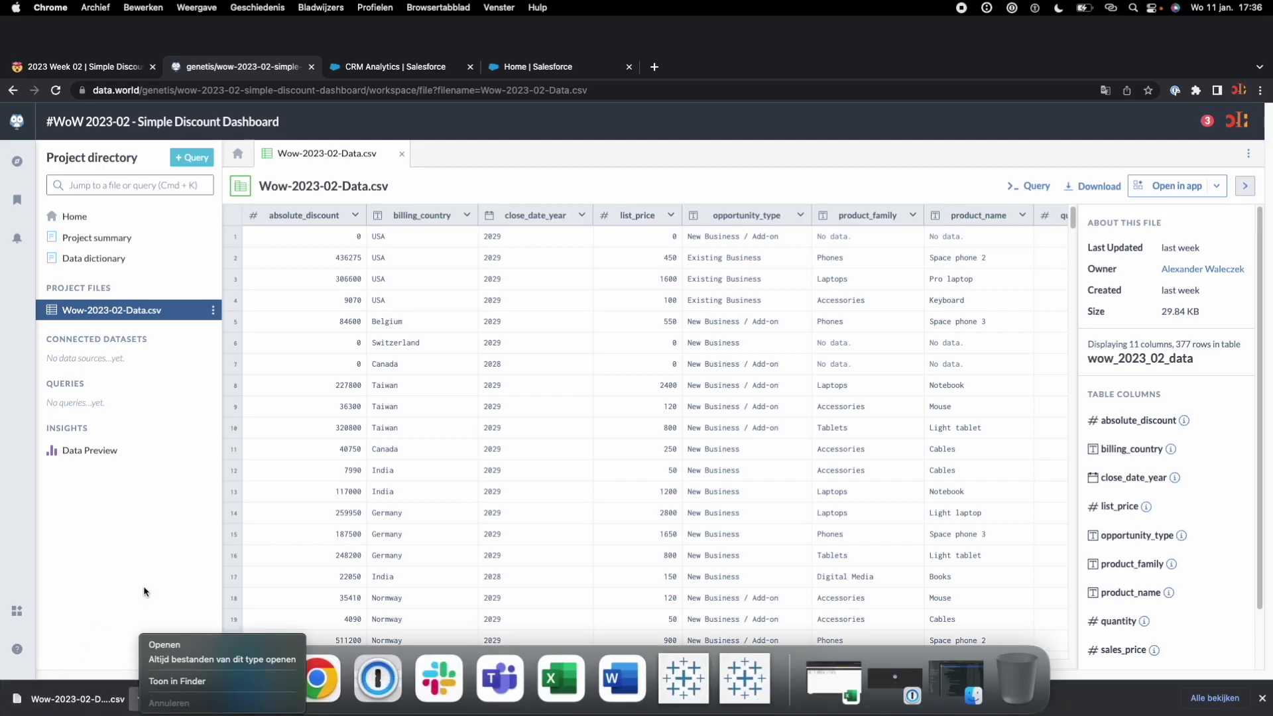
click(215, 683)
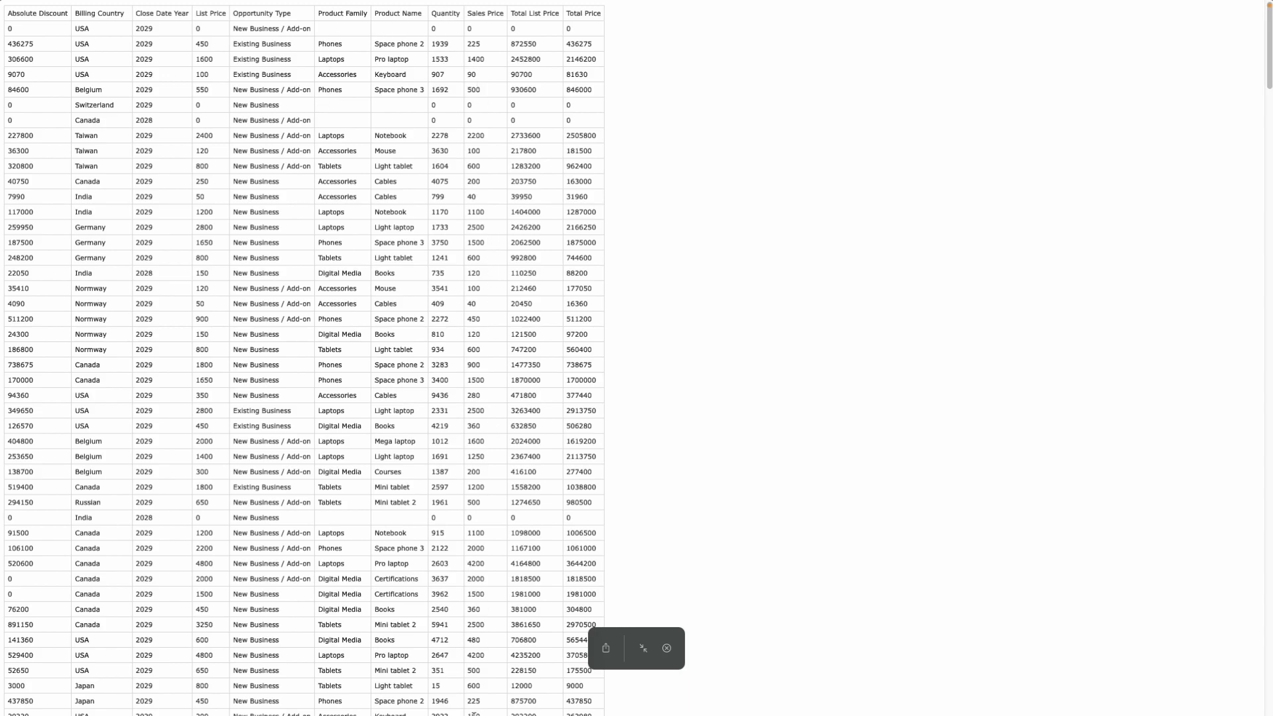
key(Escape)
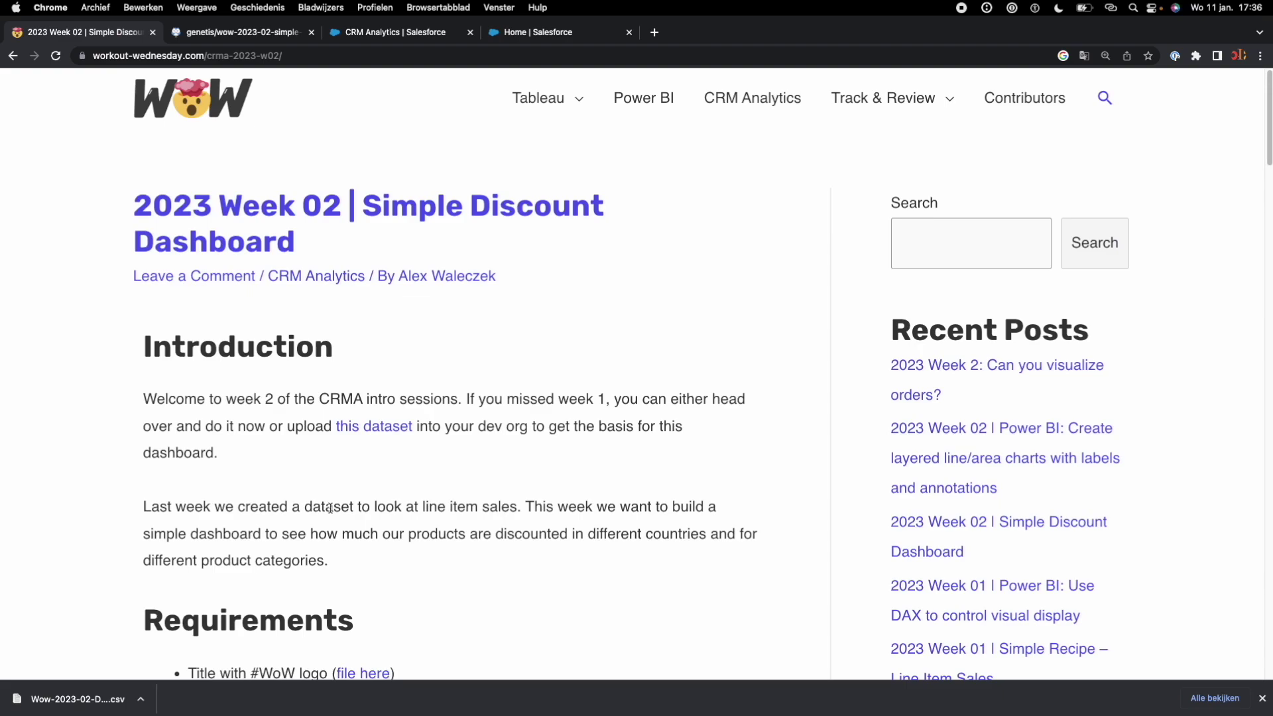
- Review the introduction and the Requirements list on the Workout Wednesday challenge page, including the title with #WoW logo item
scroll(329, 508, down, 5)
drag(143, 270, 355, 275)
drag(188, 323, 324, 325)
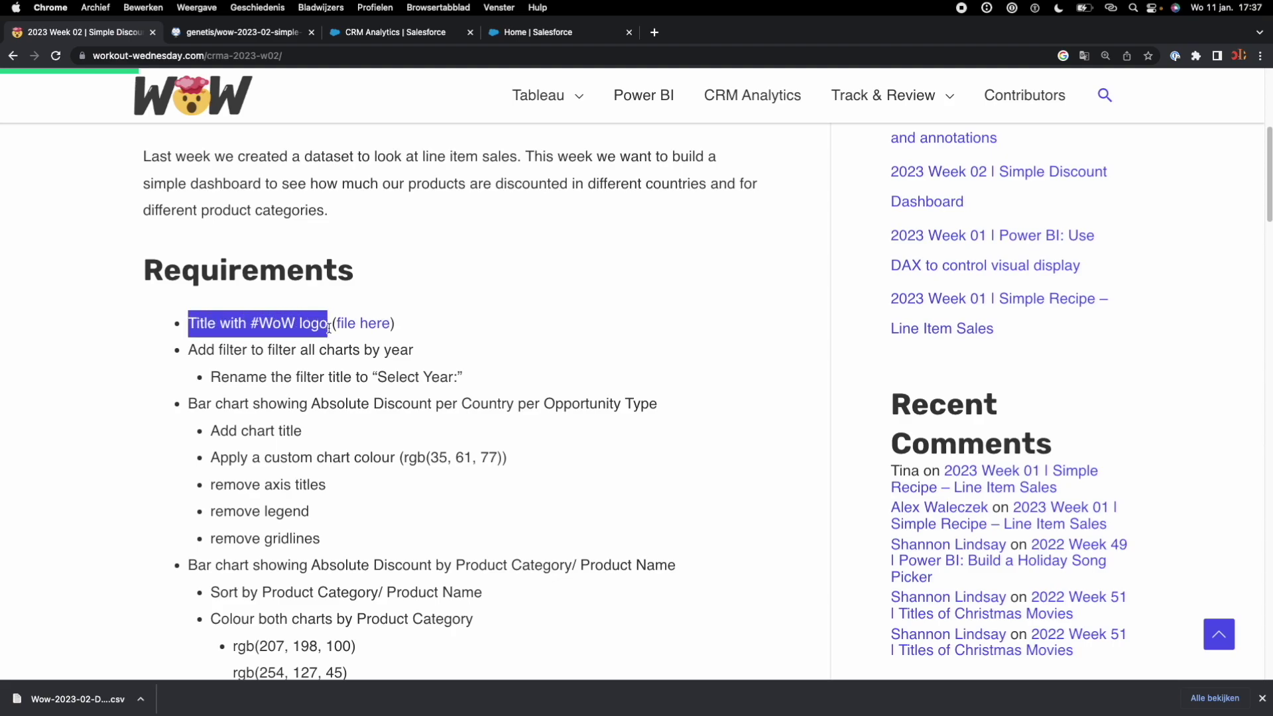
scroll(330, 335, up, 3)
scroll(331, 340, up, 2)
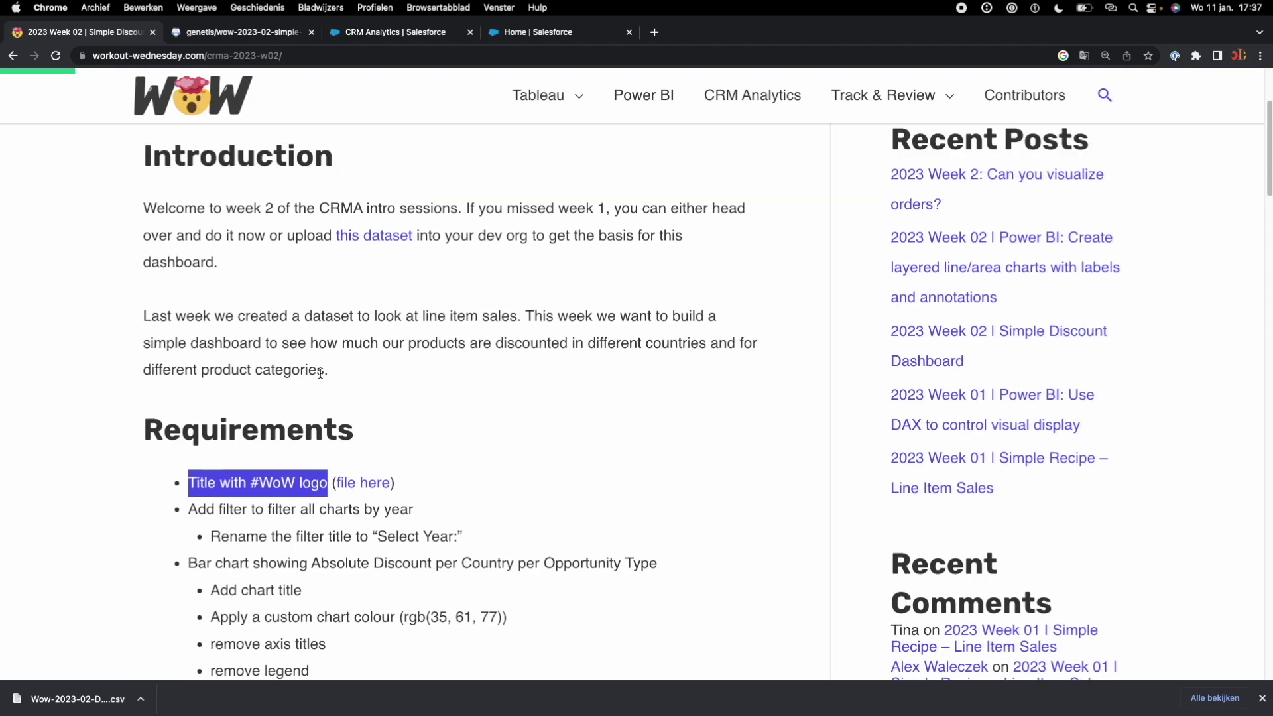
- Switch to Salesforce Setup and launch Analytics Studio from the available apps
click(411, 33)
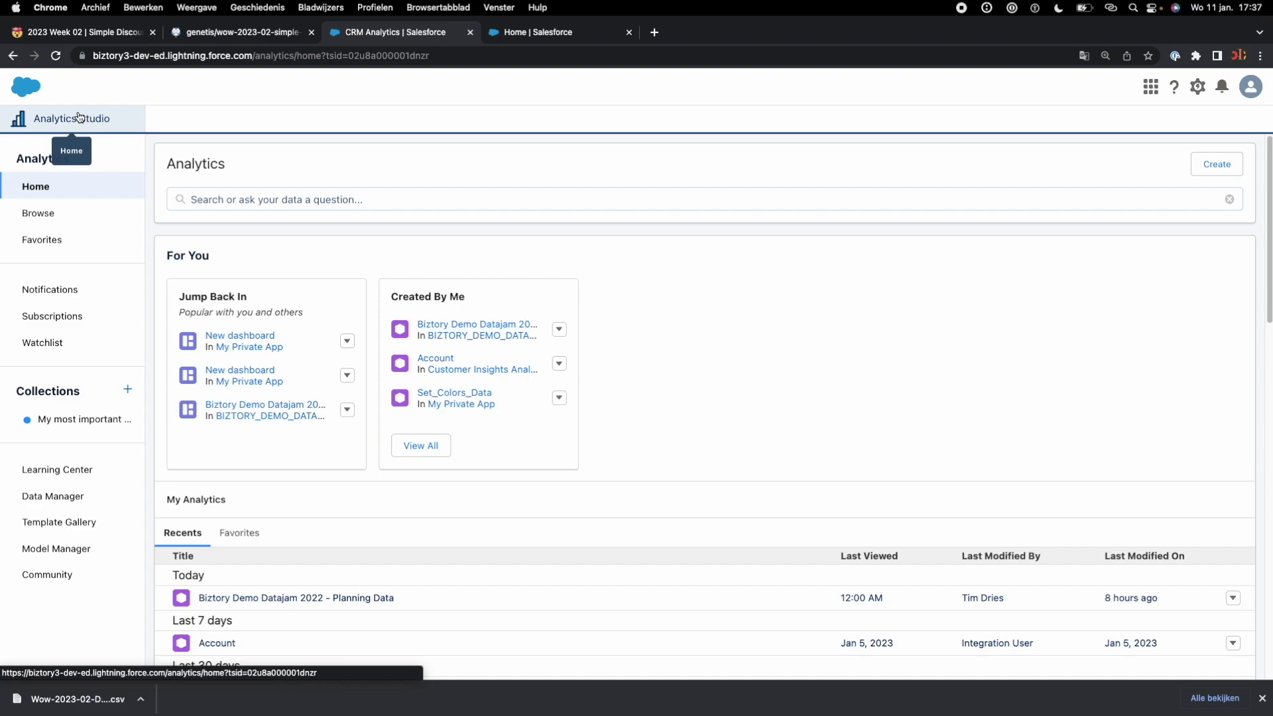
click(540, 32)
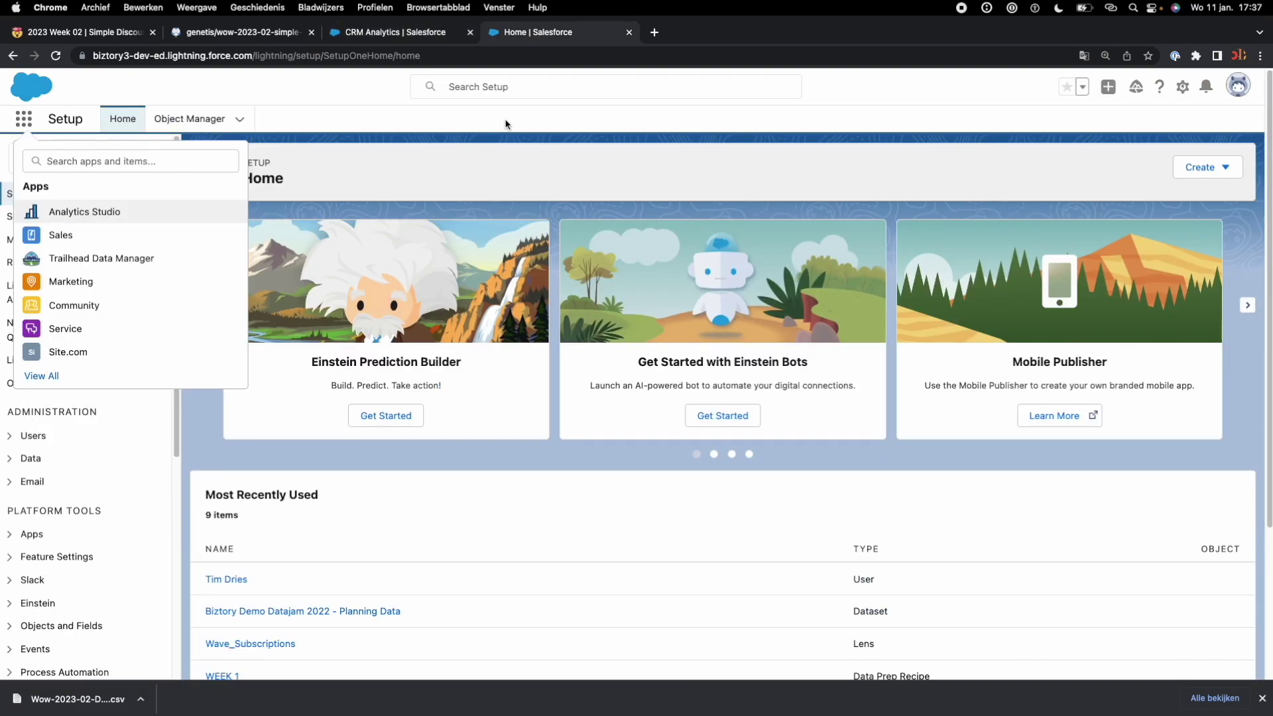
click(24, 119)
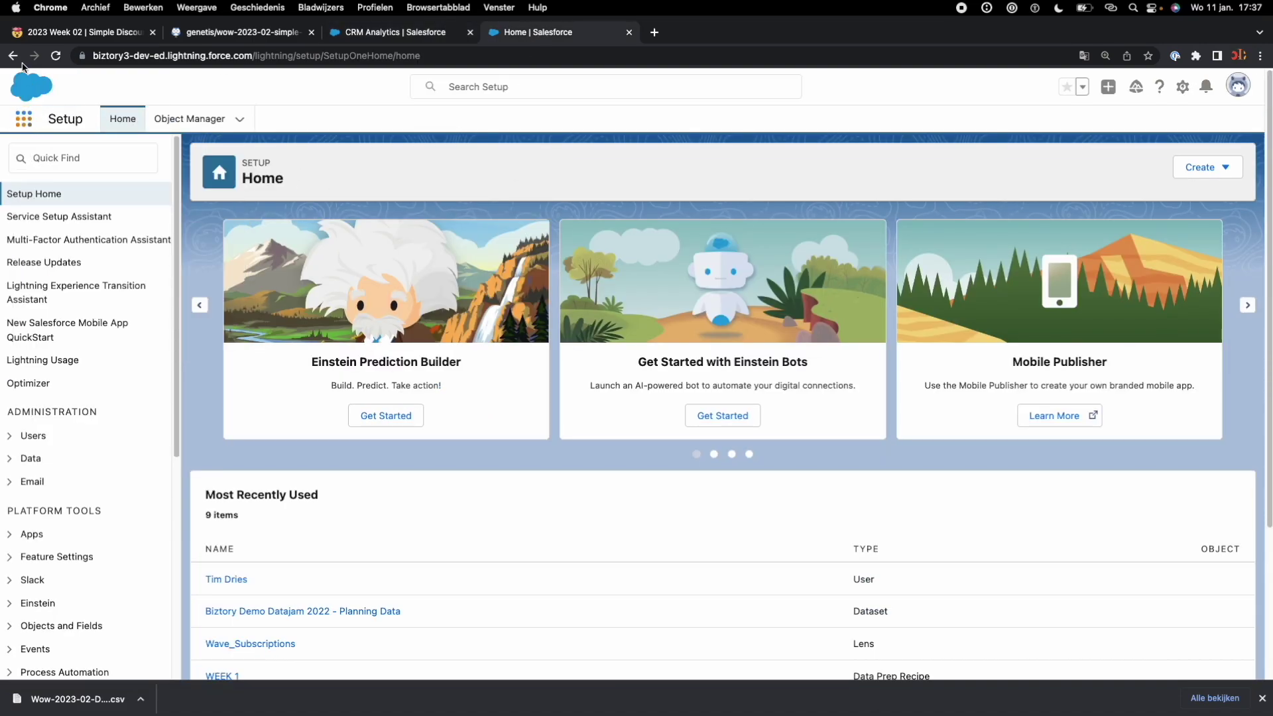
click(25, 121)
click(106, 212)
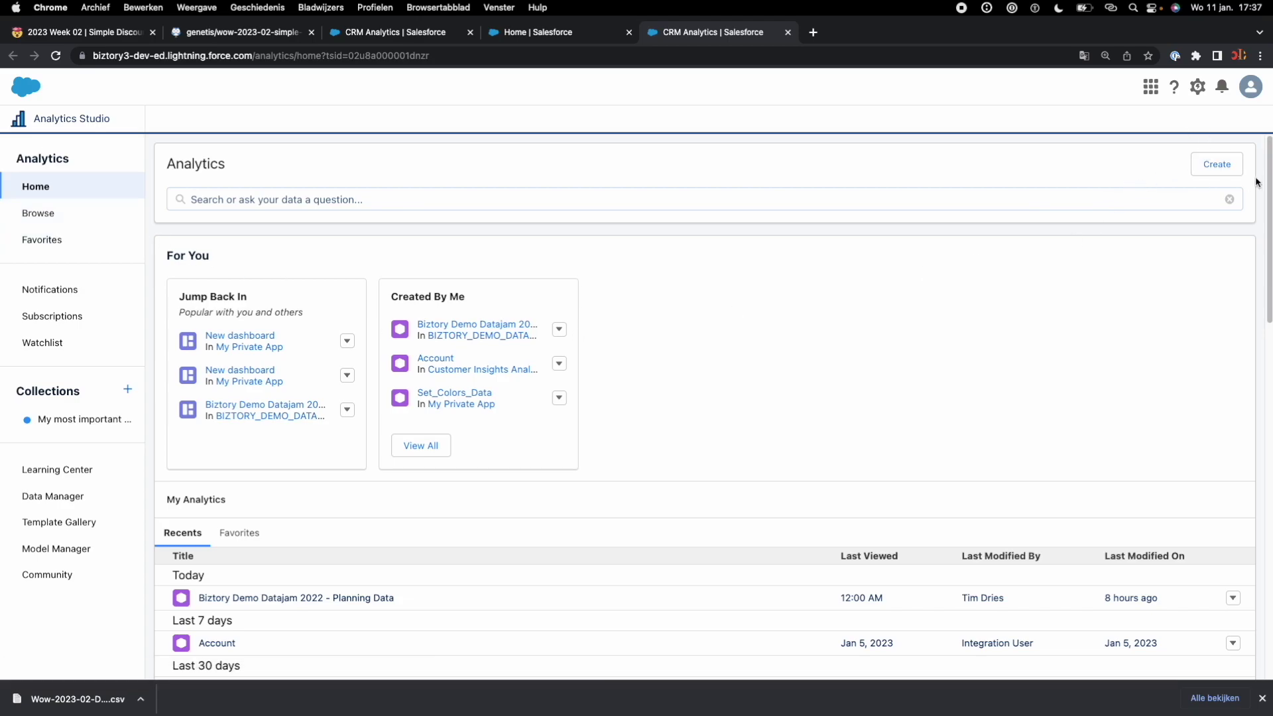
- Start a new CRM Analytics dataset from a CSV file and select Wow-2023-02-Data.csv from the Downloads folder
click(1232, 166)
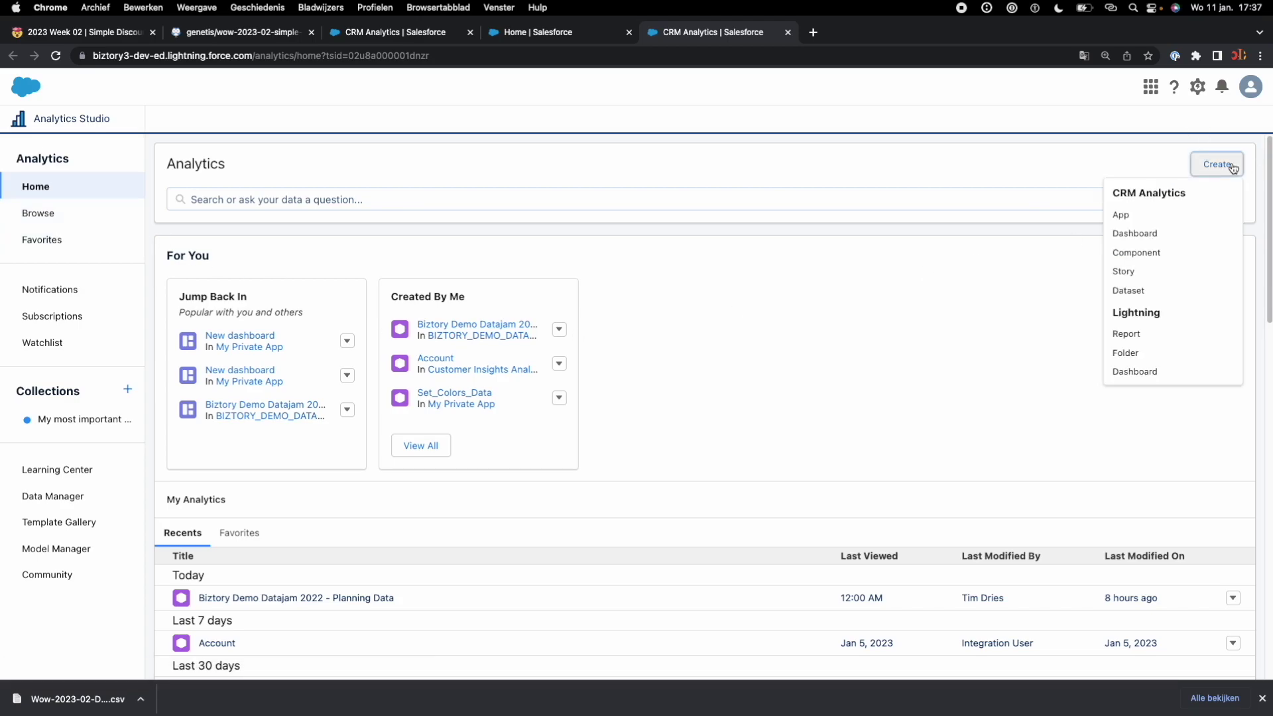
click(1128, 291)
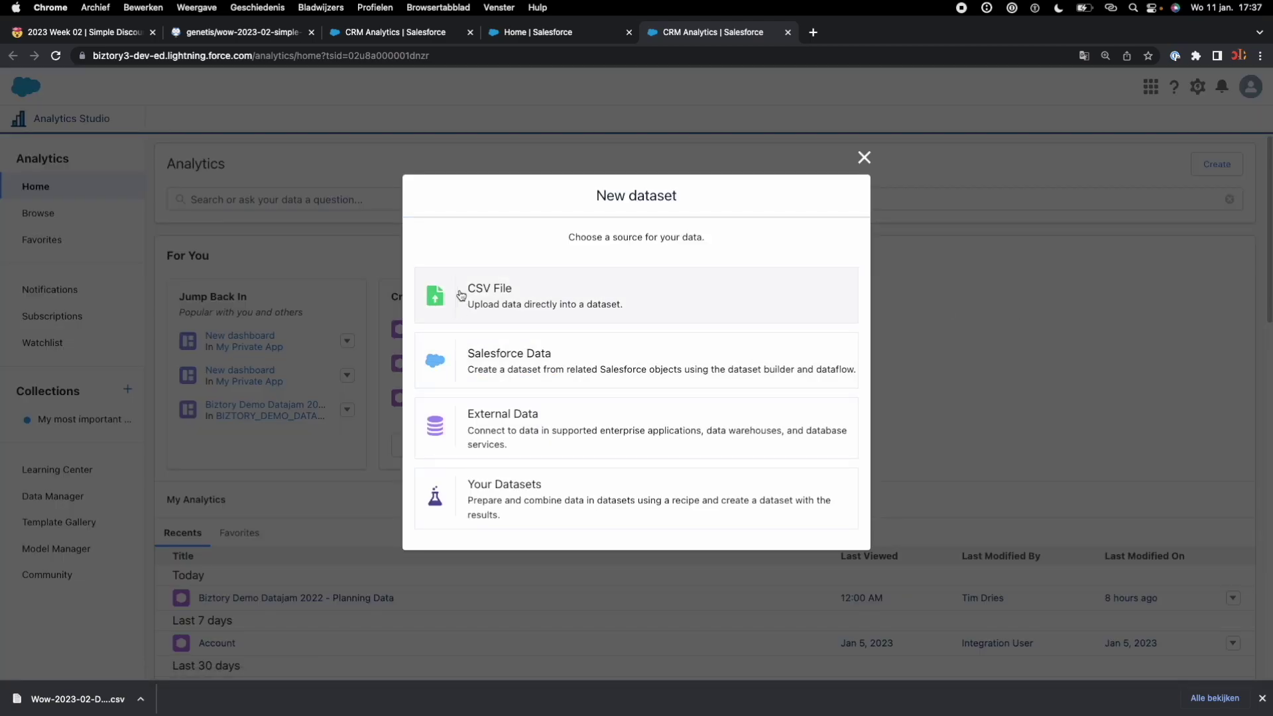
click(521, 296)
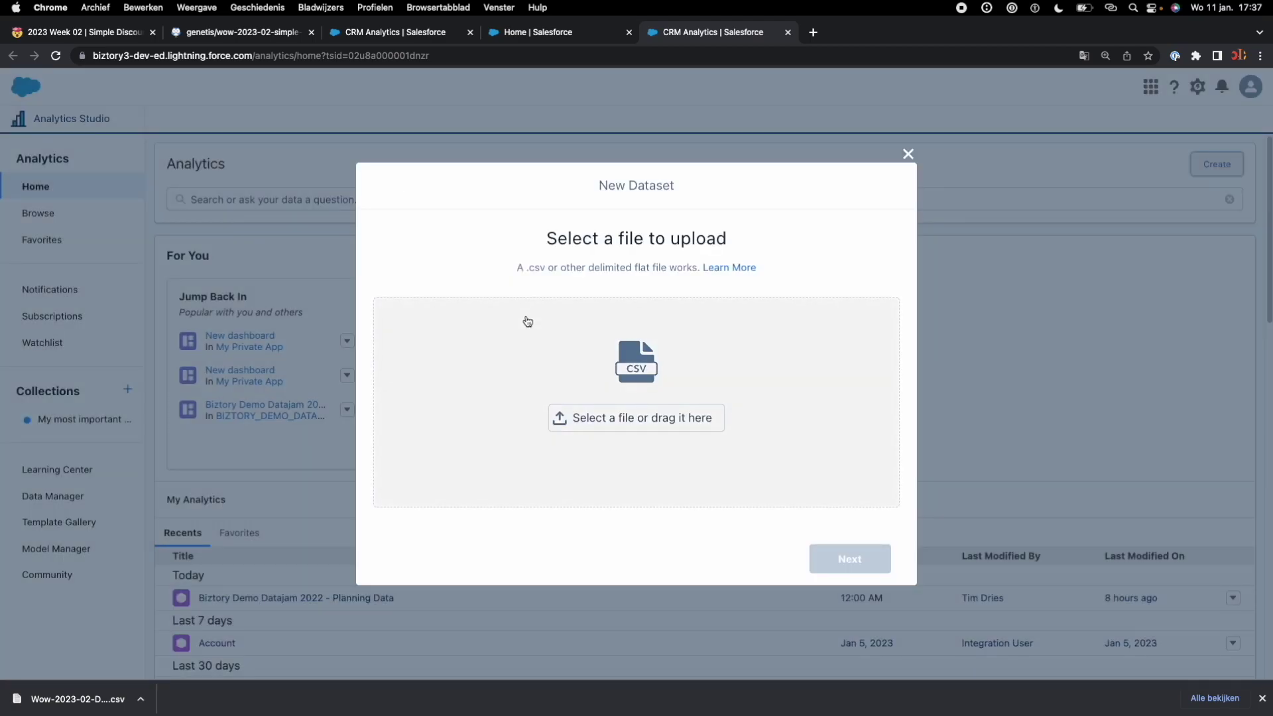
click(630, 418)
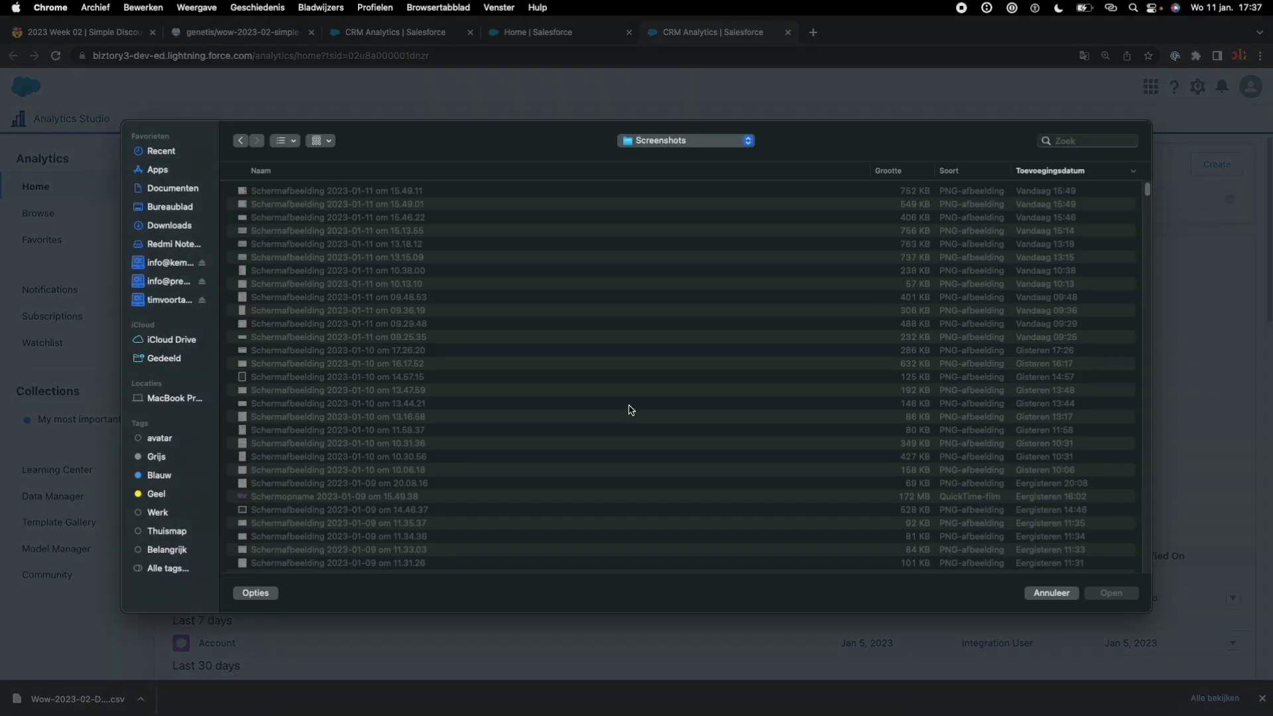
click(185, 226)
click(298, 192)
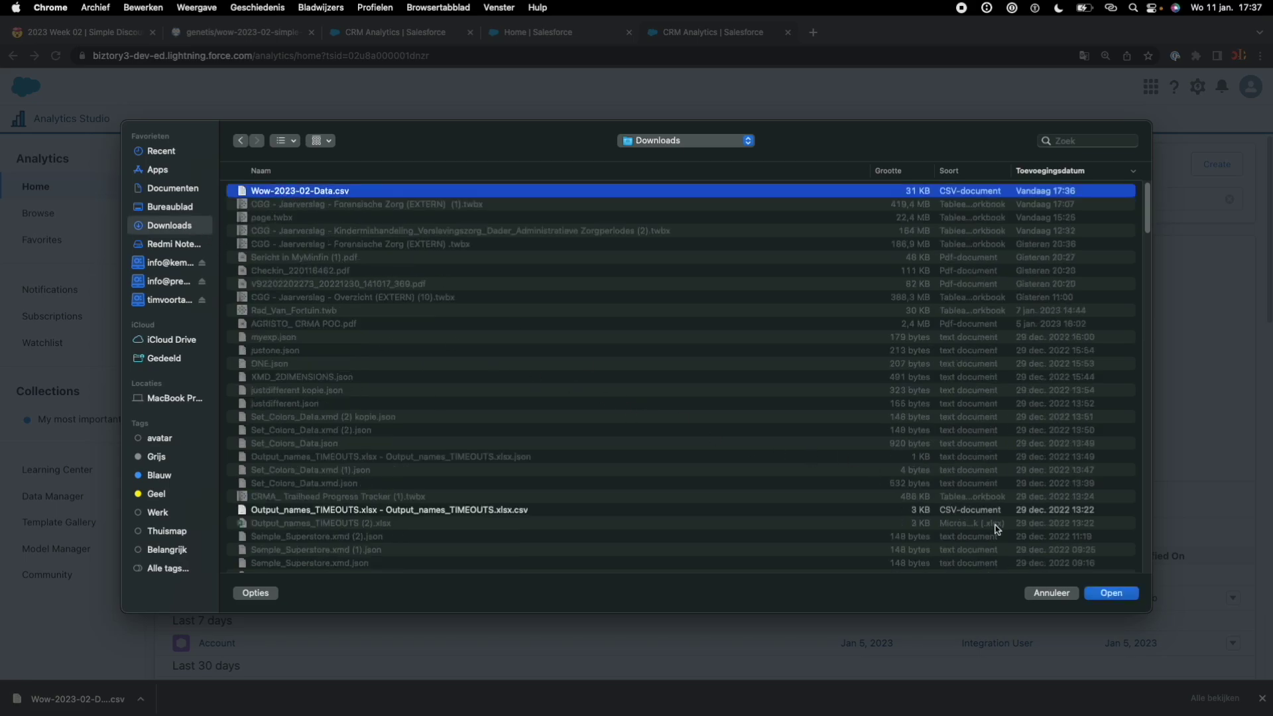
click(1100, 594)
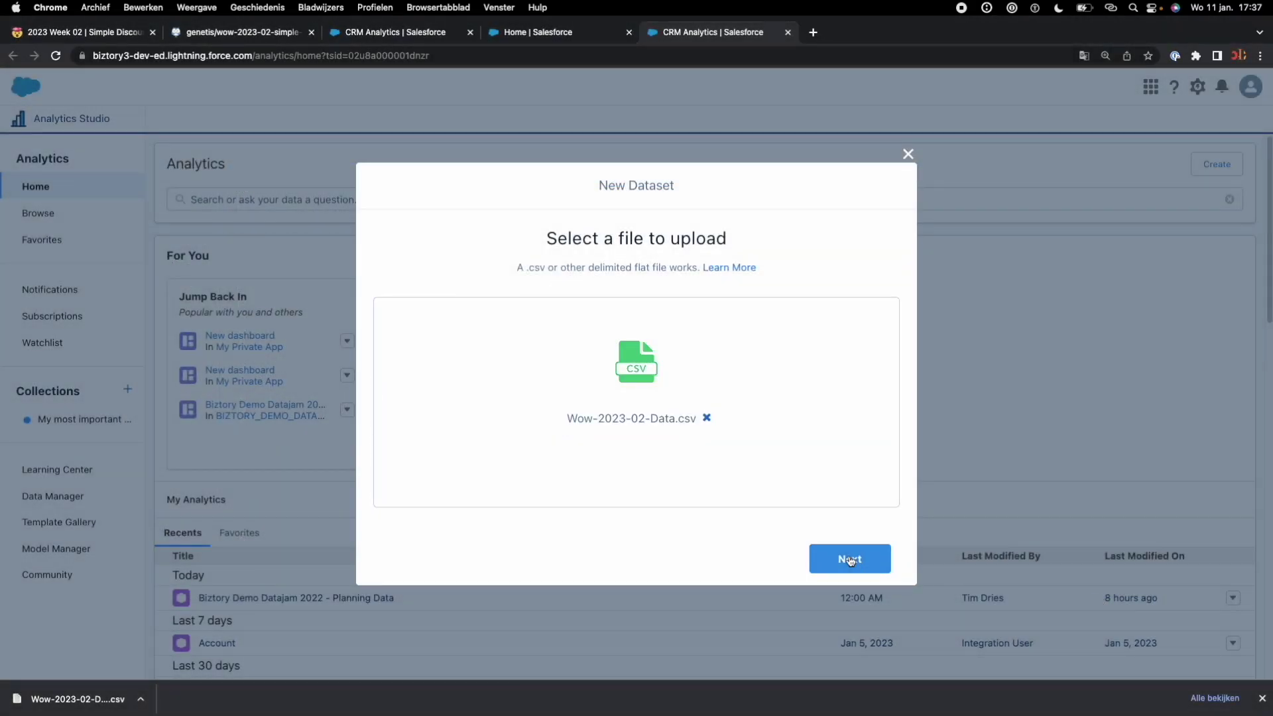
- Keep the dataset name Wow-2023-02-Data in My Private App, check the field attributes, and upload the file
click(853, 561)
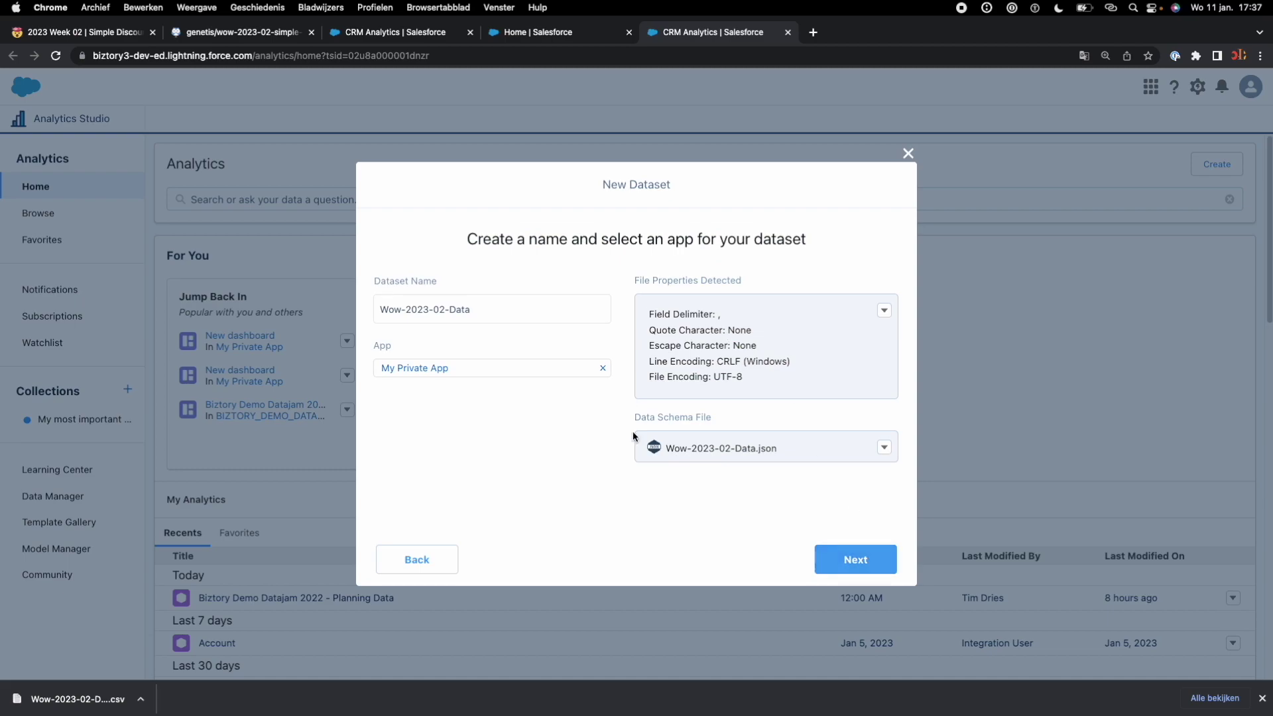
click(831, 571)
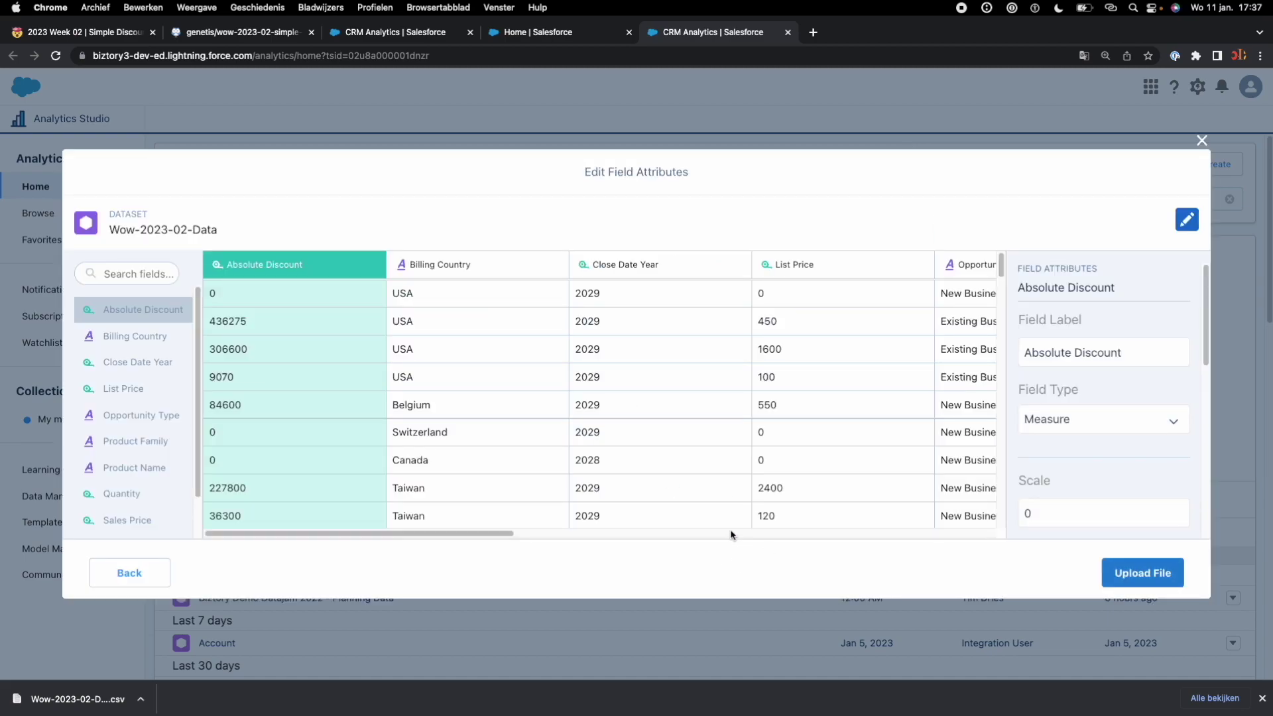
drag(475, 534, 450, 555)
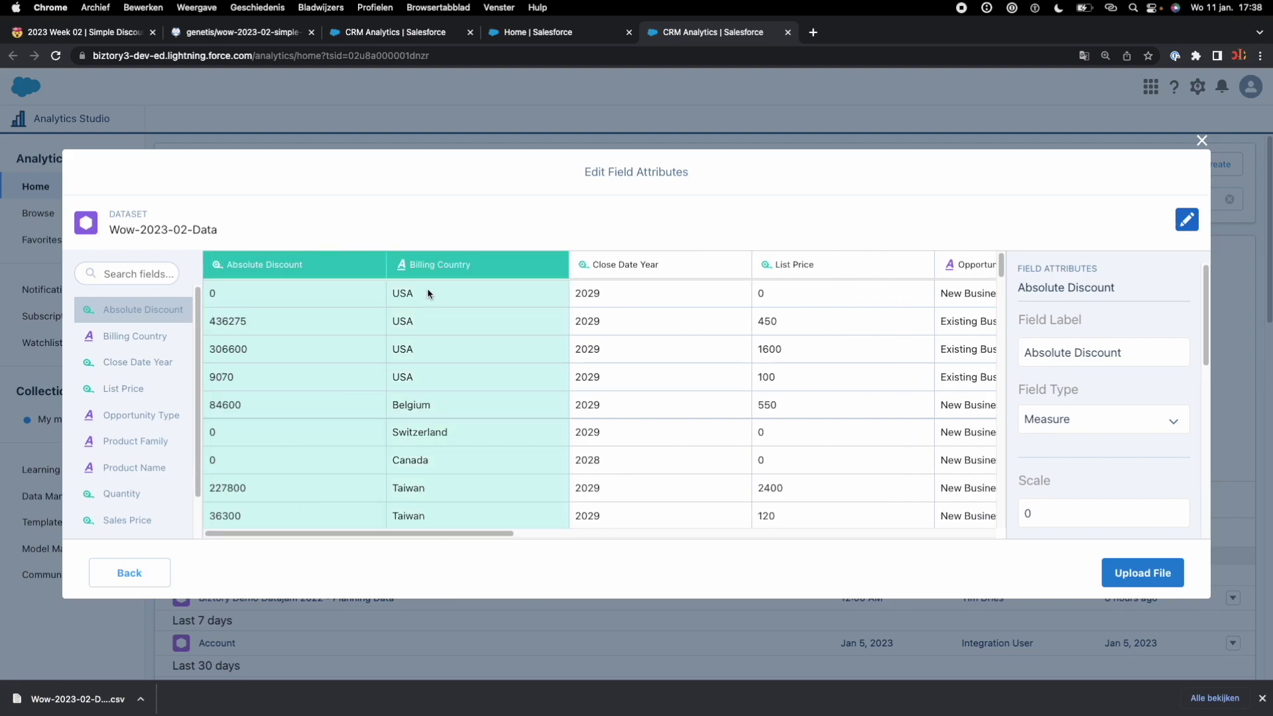
drag(477, 533, 992, 539)
click(1142, 575)
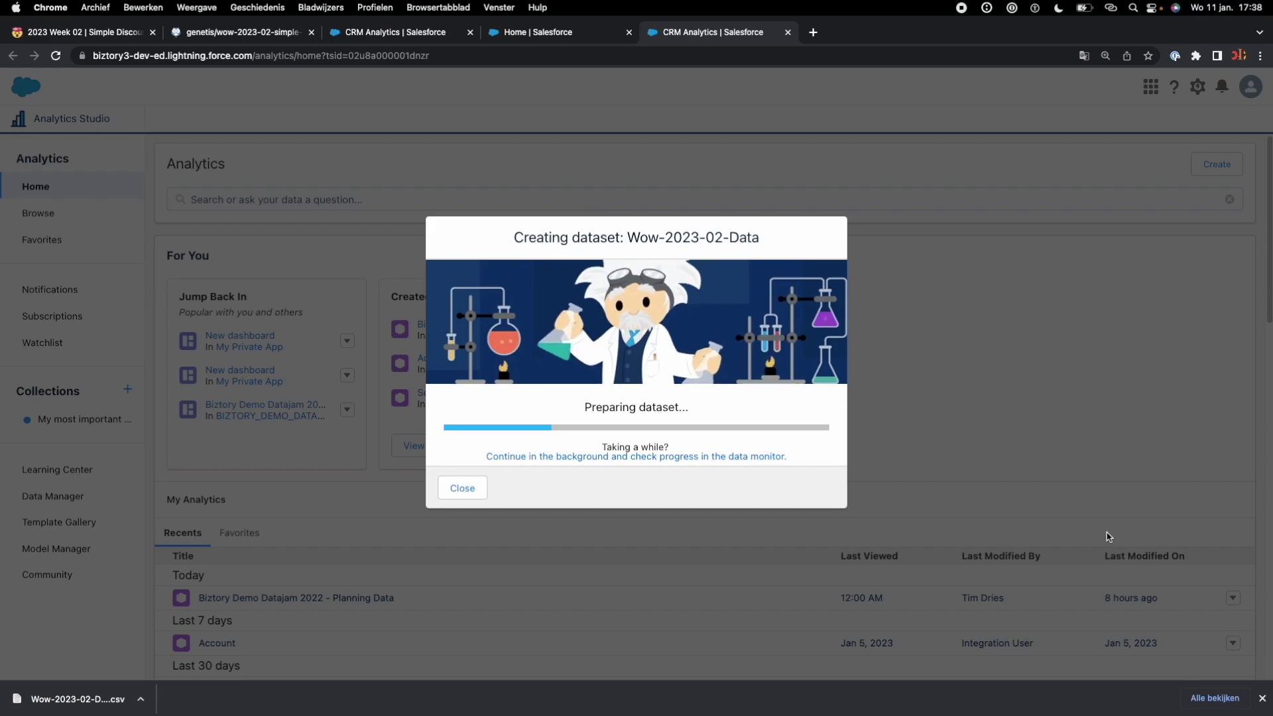
click(1262, 699)
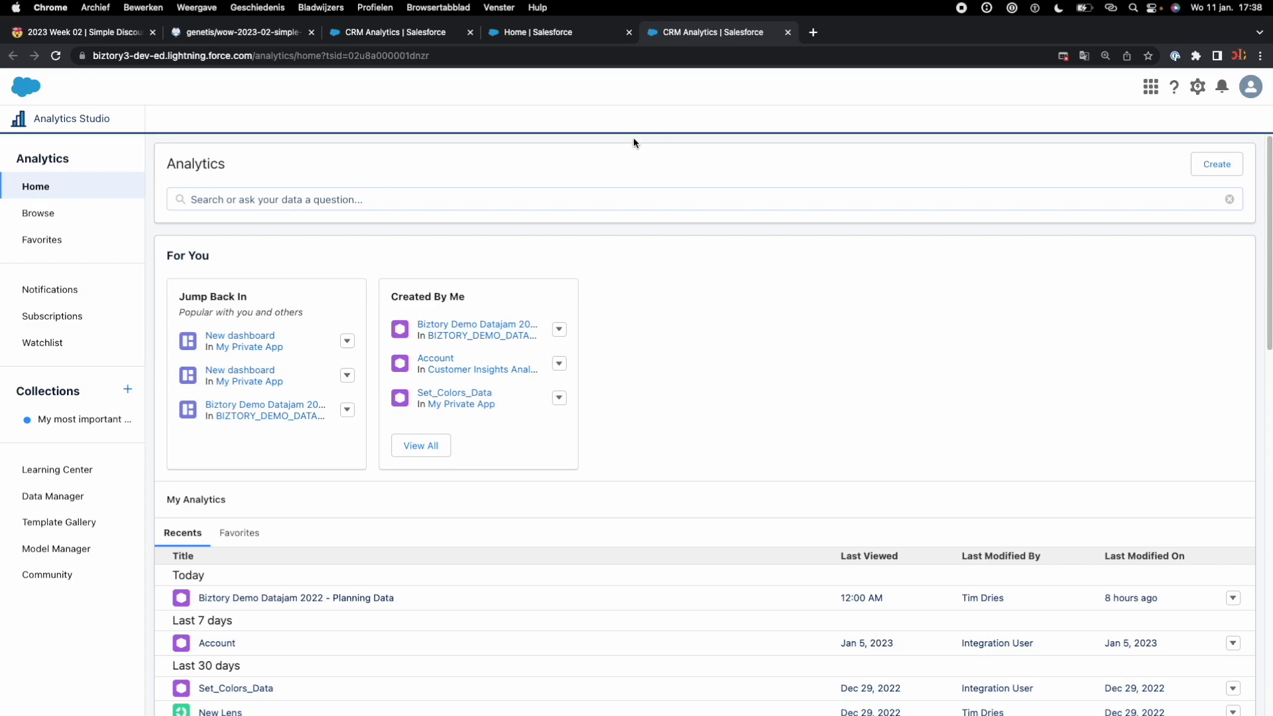
- Open the Wow-2023-02-Data dataset as a new lens and clip its row-count query to a new dashboard
click(87, 208)
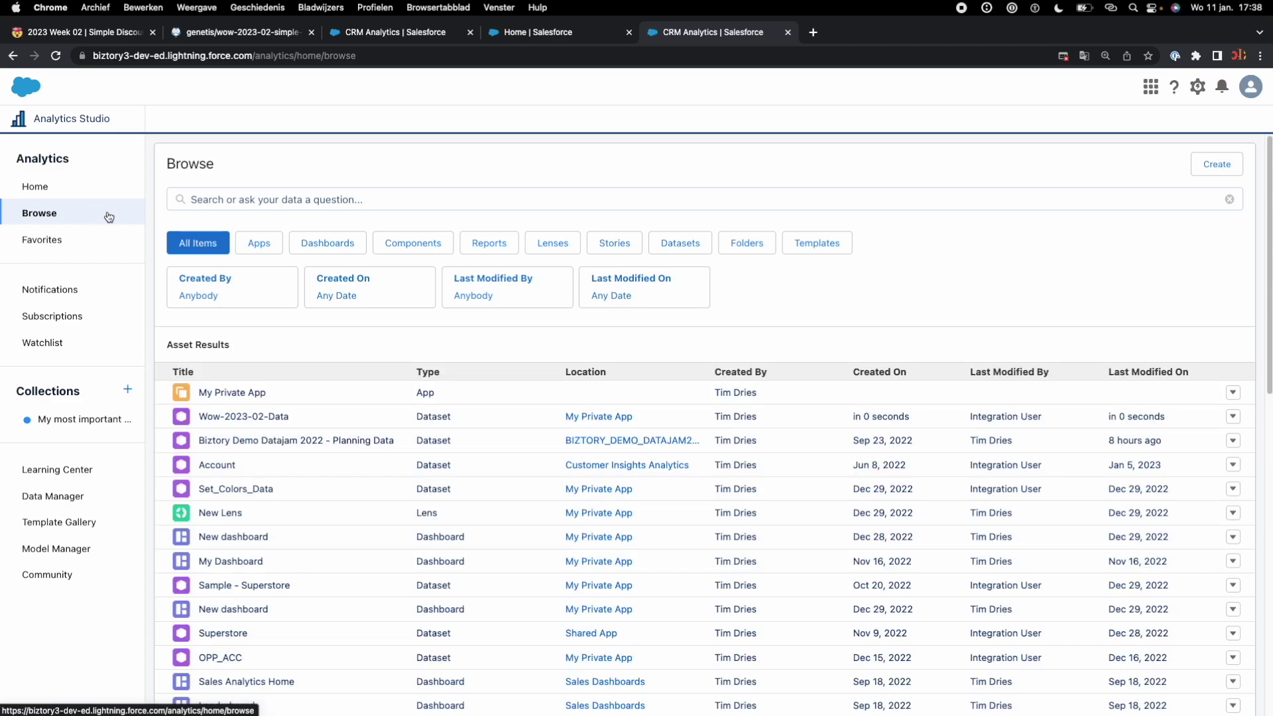
click(660, 256)
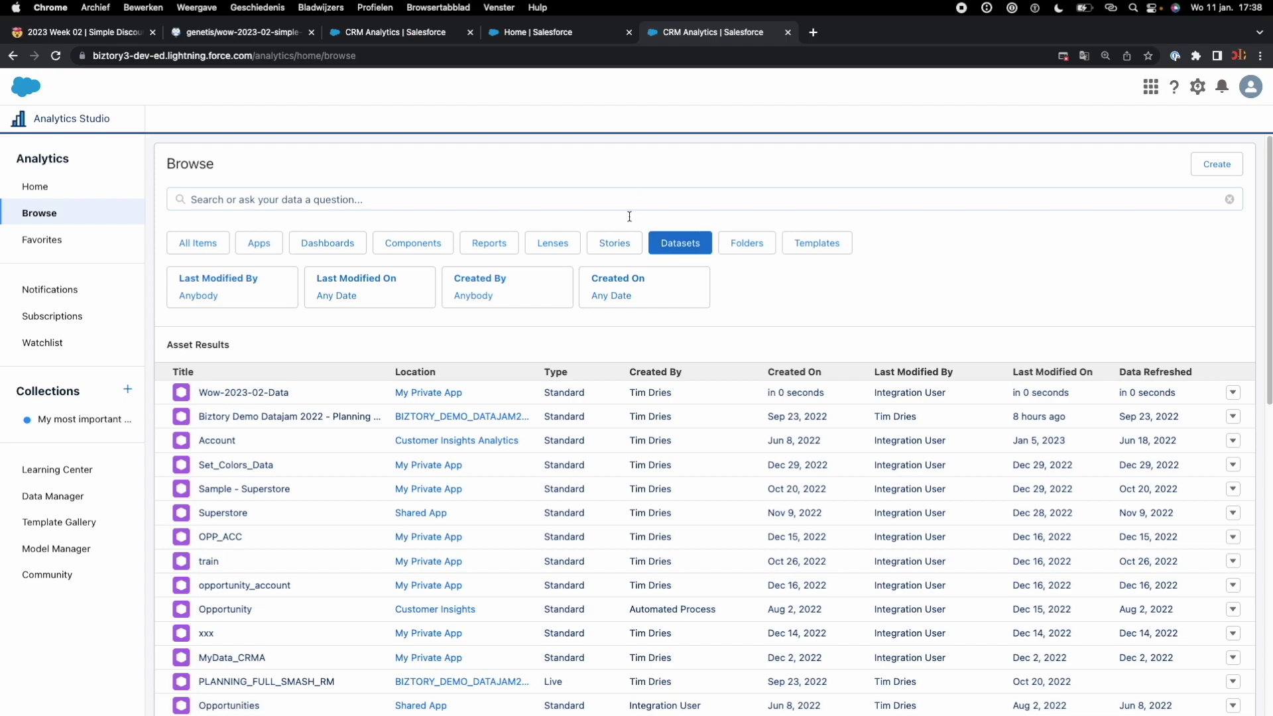
click(241, 395)
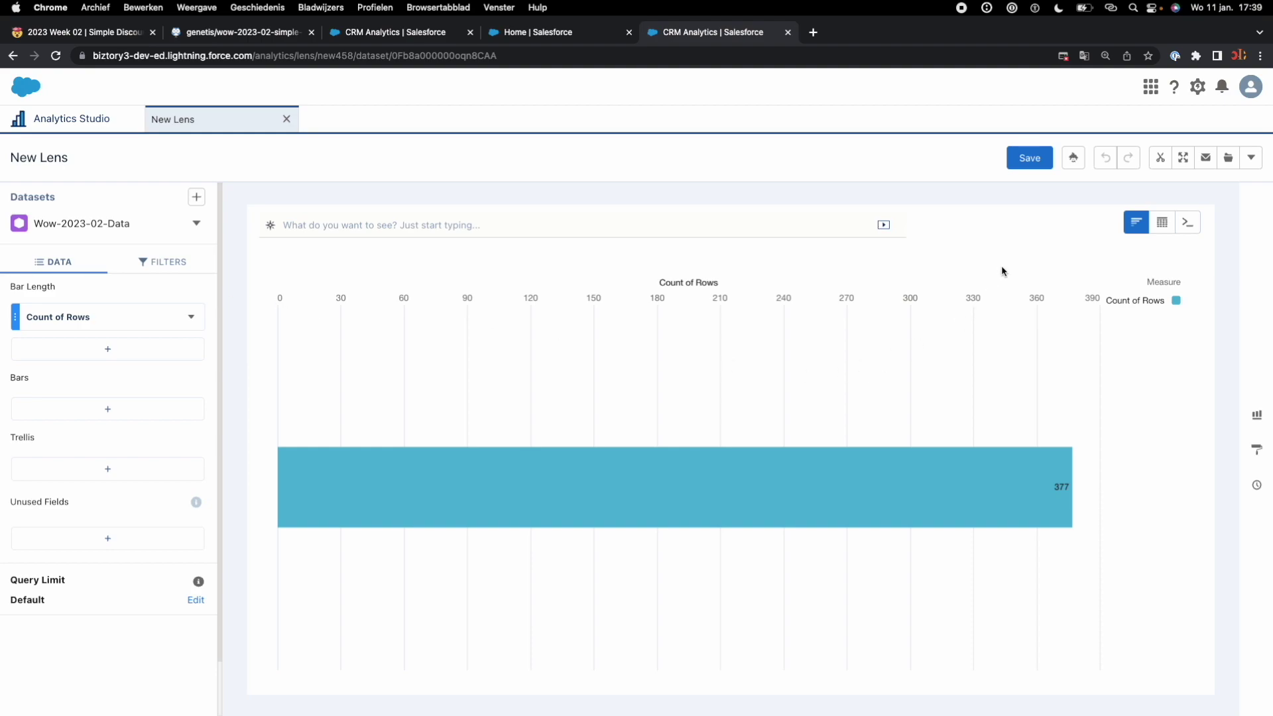
click(1161, 158)
click(1154, 256)
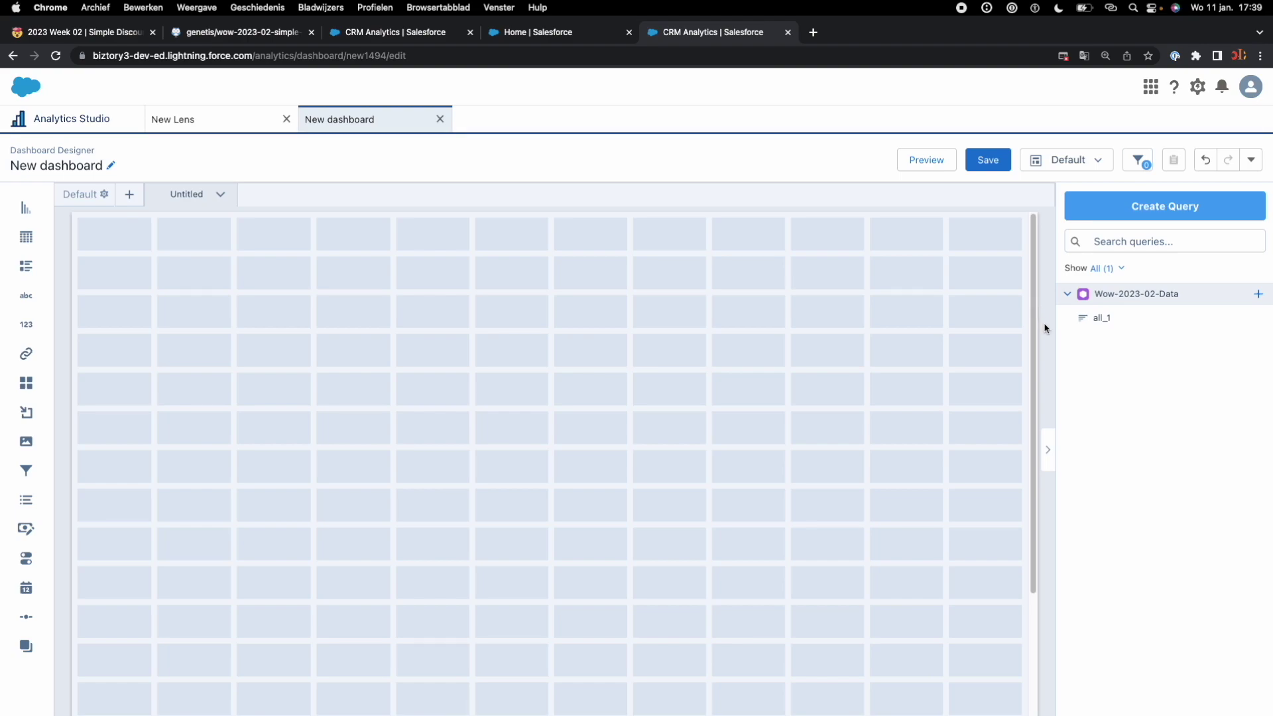
- Rename the new dashboard "2023 Week 02 | Simple Discount Dashboard" using the title copied from the challenge page
click(564, 36)
click(123, 33)
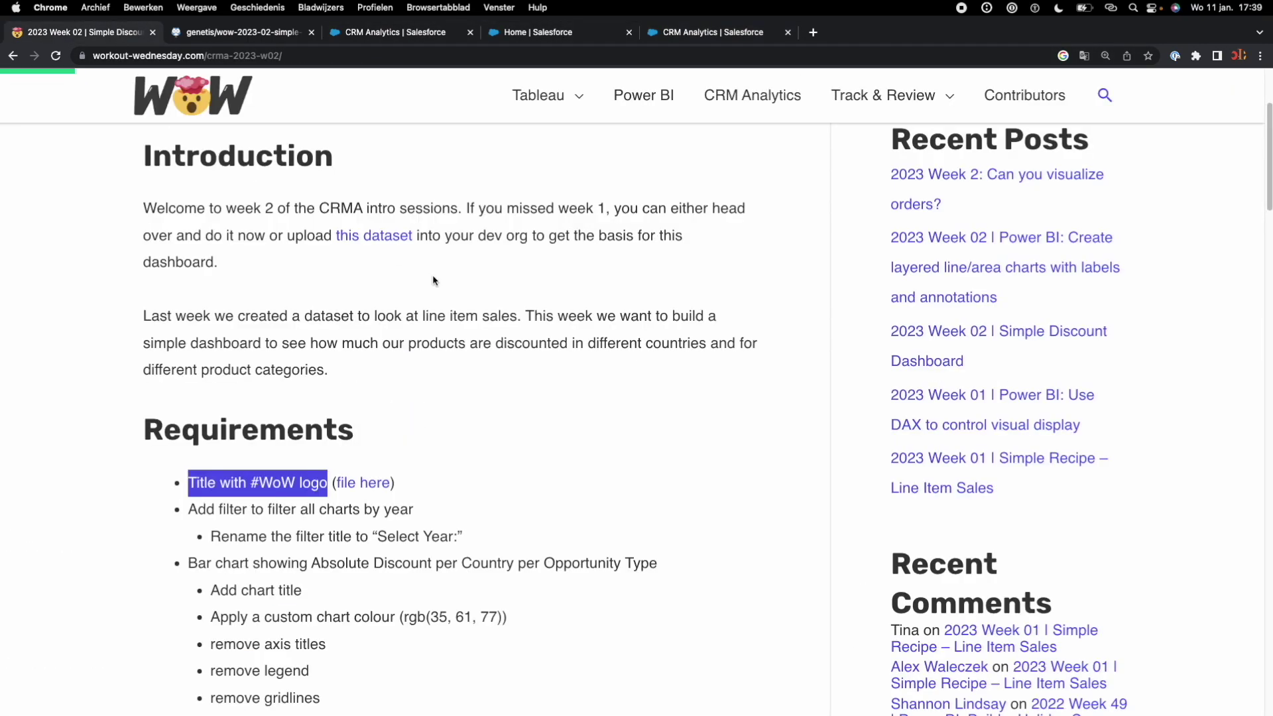
scroll(438, 292, up, 3)
drag(325, 244, 138, 207)
key(super+c)
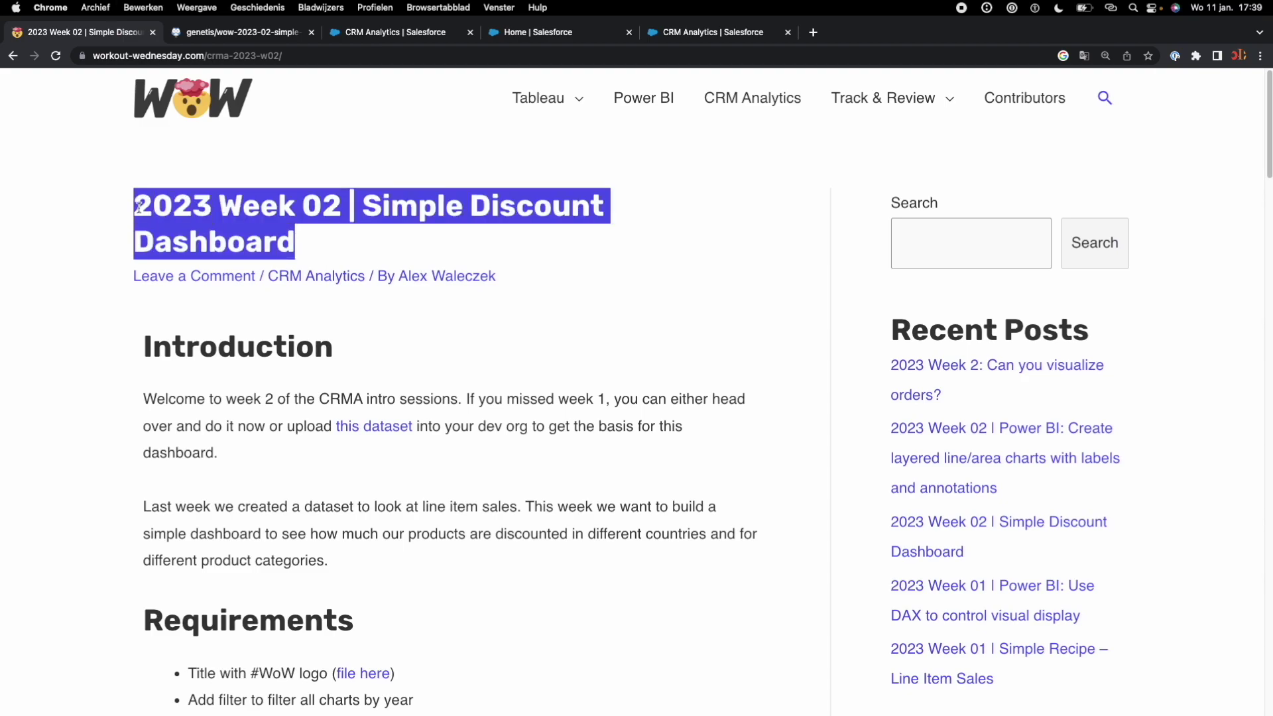
click(731, 36)
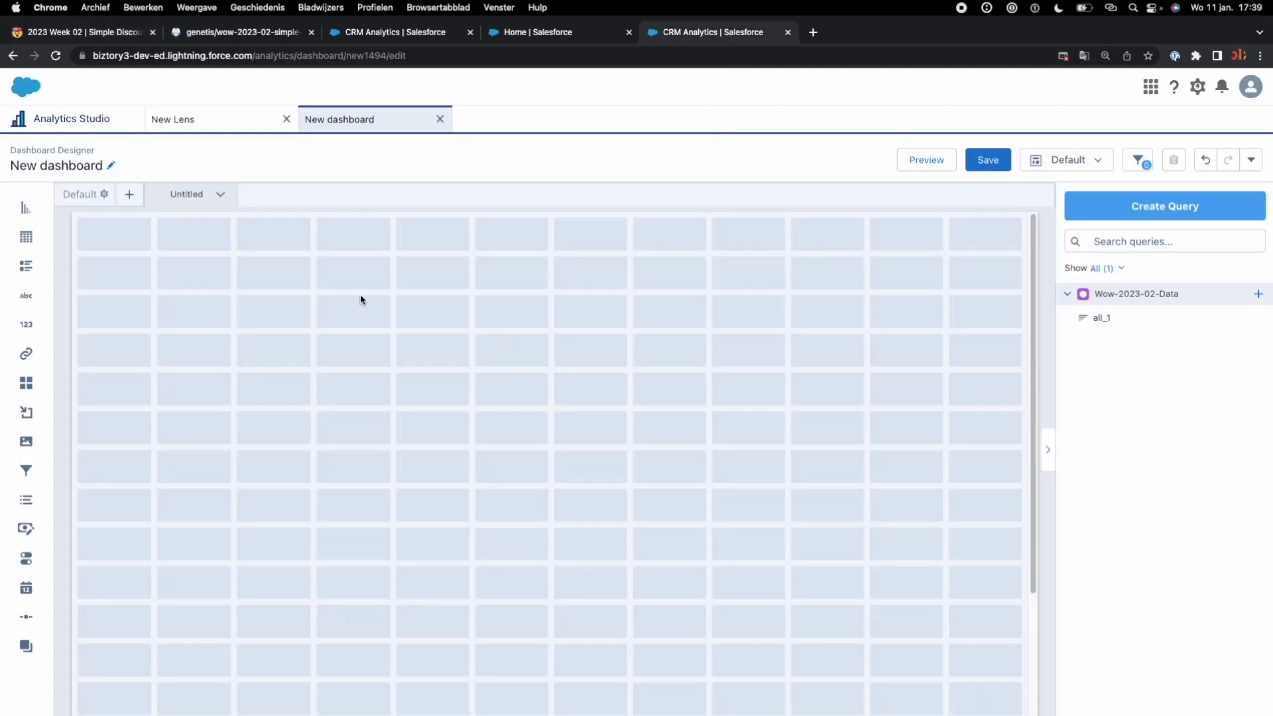
click(60, 160)
drag(147, 159, 15, 159)
key(super+v)
key(Return)
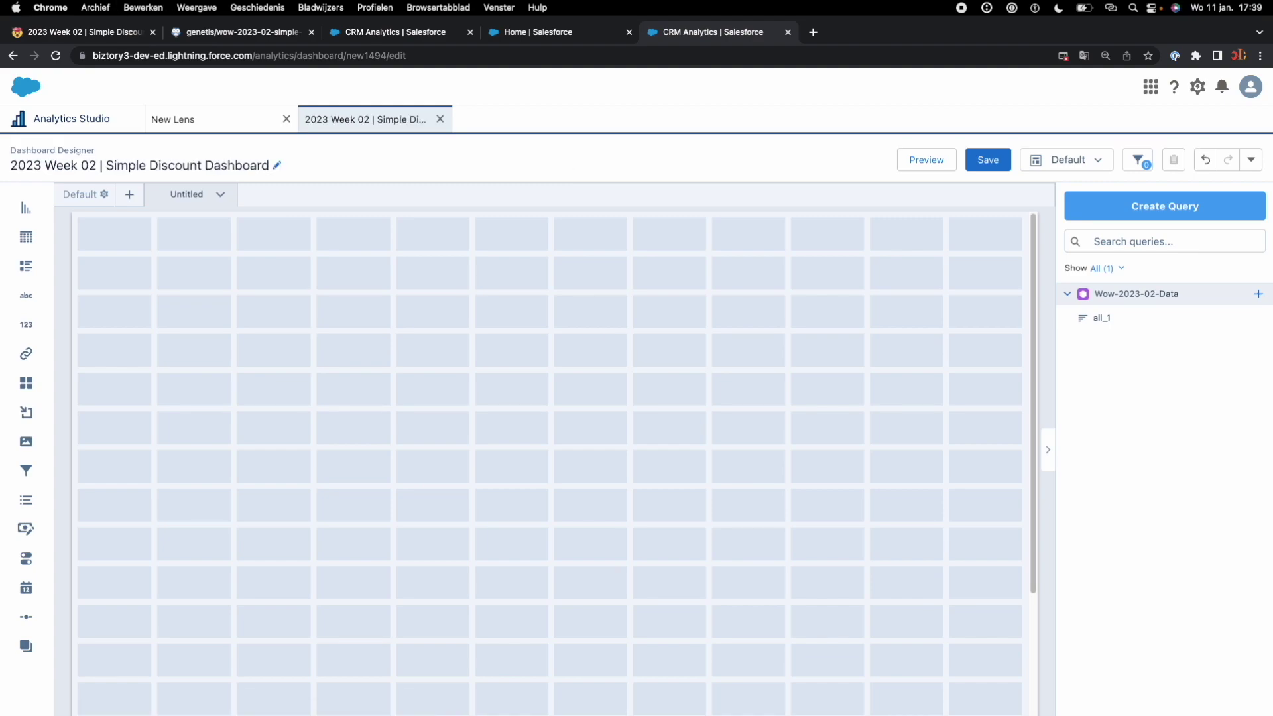
- Save the dashboard in My Private App with the default layout
click(988, 161)
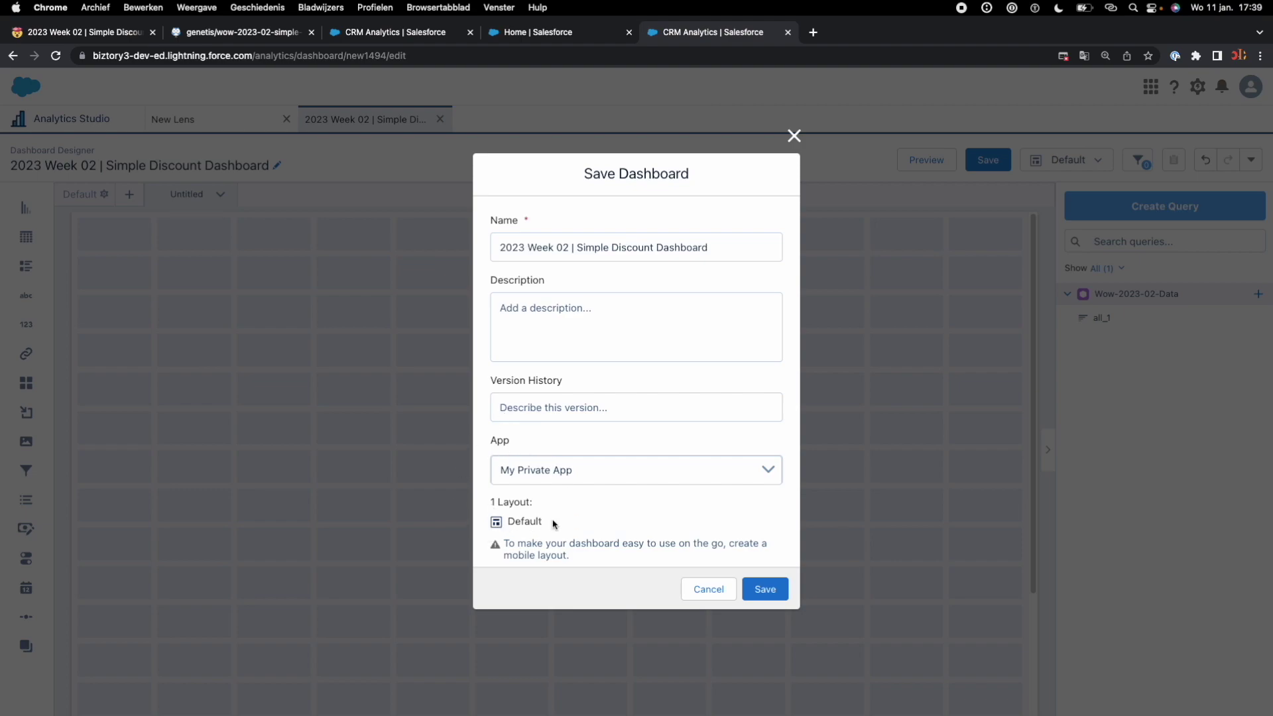
click(560, 315)
click(763, 587)
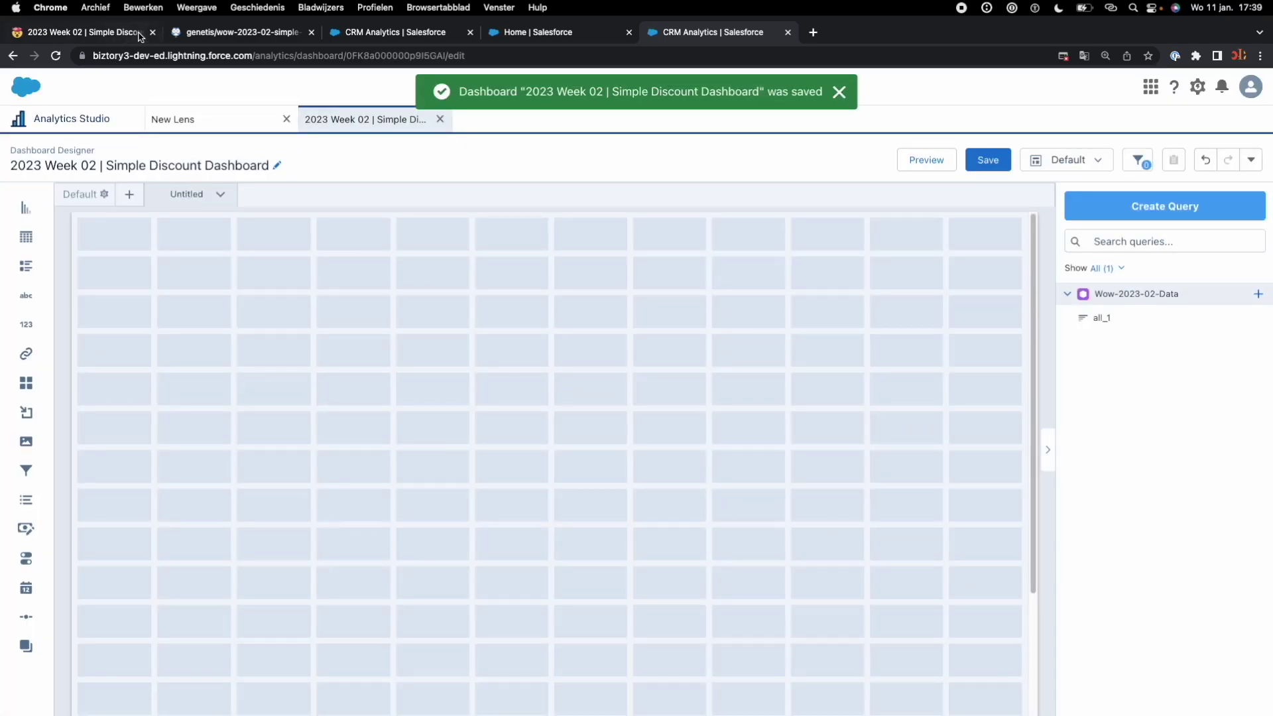
- Check the title and logo requirement on the challenge page, and save the WOW logo from the website to Downloads
click(112, 33)
scroll(375, 526, down, 3)
scroll(375, 526, down, 1)
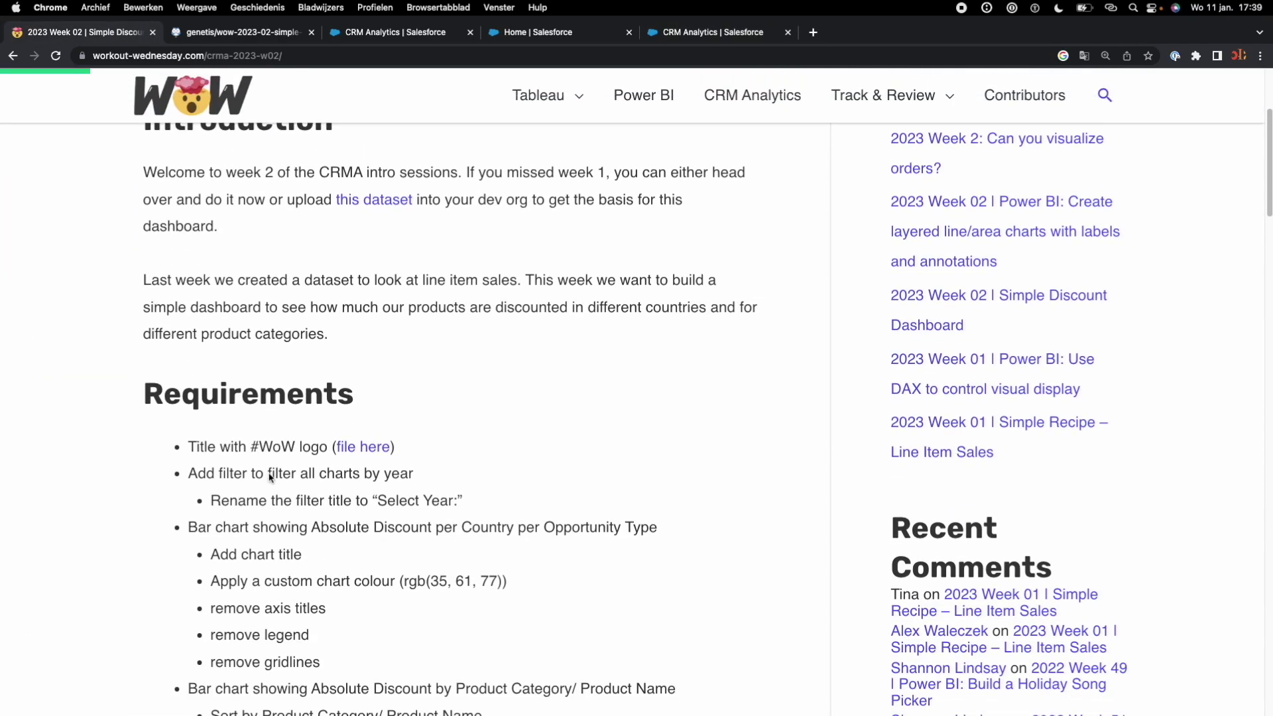
drag(189, 447, 324, 452)
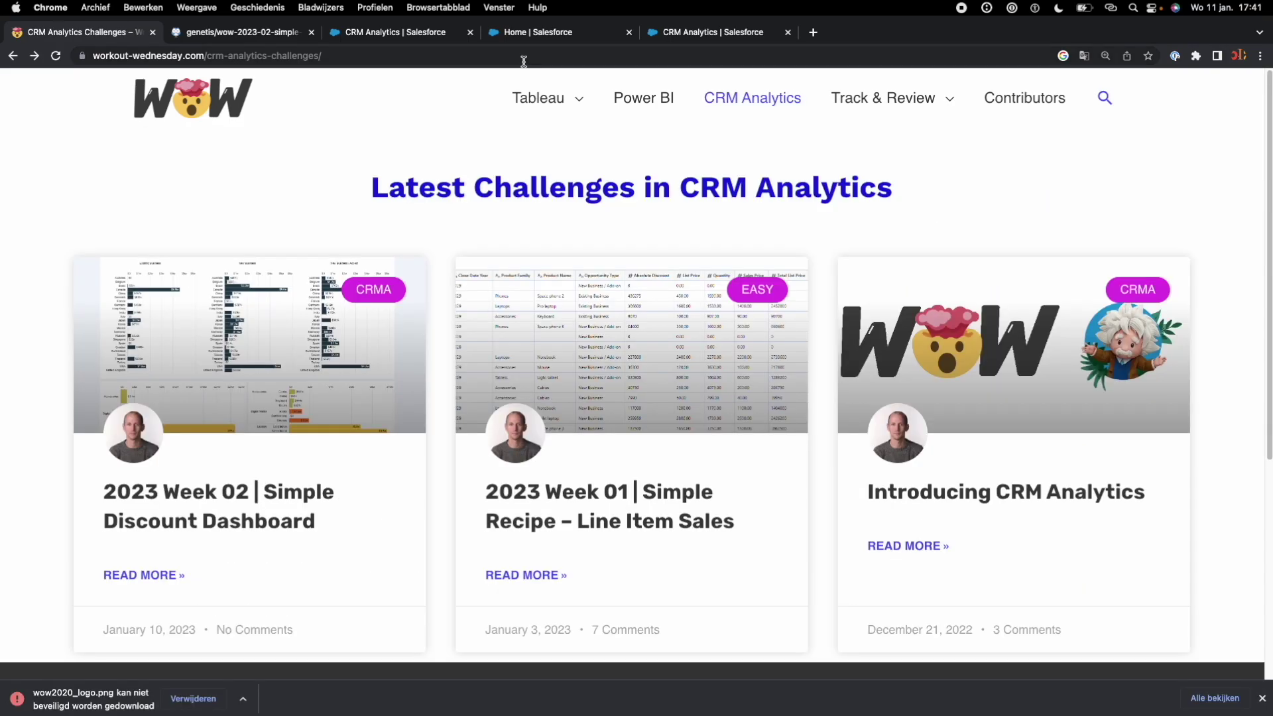
right_click(205, 104)
click(257, 232)
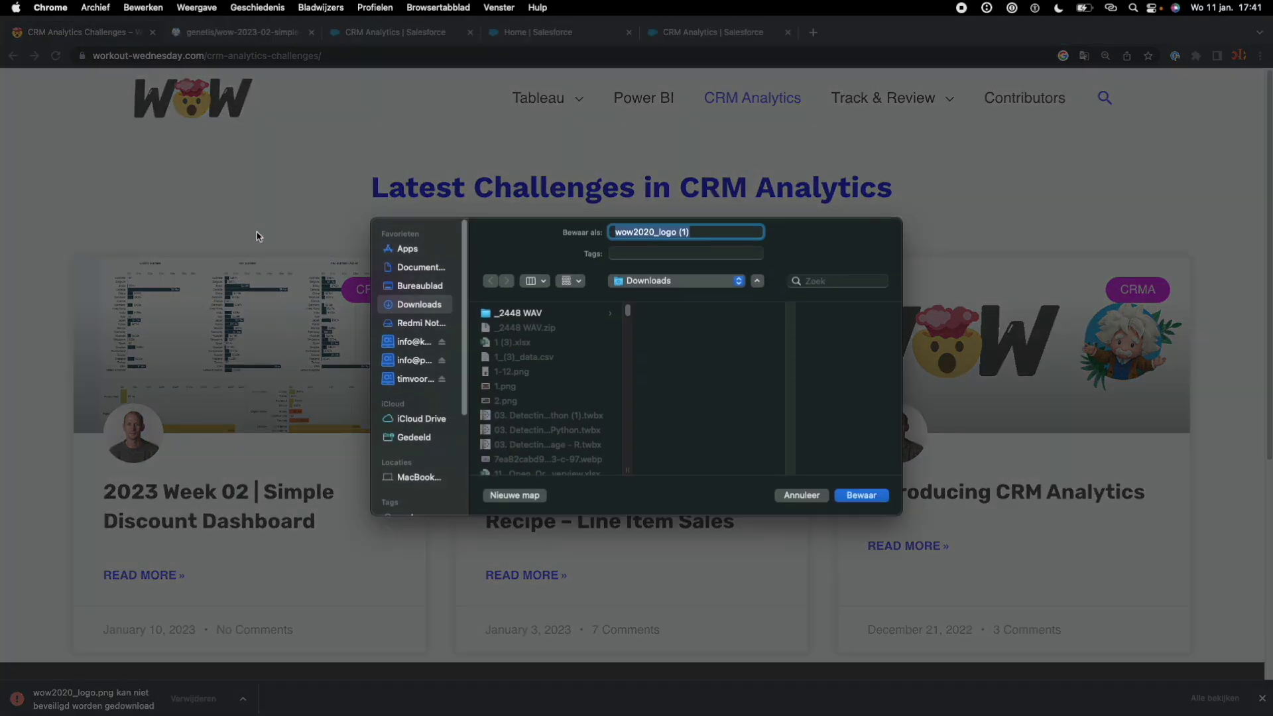
click(863, 497)
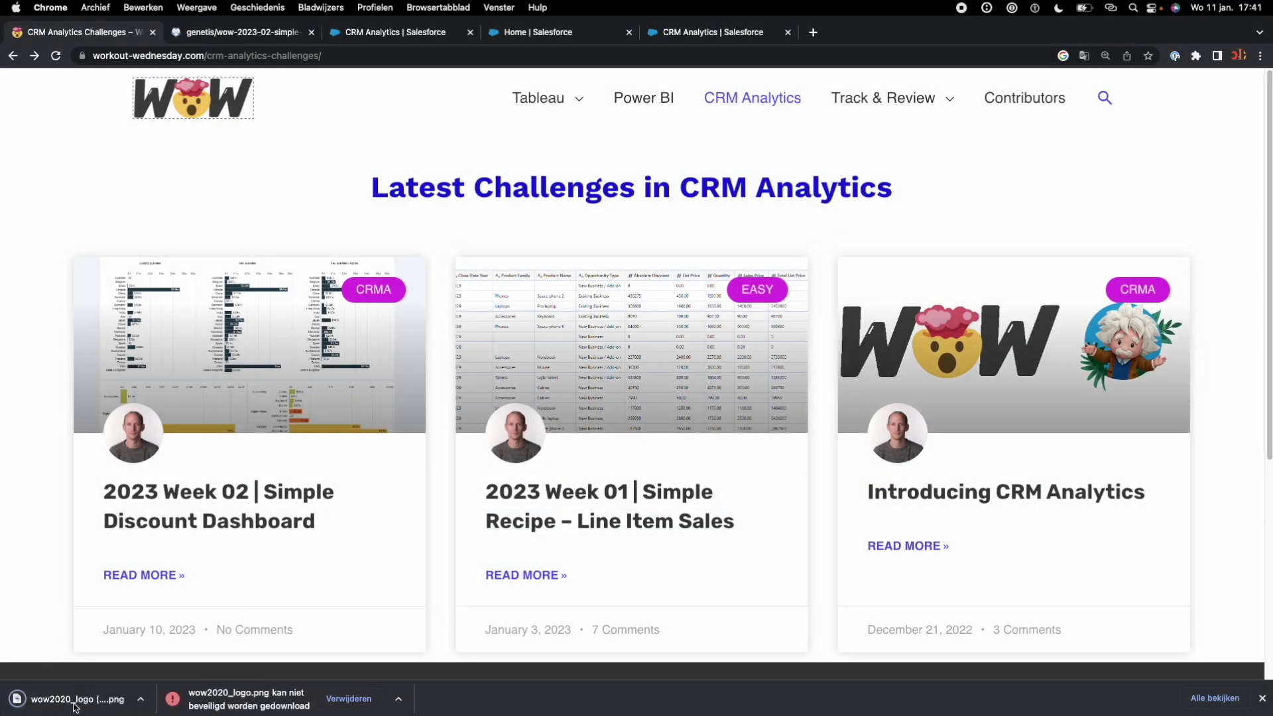
- Upload wow2020_logo (1).png from Downloads into the dashboard's empty image widget
click(689, 35)
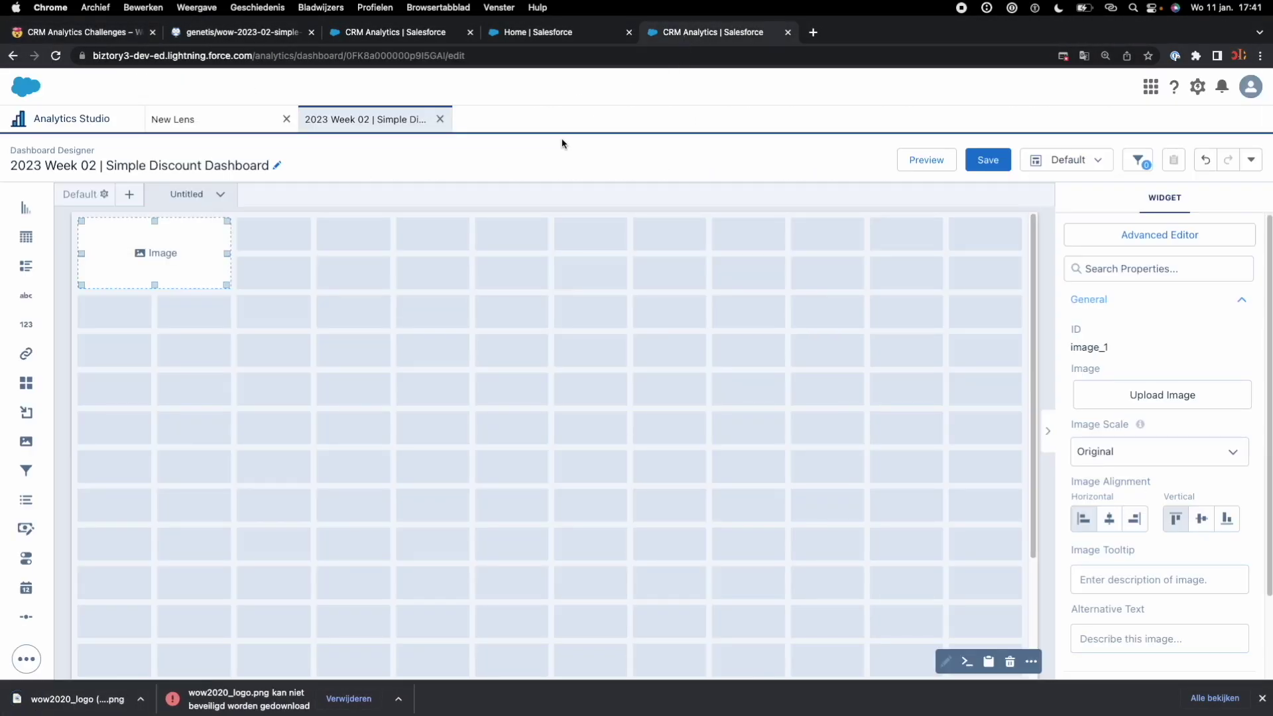
double_click(142, 259)
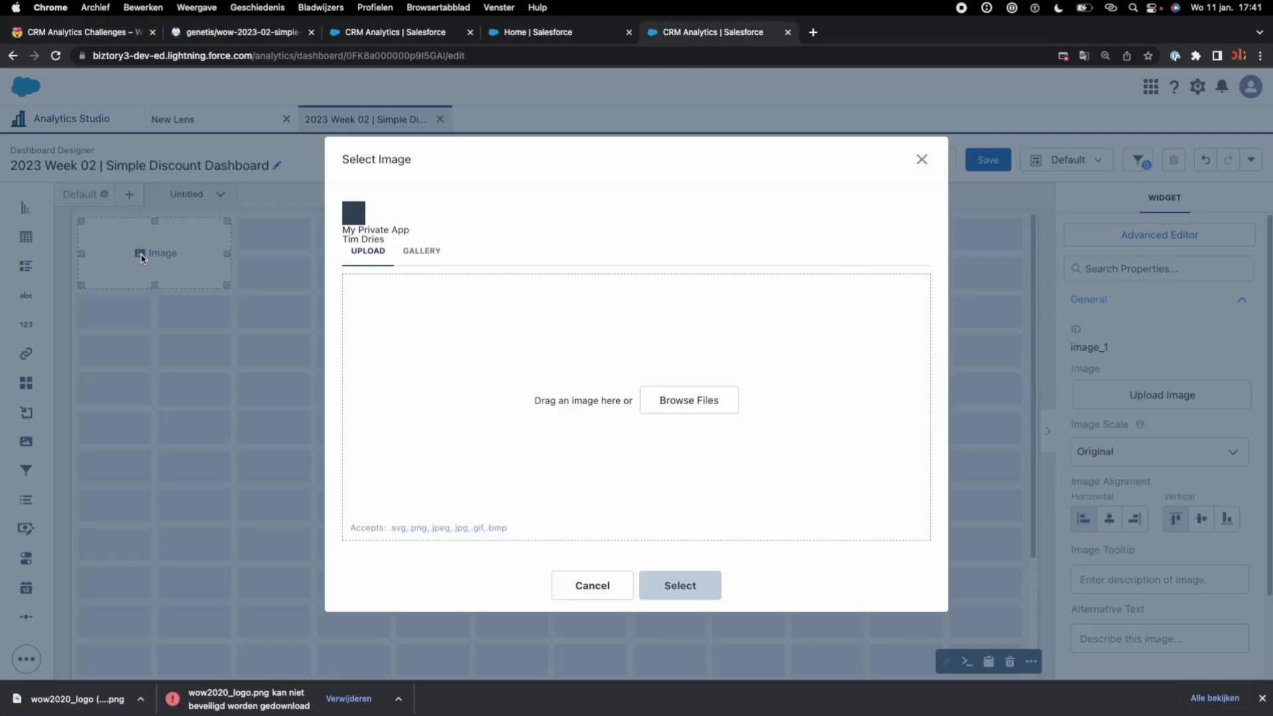
click(675, 408)
click(341, 192)
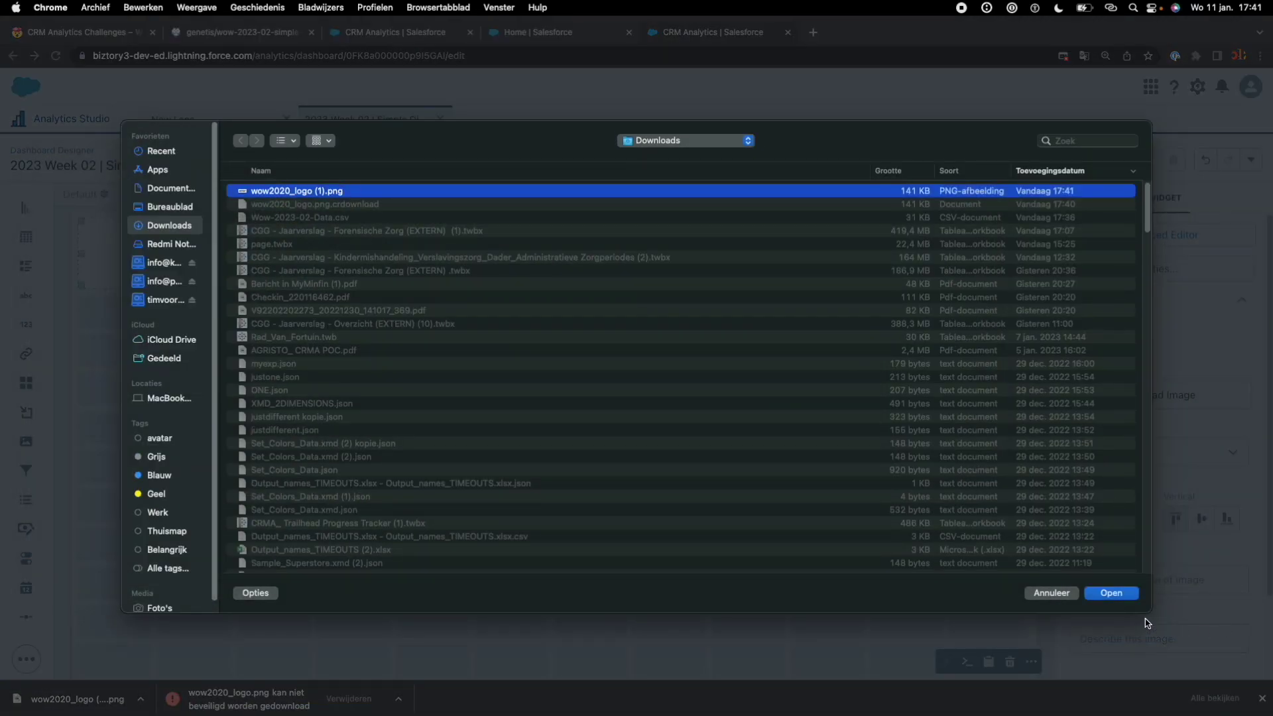
click(1113, 593)
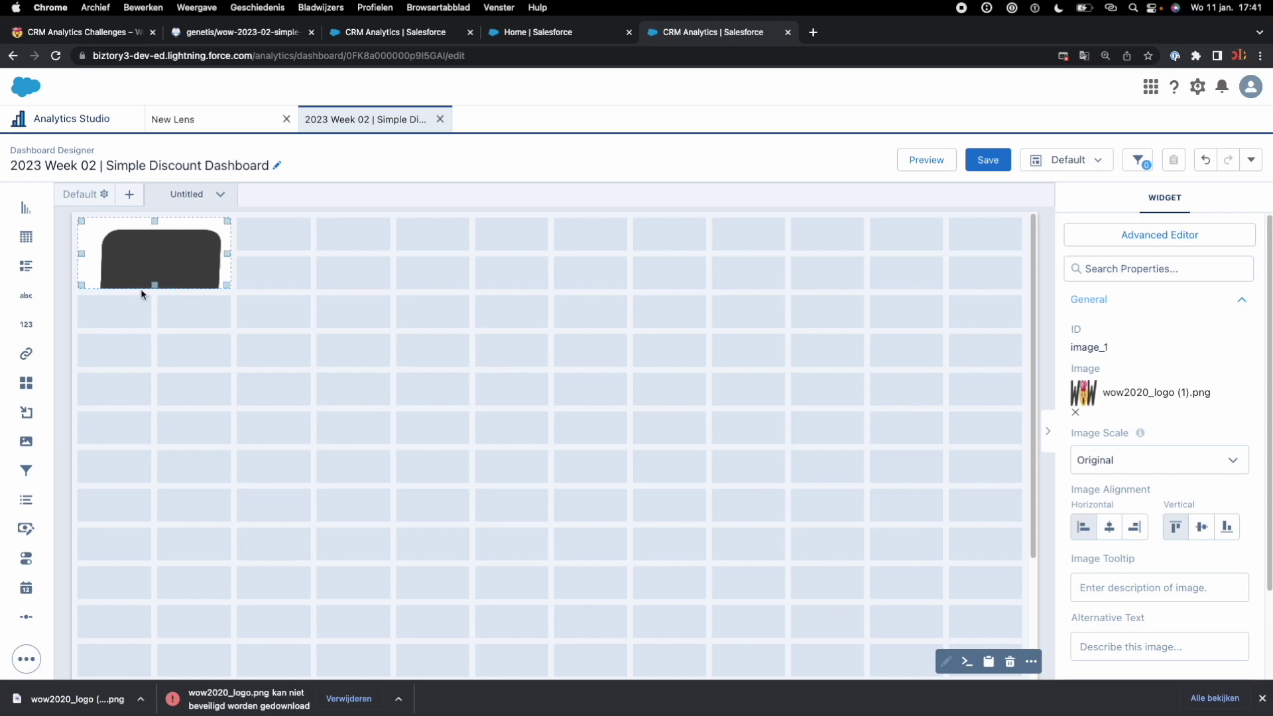
- Set the logo's image scale to Stretch and its horizontal alignment to centre
mouse_move(153, 287)
mouse_down()
mouse_move(150, 332)
mouse_move(157, 284)
mouse_up()
click(205, 313)
click(163, 257)
click(1103, 466)
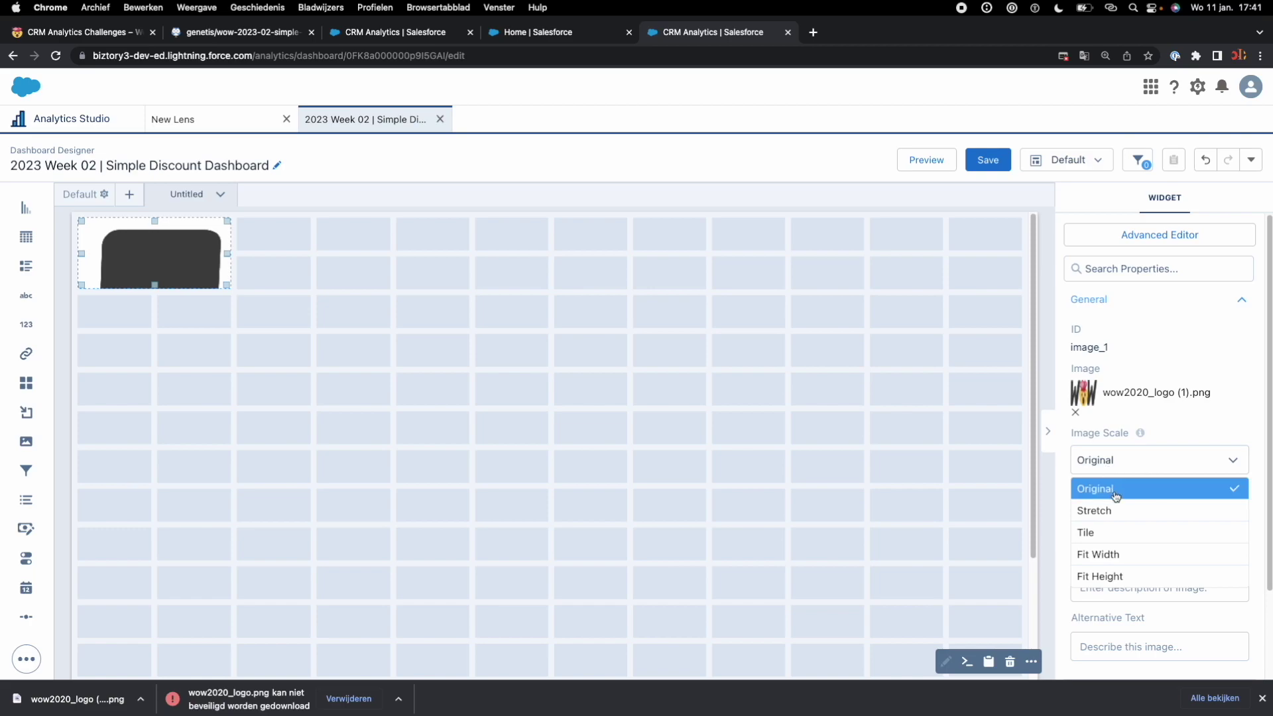
click(1118, 509)
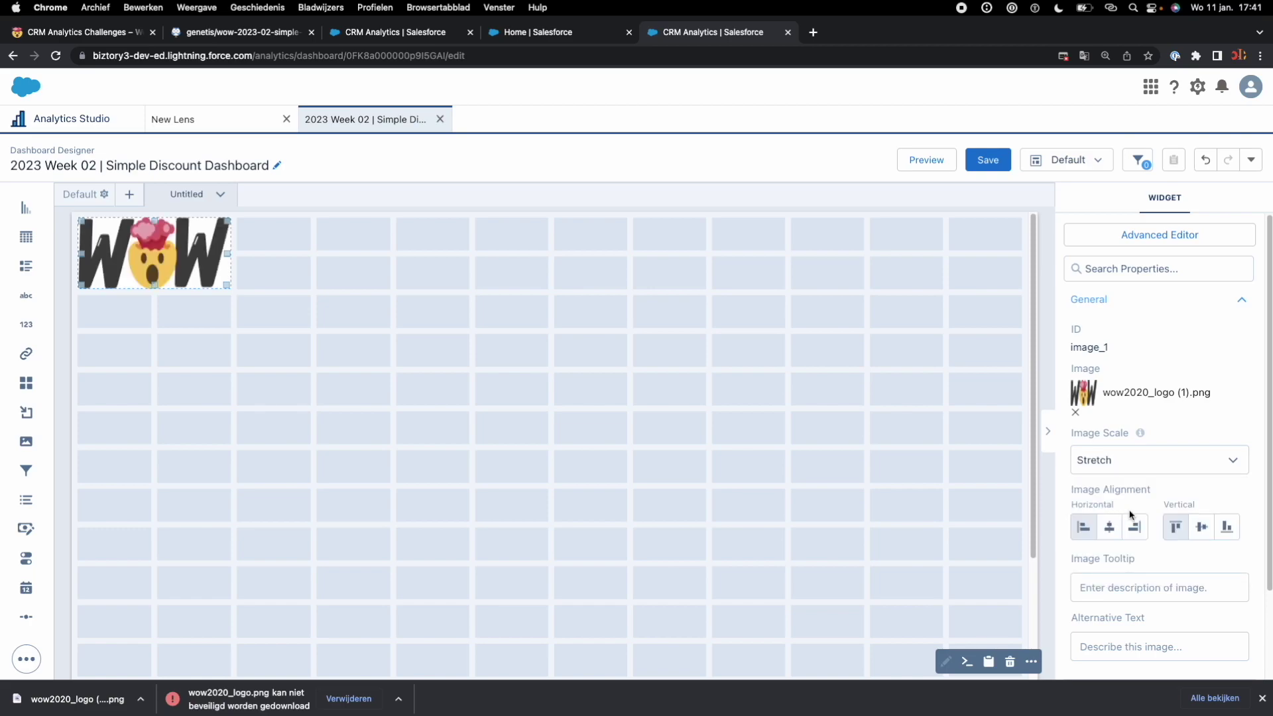
click(1111, 530)
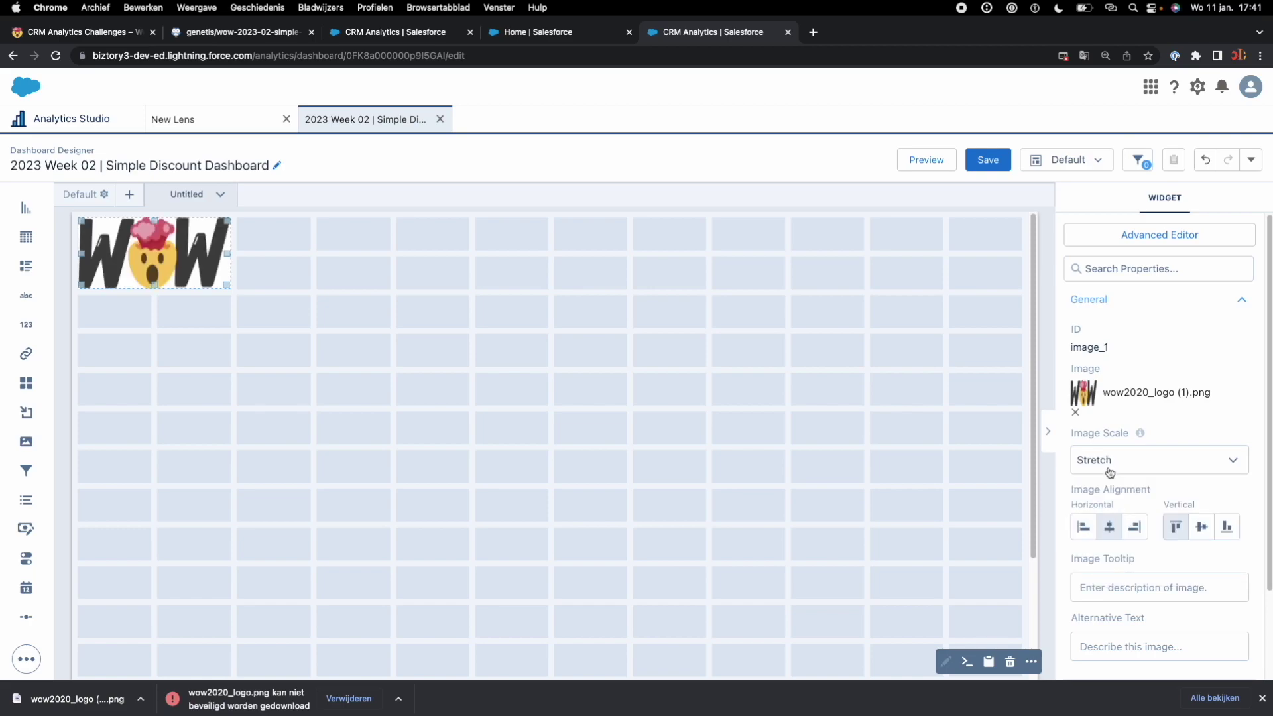
drag(227, 256, 153, 285)
click(202, 271)
click(309, 363)
click(300, 284)
click(187, 240)
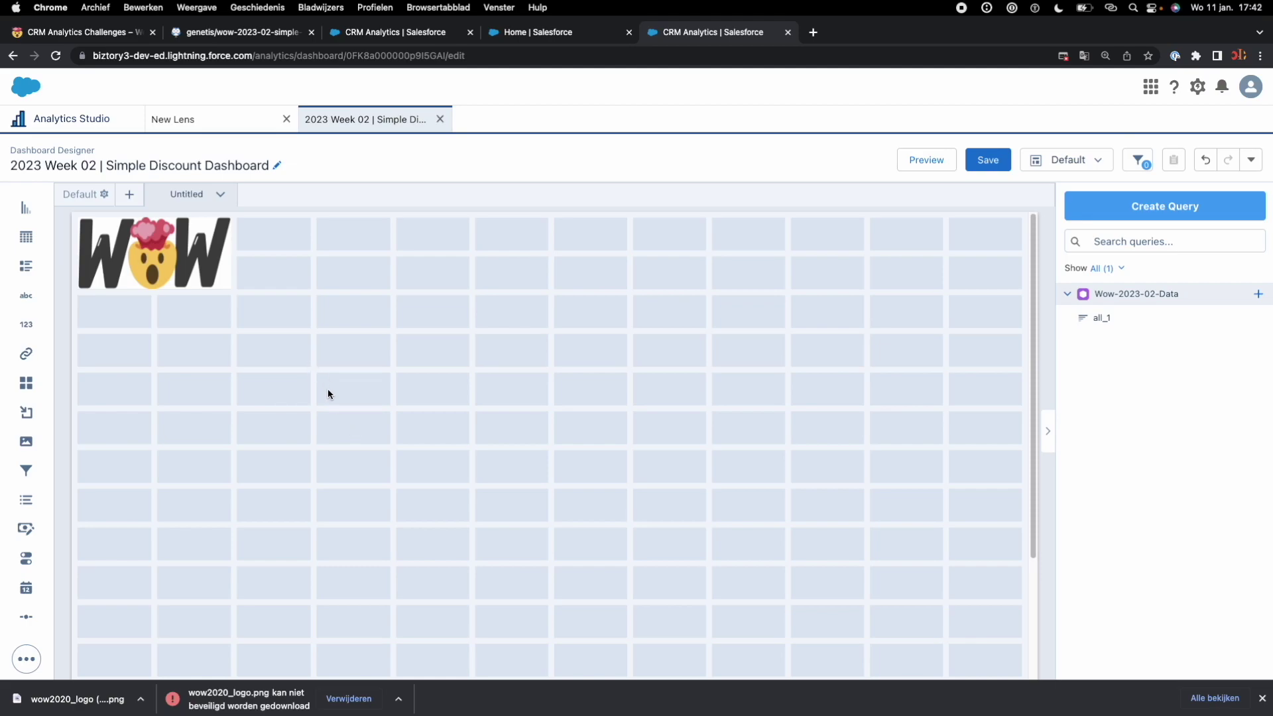
- Copy the full dashboard title text from the dashboard name field
click(220, 170)
double_click(219, 169)
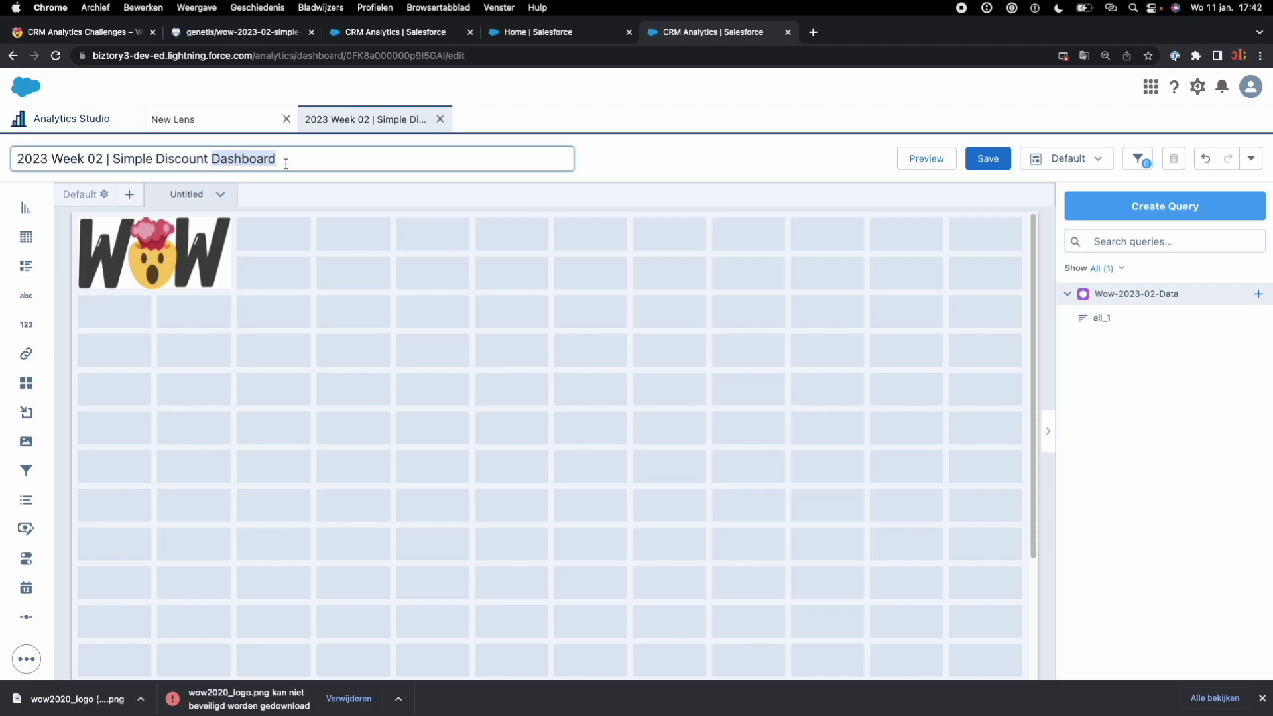
triple_click(286, 164)
right_click(82, 154)
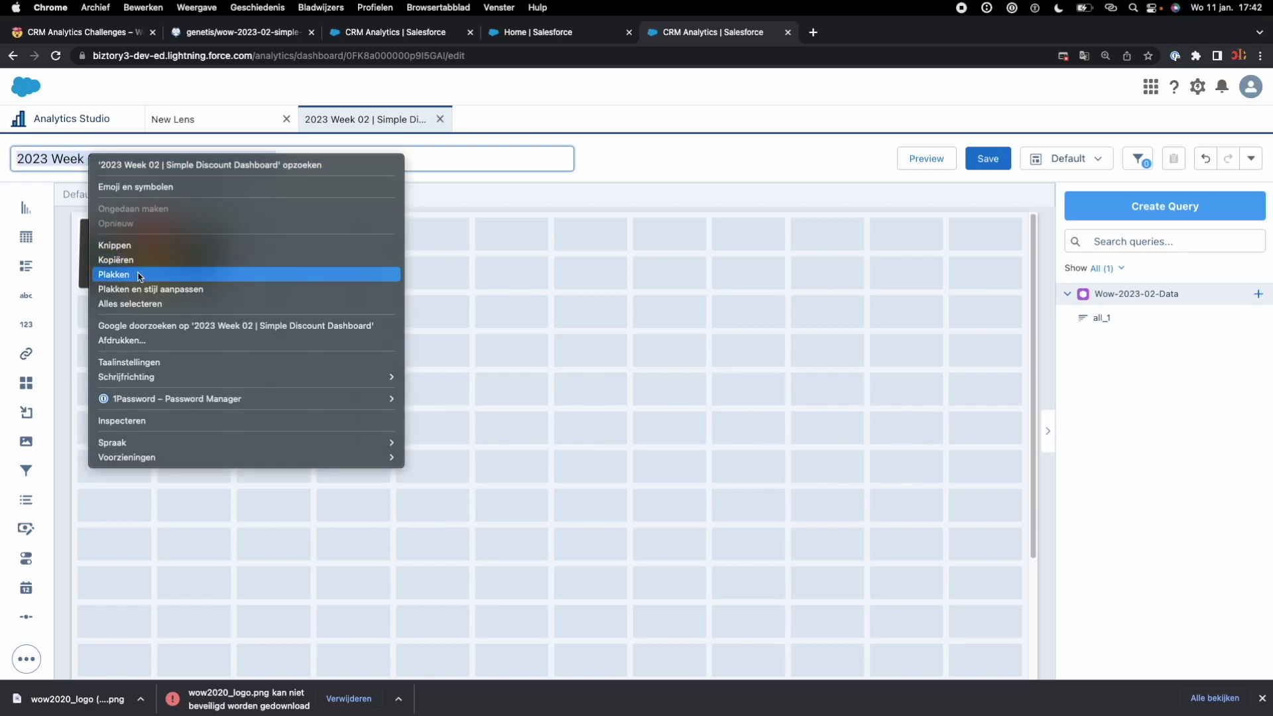
click(324, 258)
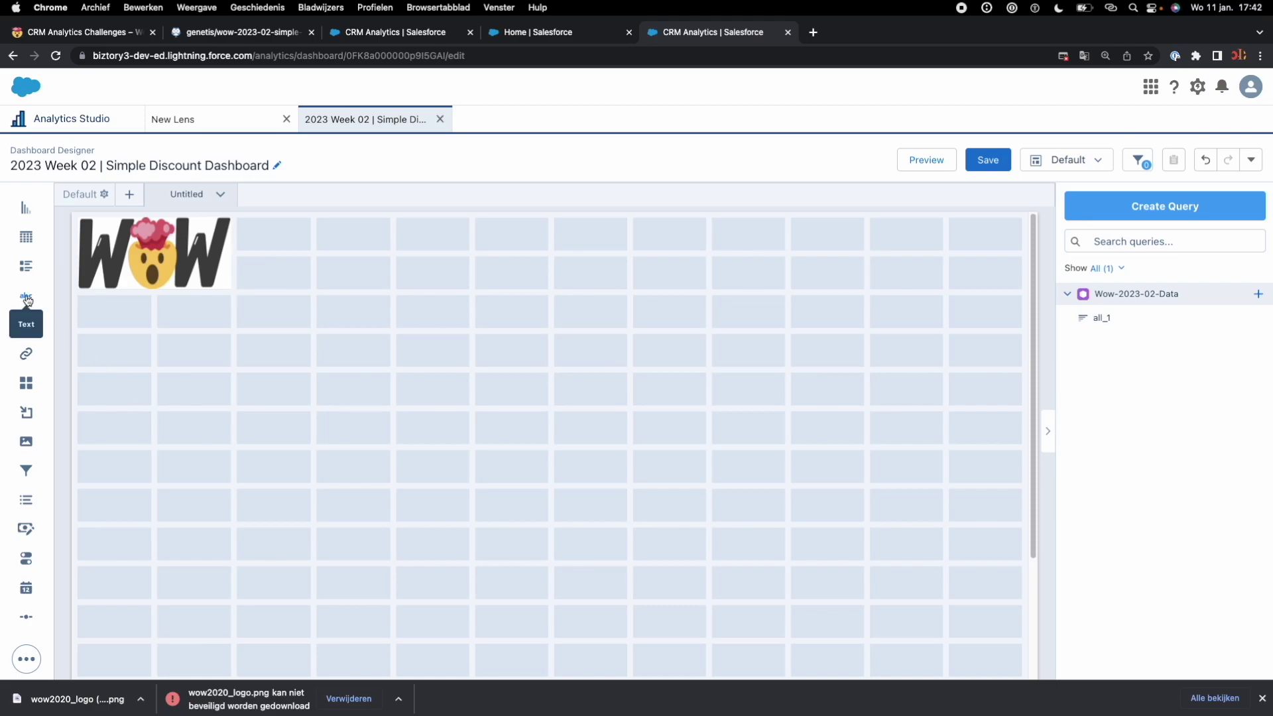
- Add a text widget beside the logo and shrink the logo to one grid row in height
drag(27, 298, 277, 253)
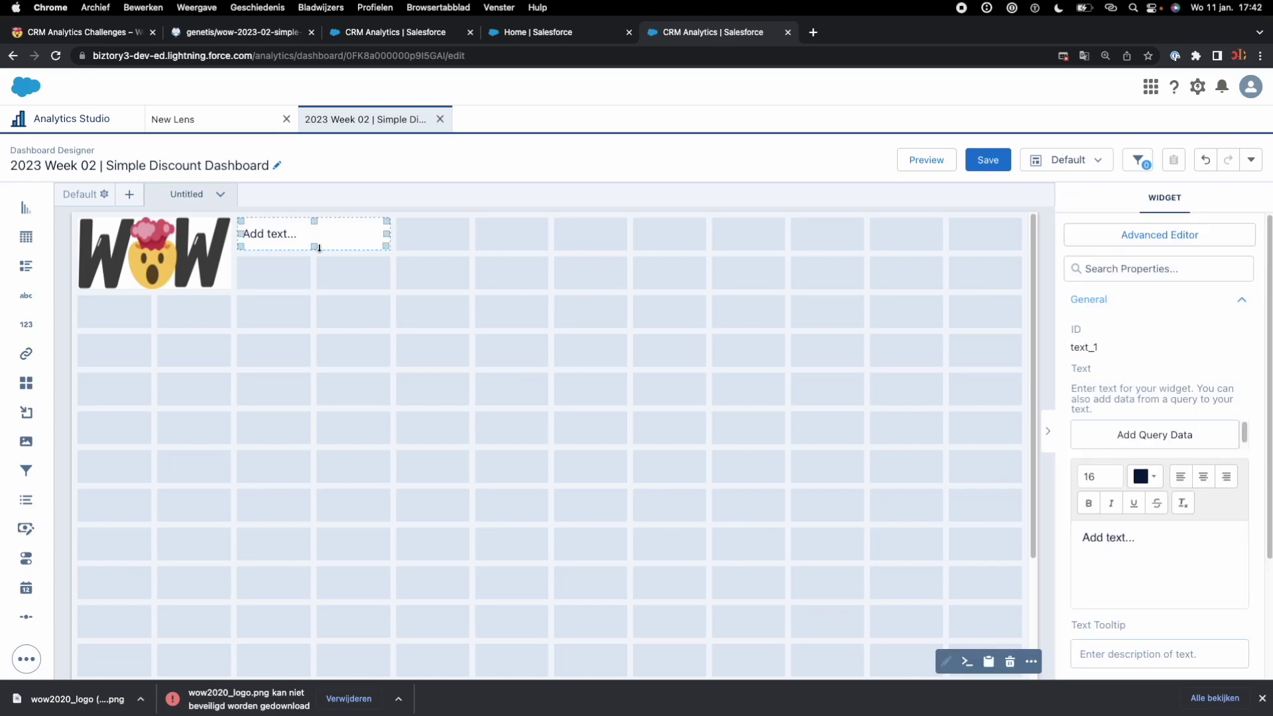
click(171, 268)
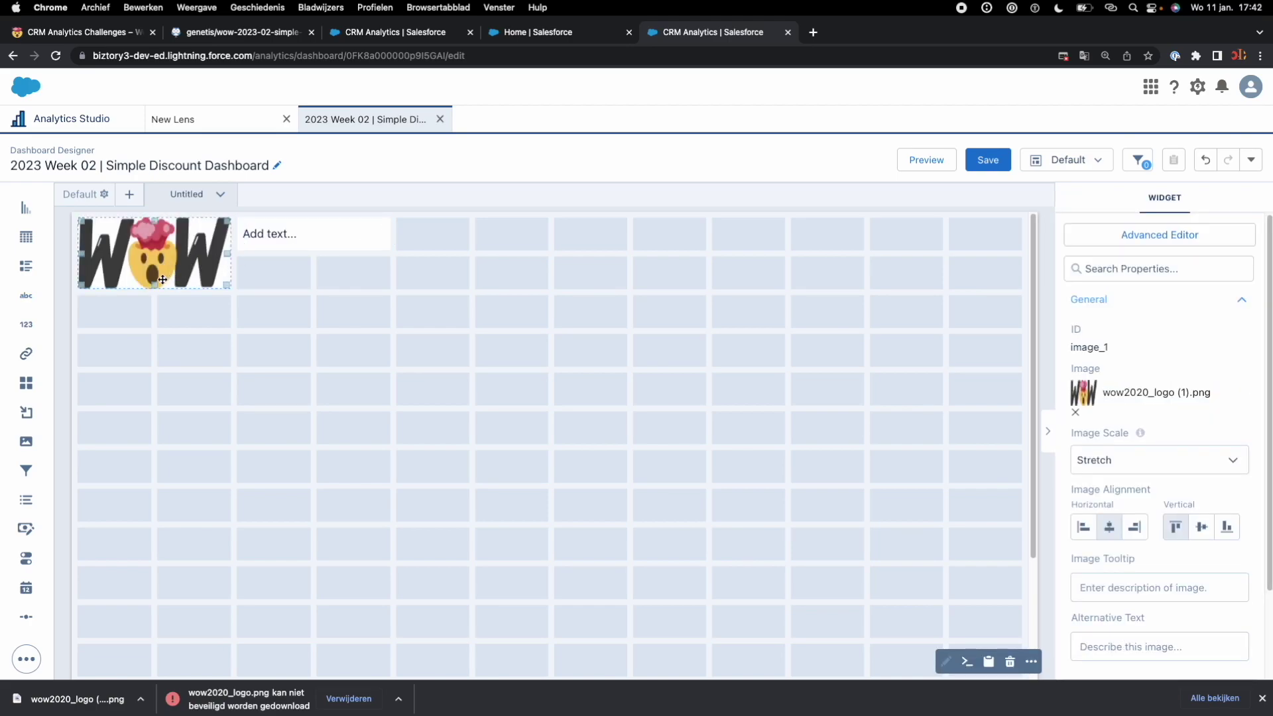
drag(154, 284, 154, 251)
- Widen the text widget to the last grid column and replace its text with the copied title "2023 Week 02 | Simple Discount Dashboard"
click(292, 236)
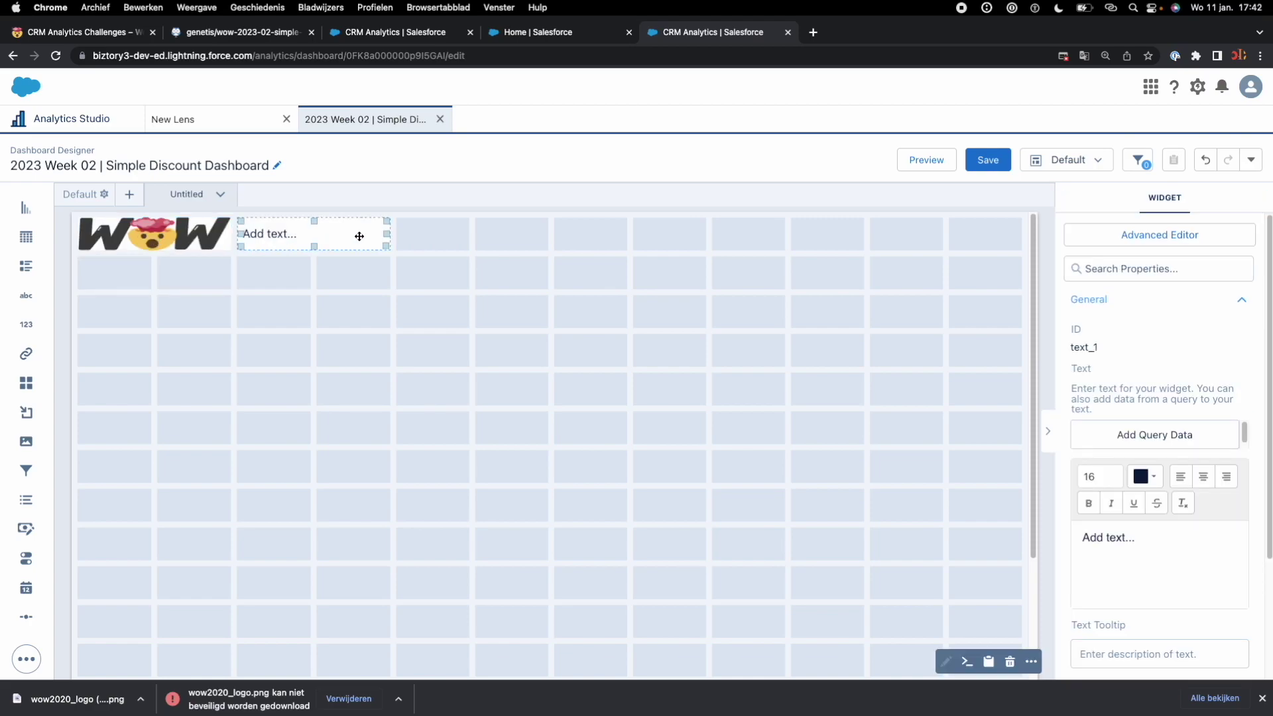
drag(387, 235, 977, 236)
click(649, 237)
click(1118, 524)
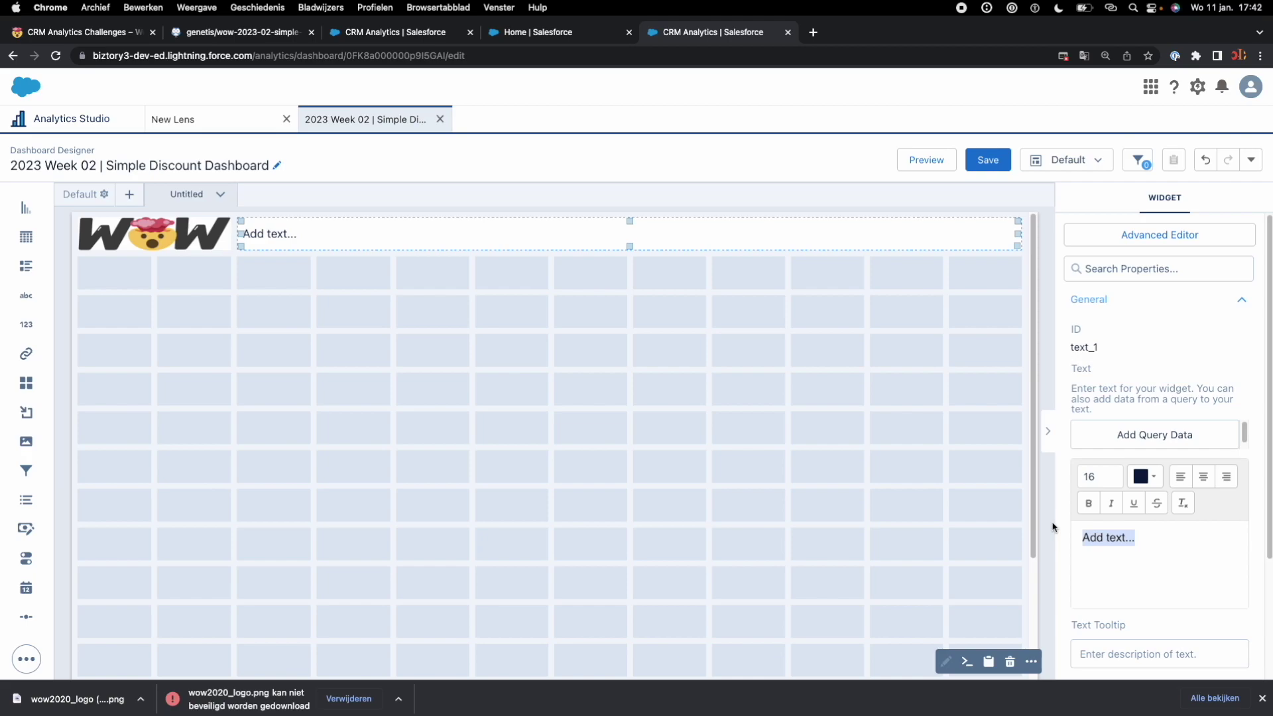
key(super+v)
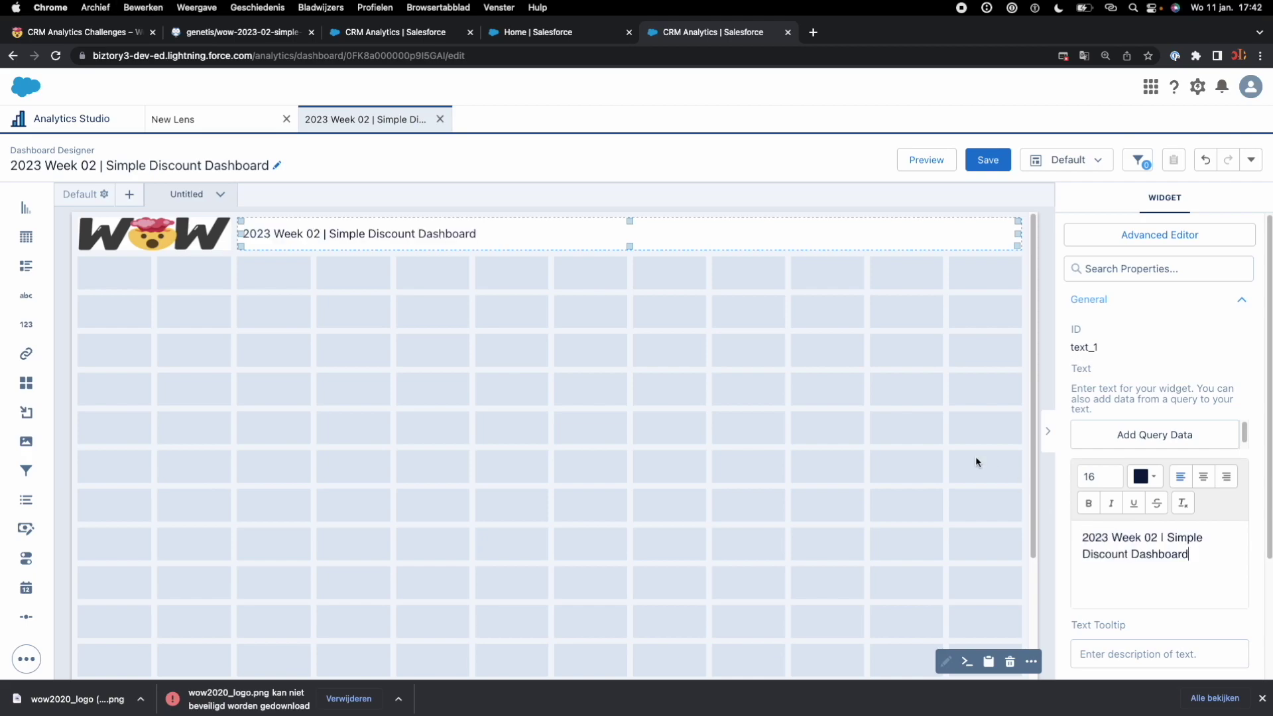
click(919, 409)
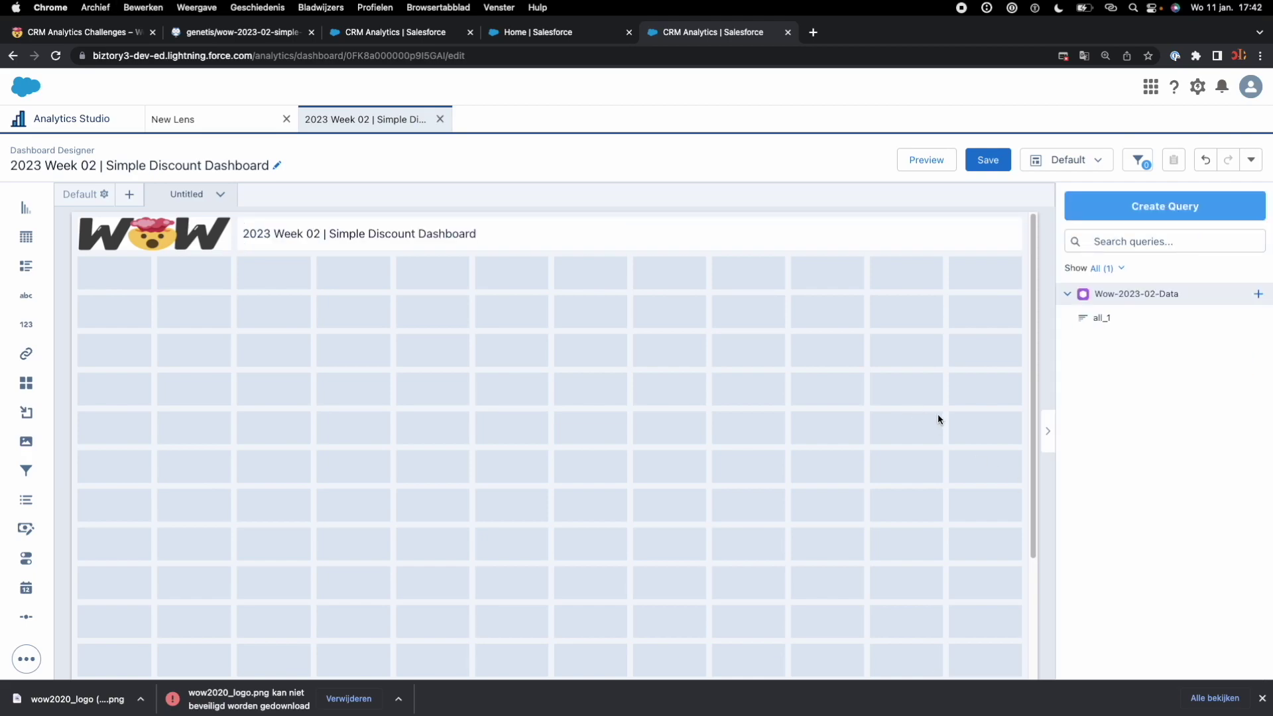
- Following the challenge's year filter requirement, add a filter widget beneath the logo using Close Date Year from Wow-2023-02-Data
key(super+1)
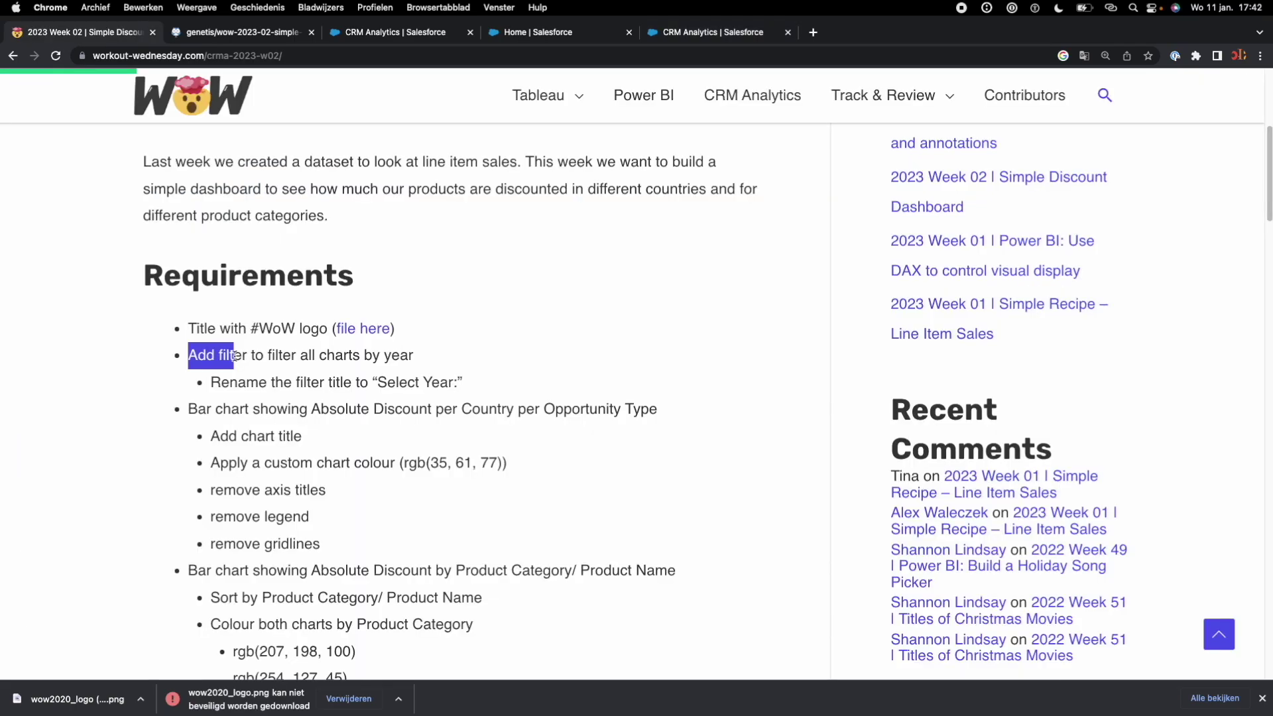
drag(235, 356, 411, 361)
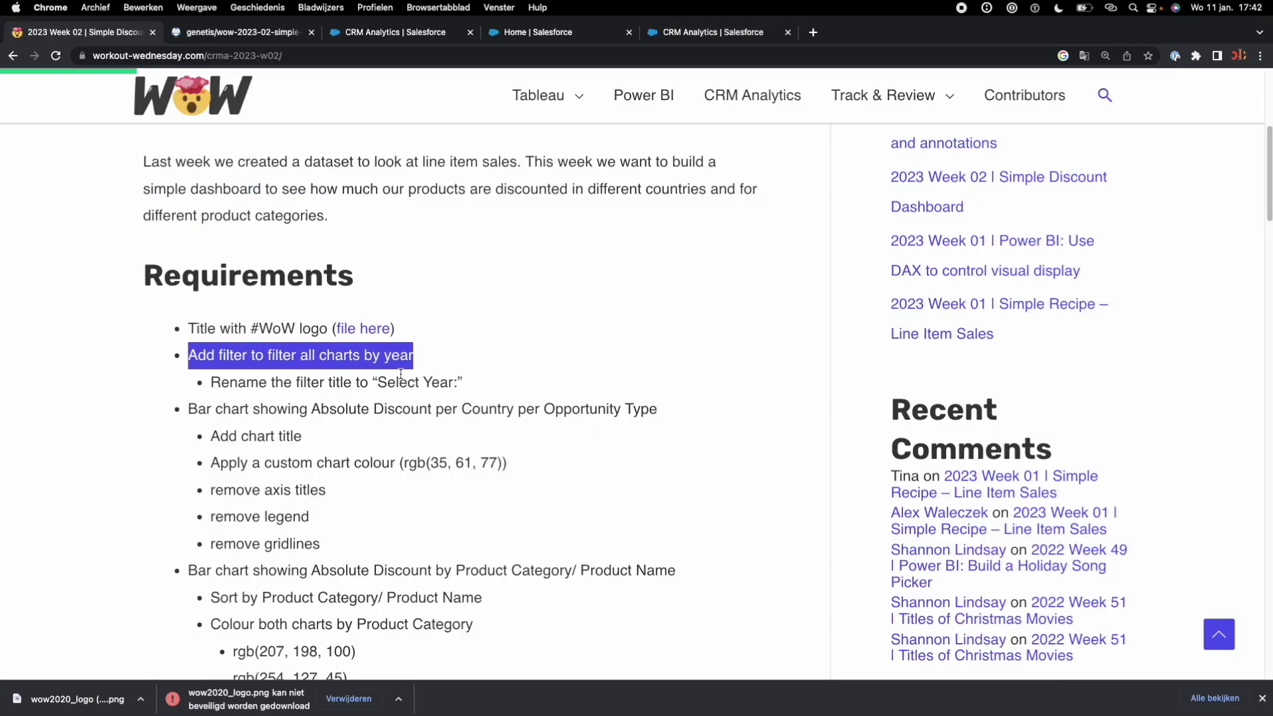
drag(455, 384, 211, 386)
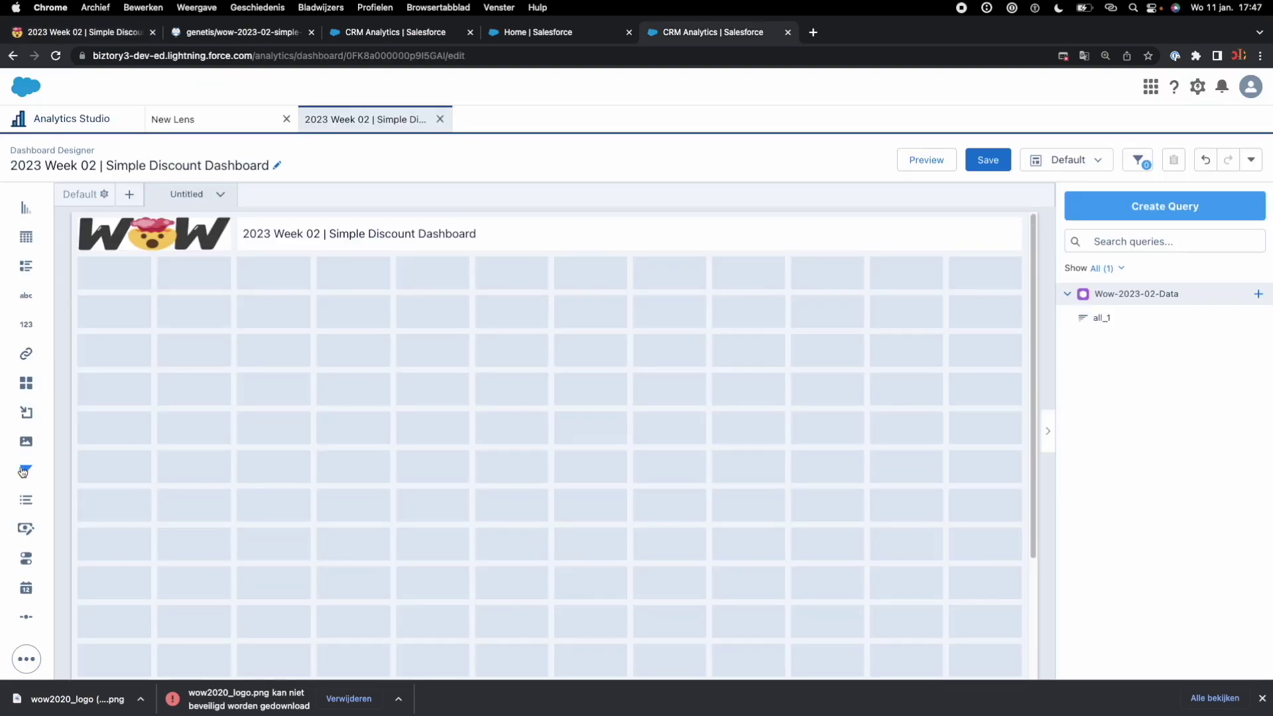
drag(23, 471, 124, 285)
click(161, 282)
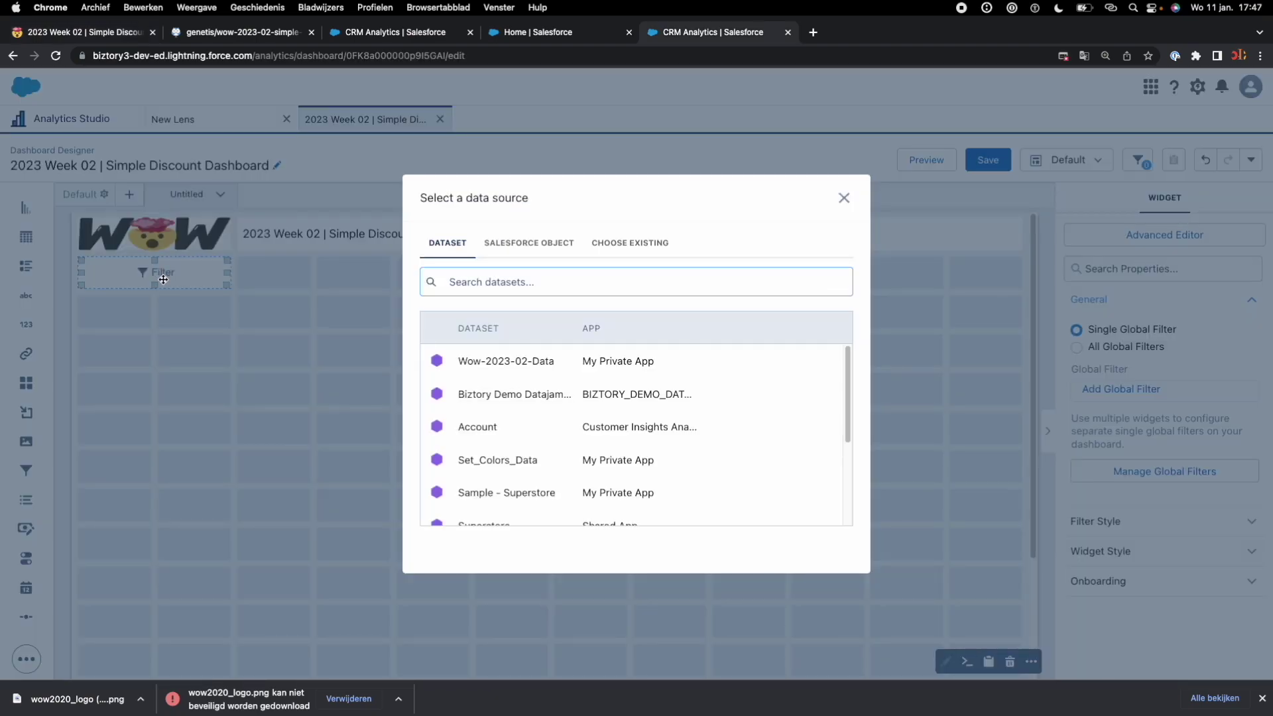
click(518, 362)
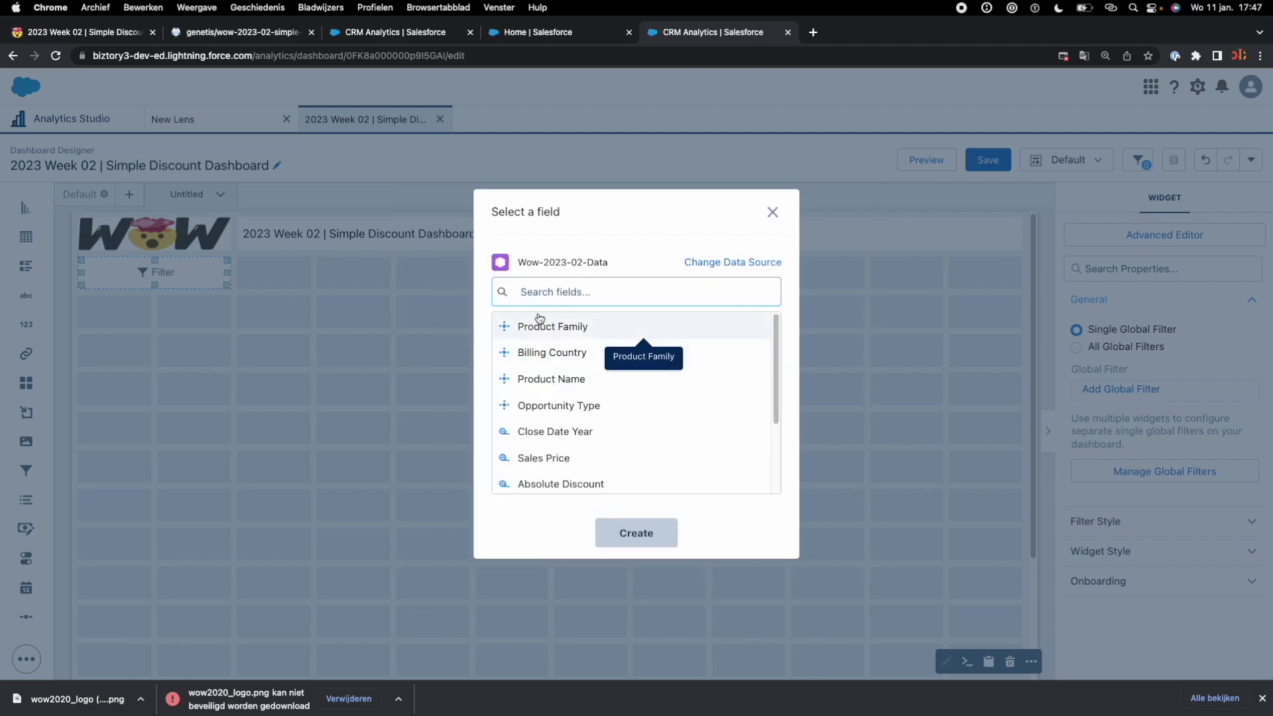
text(year)
click(557, 327)
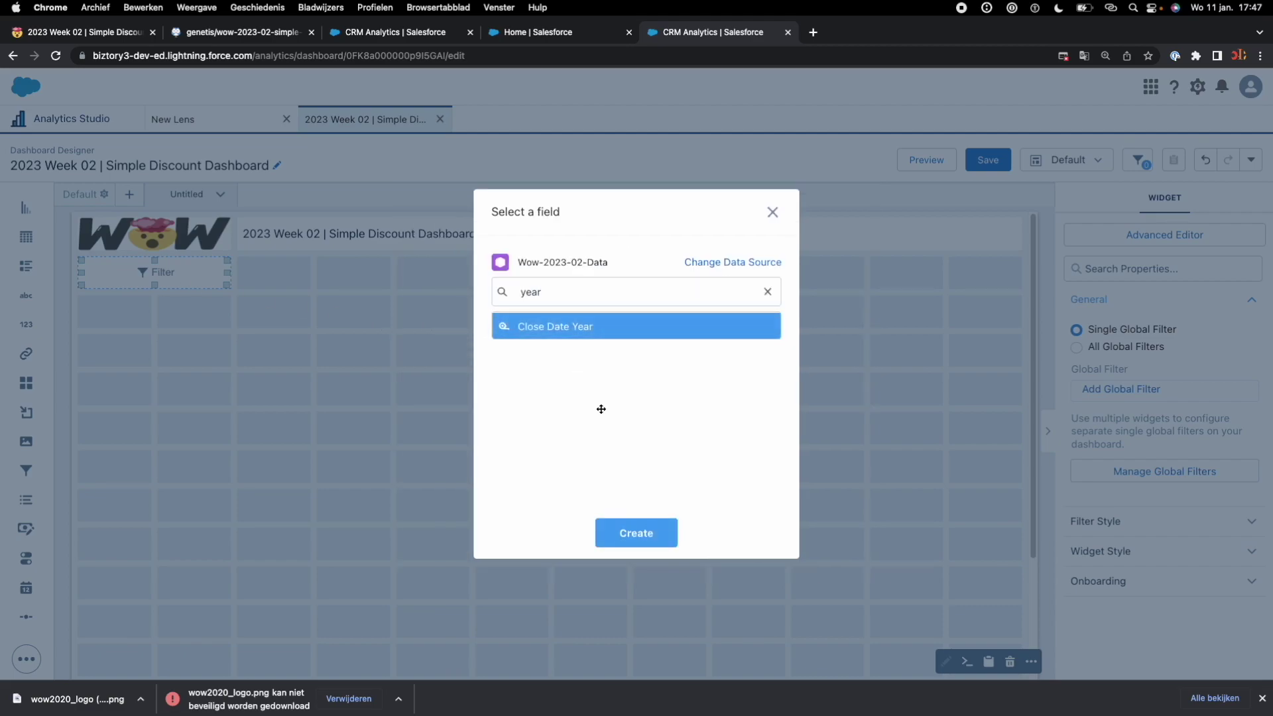
click(643, 526)
click(185, 328)
- Rename the Close Date Year global filter's title to "Please select:" and apply it
click(162, 282)
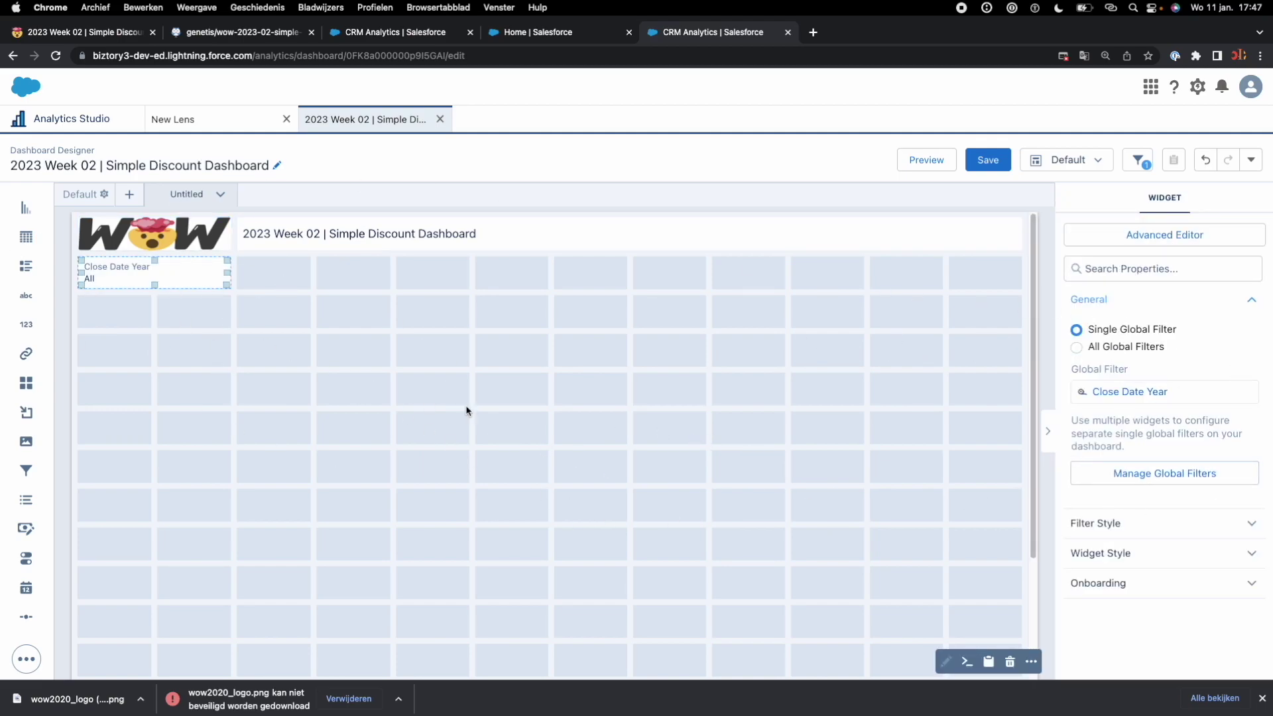
click(1192, 476)
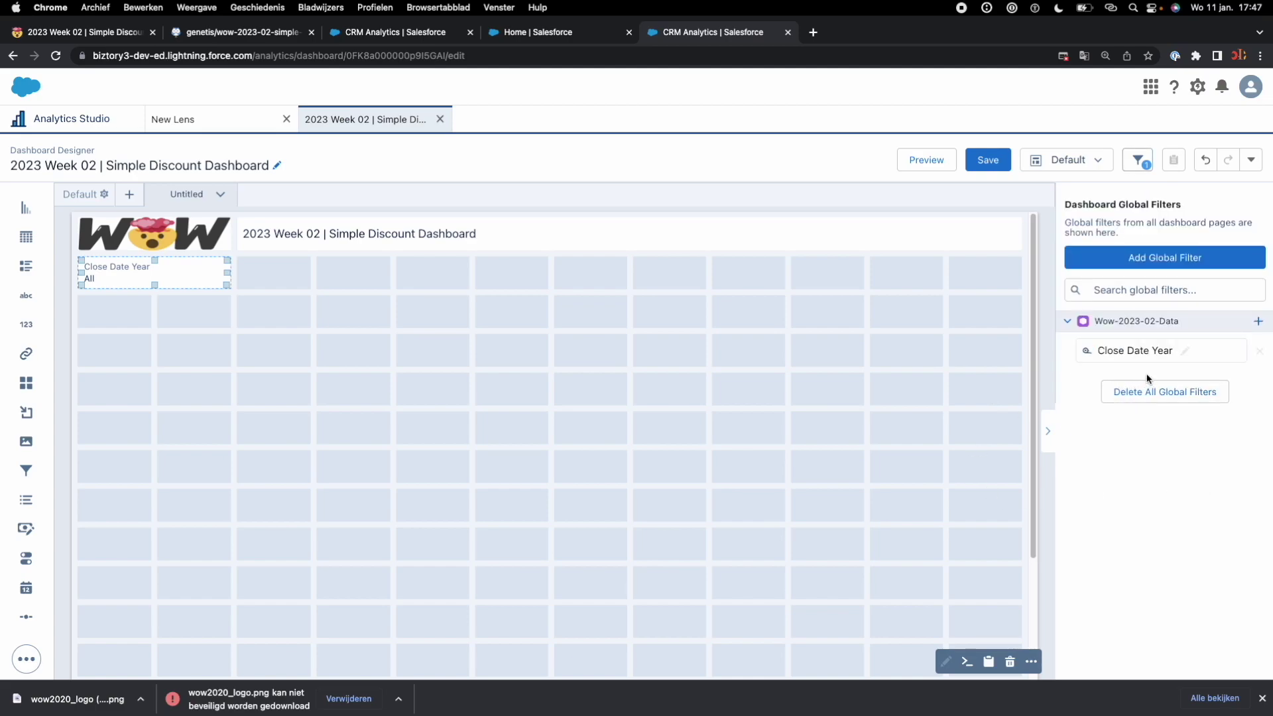
click(1186, 357)
click(1131, 348)
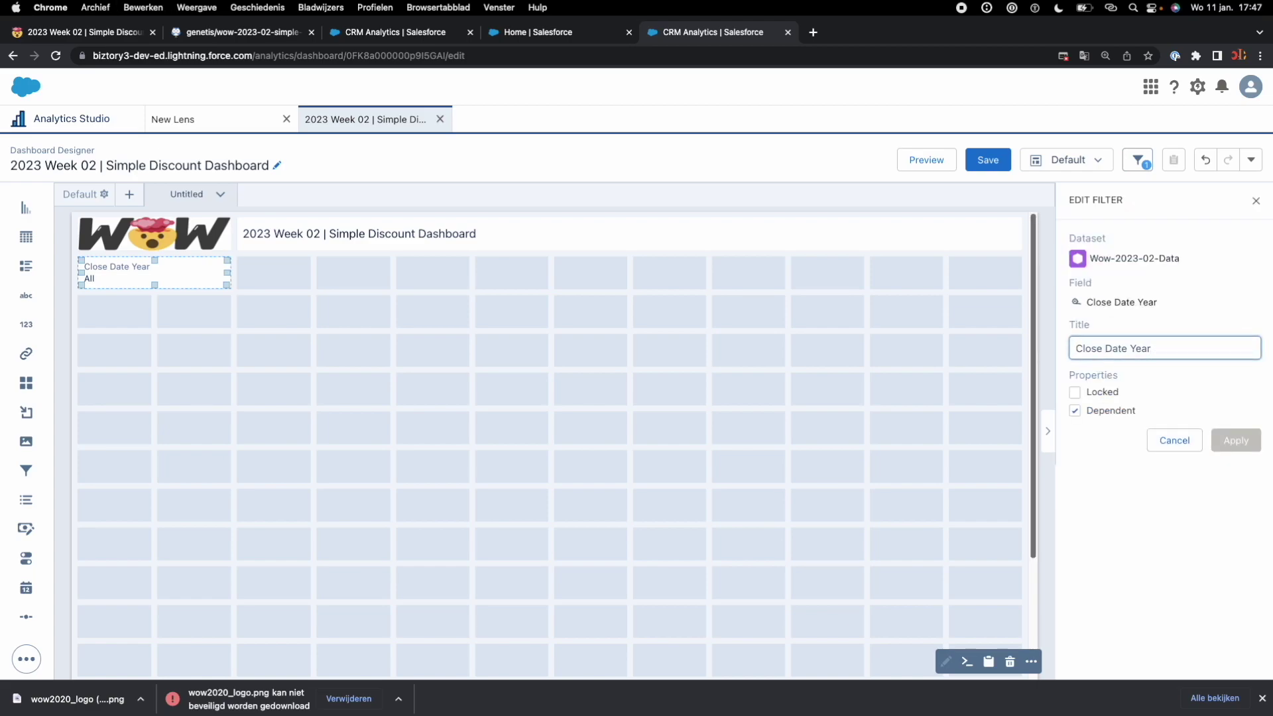
key(super+a)
text(Pleas)
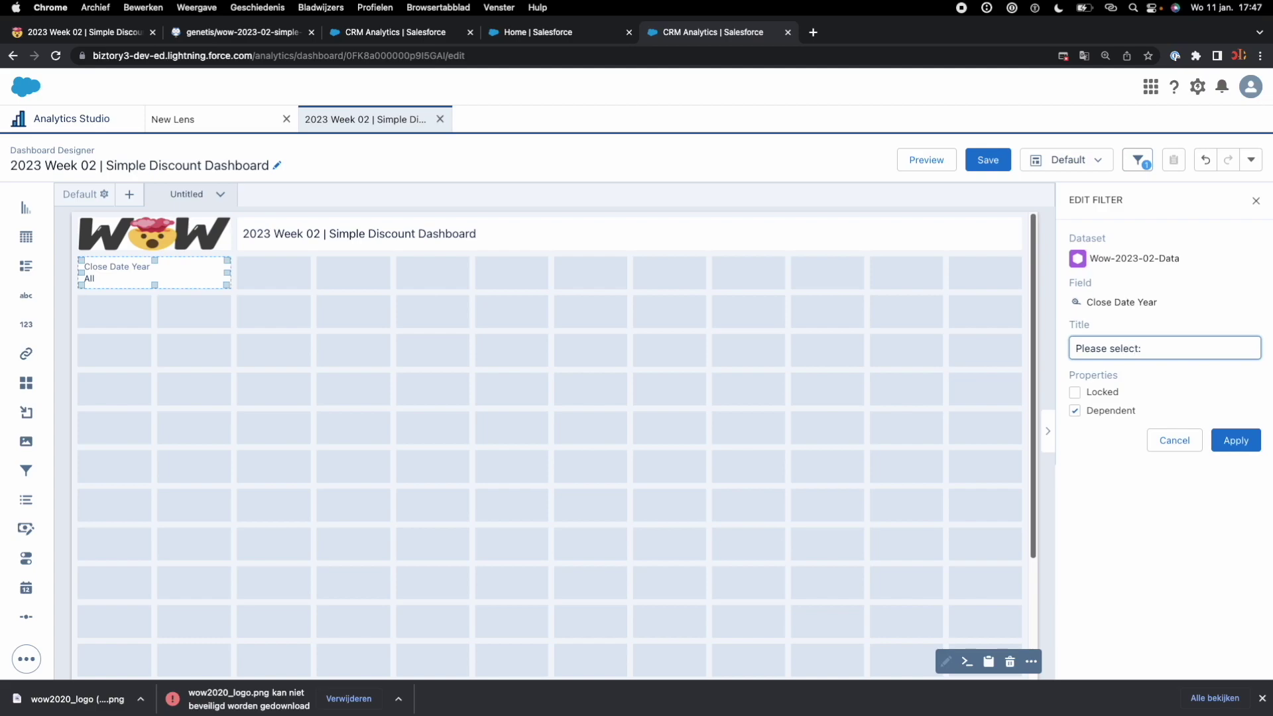
click(1237, 440)
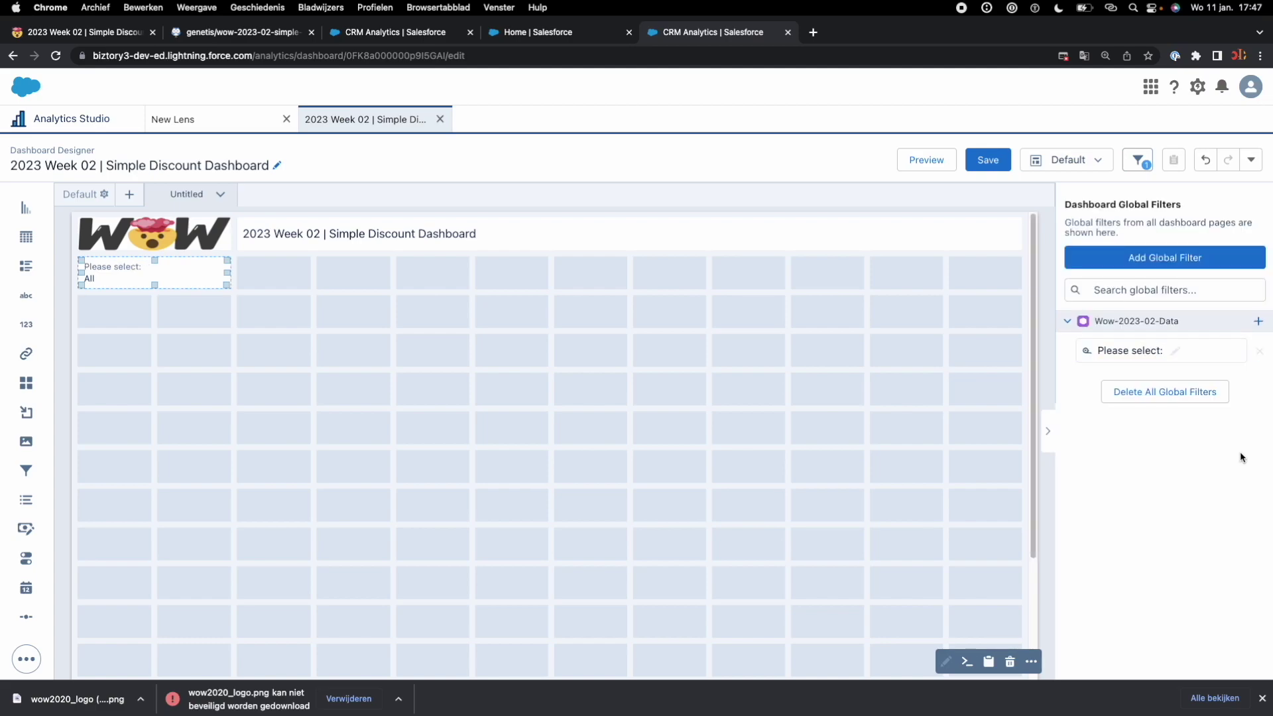
- Following the challenge's naming requirement, rename the Close Date Year global filter's title to "Select year:" and save the dashboard in My Private App
click(123, 35)
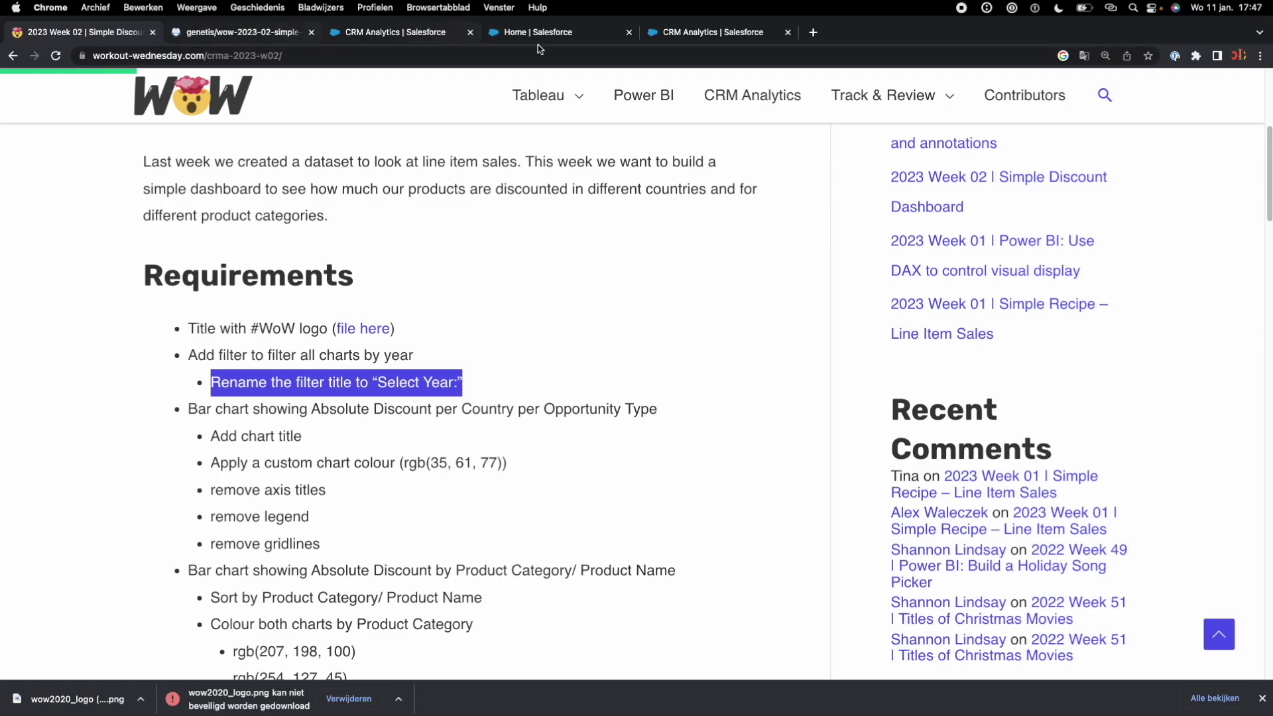
click(679, 34)
click(202, 276)
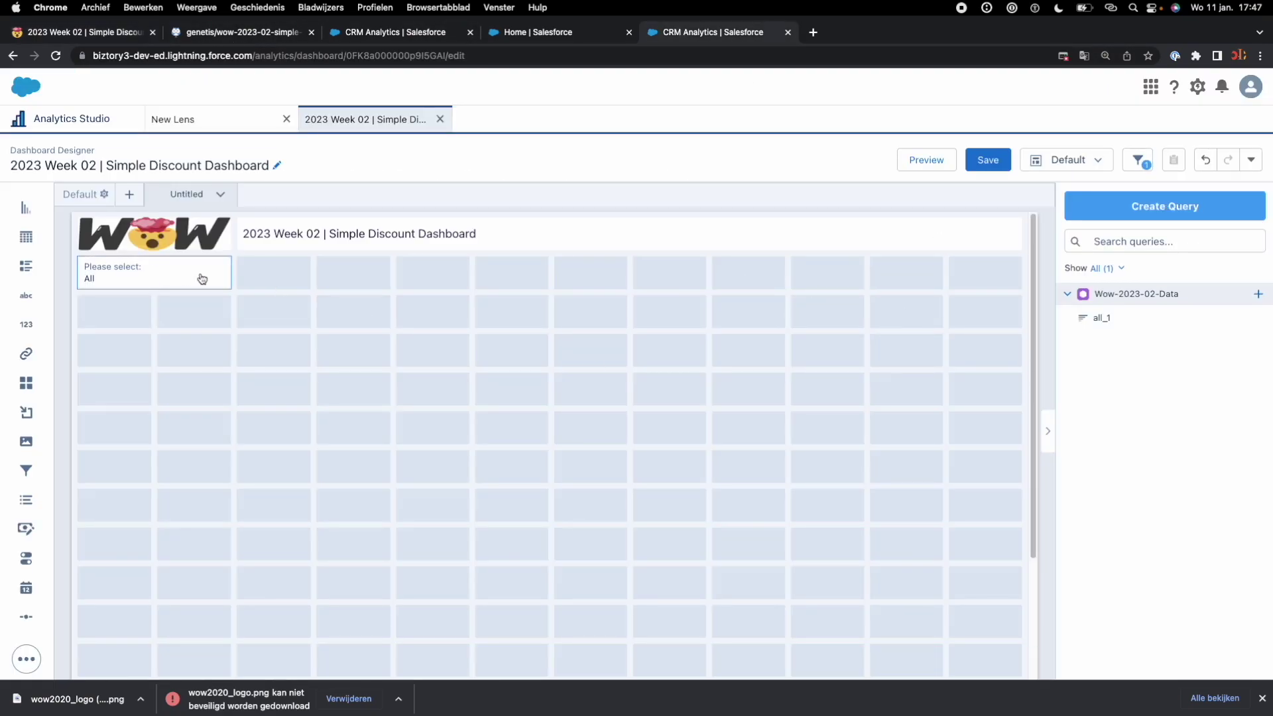
click(1088, 473)
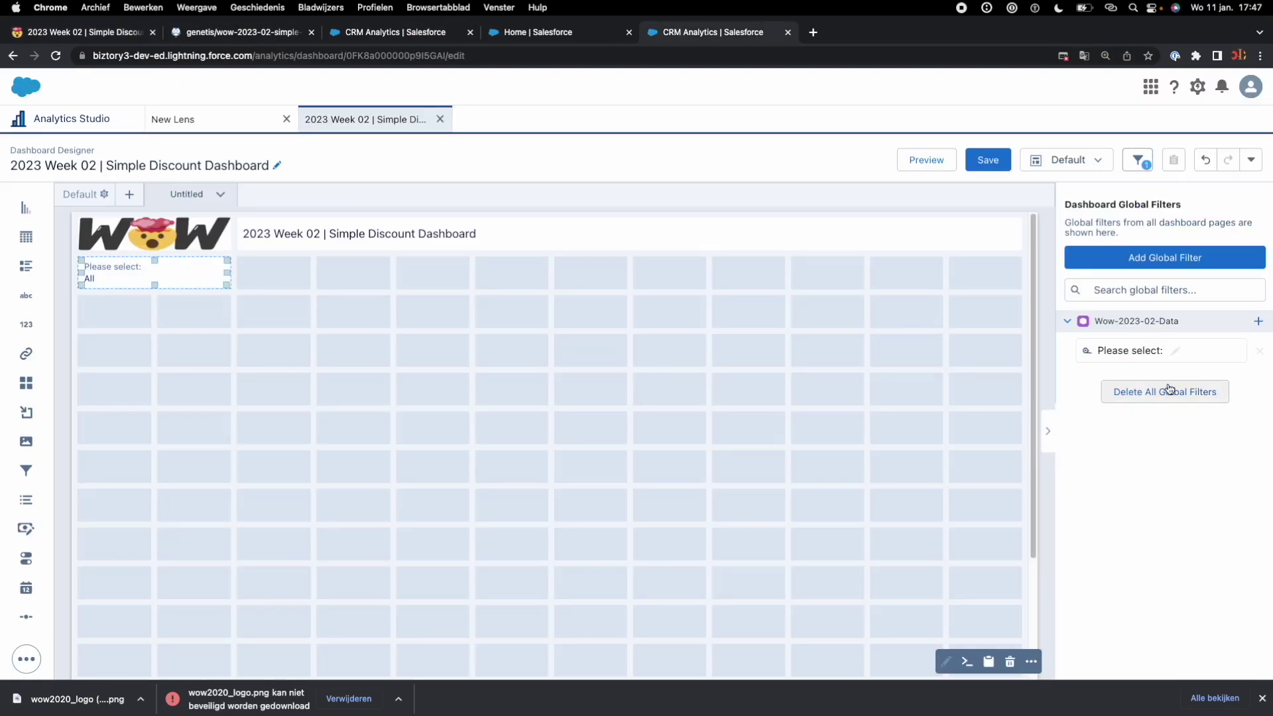
click(1127, 349)
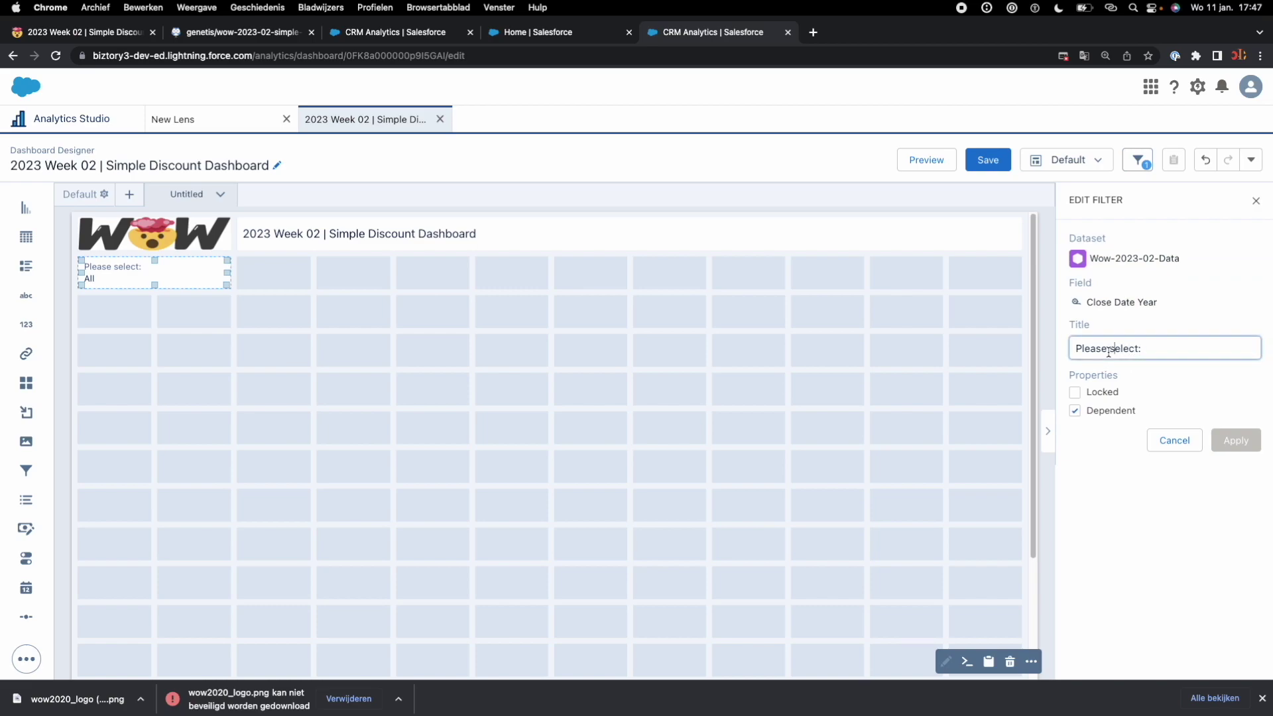
double_click(1128, 349)
key(Left)
key(Delete)
key(BackSpace)
key(BackSpace)
key(BackSpace)
key(BackSpace)
key(BackSpace)
key(BackSpace)
key(BackSpace)
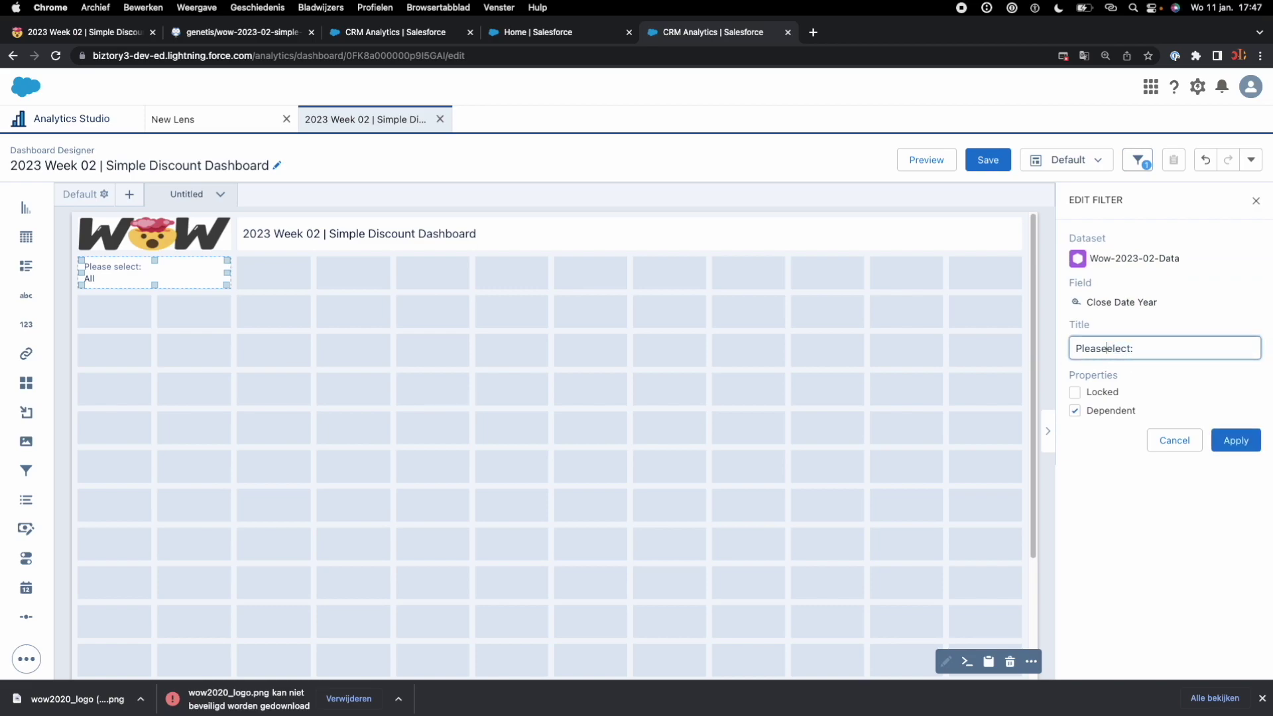
text(D)
key(BackSpace)
text(S)
key(Right)
text(yea)
click(1237, 440)
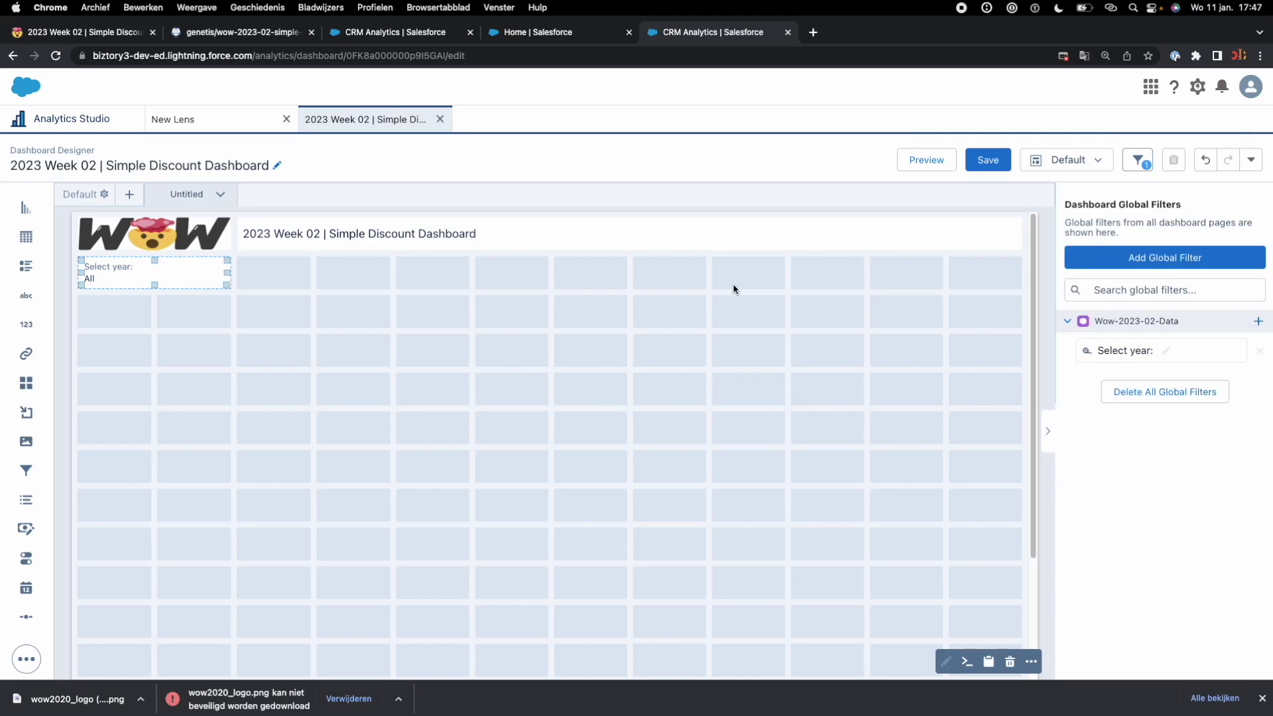
click(980, 166)
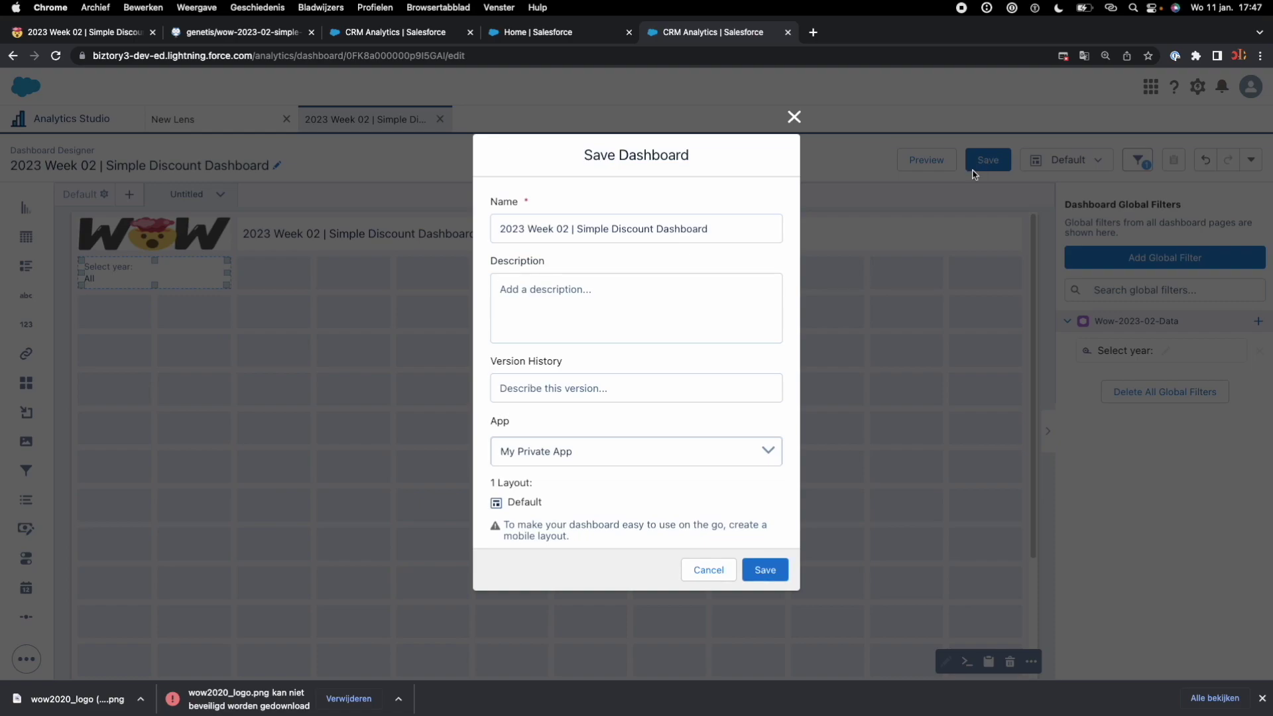
click(745, 582)
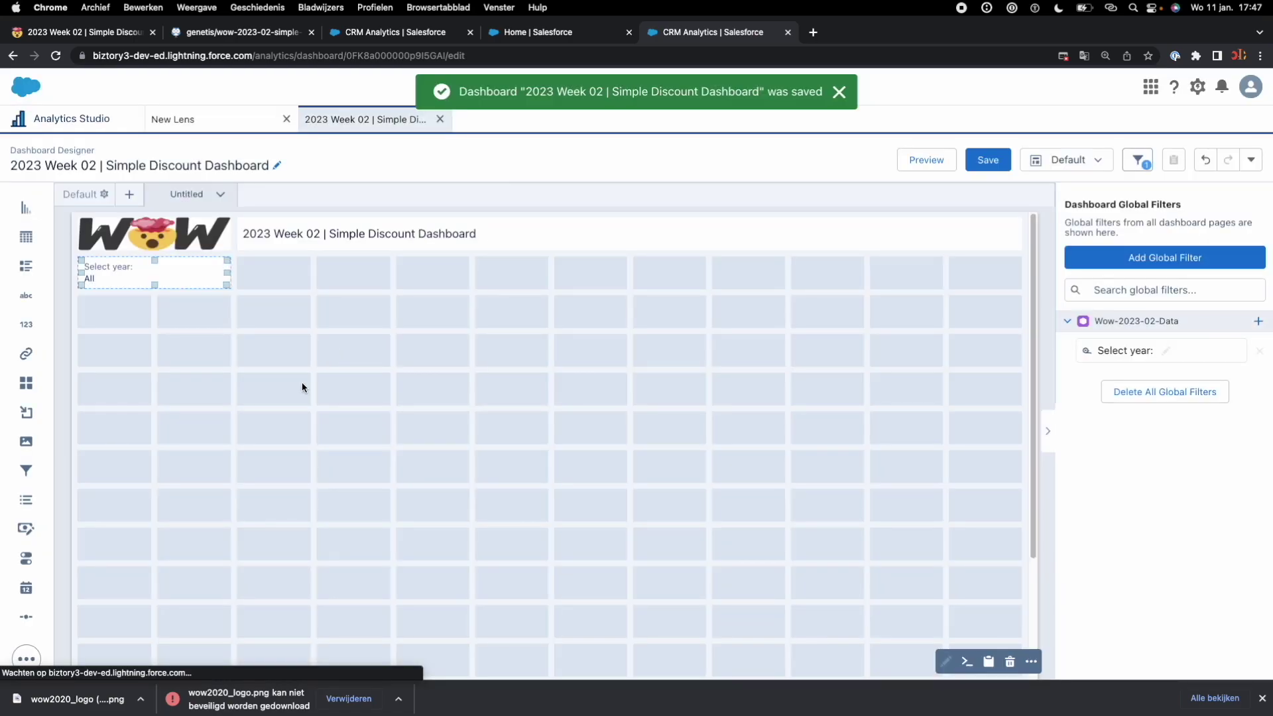
- Examine the challenge's requirements for the Absolute Discount bar chart per Country per Opportunity Type and compare them with the sample dashboard image
key(super+2)
key(super+1)
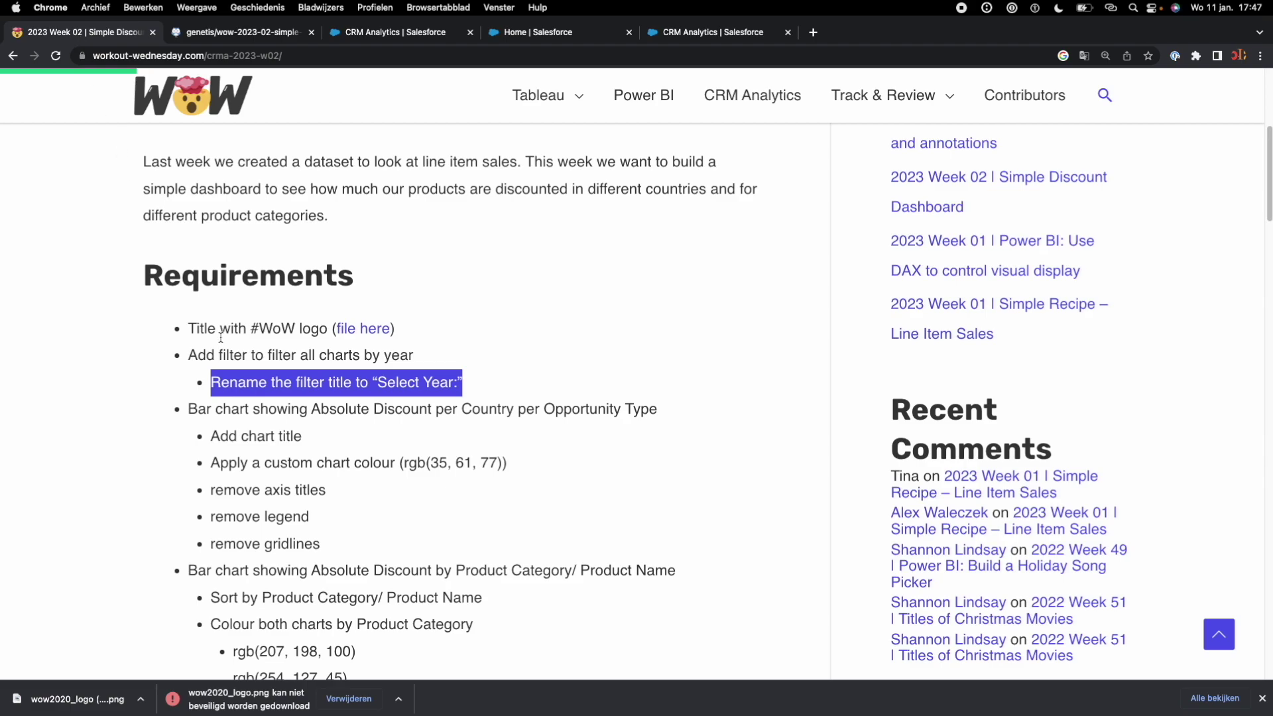
click(205, 409)
drag(189, 410, 657, 409)
triple_click(654, 410)
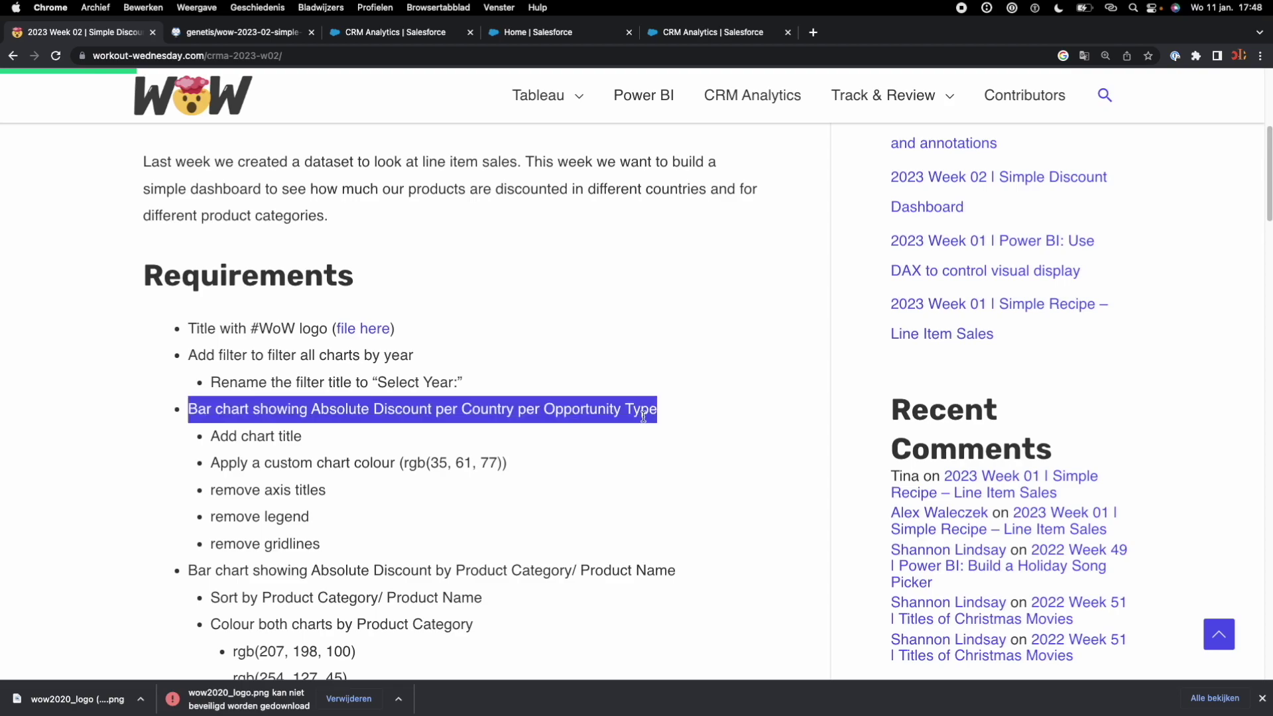
scroll(645, 427, down, 10)
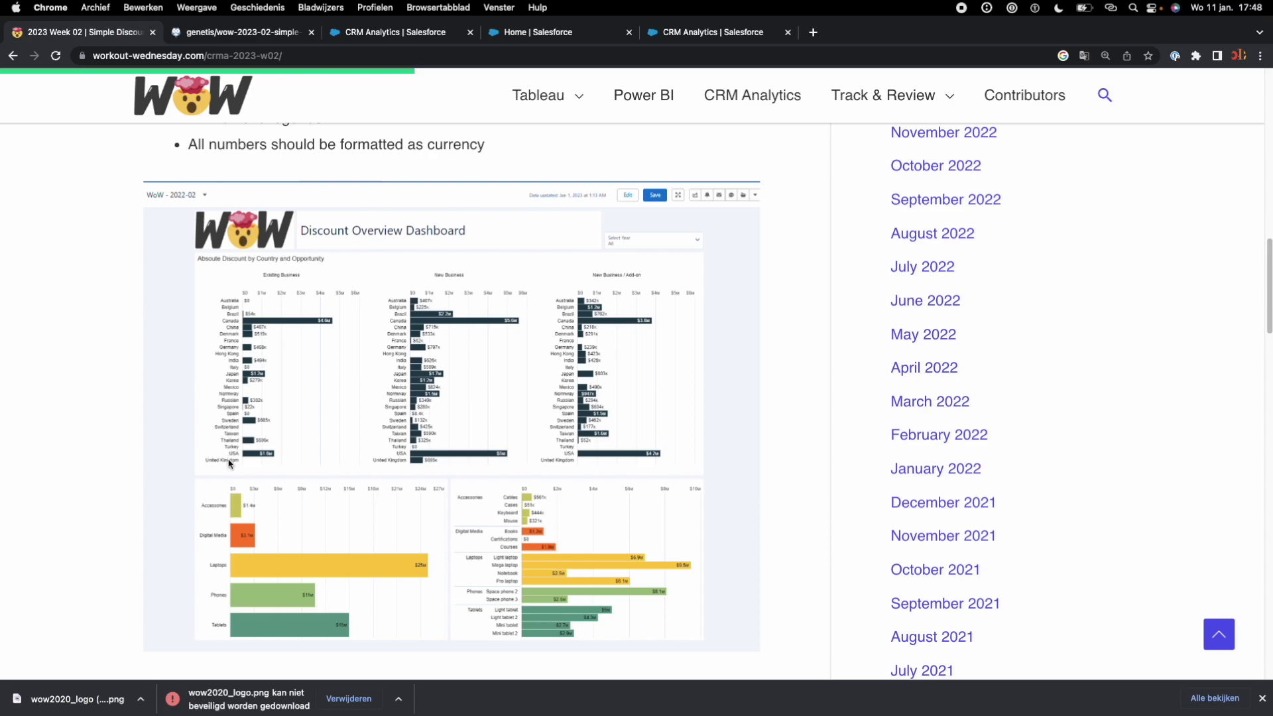
scroll(229, 463, up, 6)
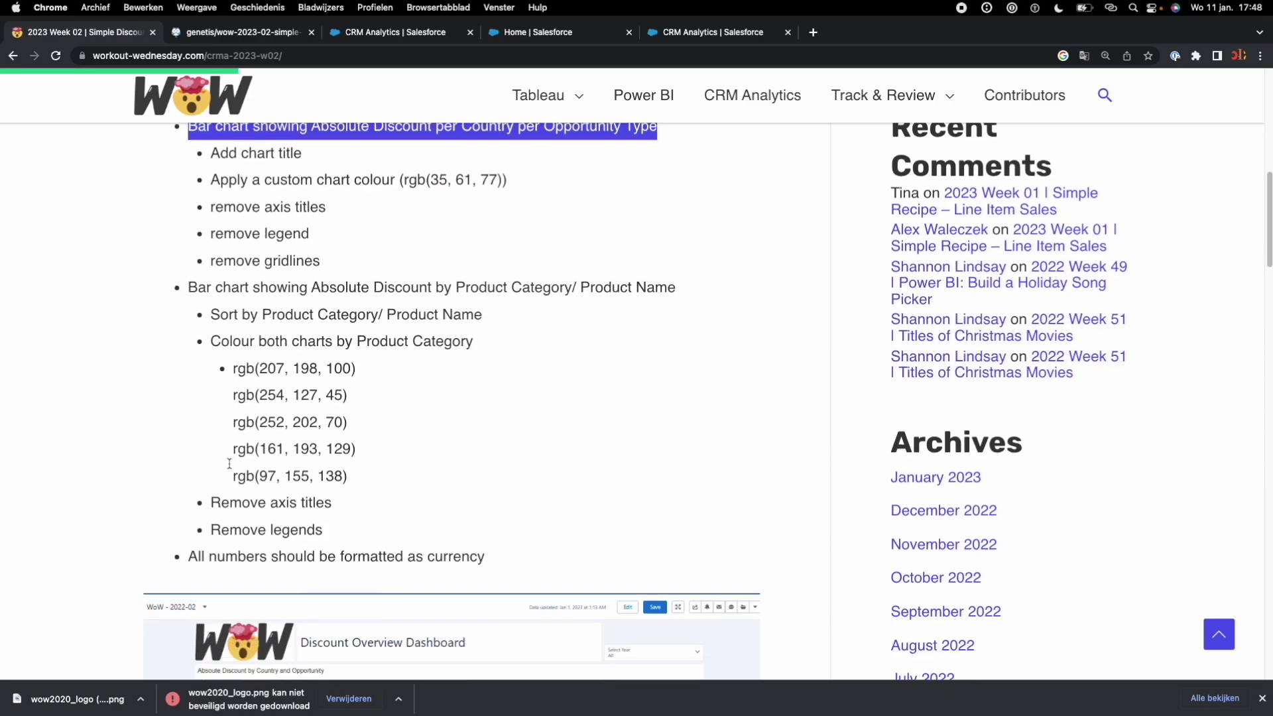
scroll(231, 463, down, 5)
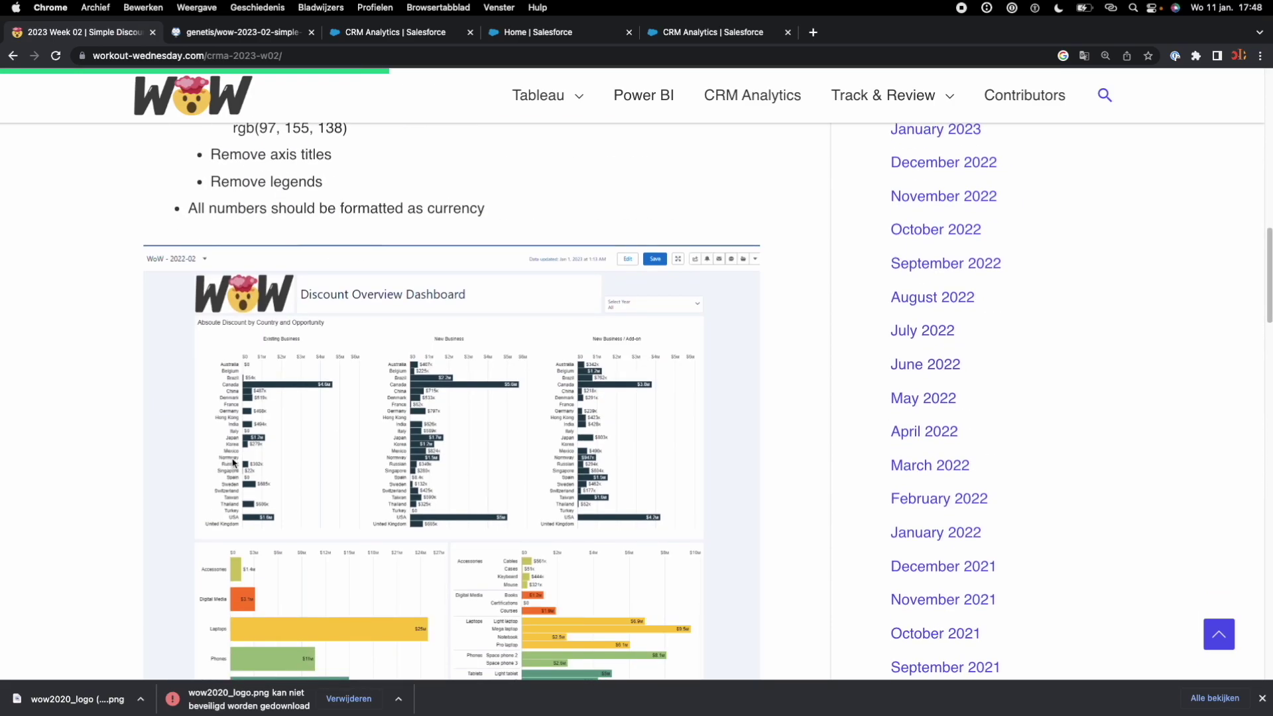
scroll(232, 462, up, 7)
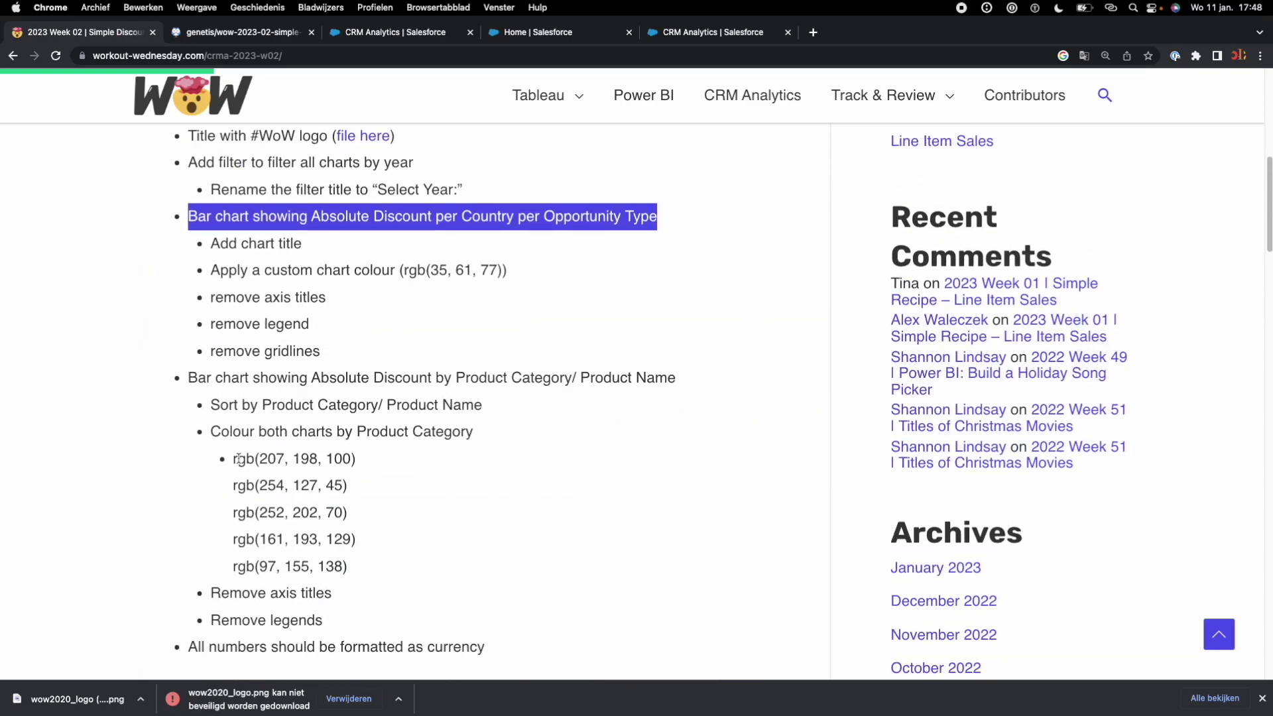
scroll(239, 458, down, 6)
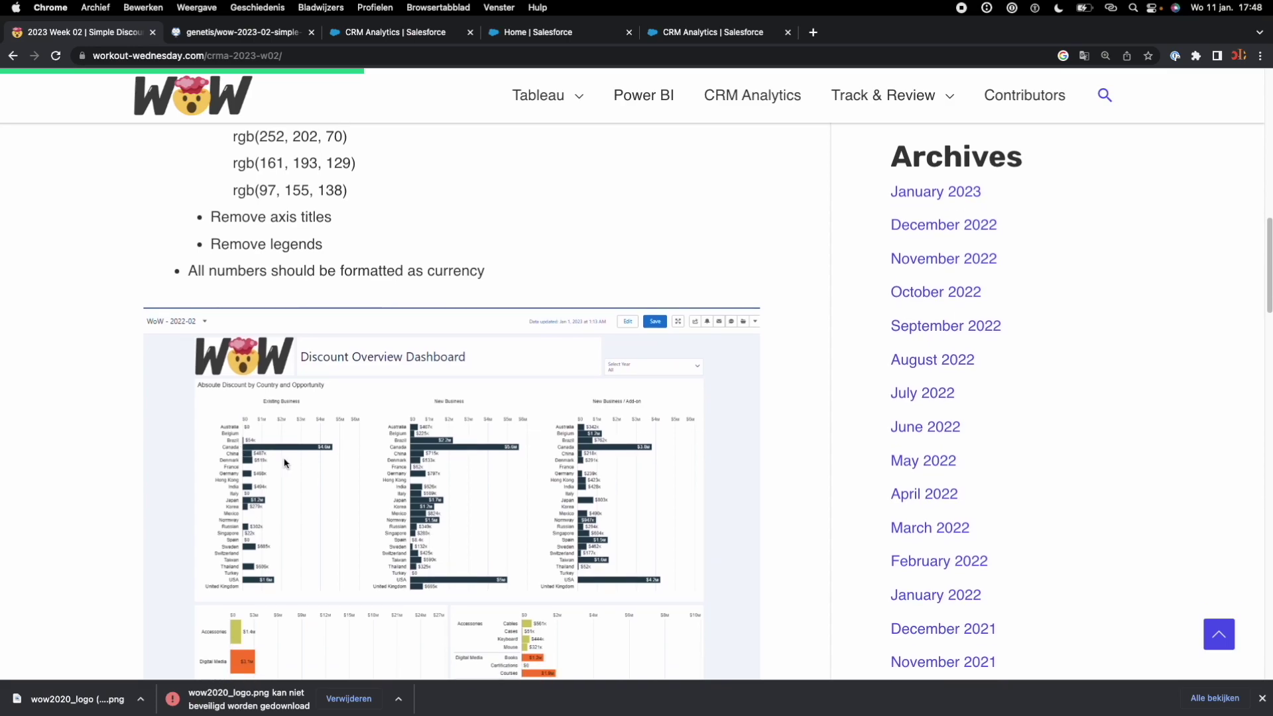
- Add a chart widget beneath the year filter, with bars grouped by Billing Country from Wow-2023-02-Data
click(693, 33)
drag(26, 207, 138, 366)
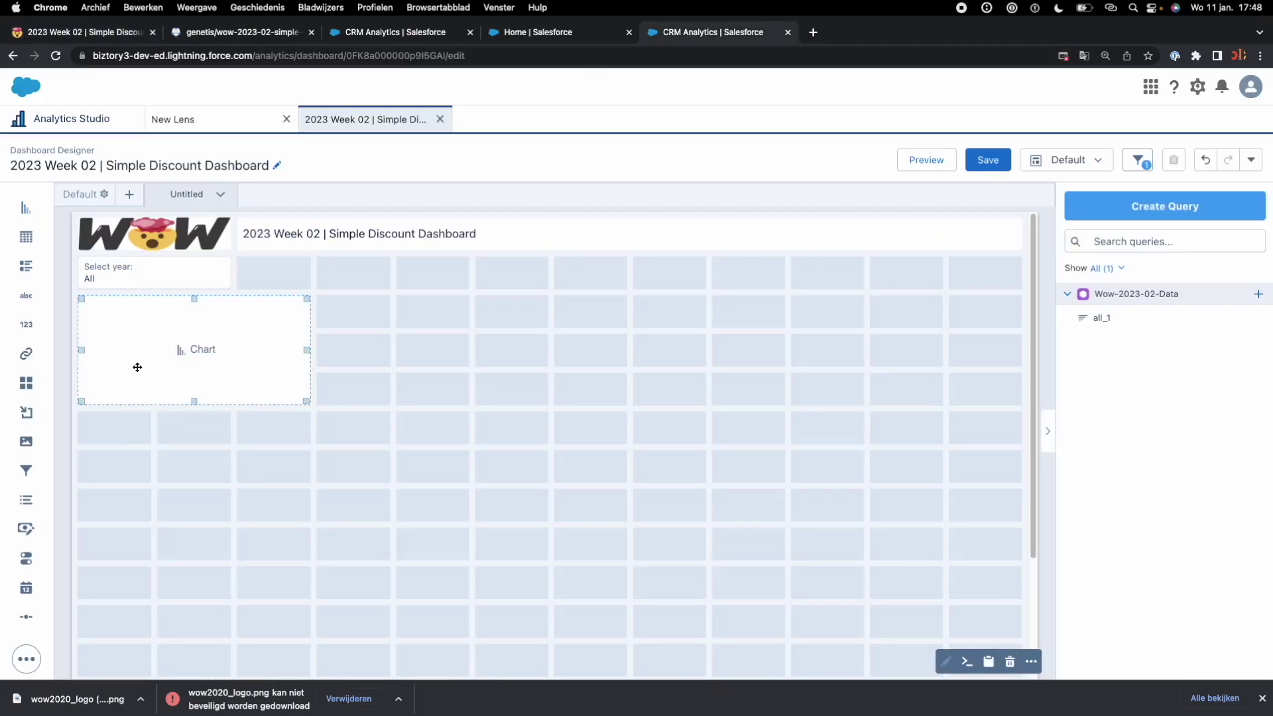
click(200, 356)
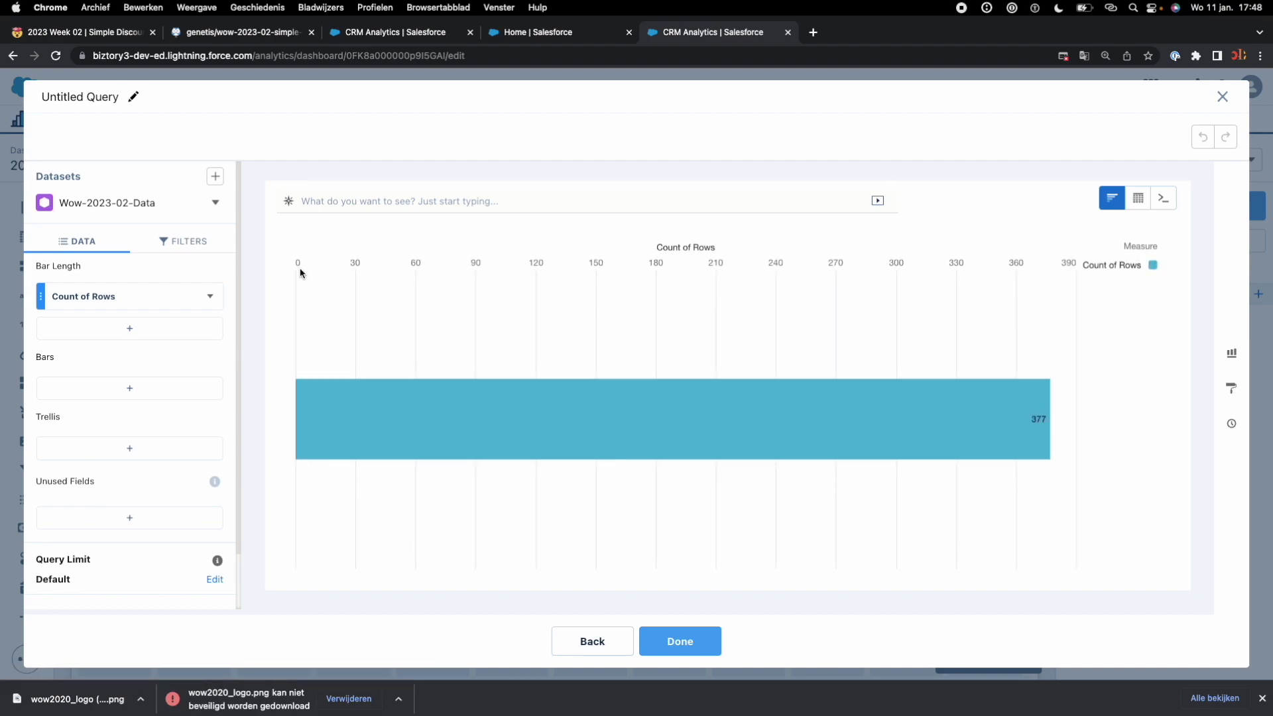
click(86, 390)
click(313, 200)
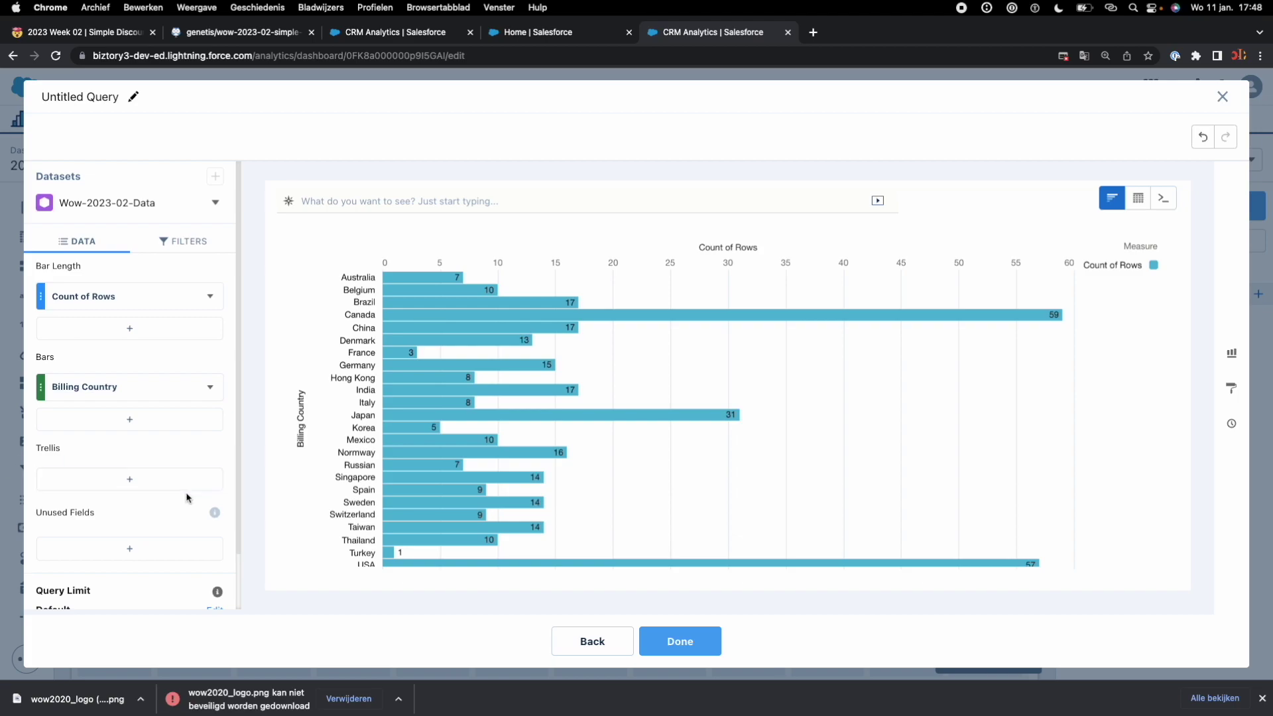
- Split the country bar chart into a trellis by Opportunity Type
click(147, 484)
text(op)
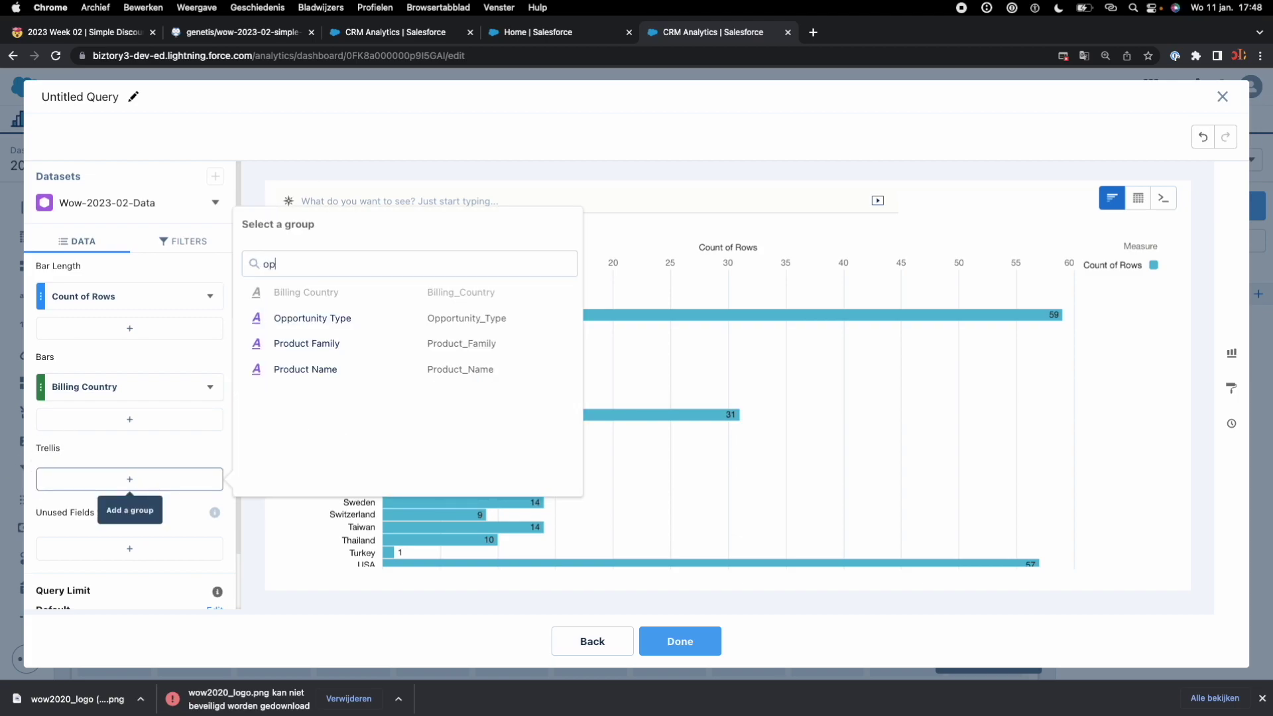
click(340, 301)
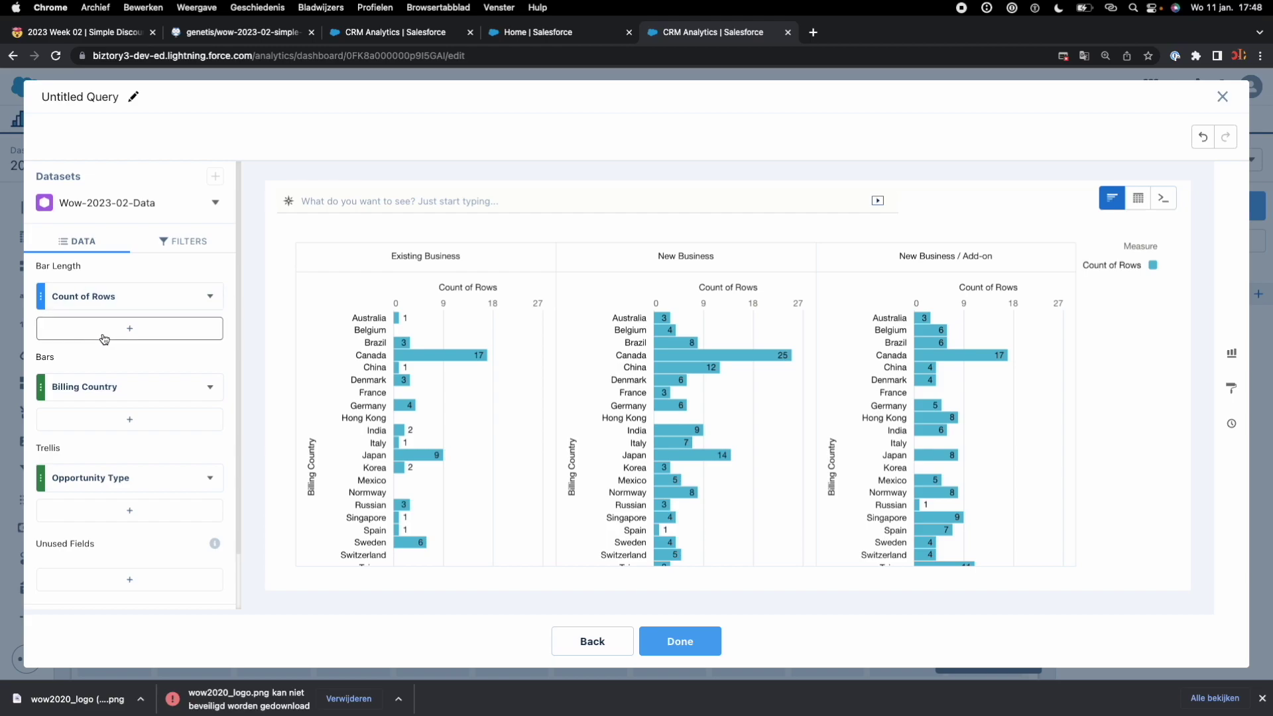
- Replace the Count of Rows bar length with the sum of Absolute Discount and finish the chart query
click(168, 331)
text(abs)
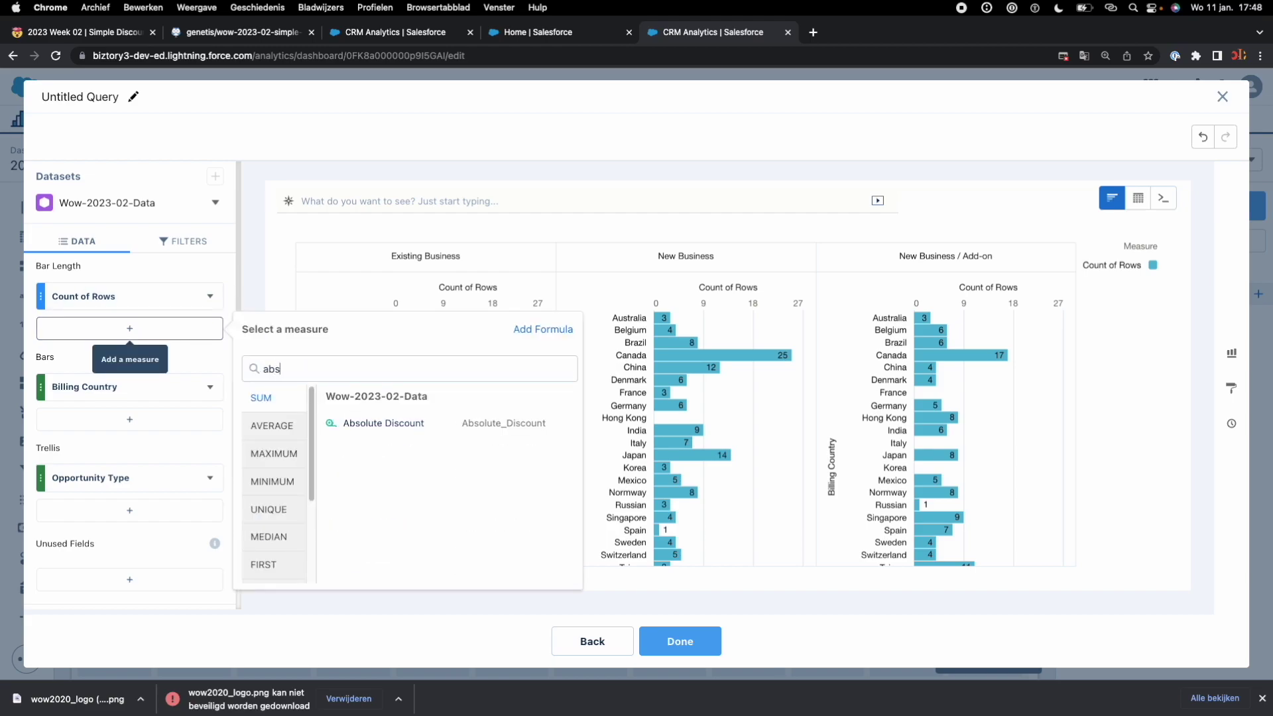
click(383, 423)
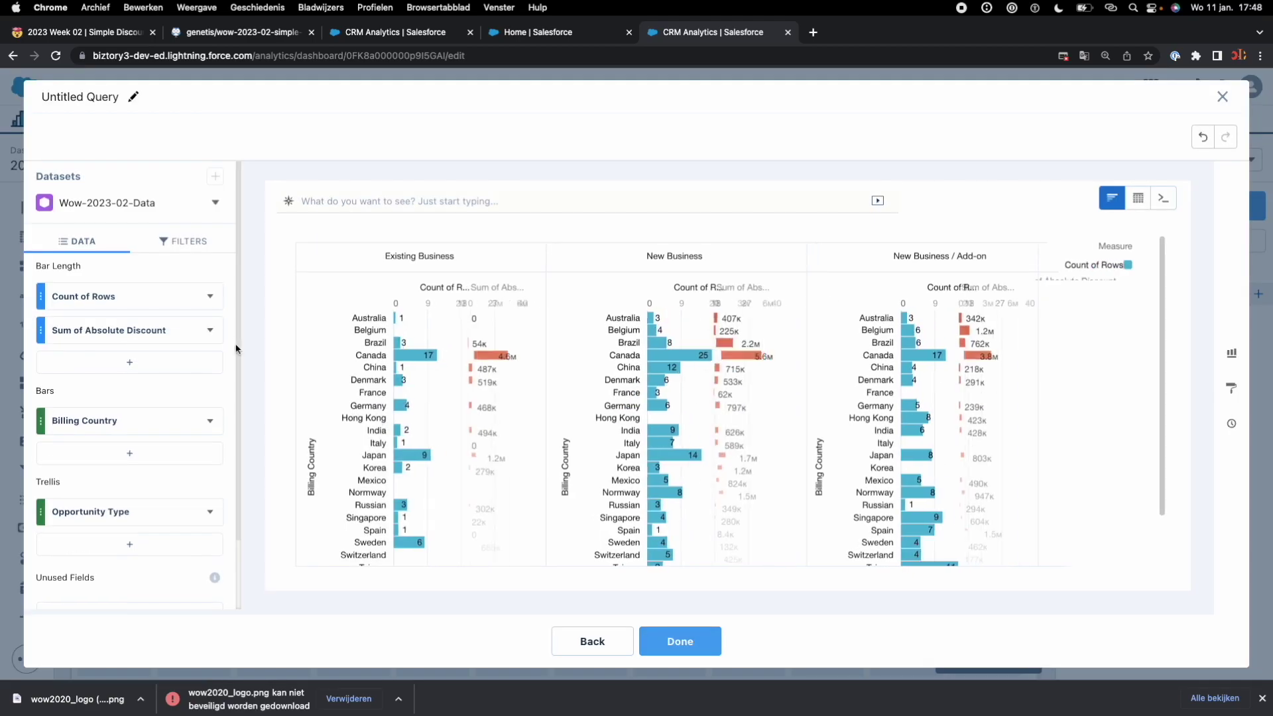
click(209, 296)
click(259, 569)
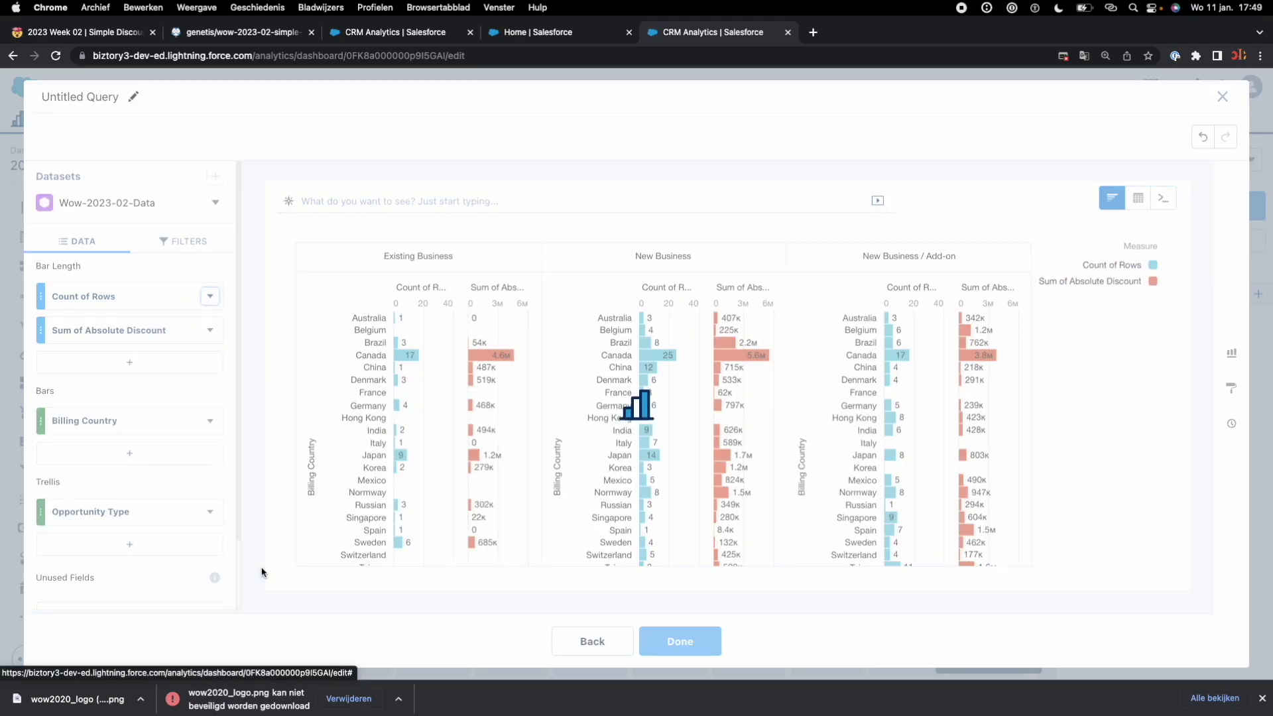
click(678, 641)
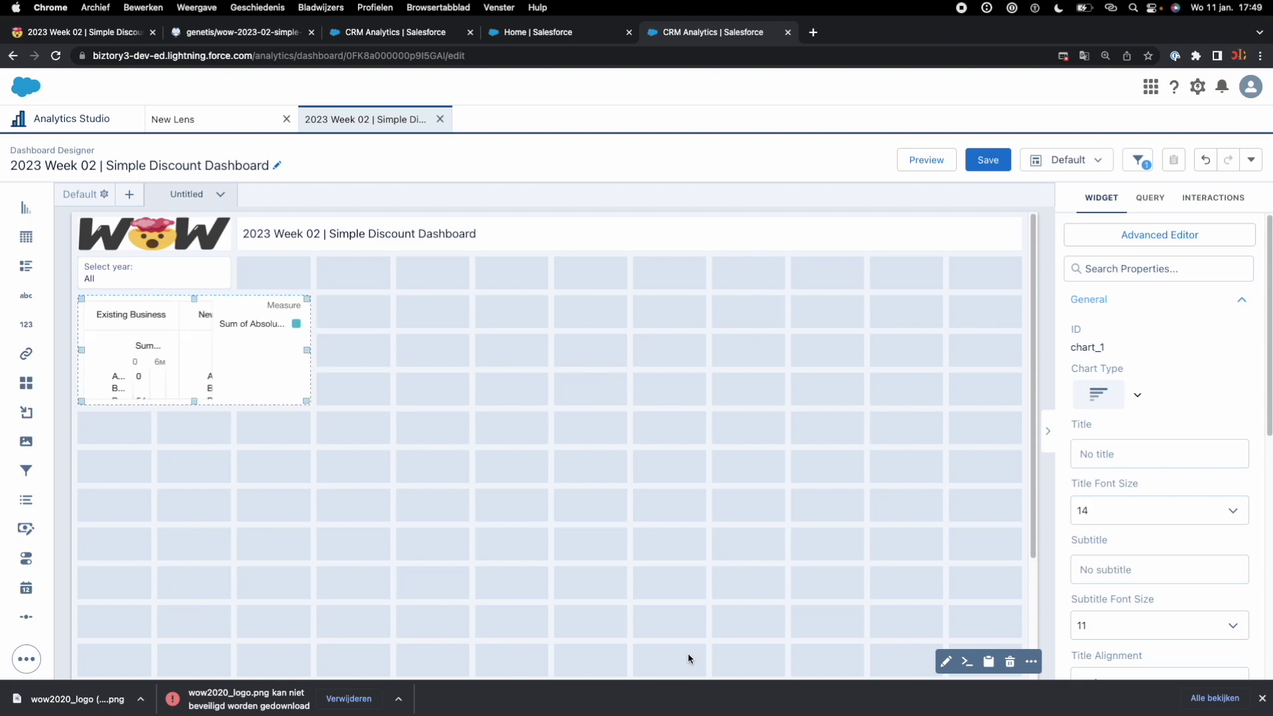
- Enlarge the chart to the full grid width and title it "Absolute Discount by Country and Opportunity" like the challenge's sample
drag(306, 404, 980, 521)
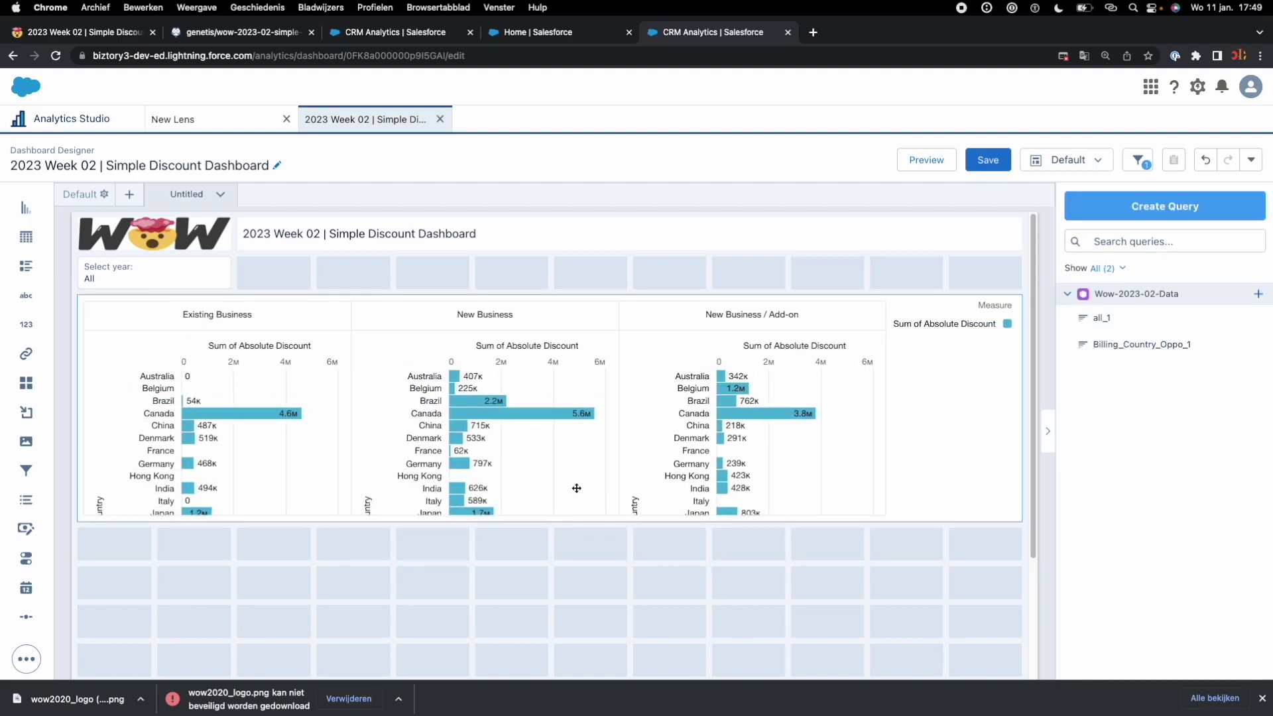
key(super+1)
drag(312, 394, 201, 391)
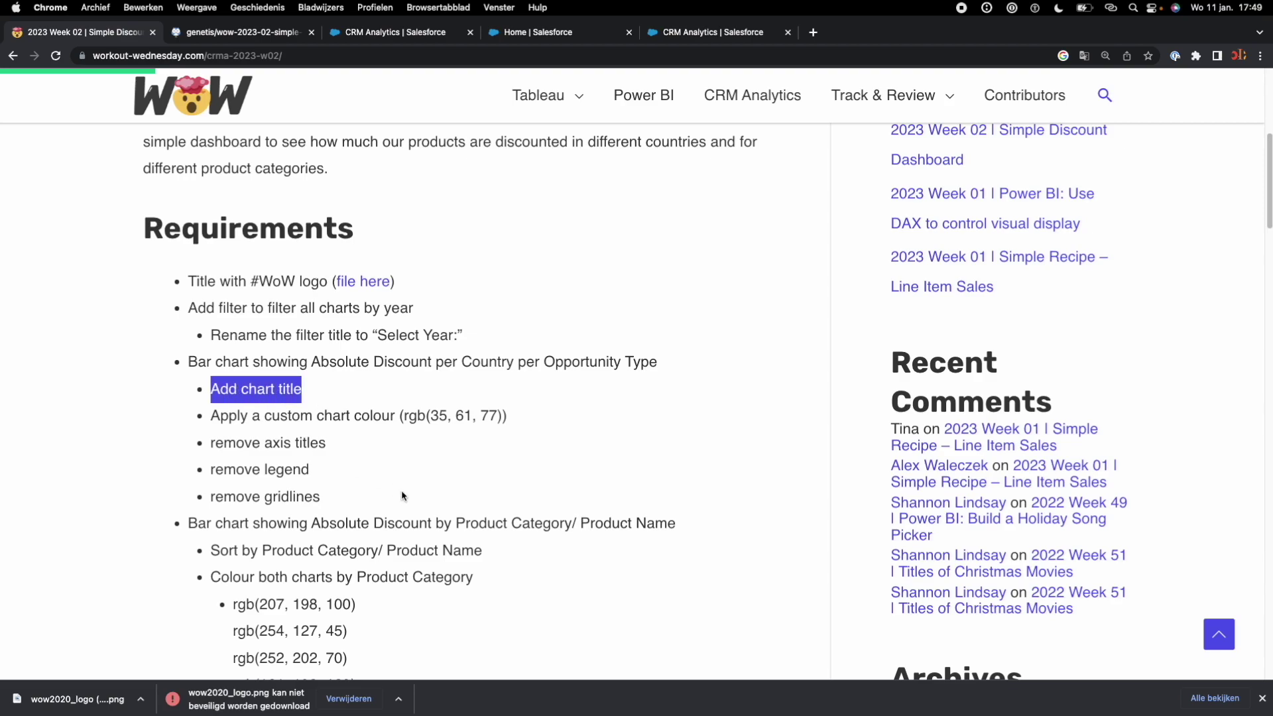
scroll(406, 497, down, 9)
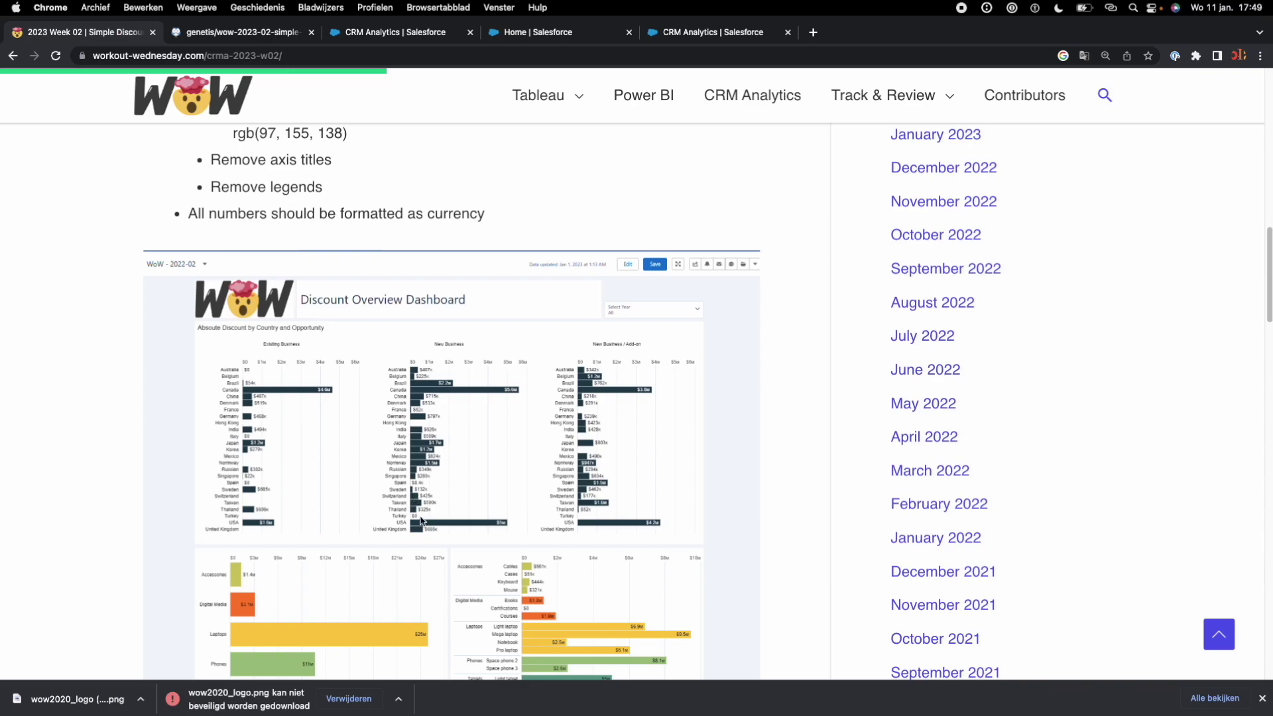
click(245, 33)
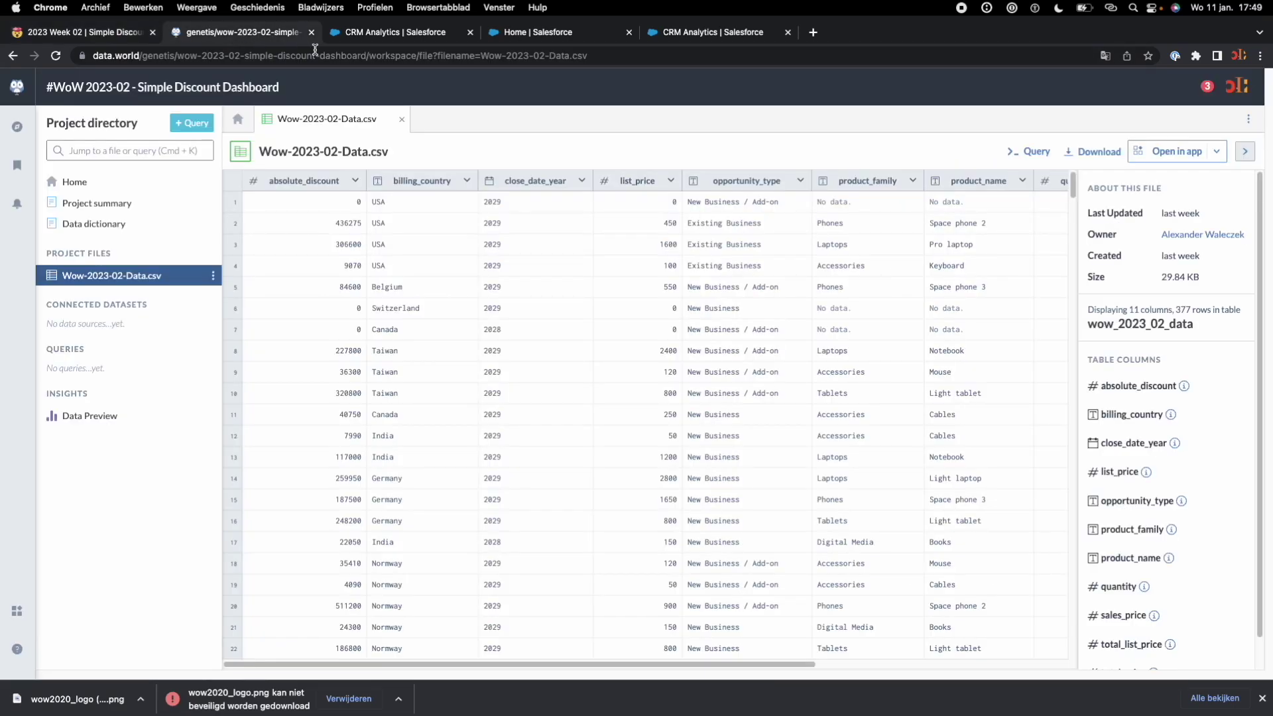
click(368, 37)
click(531, 33)
click(709, 33)
text(Absolute Discount by Country And)
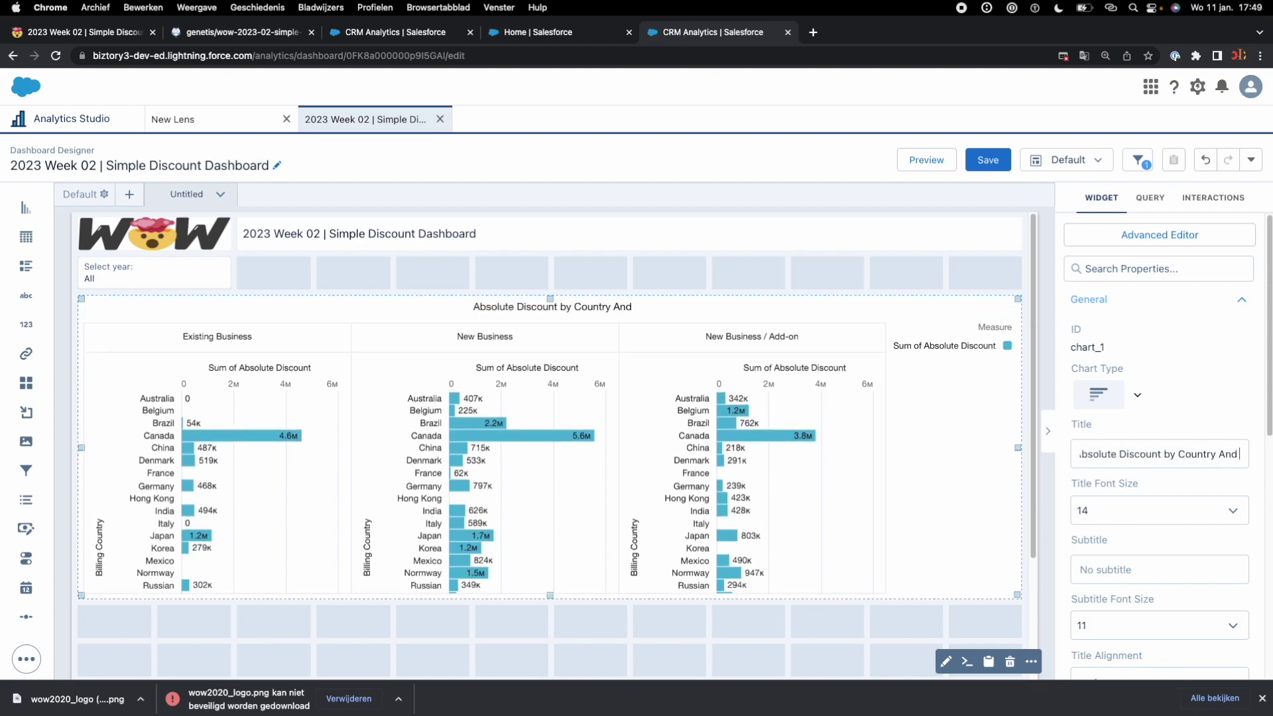
key(BackSpace)
key(BackSpace)
key(BackSpace)
text(and Opportunity)
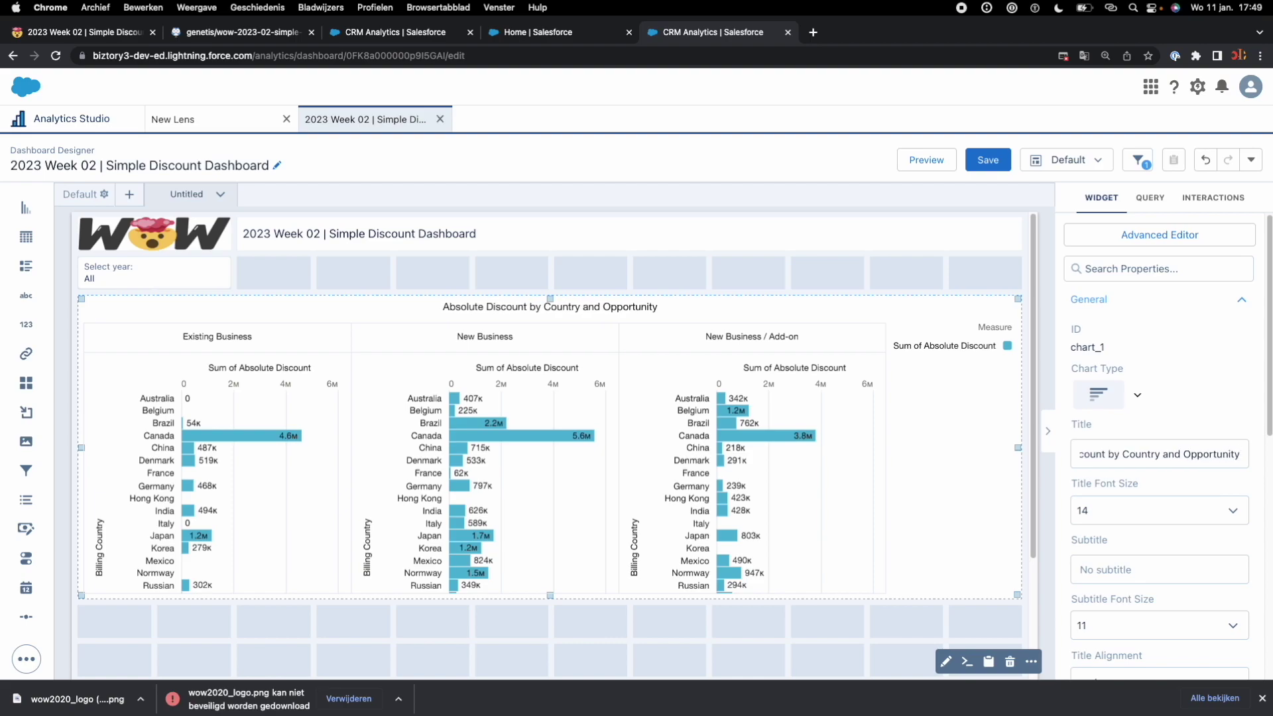
- Copy the custom chart colour values 35, 61, 77 from the requirements on the Workout Wednesday challenge page
key(ctrl+Tab)
scroll(245, 280, up, 2)
click(246, 281)
drag(211, 287, 516, 288)
click(462, 303)
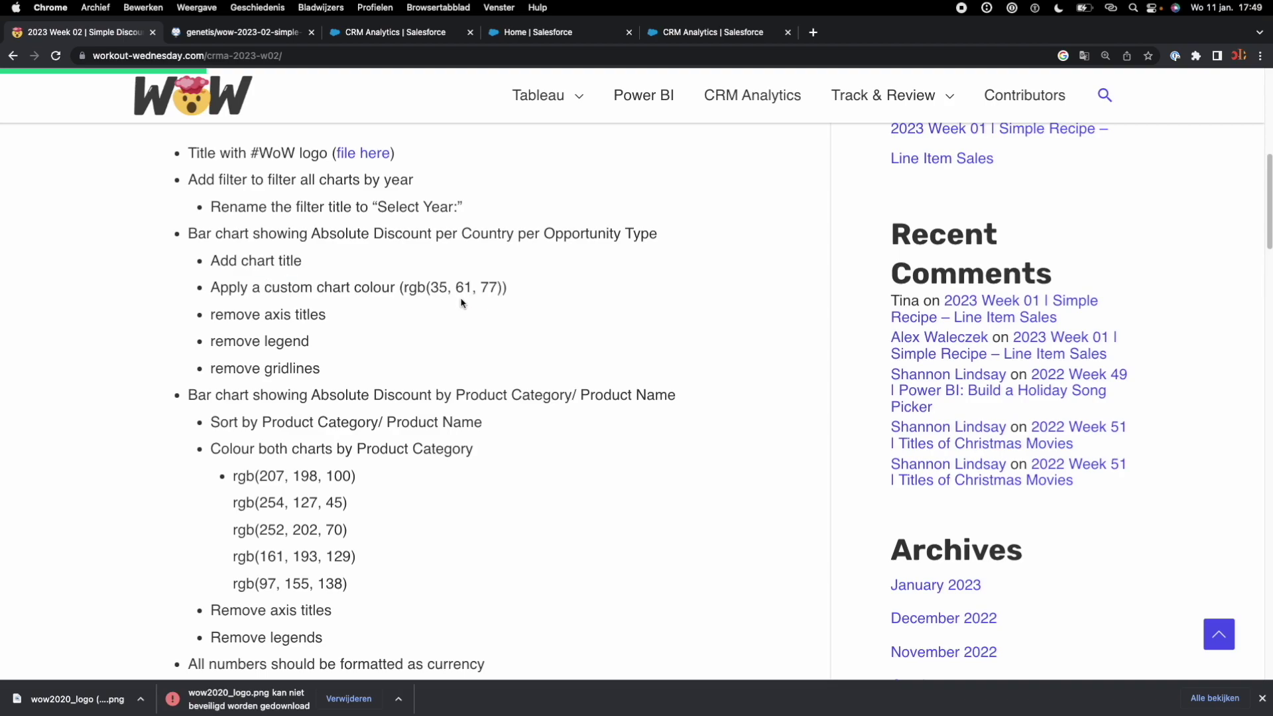
drag(432, 287, 495, 287)
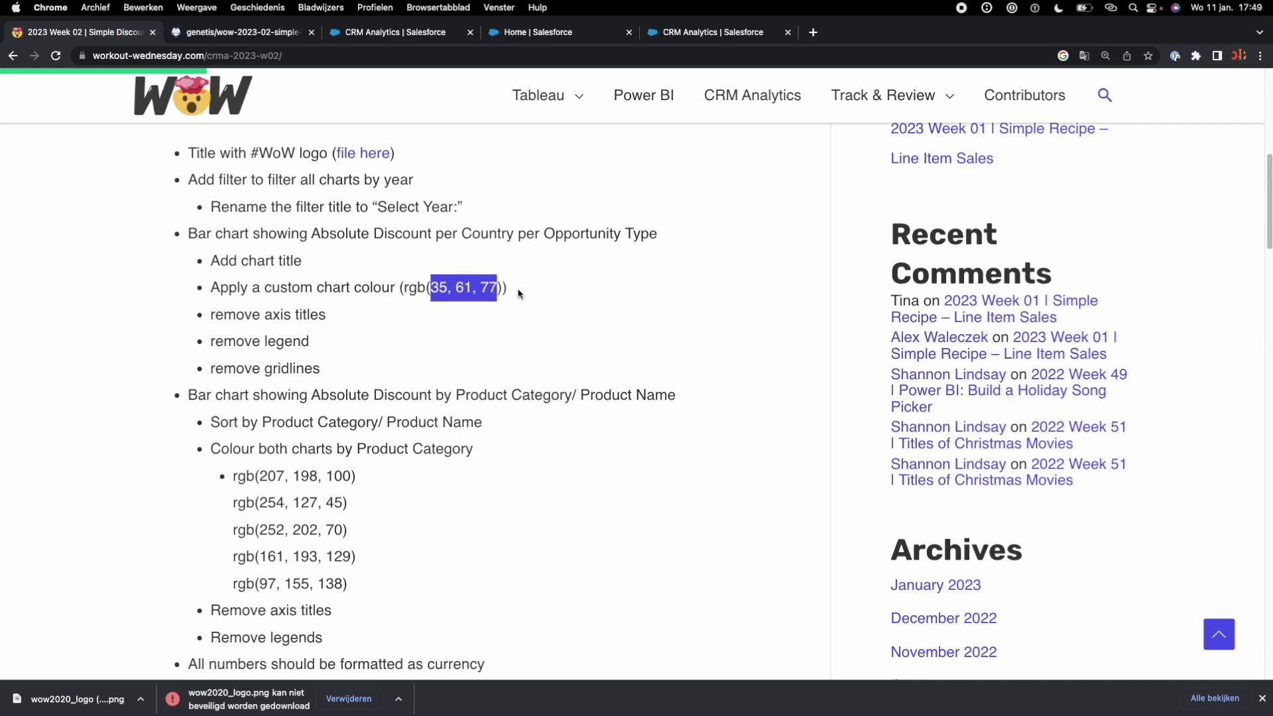
- Back in the CRM Analytics dashboard, apply conditional formatting to the country chart's measures, colouring Sum of Absolute Discount with custom rgb(35, 61, 77)
click(683, 34)
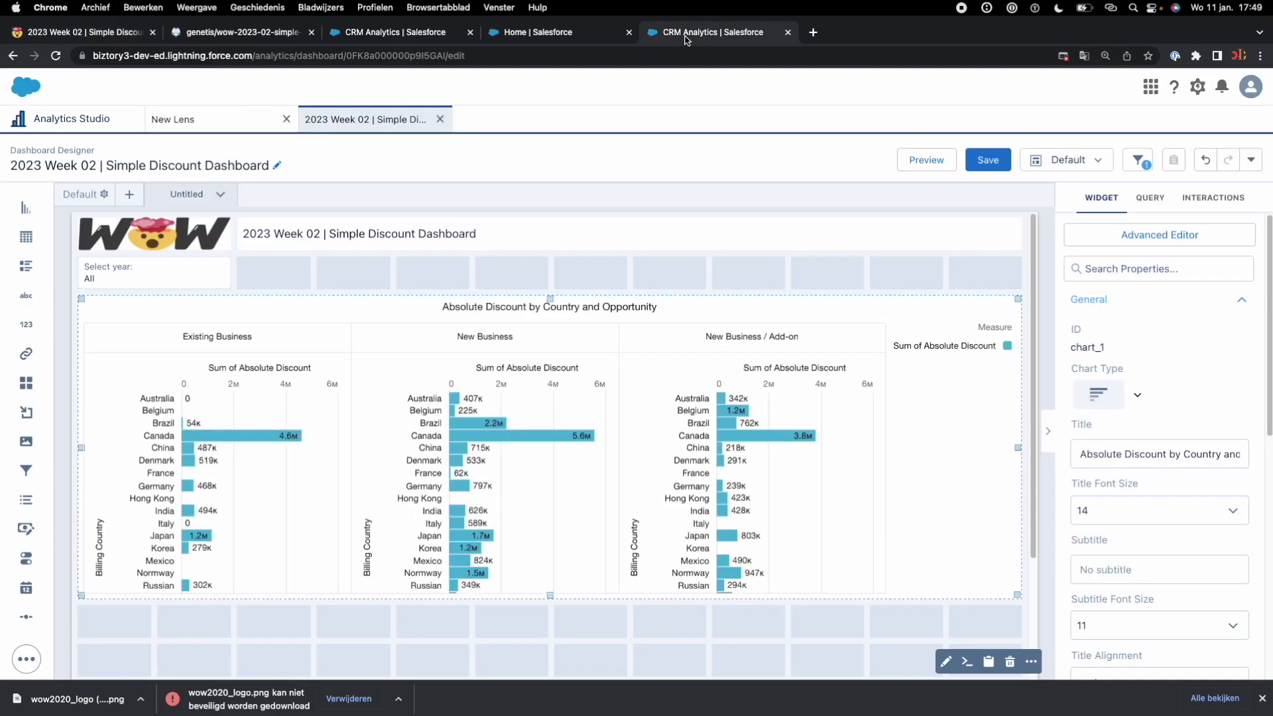
scroll(1085, 520, down, 10)
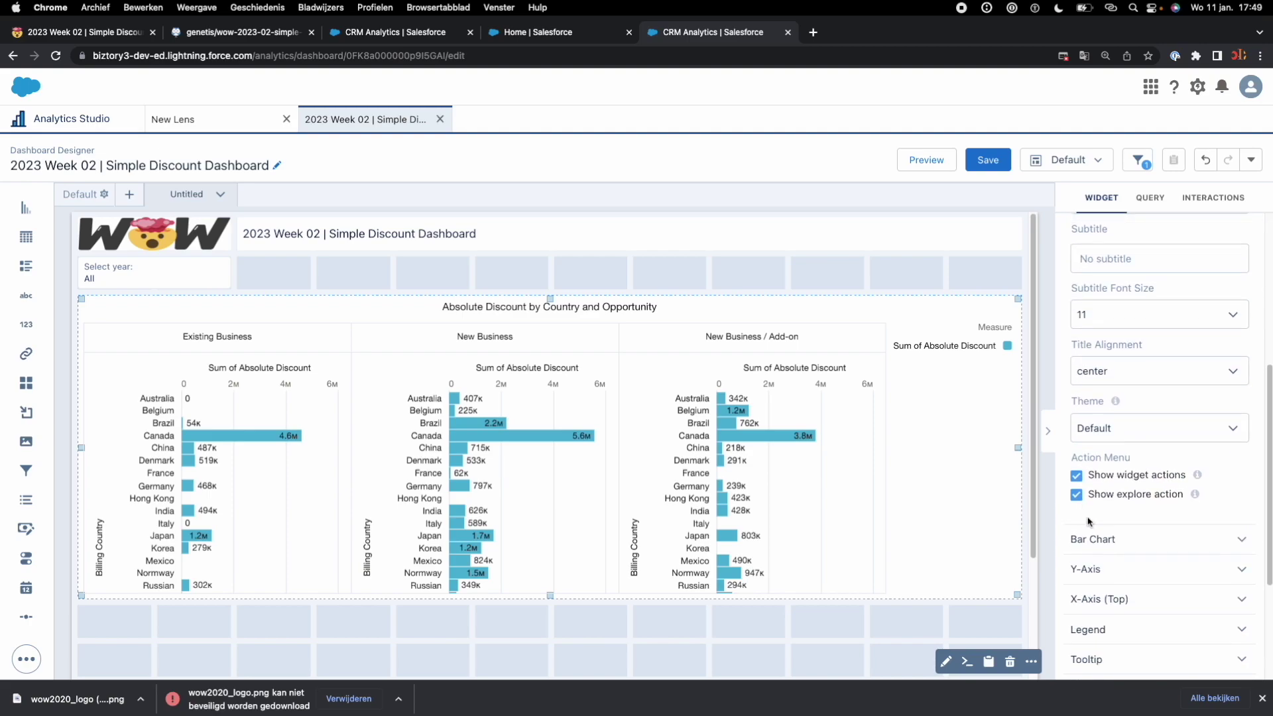
click(769, 354)
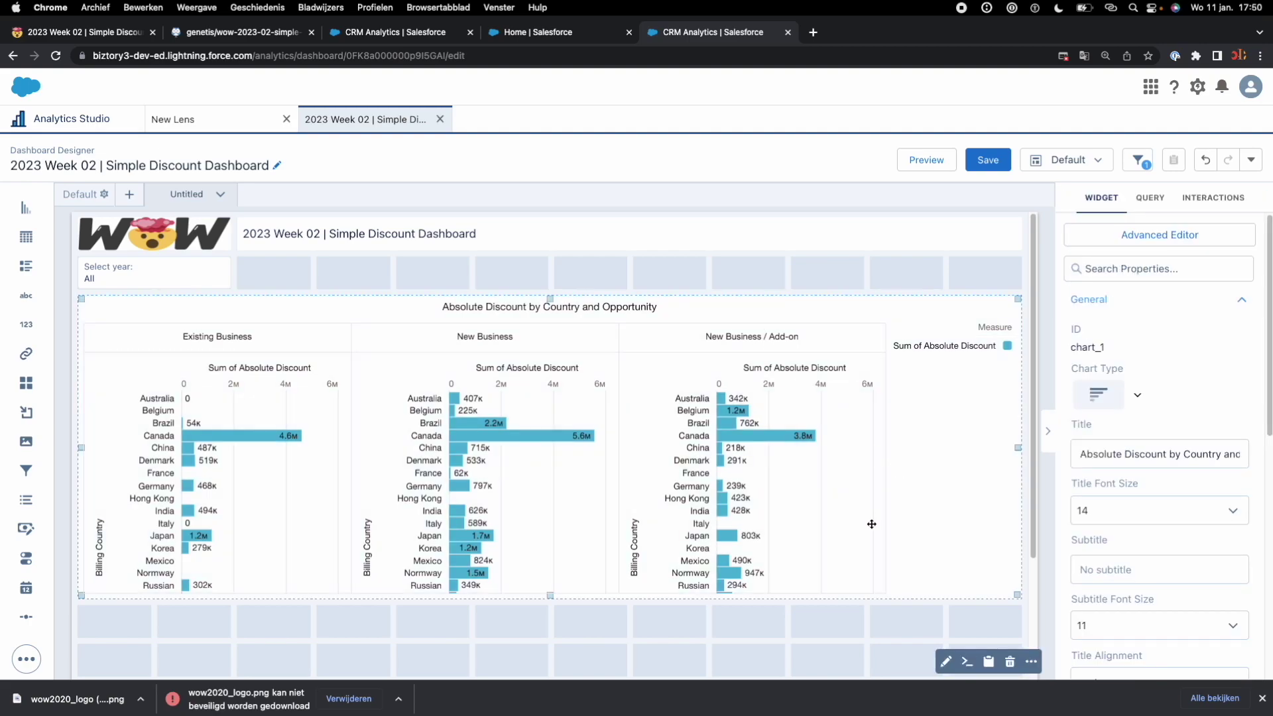
scroll(1186, 551, down, 8)
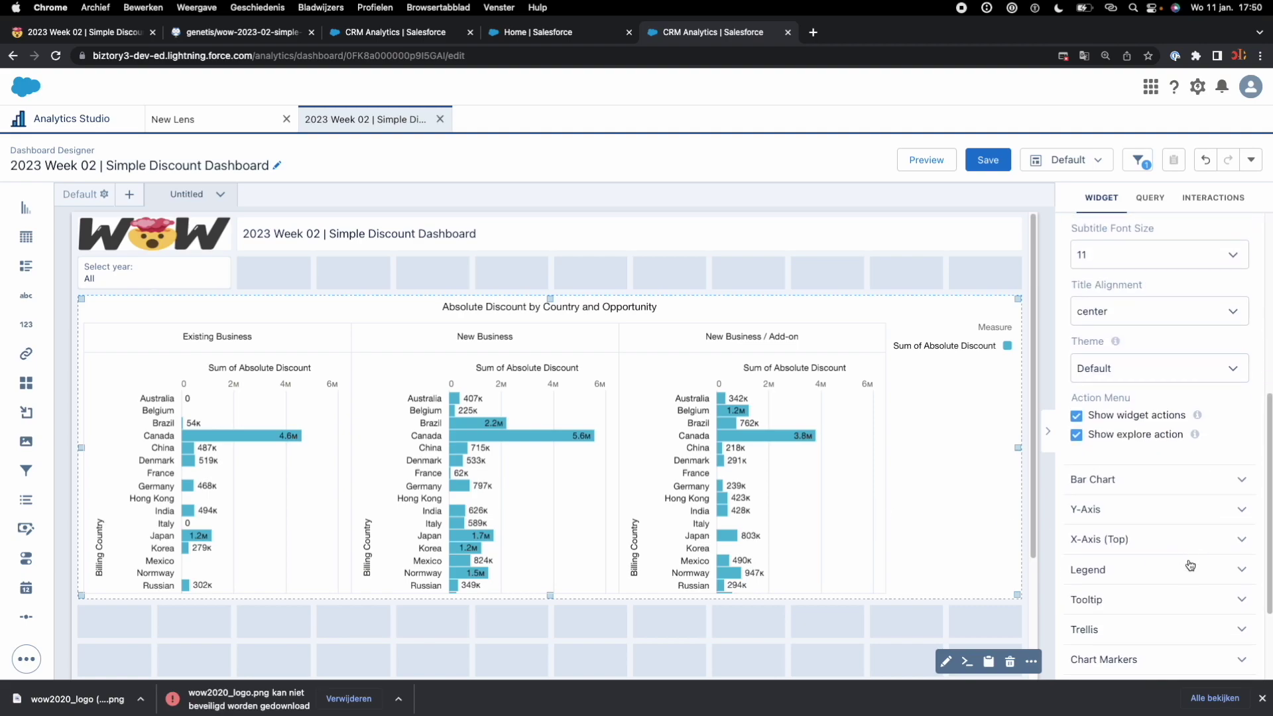
click(1138, 557)
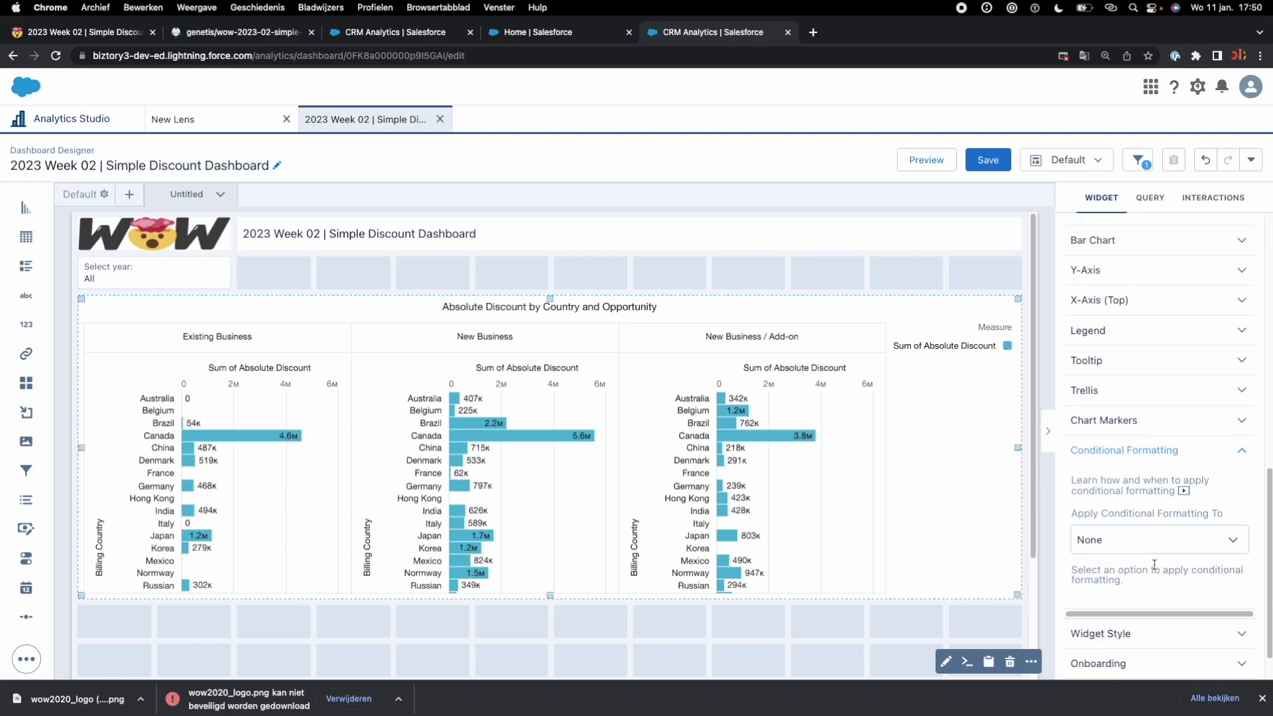
click(1133, 532)
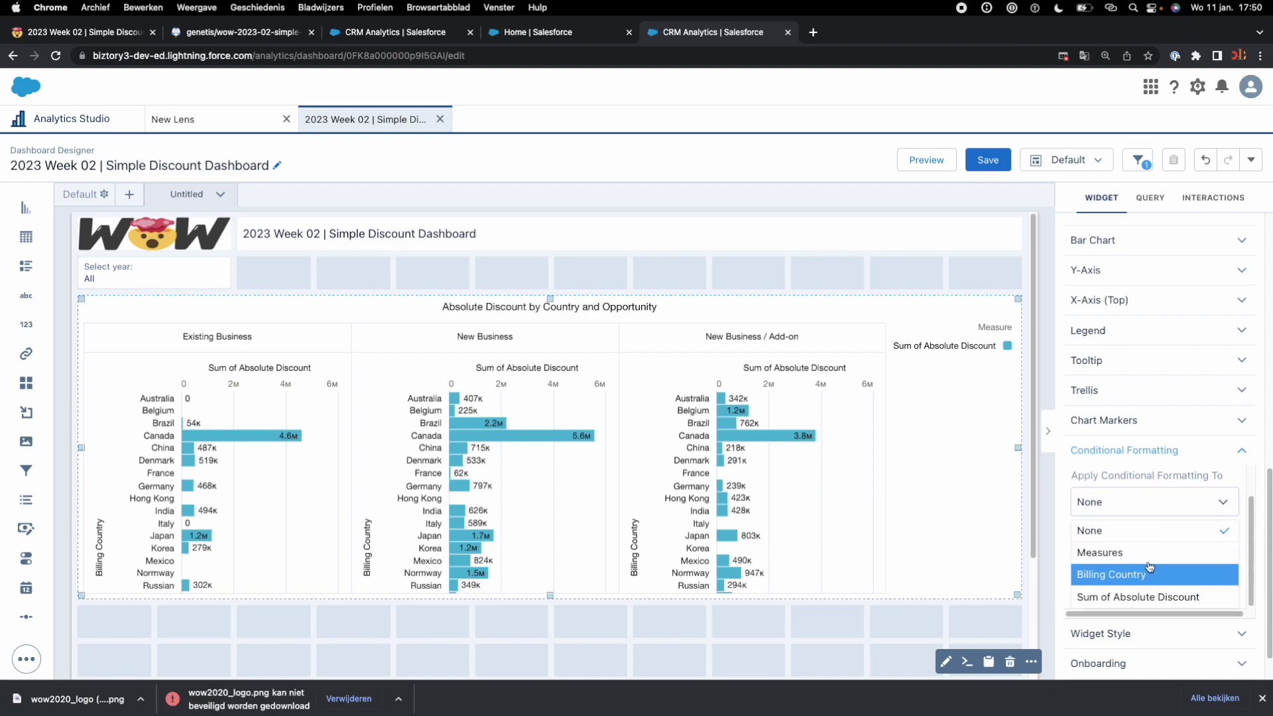
click(1186, 561)
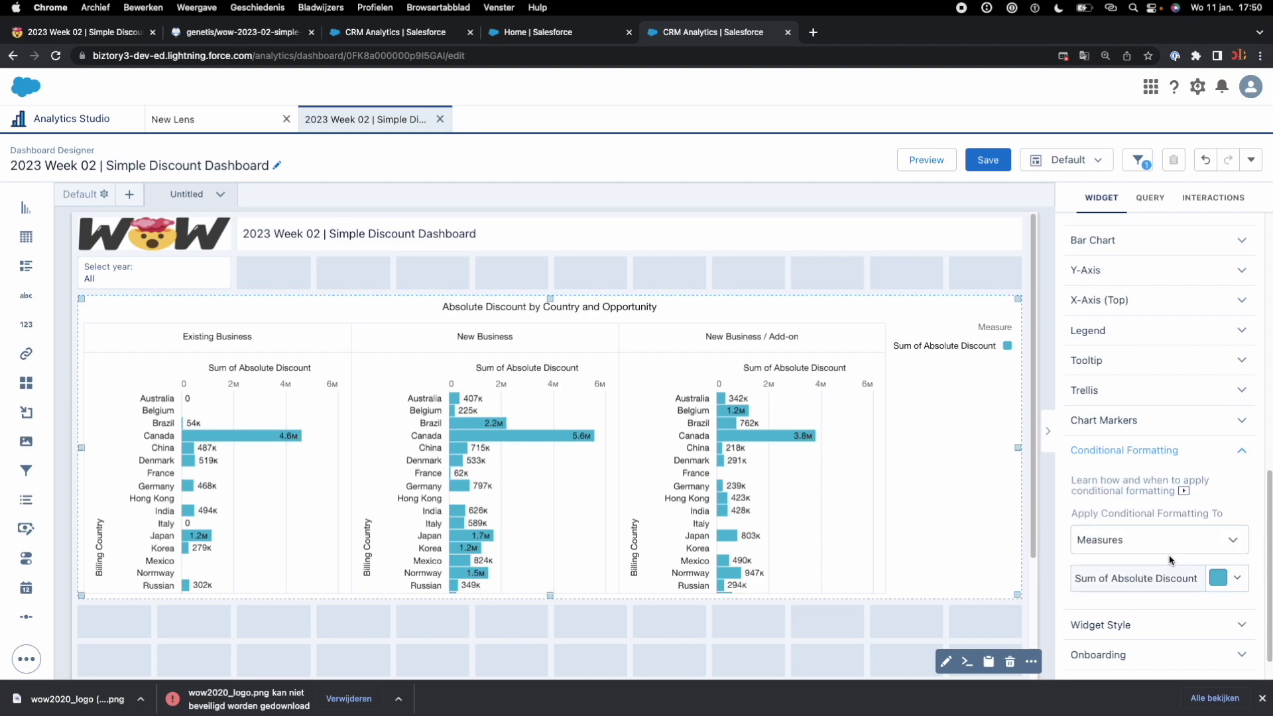
click(1228, 582)
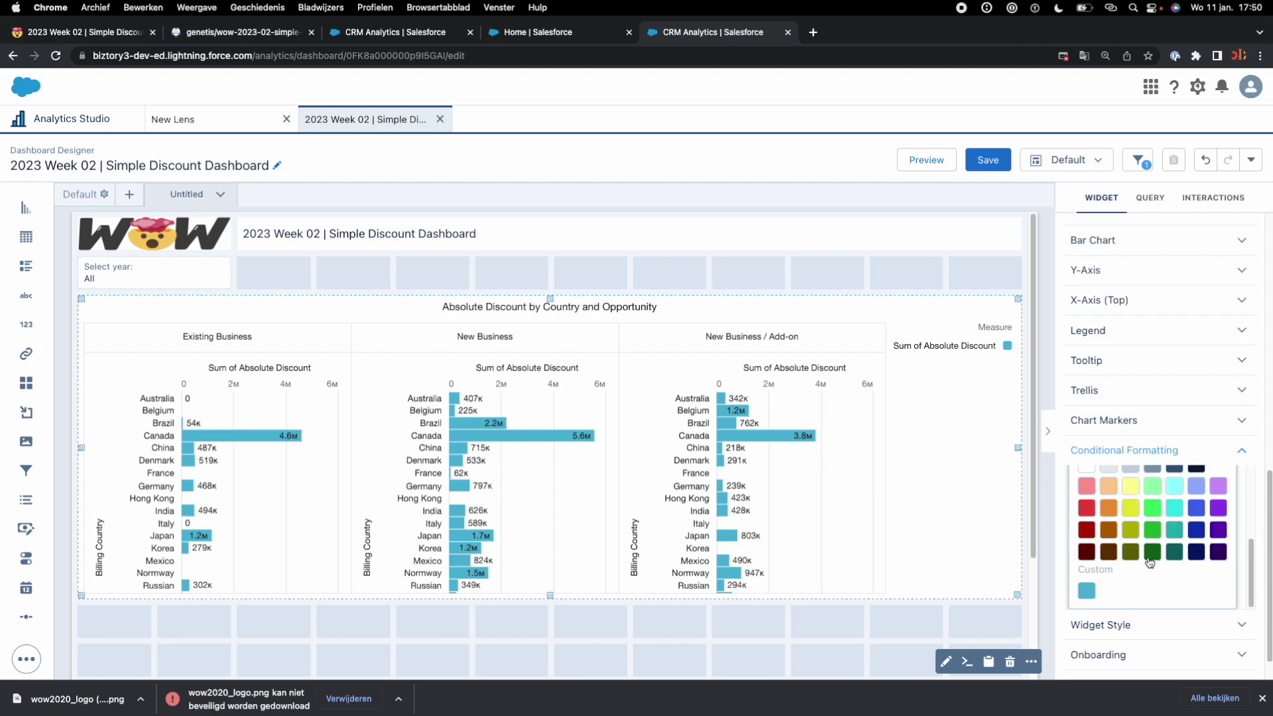
click(1087, 592)
drag(1112, 543, 1158, 541)
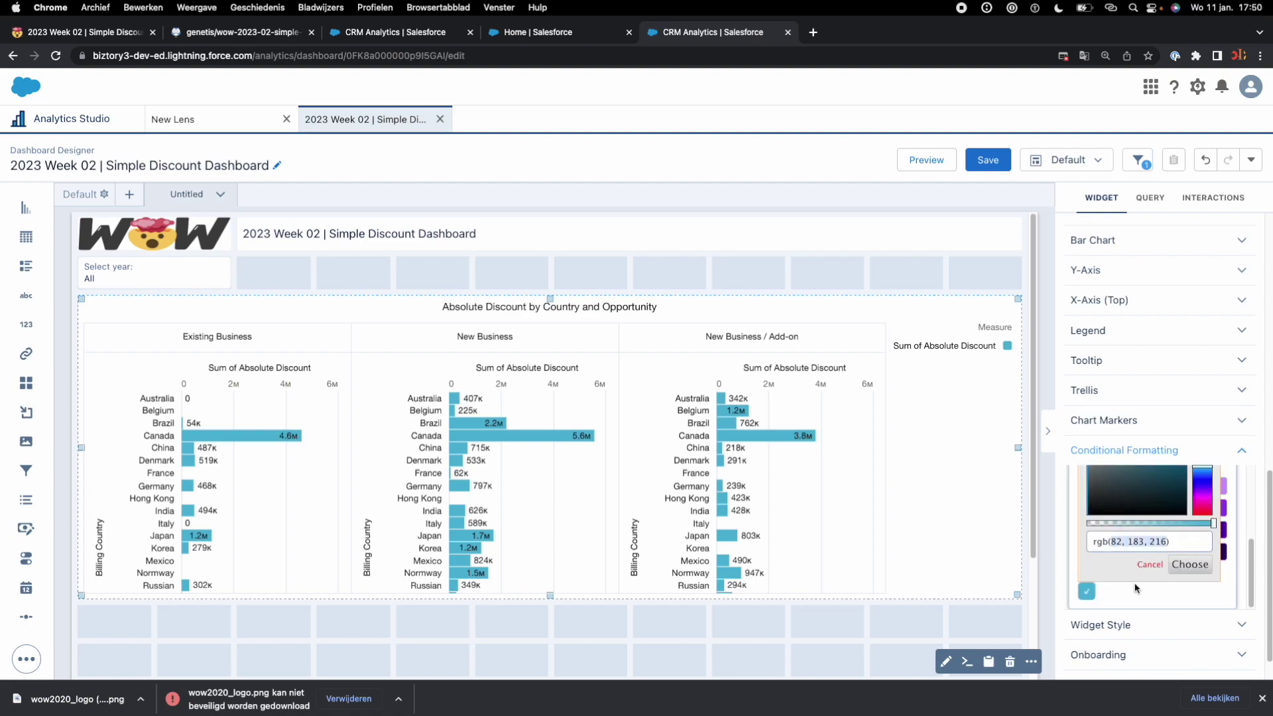
text(32, 45, 60)
key(Return)
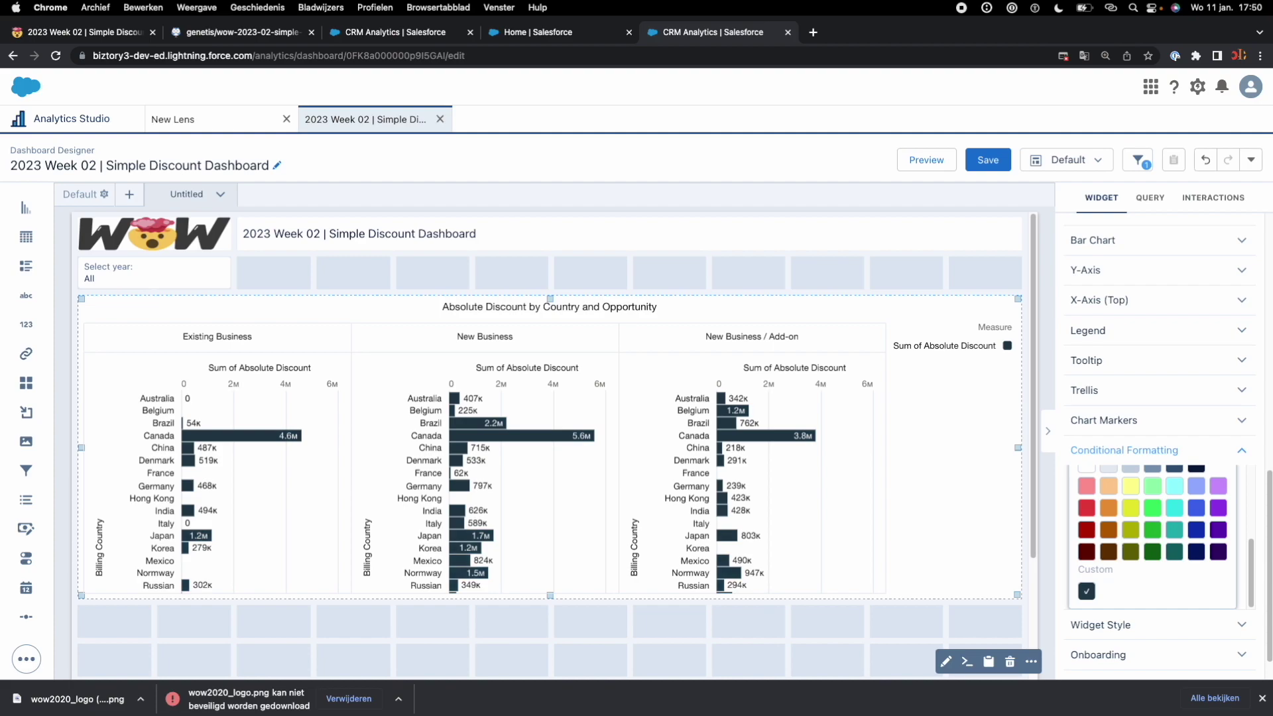
- Save the dashboard in My Private App and extend the country chart's lower edge by about two grid rows
click(987, 159)
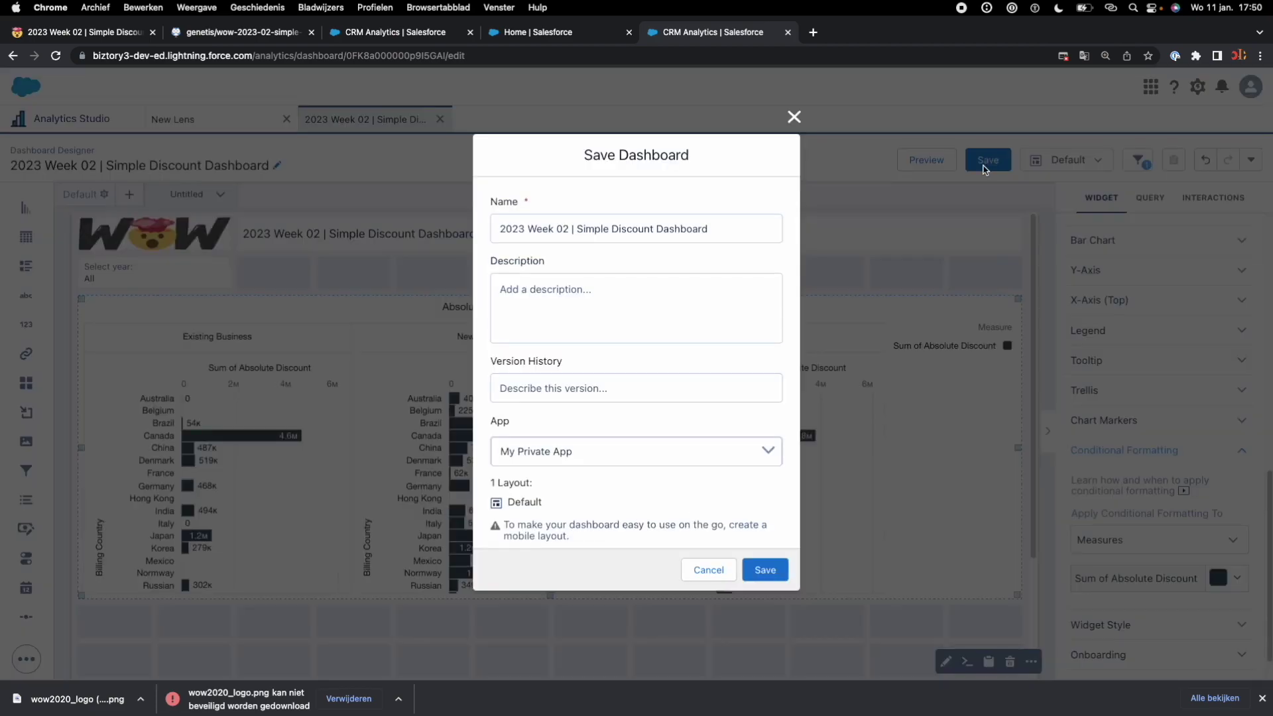
click(765, 569)
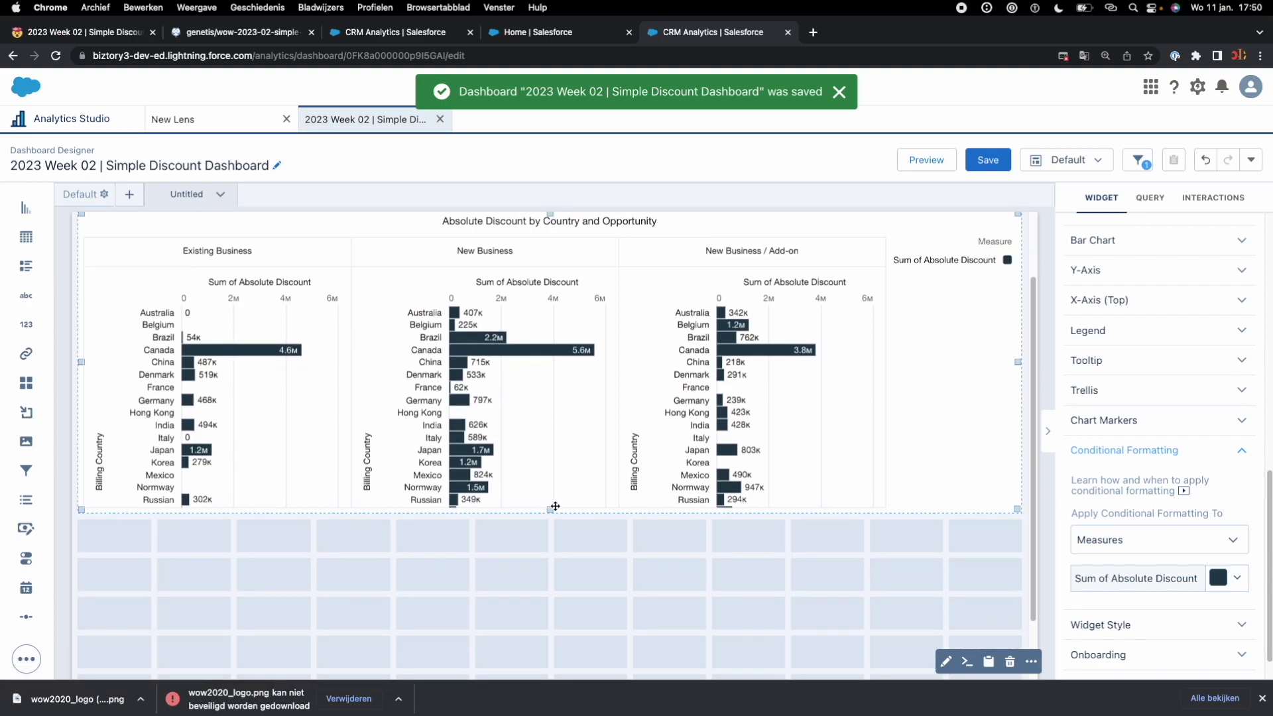
drag(555, 506, 551, 587)
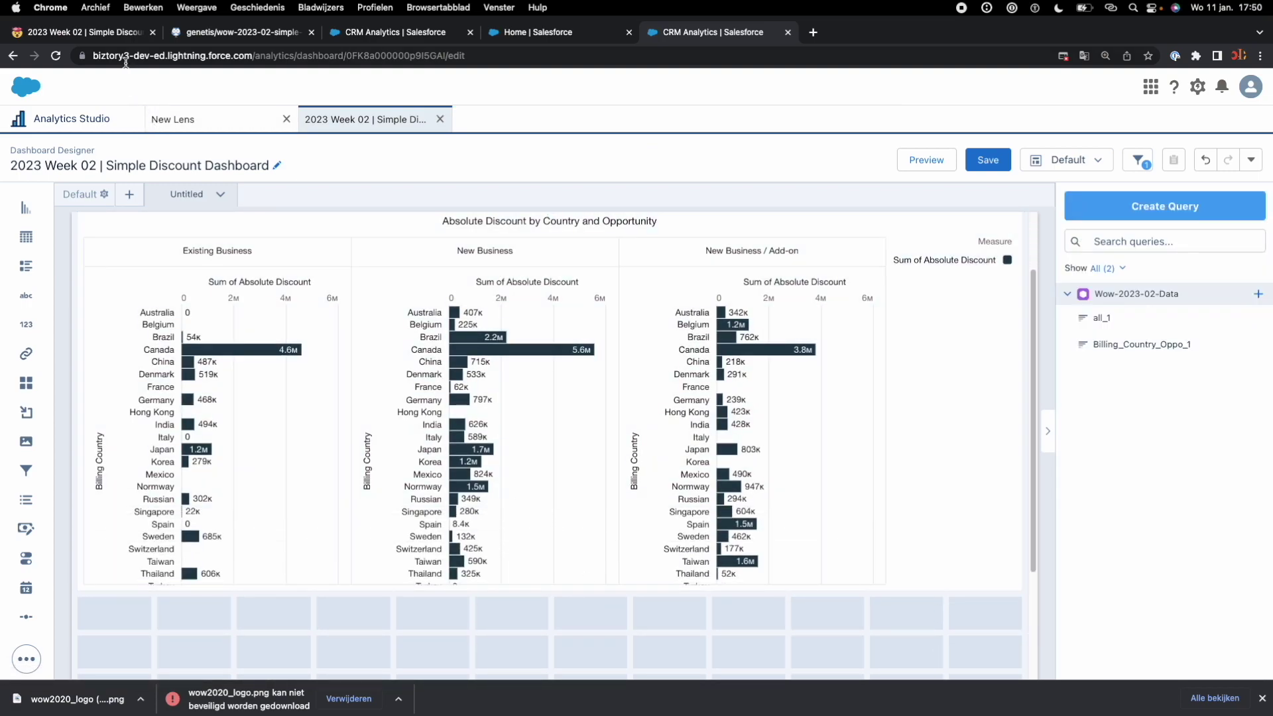
- Check the challenge page's axis title requirement for the country chart and return to the dashboard
key(ctrl+Tab)
drag(330, 321, 174, 332)
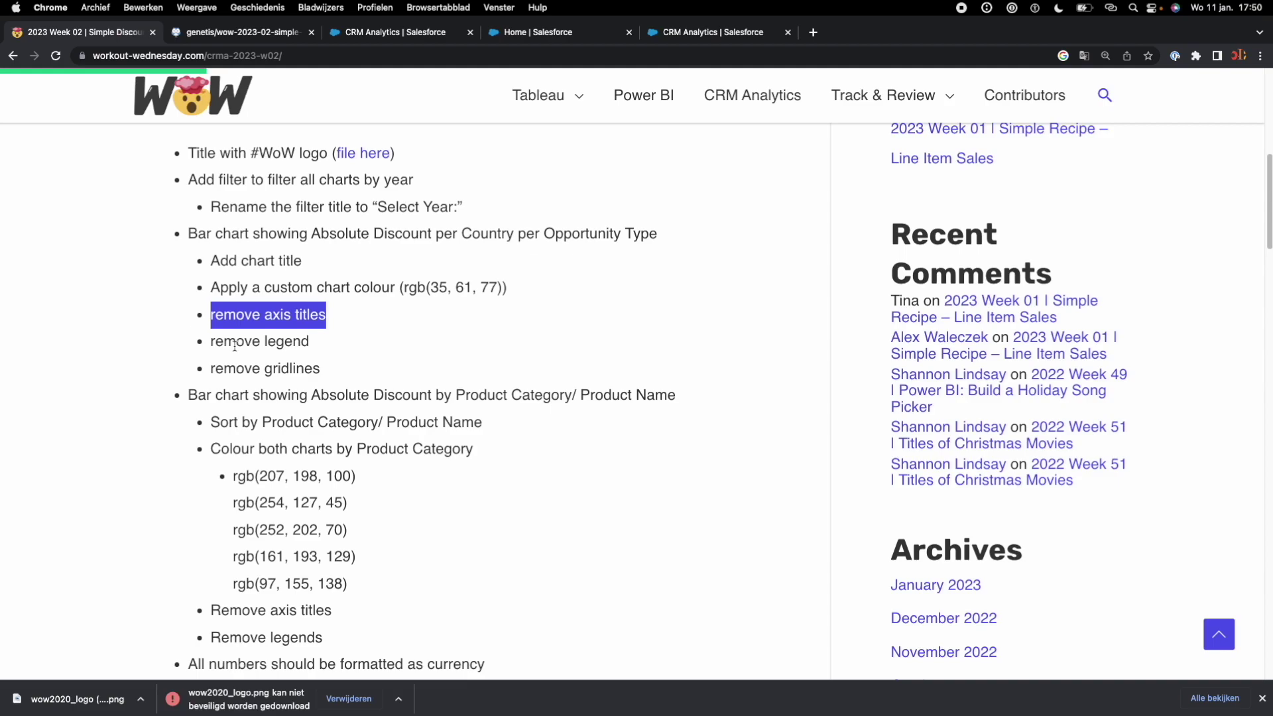
click(722, 43)
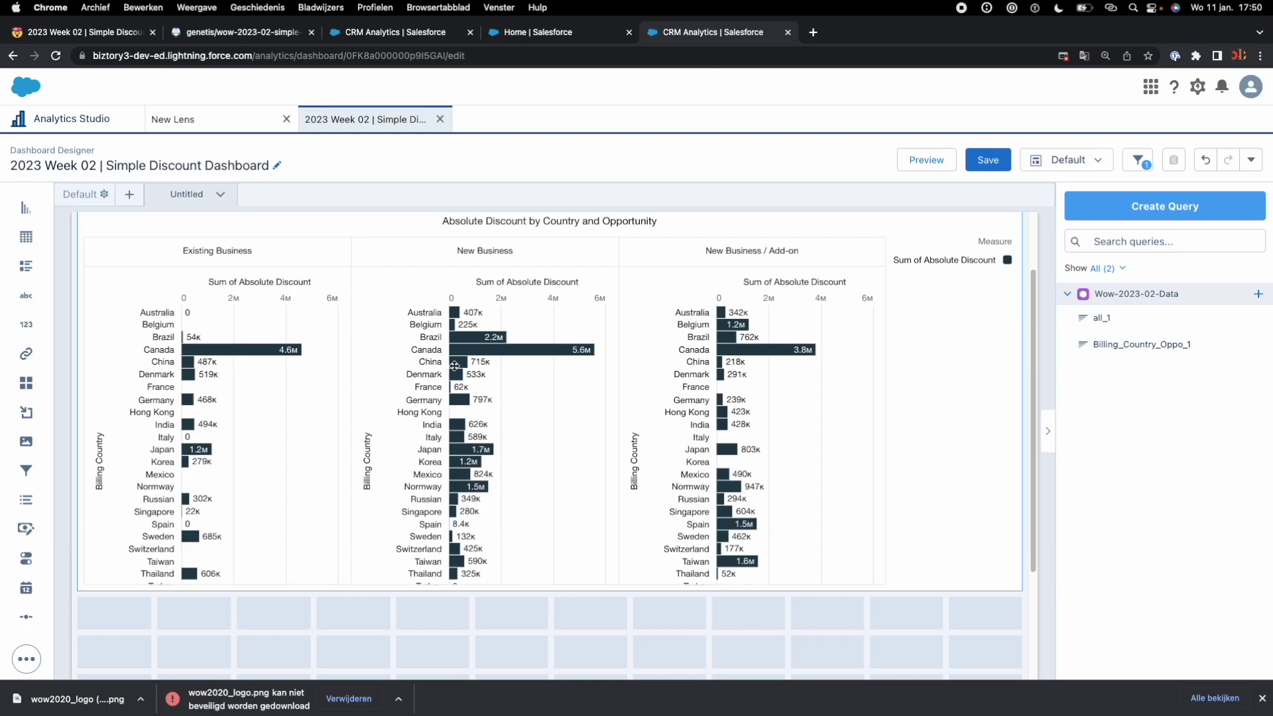
- Hide the X-axis (Top) title of the Absolute Discount by Country and Opportunity chart
click(544, 281)
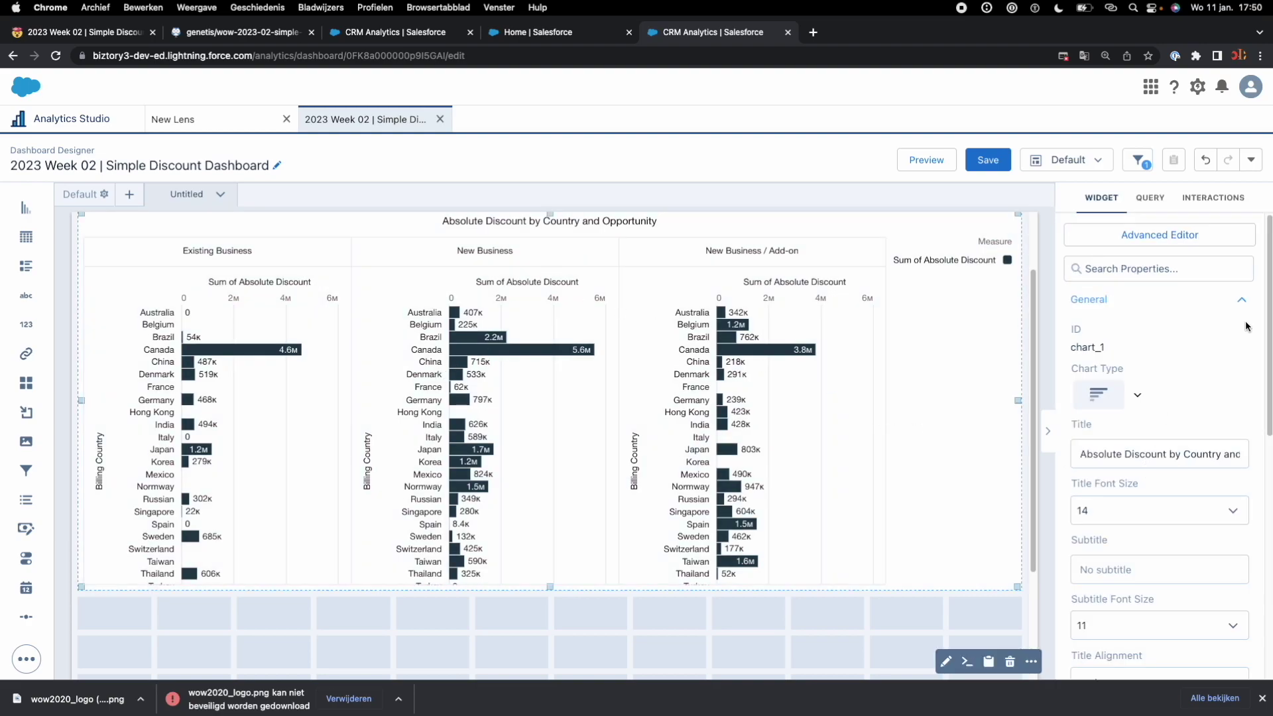
scroll(1263, 328, down, 5)
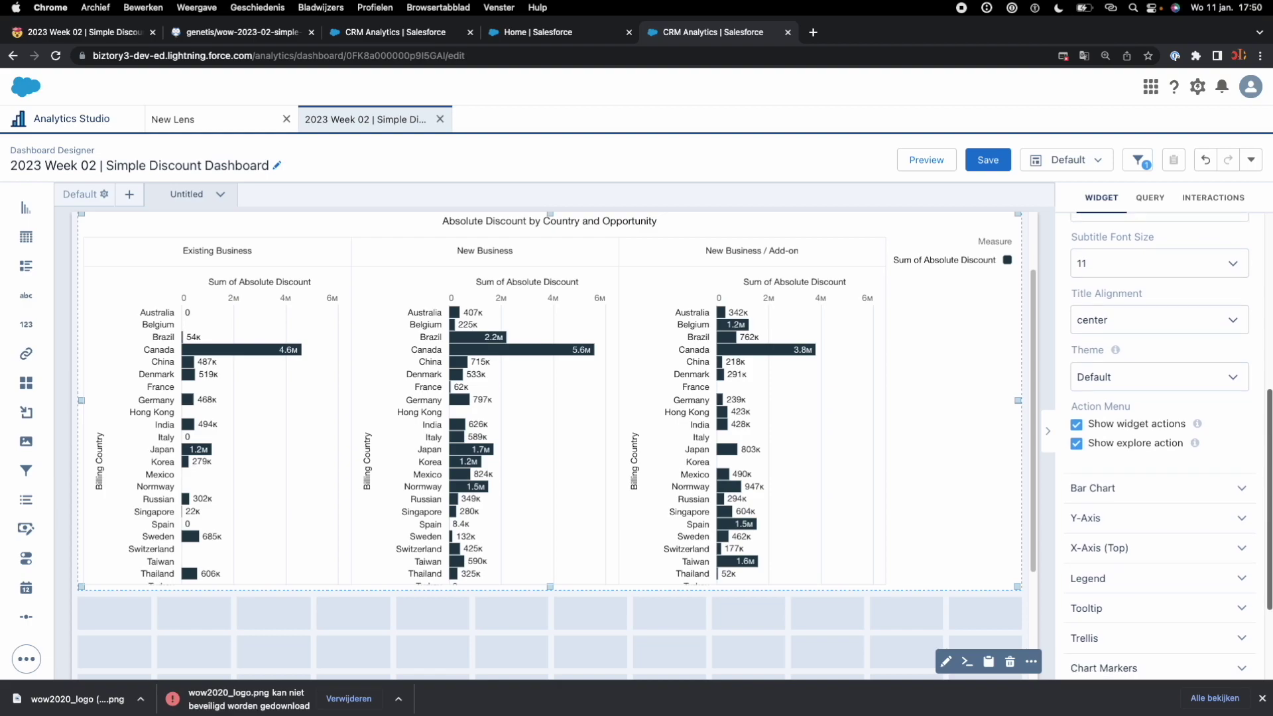
scroll(1268, 535, down, 2)
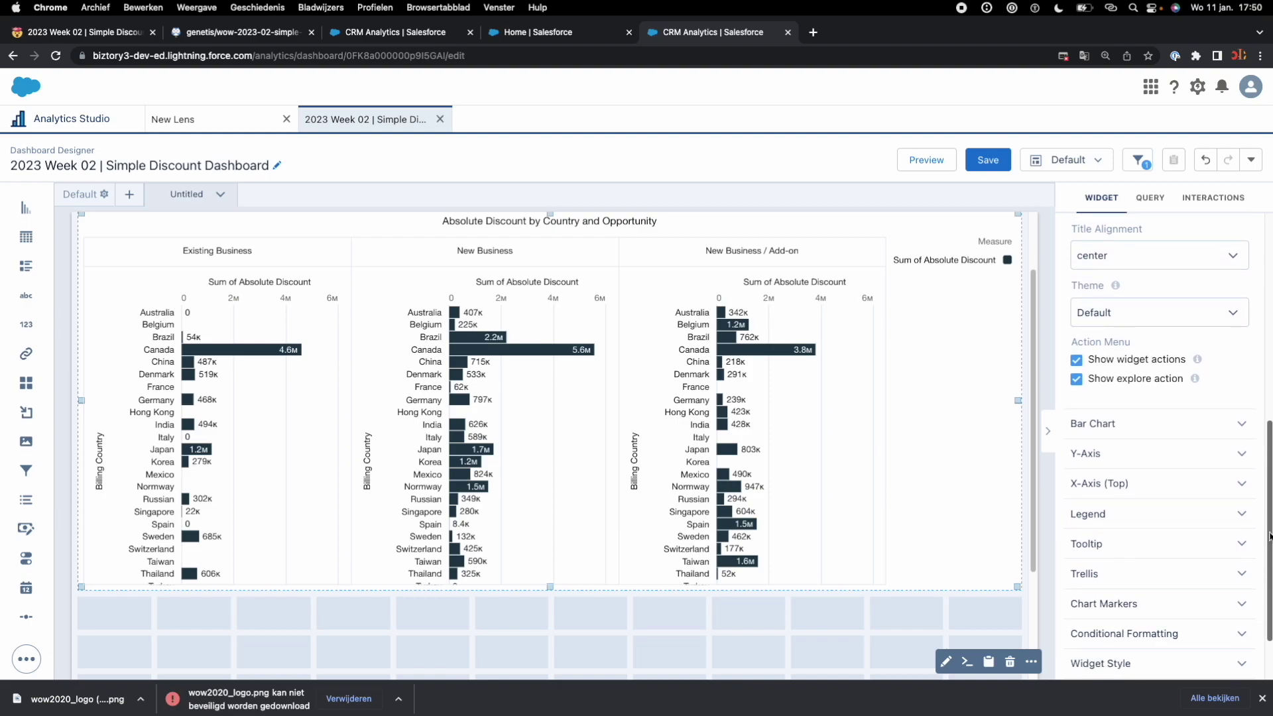
click(1089, 456)
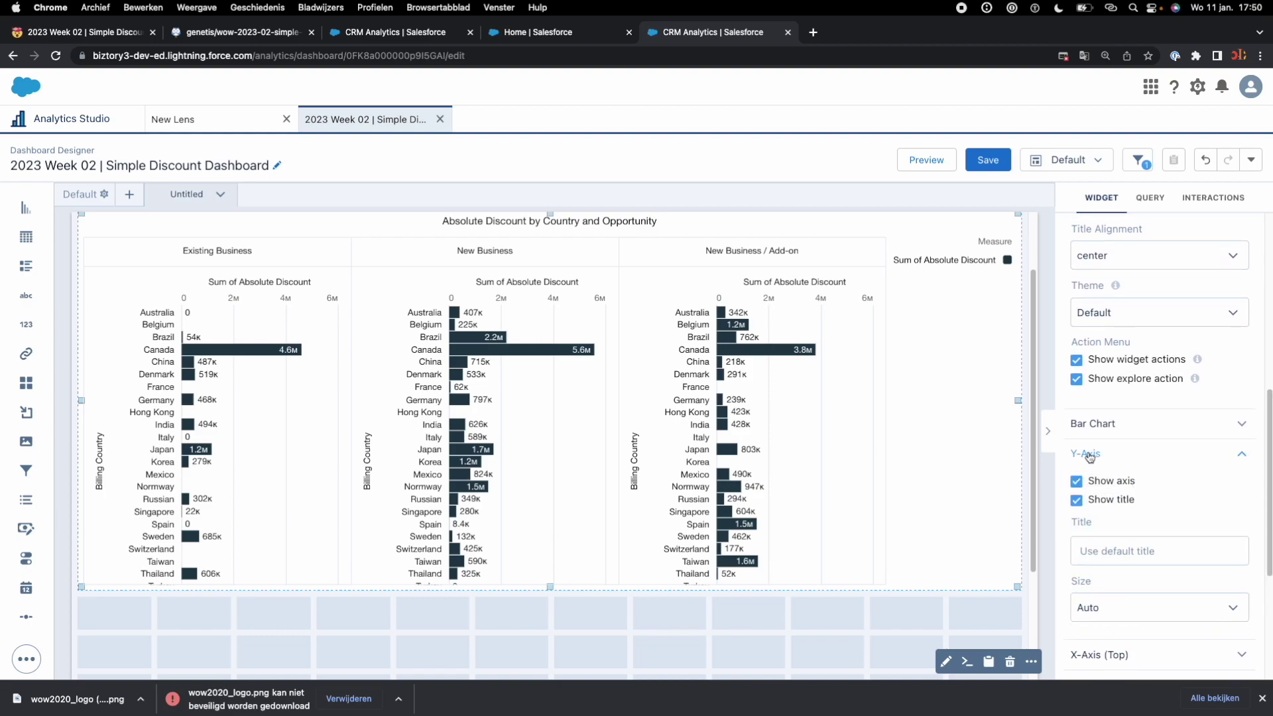
click(1077, 501)
click(1076, 501)
click(1076, 502)
click(1076, 502)
scroll(1113, 652, down, 1)
click(1114, 637)
scroll(1104, 597, down, 5)
click(1077, 504)
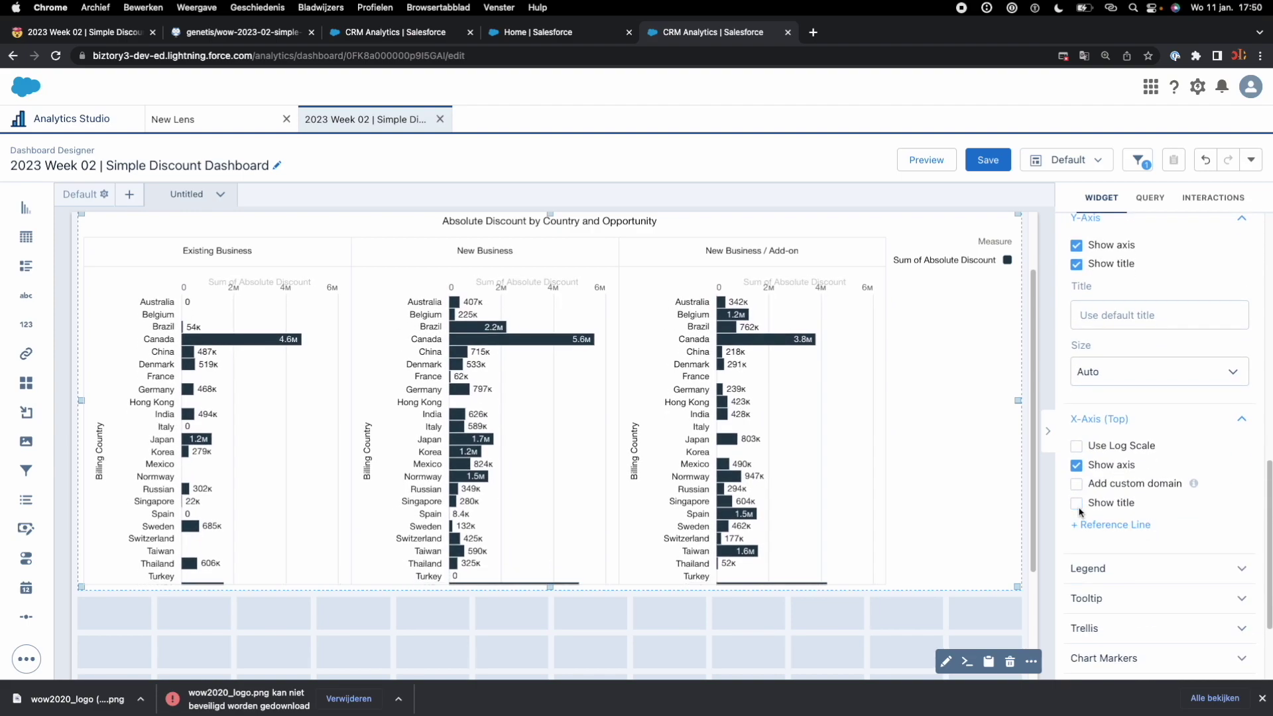
- Hide the country chart's Y-axis title and save the dashboard
scroll(1174, 510, down, 1)
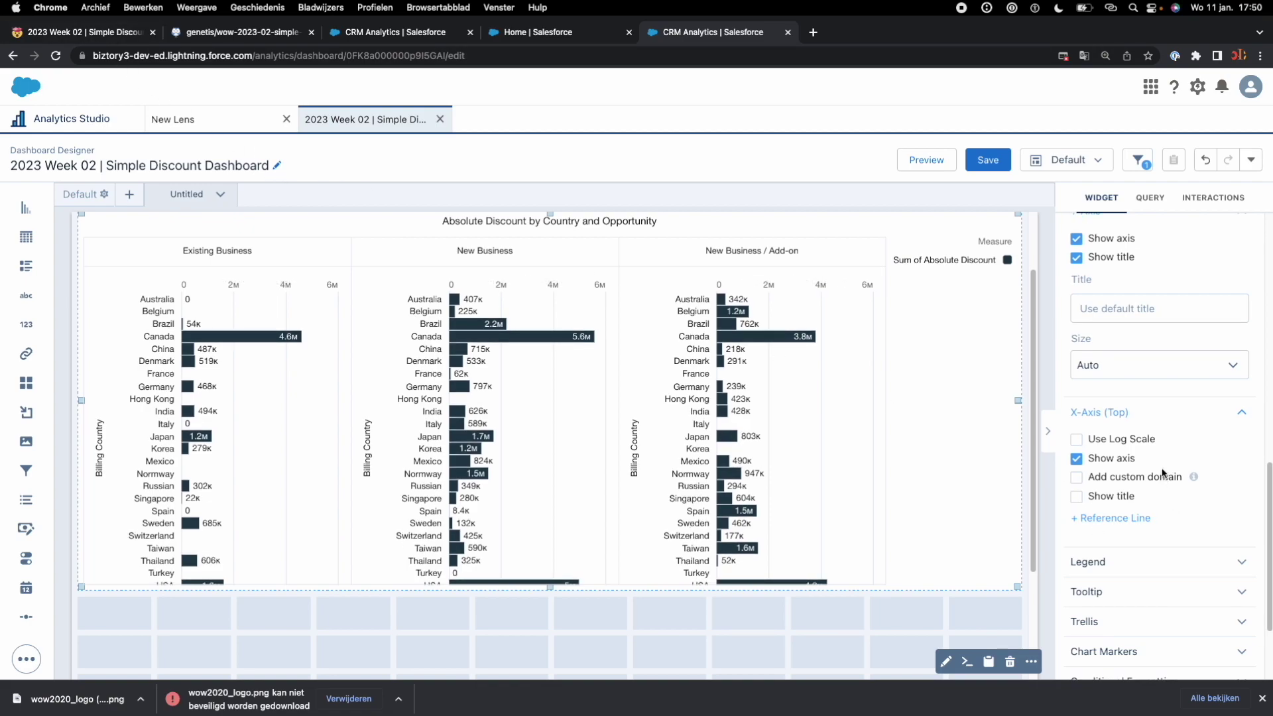
scroll(1161, 468, down, 2)
scroll(1162, 473, up, 5)
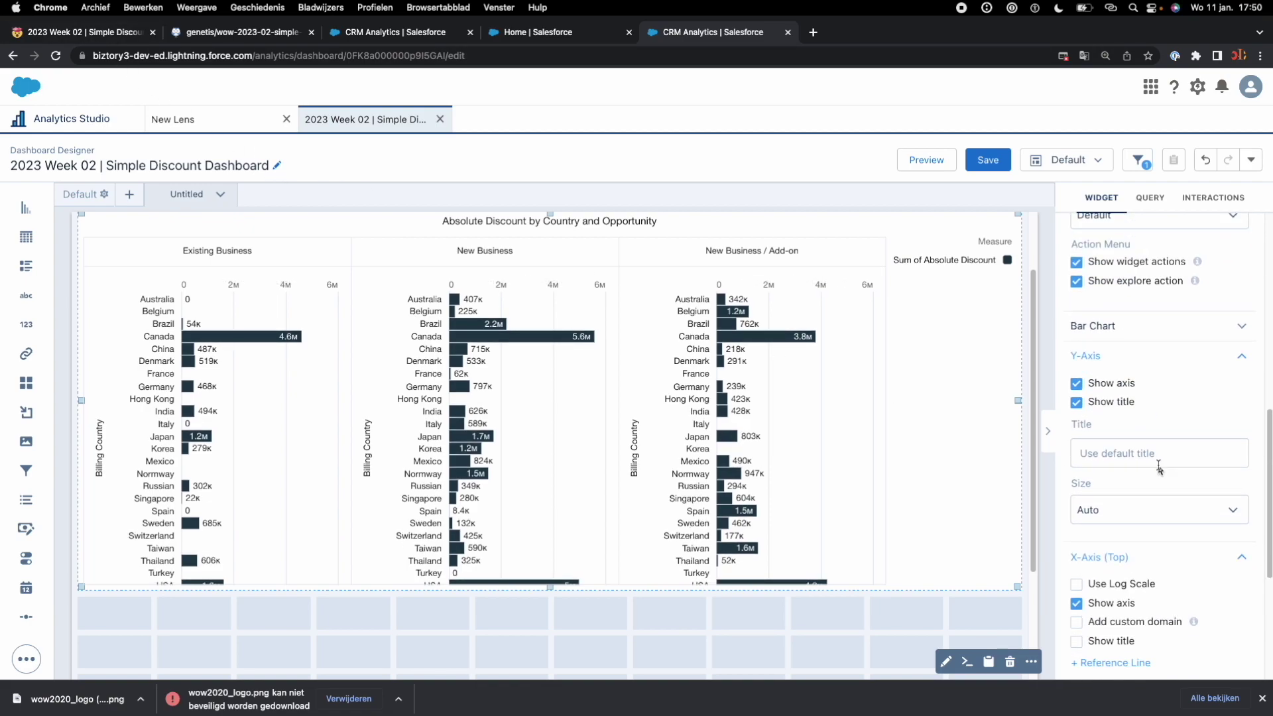
click(1076, 403)
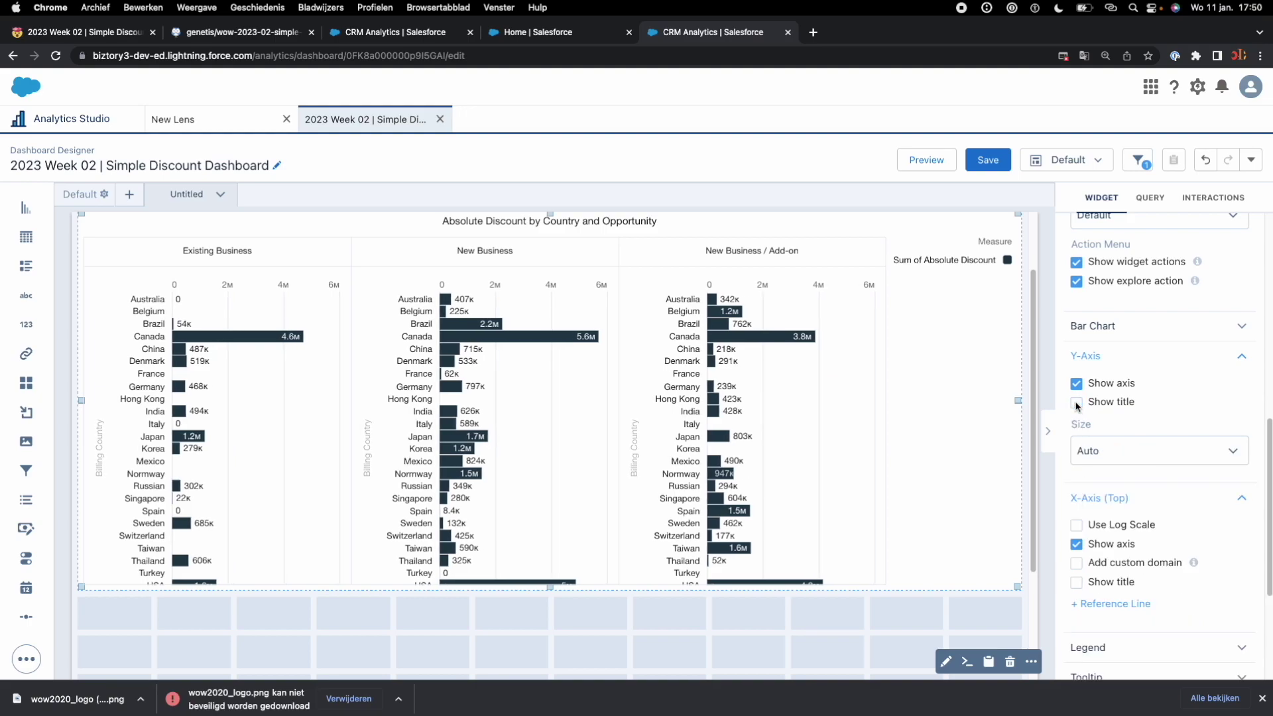
click(995, 161)
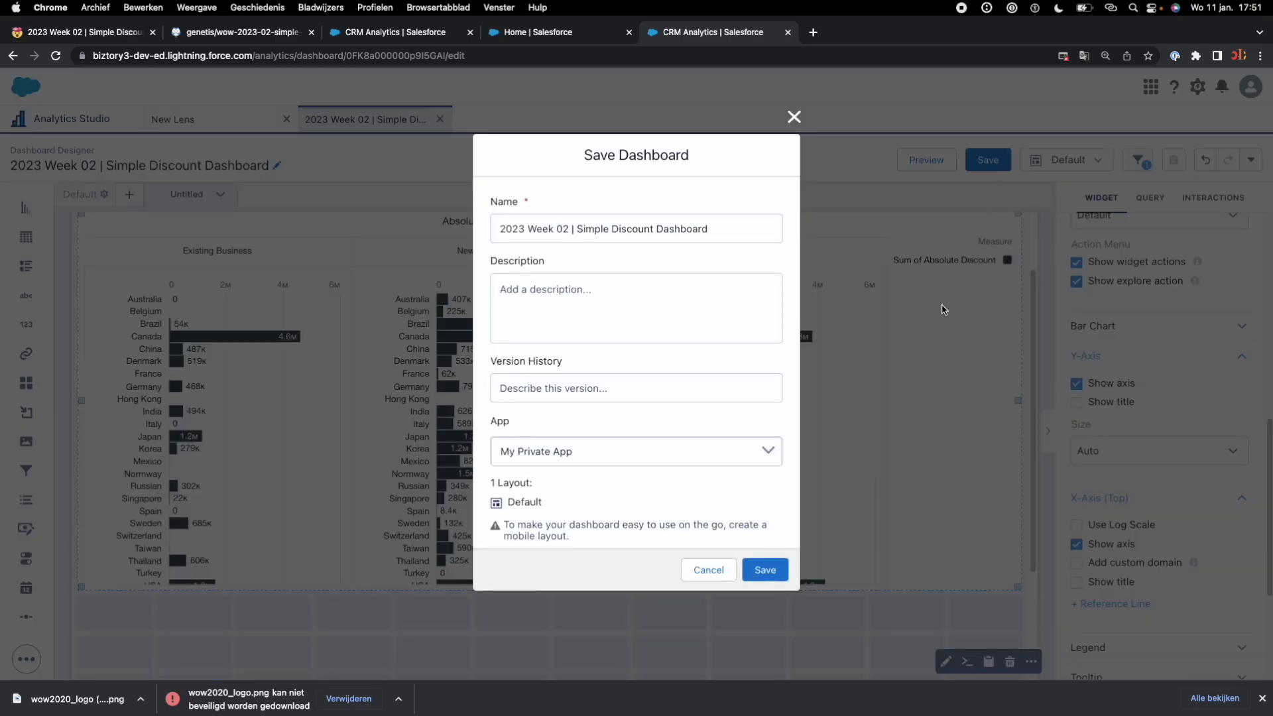
click(775, 568)
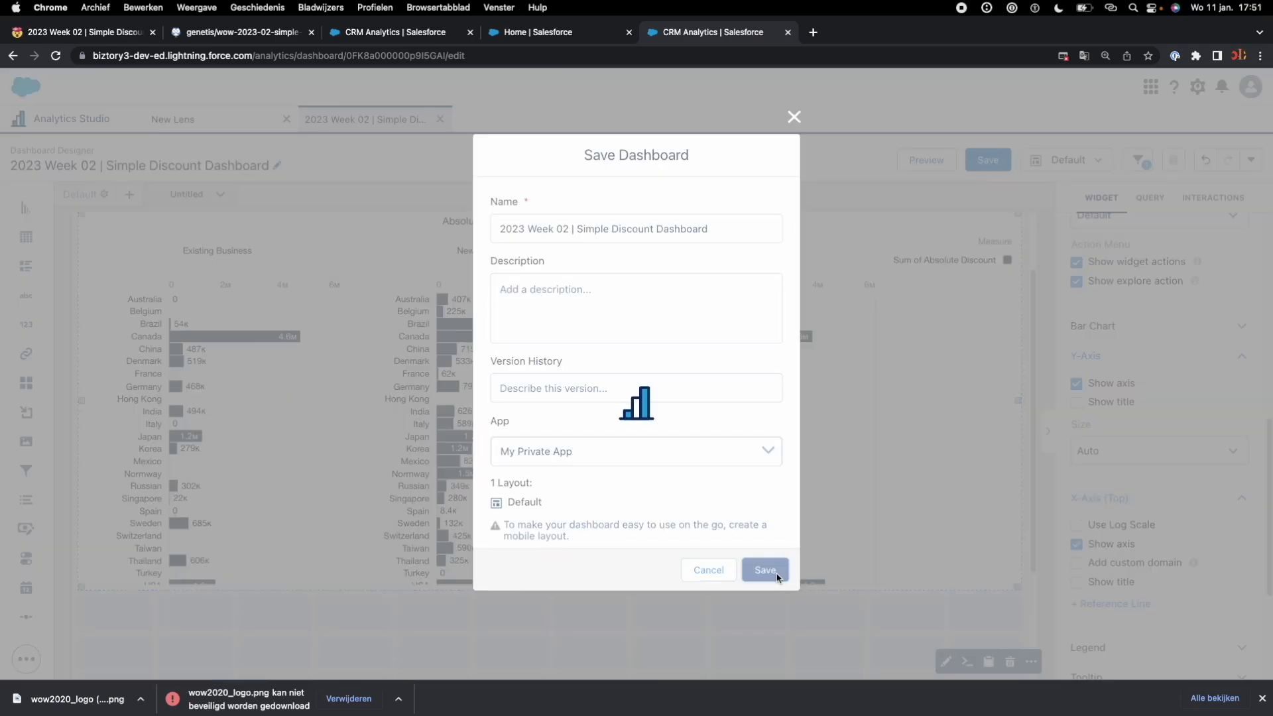
- Review the axis title and legend removal requirements on the challenge page
click(67, 35)
scroll(278, 279, up, 5)
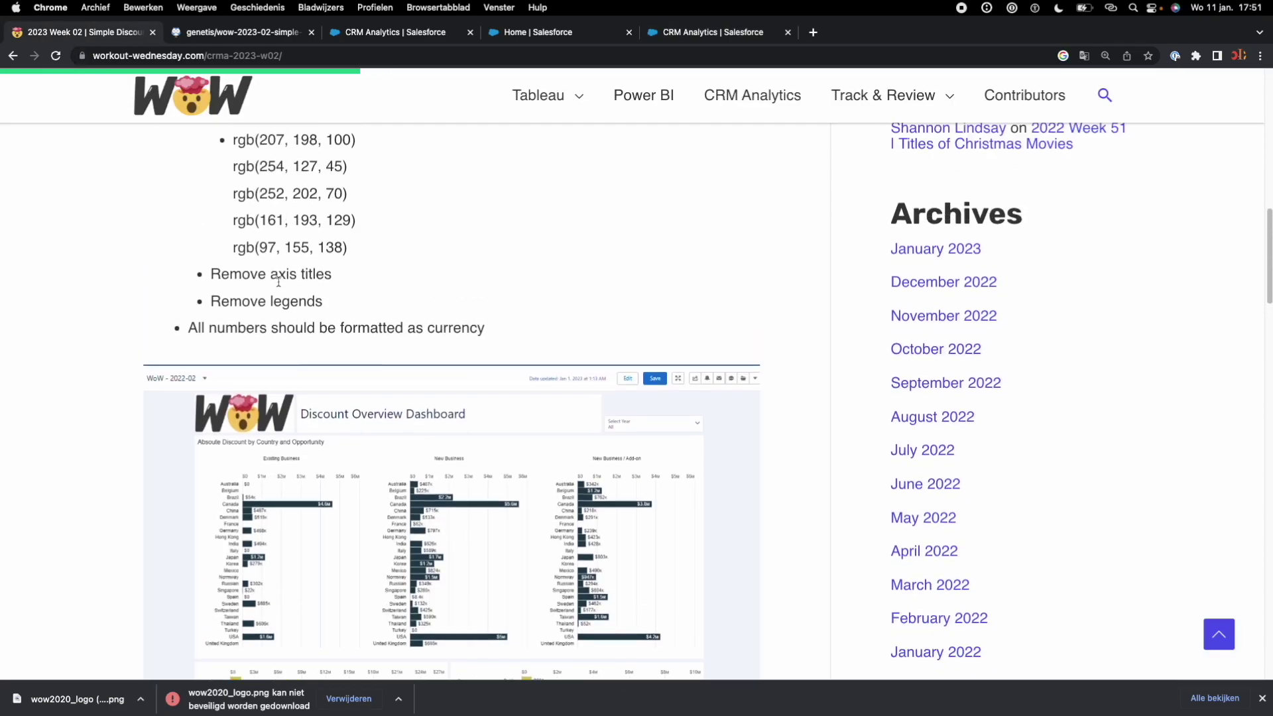
drag(340, 404, 185, 405)
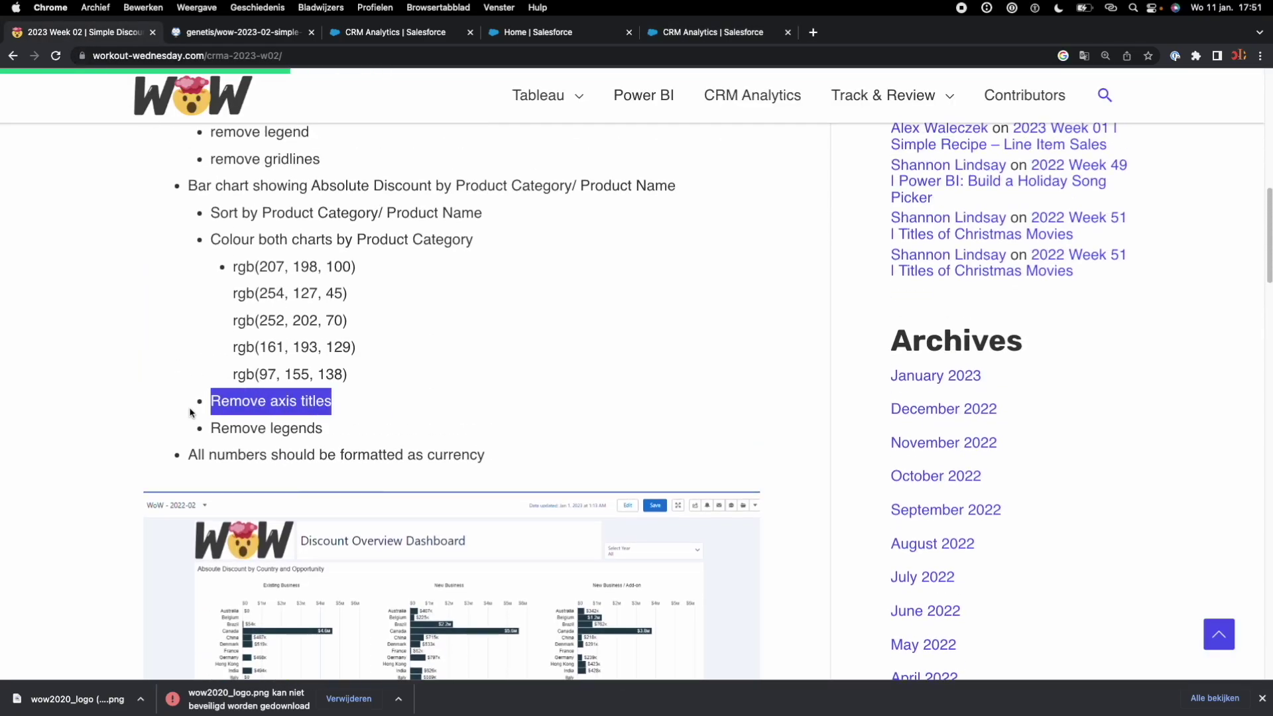
drag(363, 434, 199, 430)
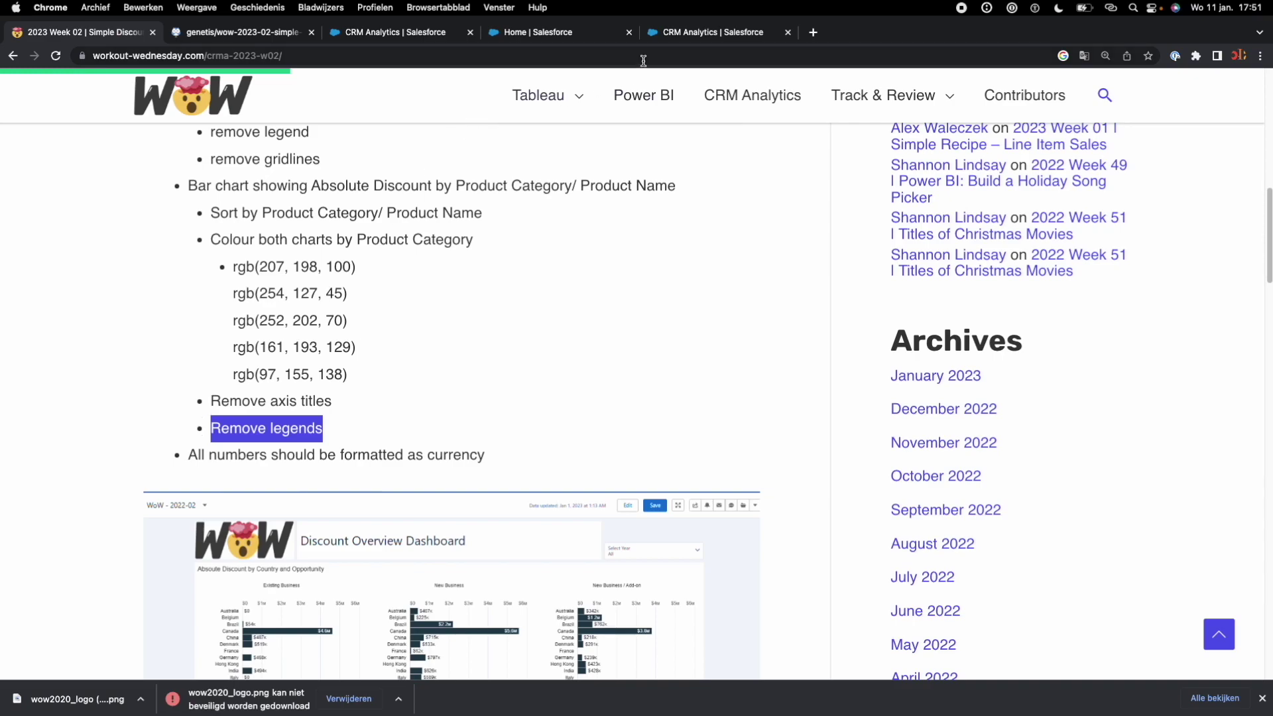
- Hide the legend of the country chart in the dashboard and save the dashboard
click(667, 36)
scroll(1128, 460, down, 3)
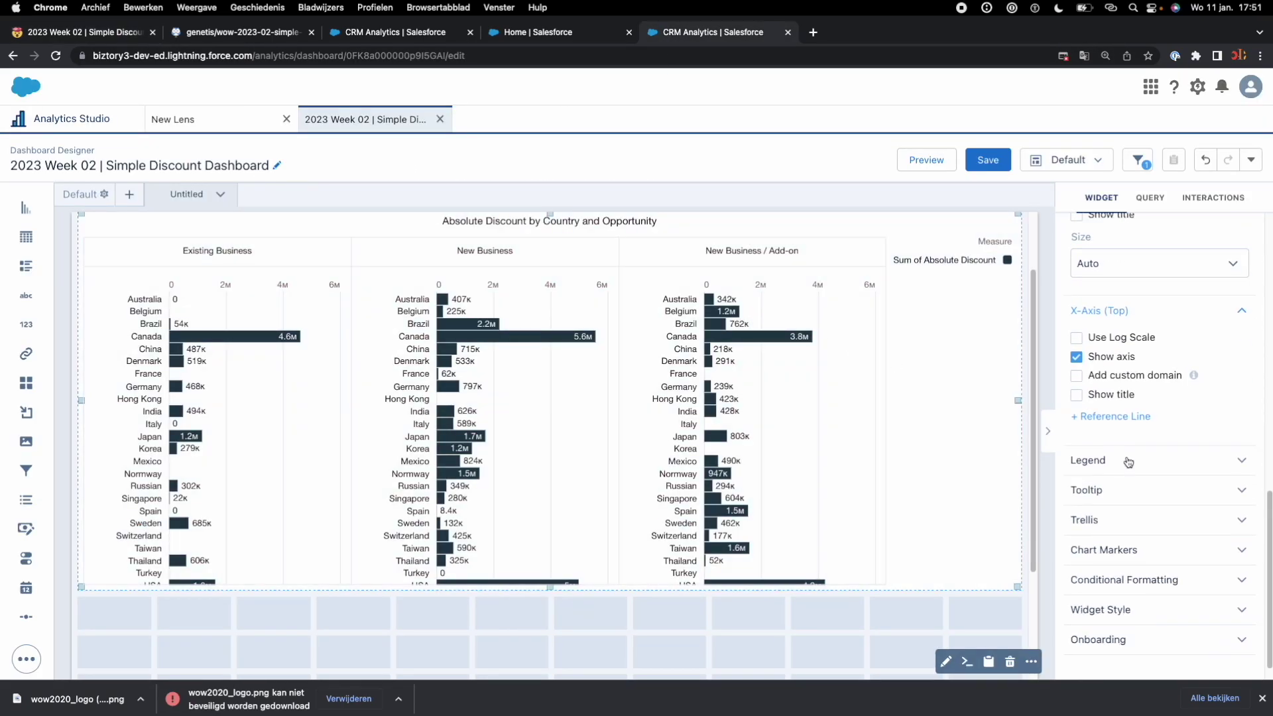
click(1114, 443)
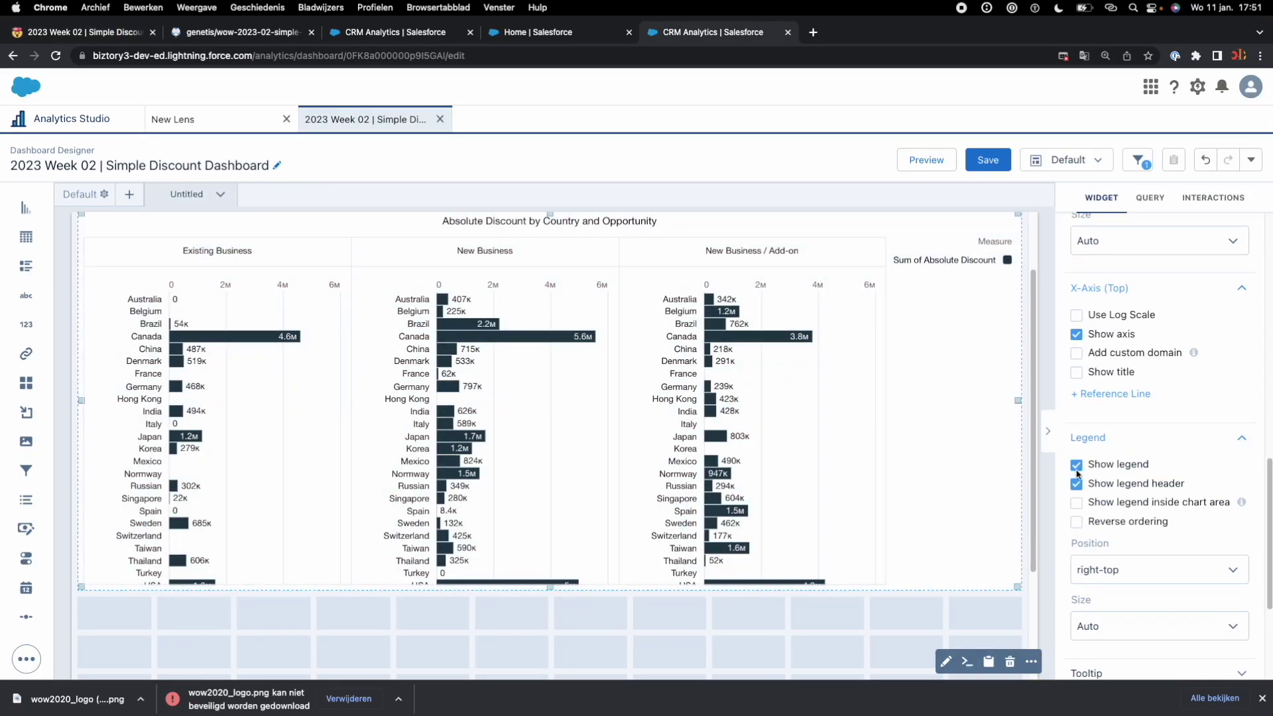
click(1077, 470)
click(986, 160)
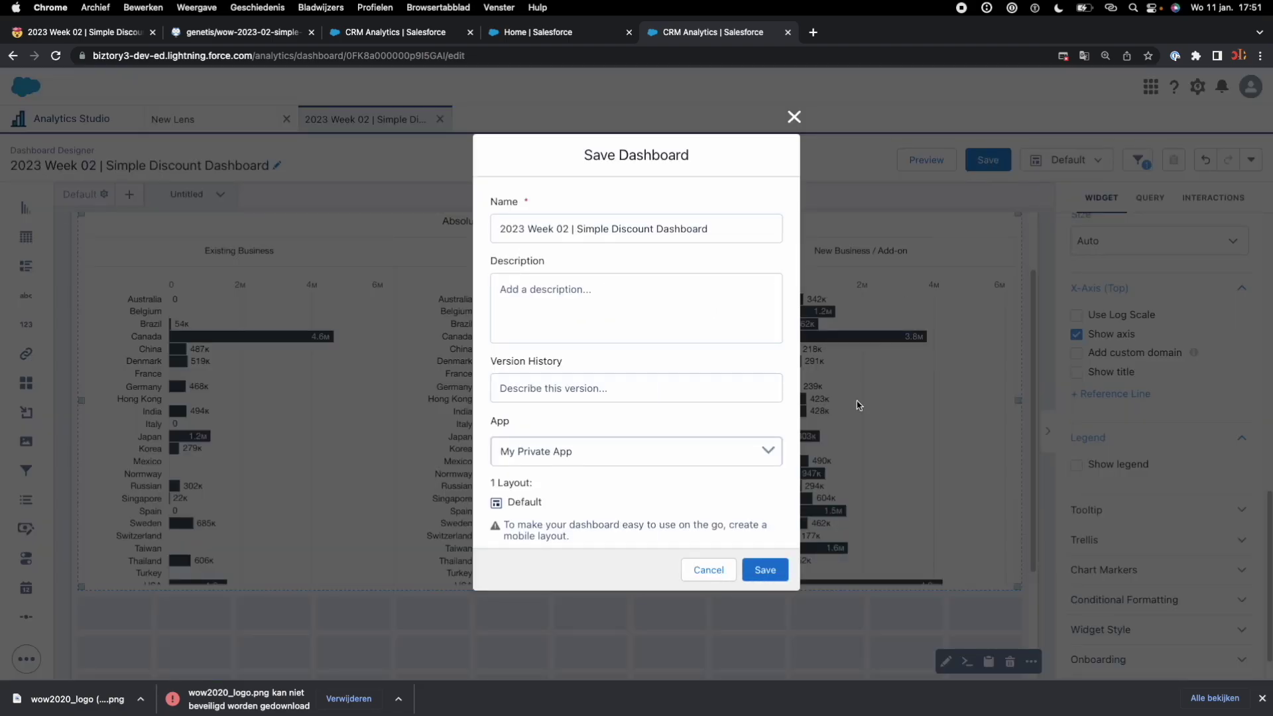
click(763, 570)
- Check the number format requirement on the challenge page and format the country chart's Sum of Absolute Discount as Currency
right_click(143, 76)
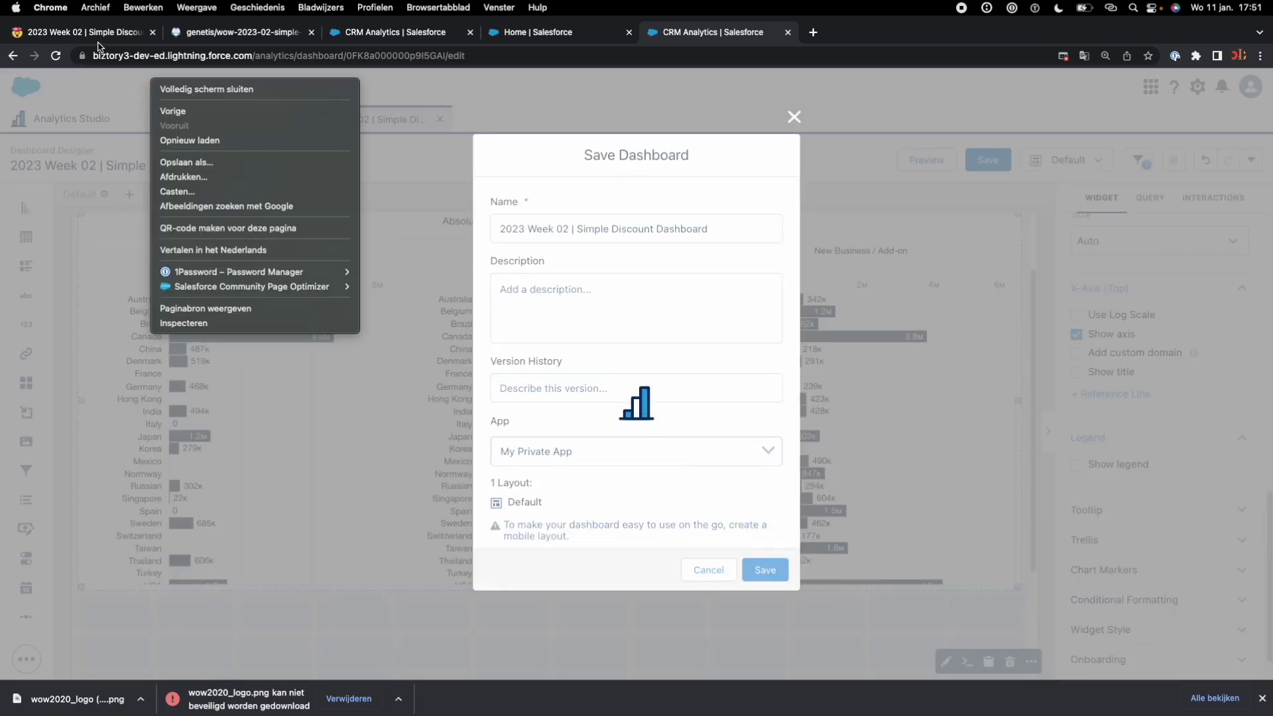
click(105, 42)
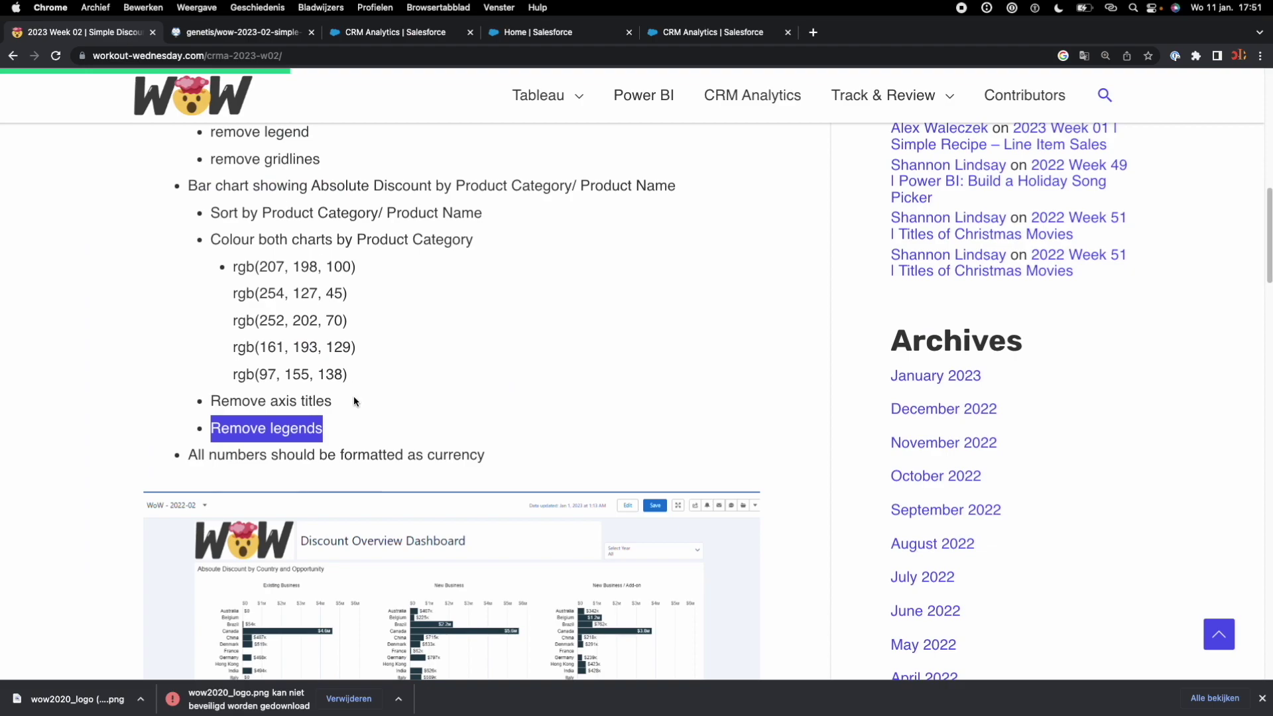
scroll(355, 400, down, 1)
click(246, 435)
drag(190, 434, 492, 441)
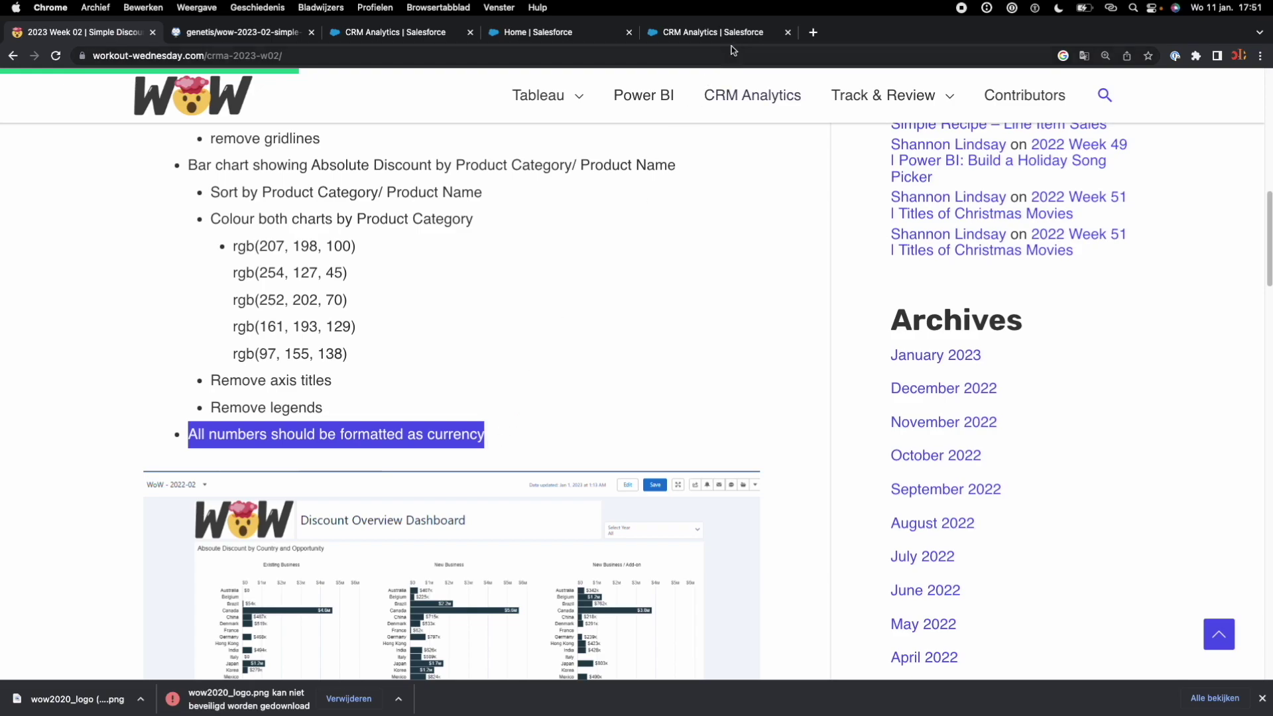
click(713, 32)
double_click(689, 421)
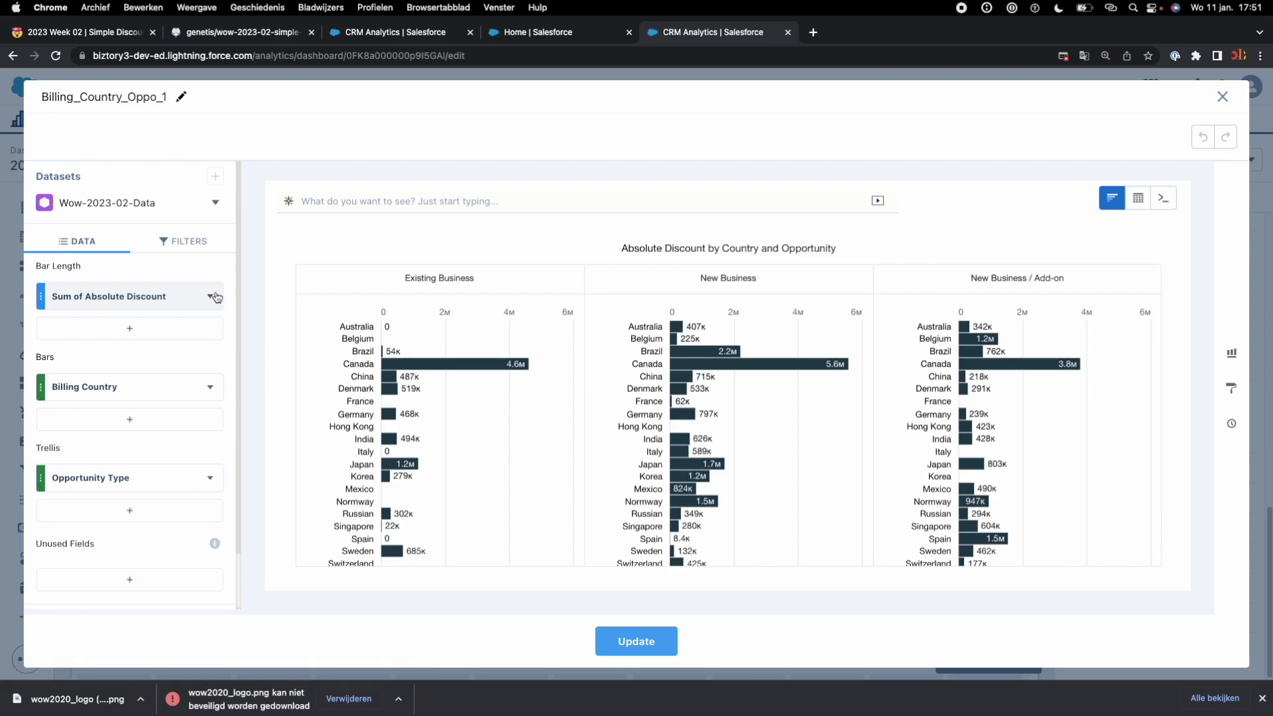
click(210, 296)
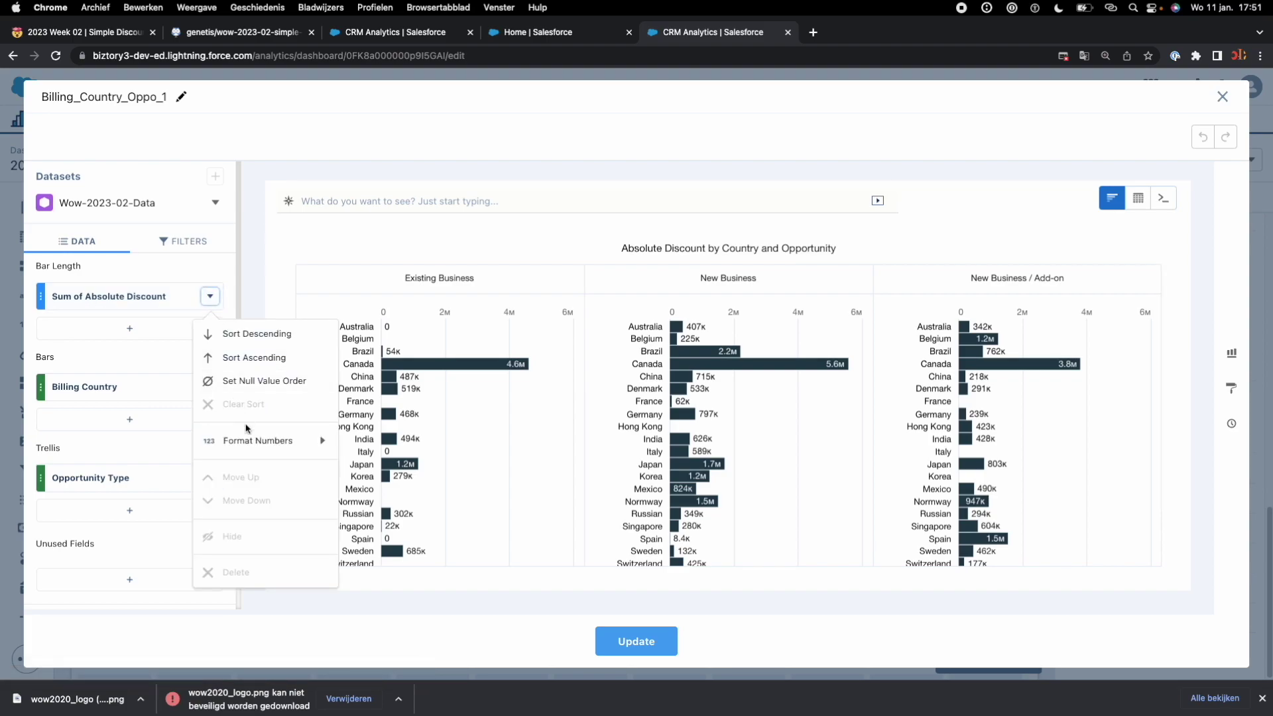
mouse_move(252, 441)
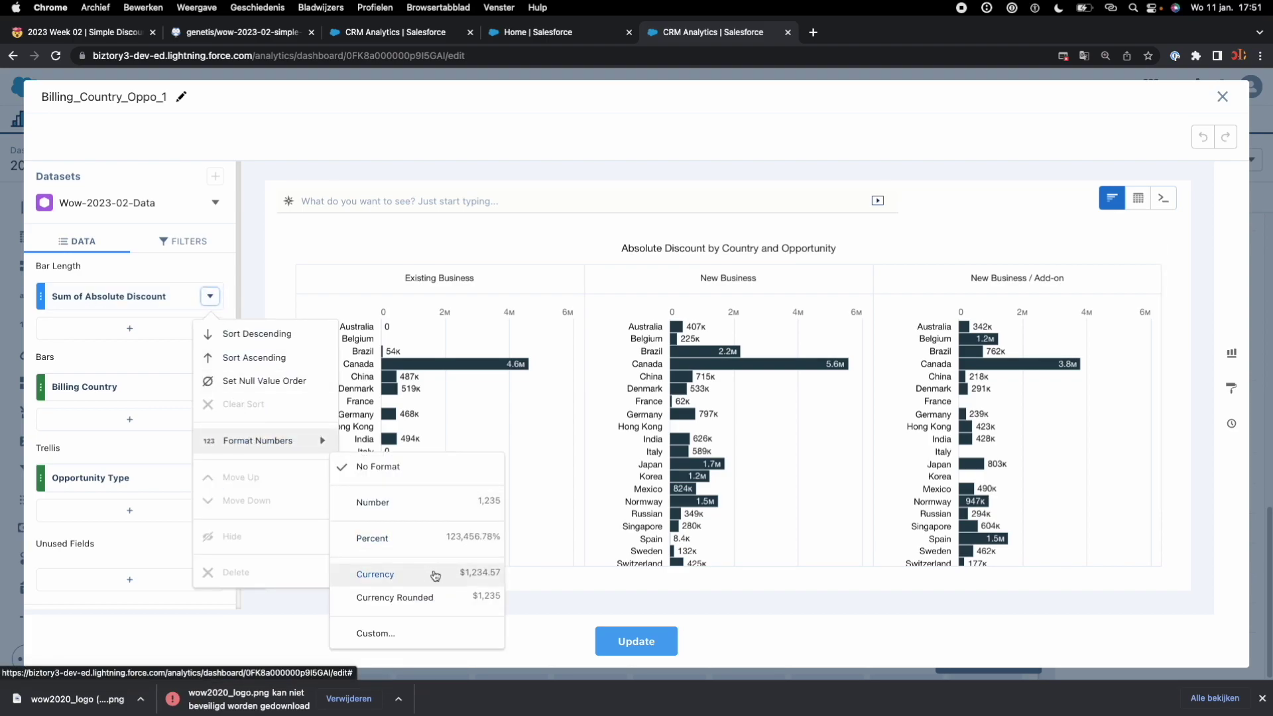
click(435, 574)
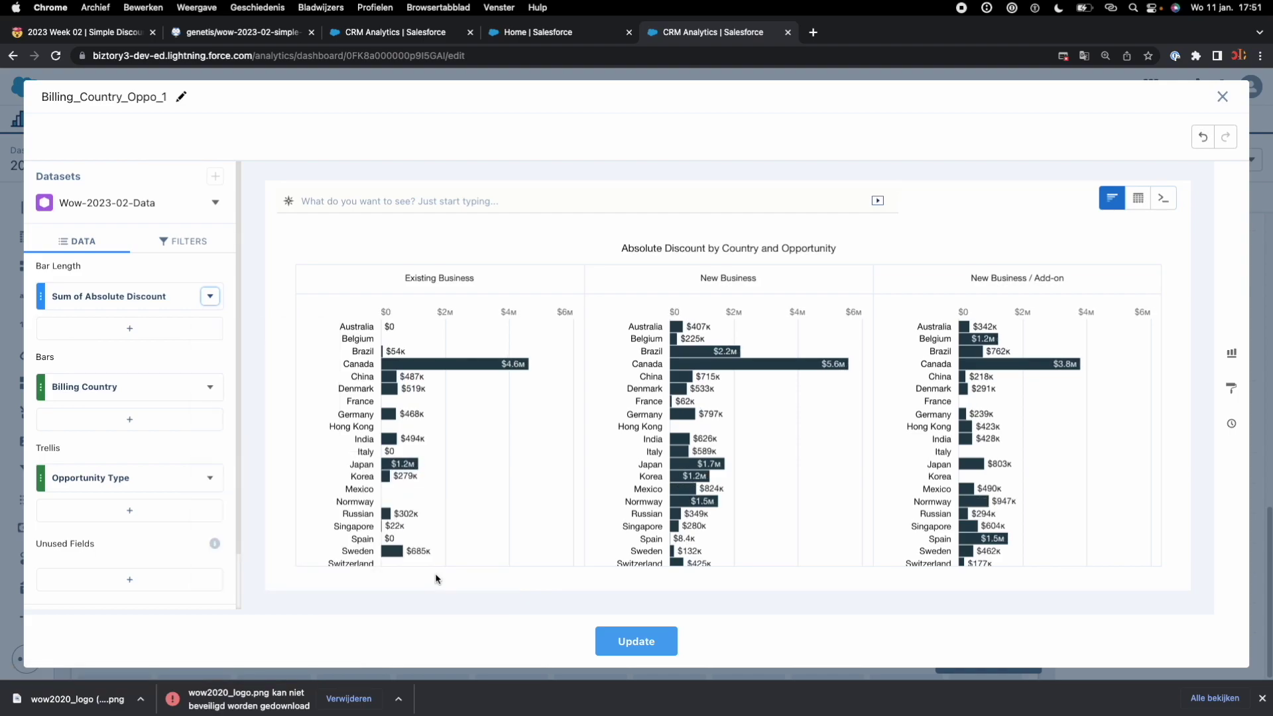
click(641, 647)
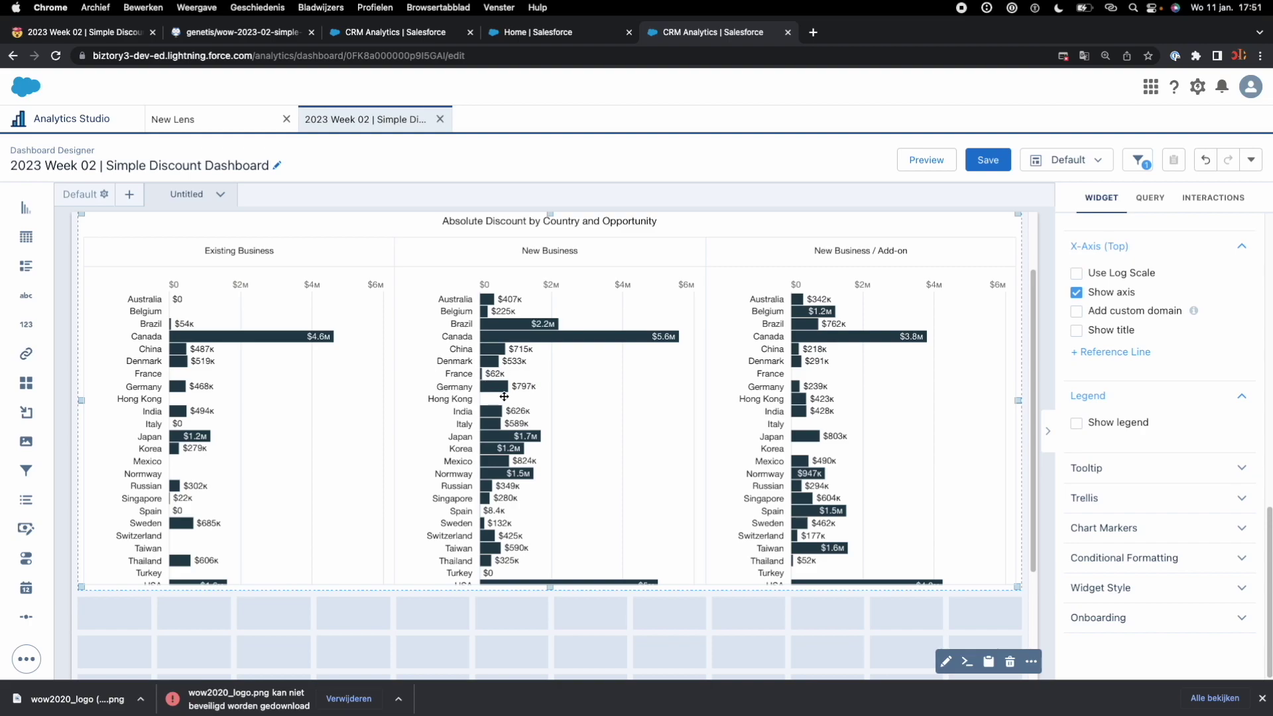
- Hide the trellis grid lines of the country chart, as the challenge page requires, and save the dashboard
click(84, 39)
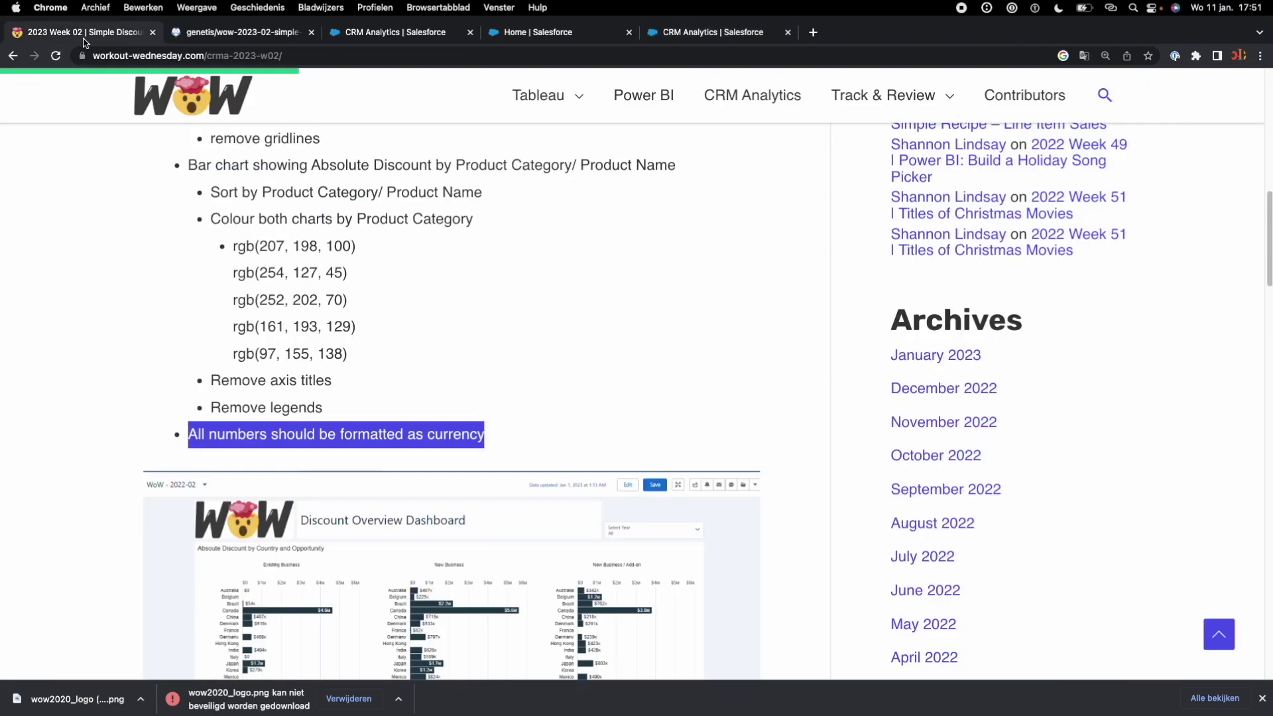
scroll(352, 345, down, 4)
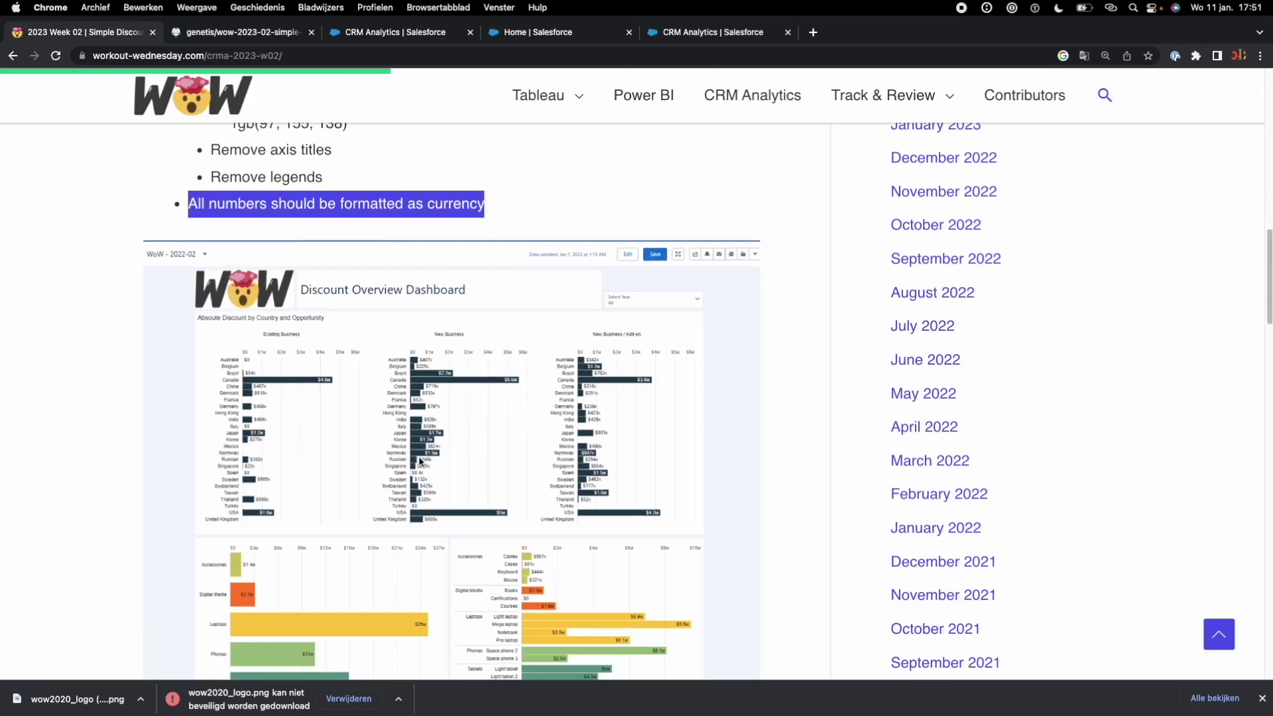
scroll(515, 514, down, 3)
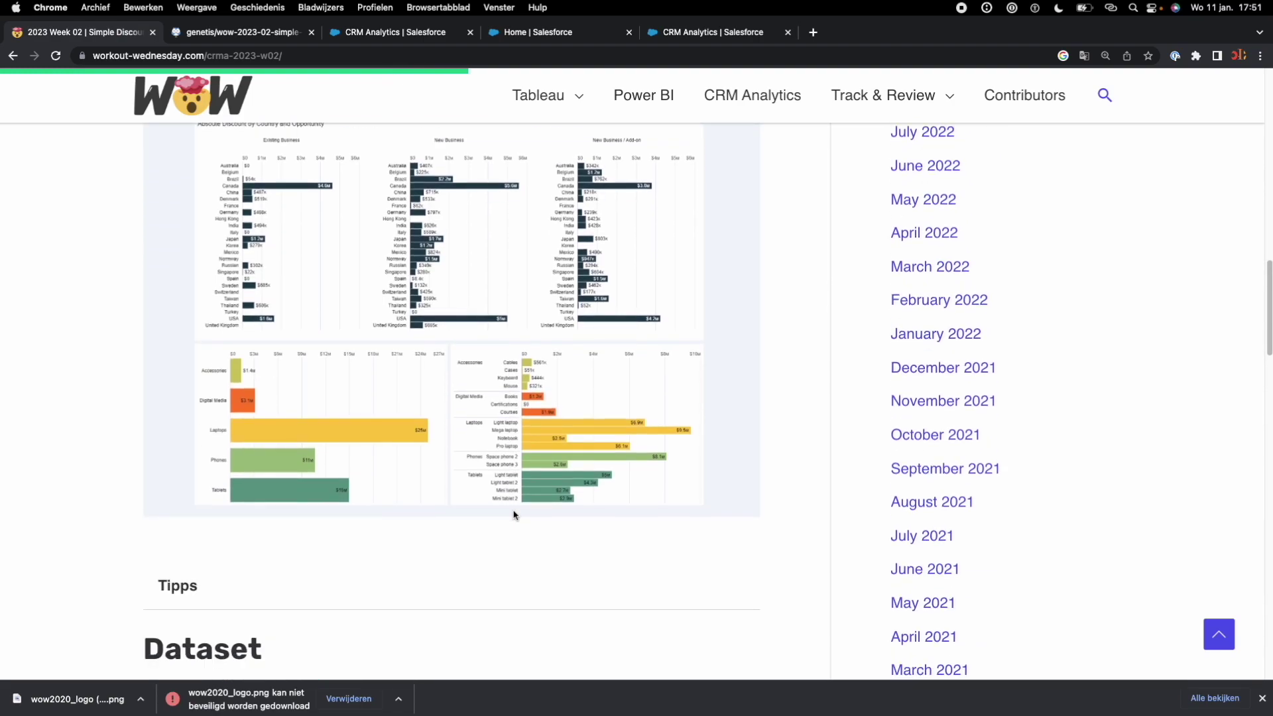
scroll(398, 464, up, 10)
triple_click(328, 411)
drag(375, 403, 169, 403)
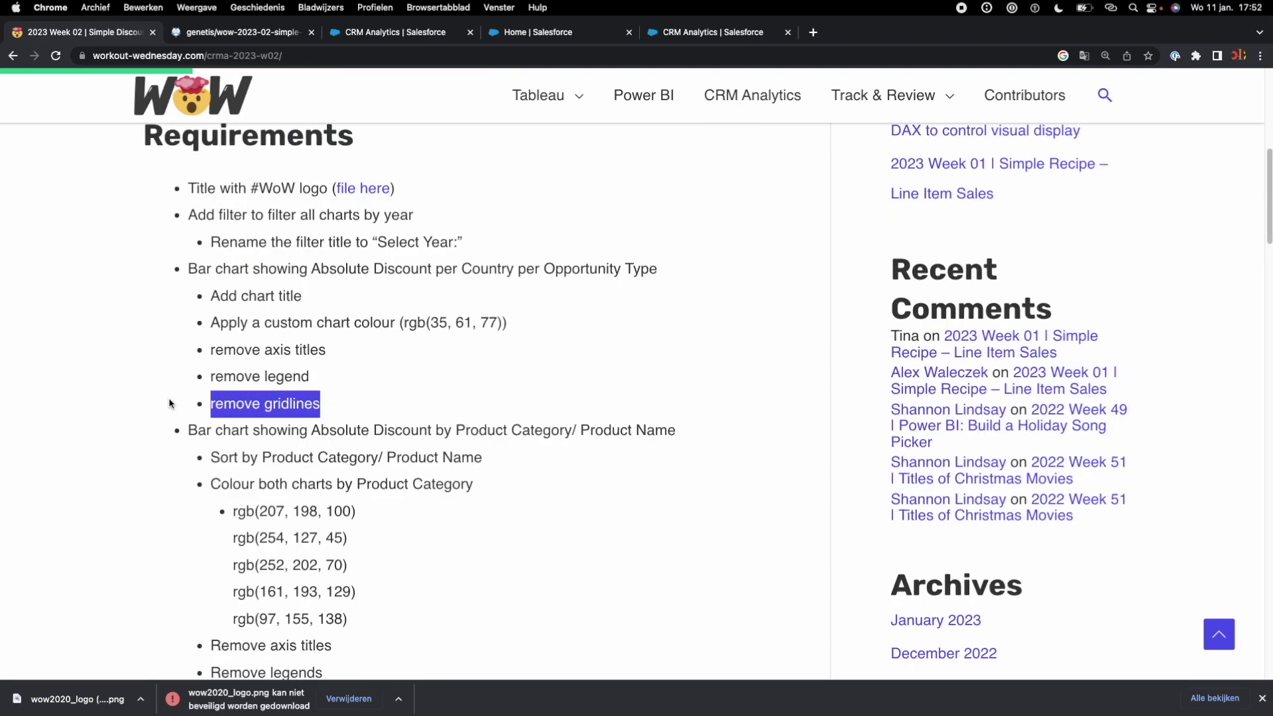
click(708, 33)
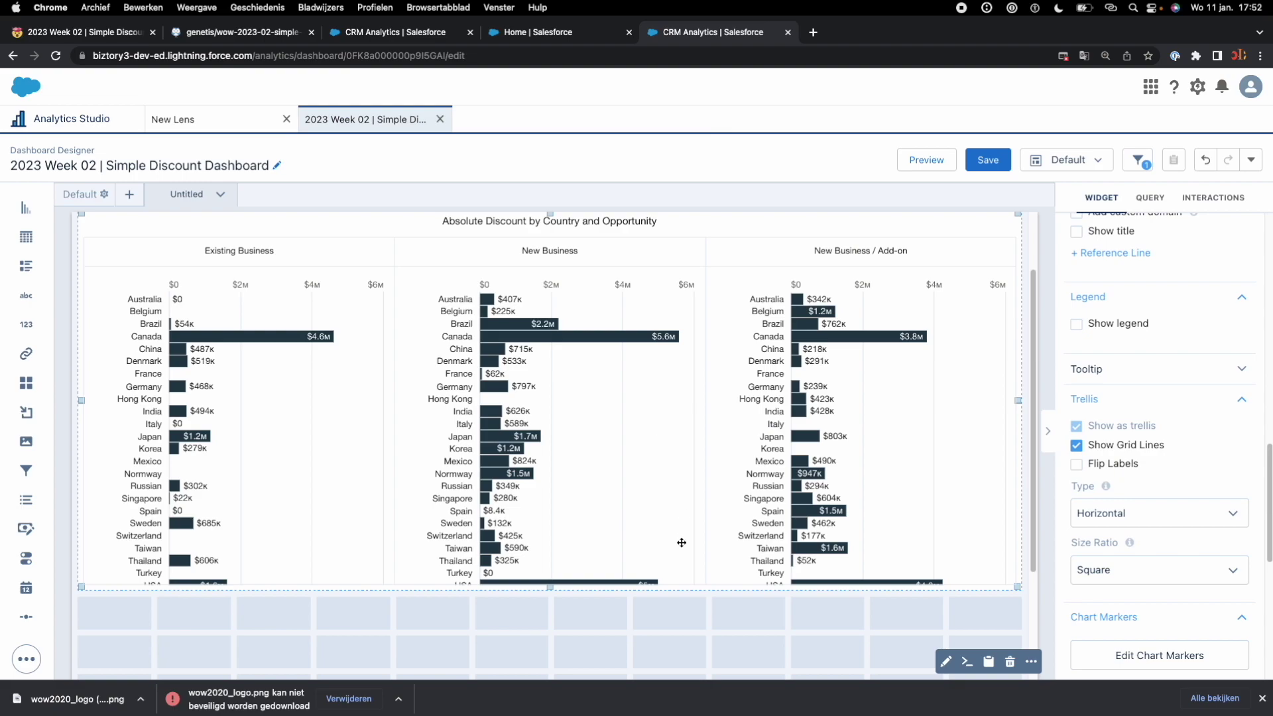
scroll(1200, 542, down, 7)
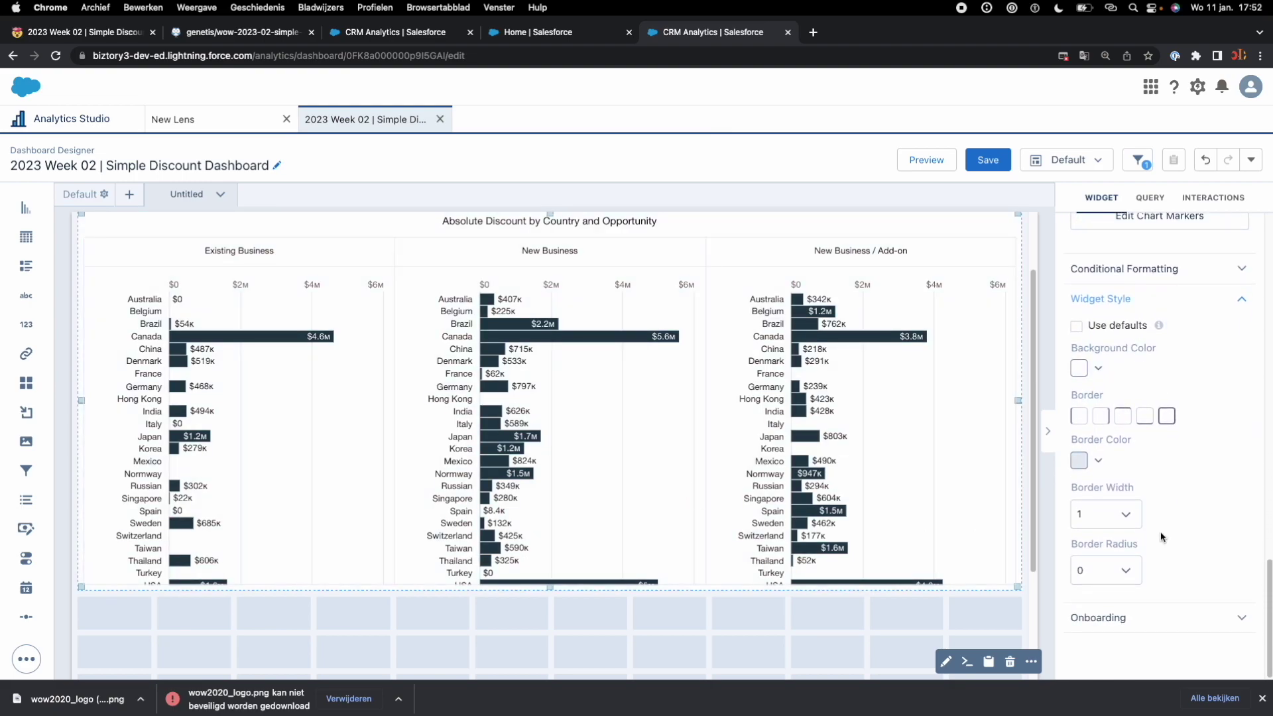
scroll(1134, 537, up, 6)
scroll(1139, 467, up, 2)
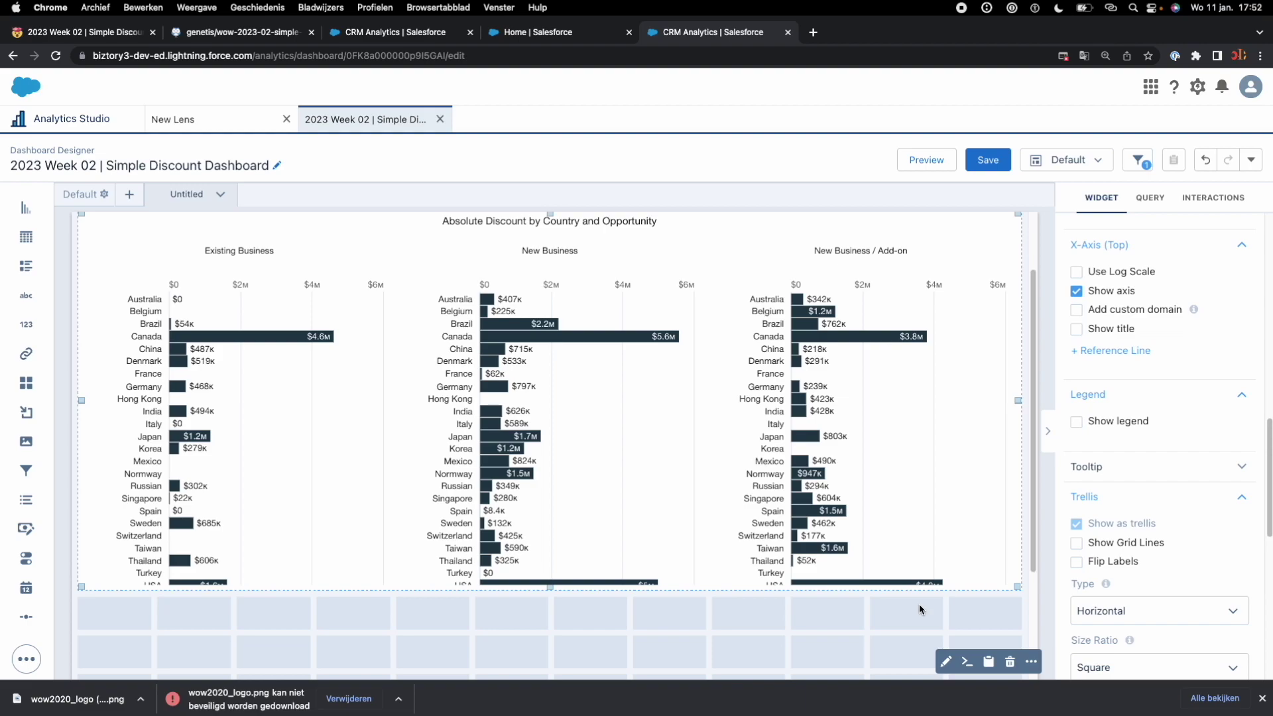
click(853, 635)
click(986, 159)
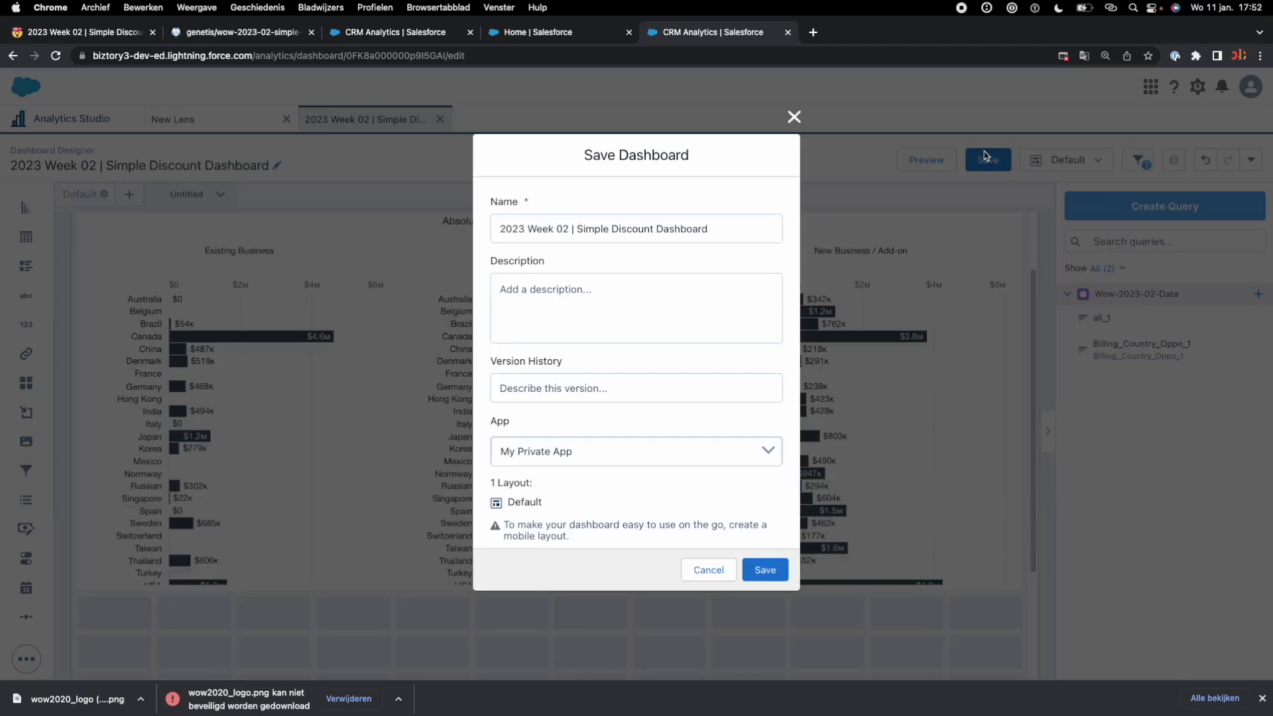
click(764, 570)
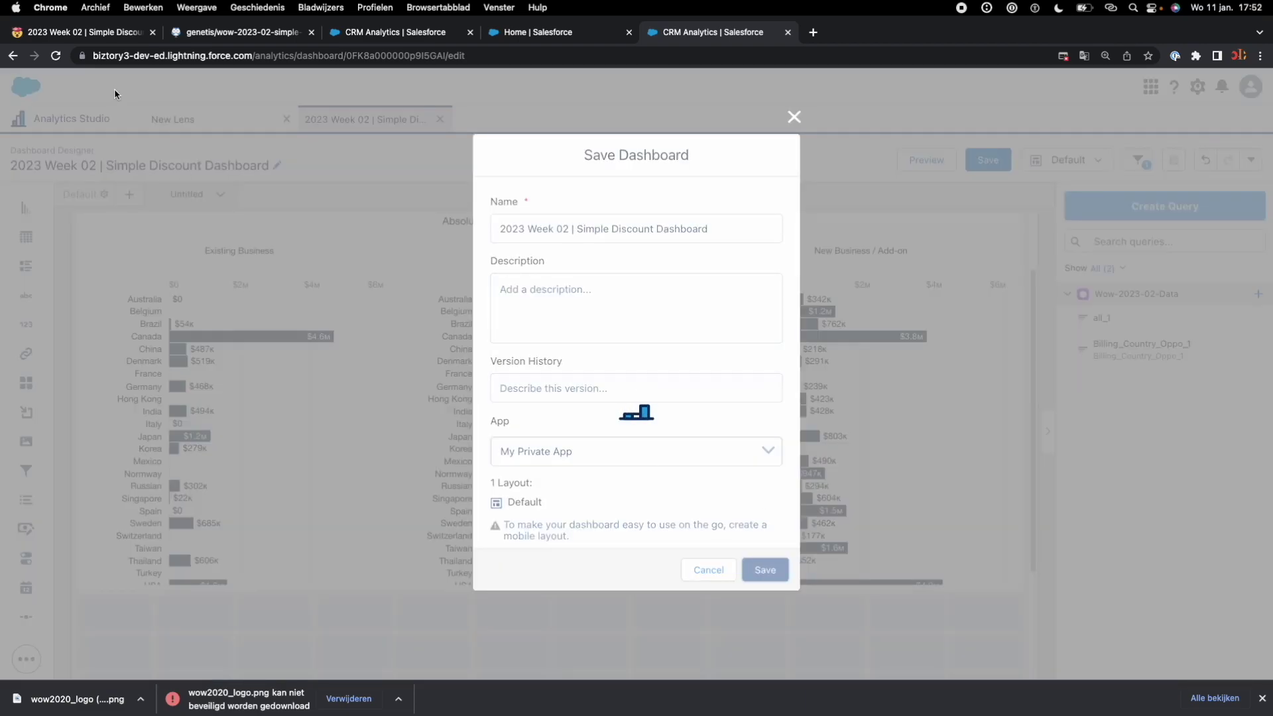
- Review the sorting and colour requirements and the reference image for the Product Category and Product Name bar charts on the challenge page
click(103, 36)
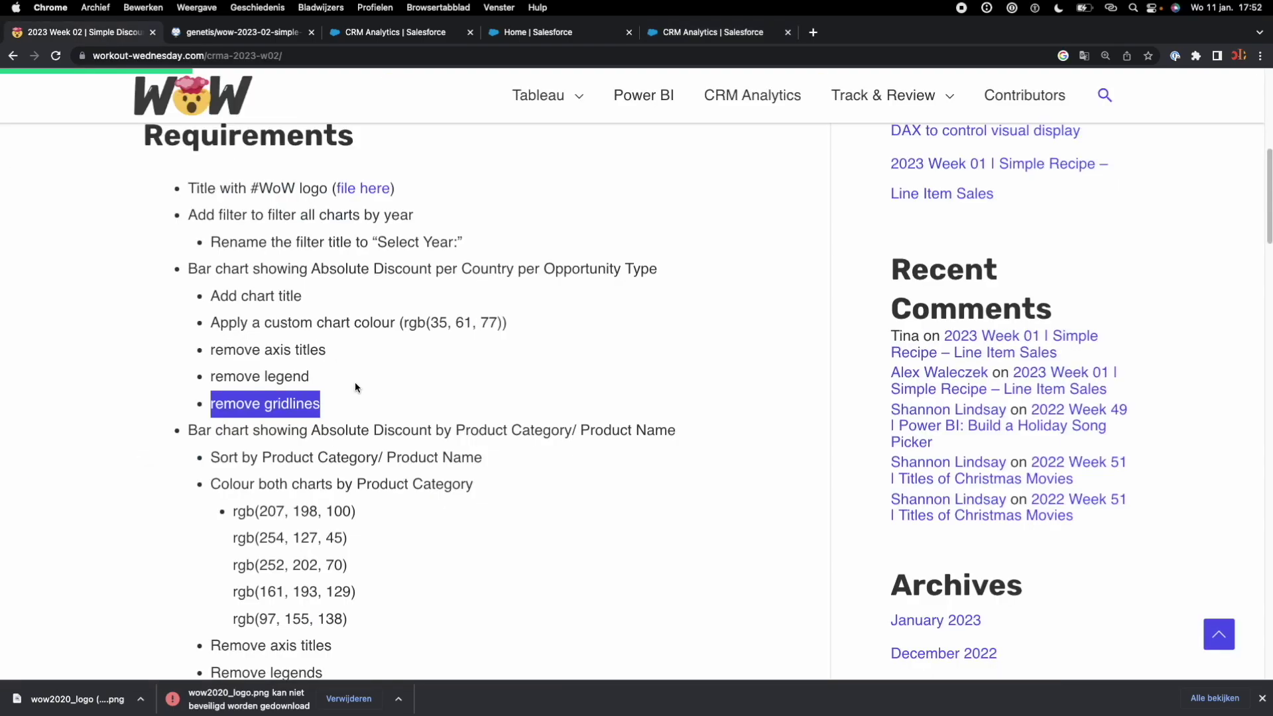
scroll(337, 368, down, 3)
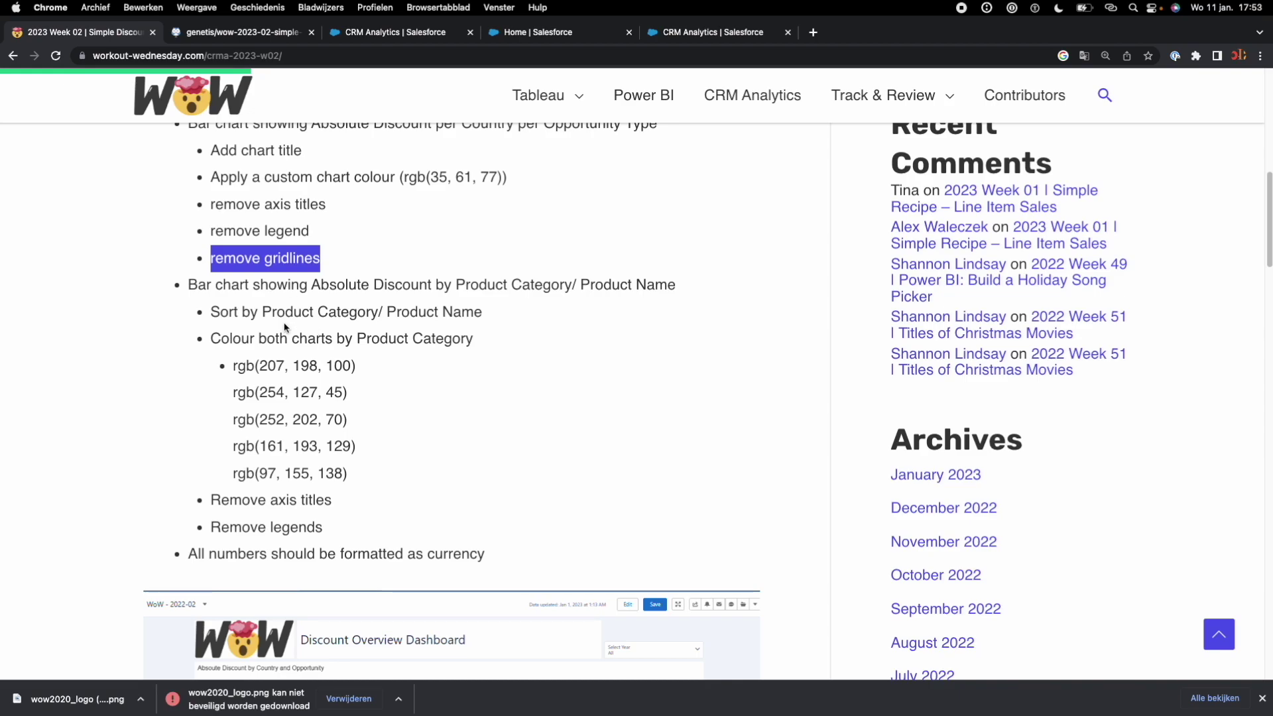
click(224, 315)
drag(211, 315, 491, 331)
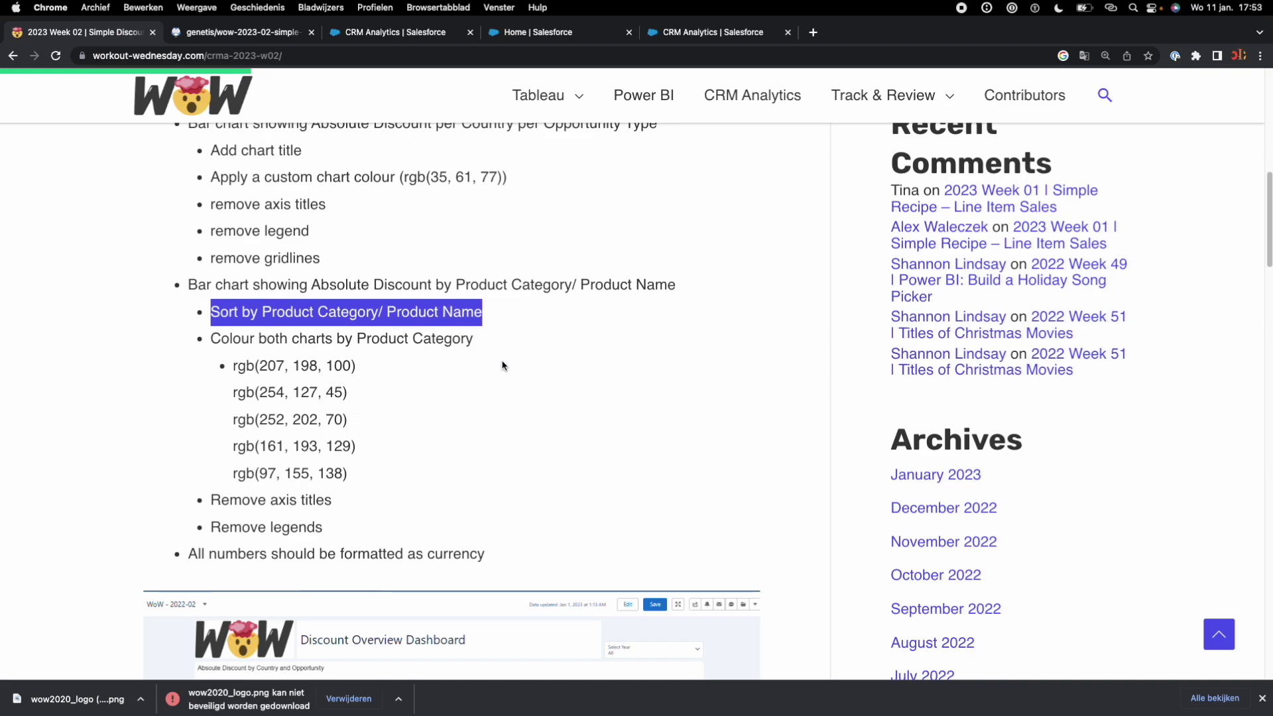
scroll(464, 405, down, 1)
drag(404, 467, 234, 341)
click(416, 449)
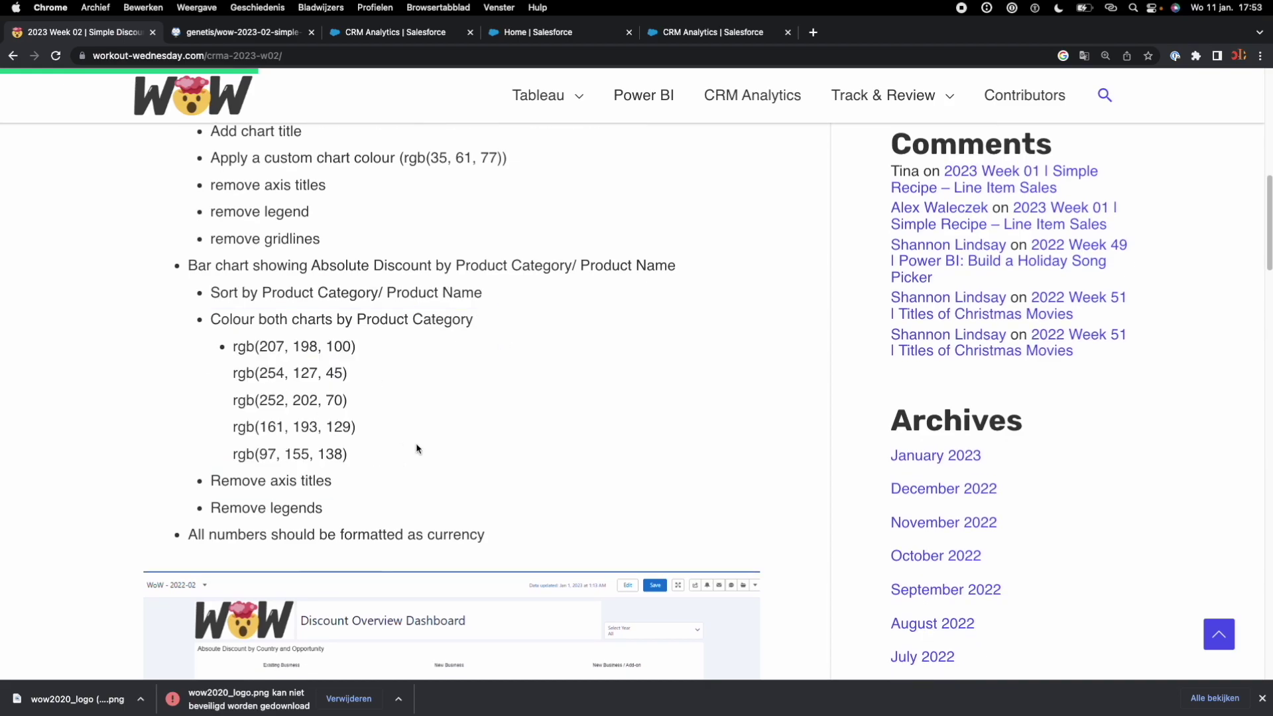
scroll(417, 449, down, 3)
scroll(419, 443, down, 6)
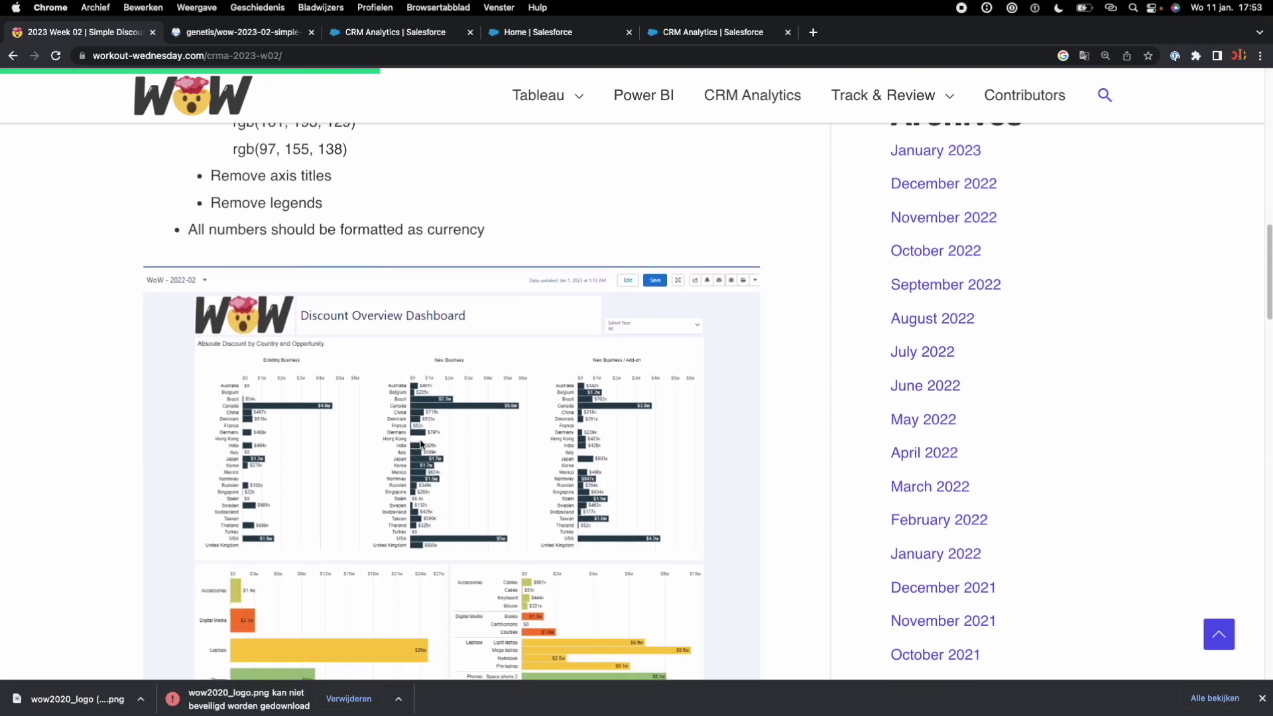
scroll(422, 466, up, 4)
scroll(421, 466, down, 10)
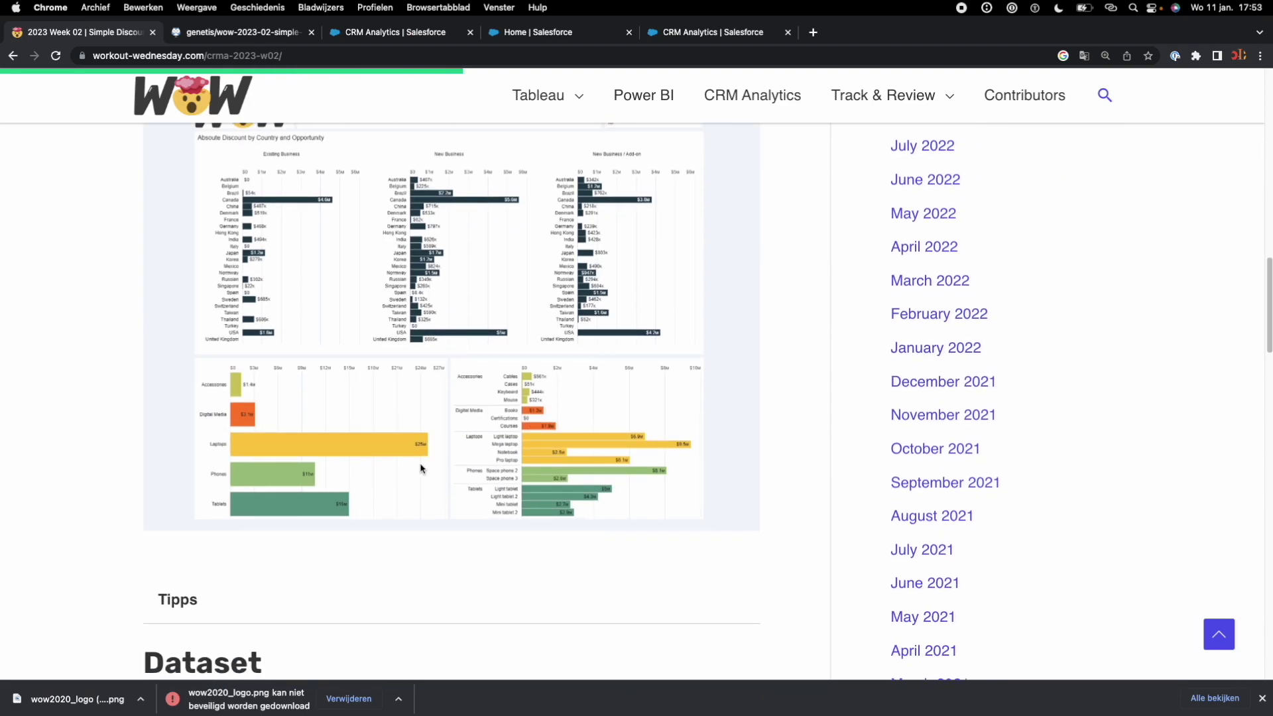
scroll(419, 467, up, 15)
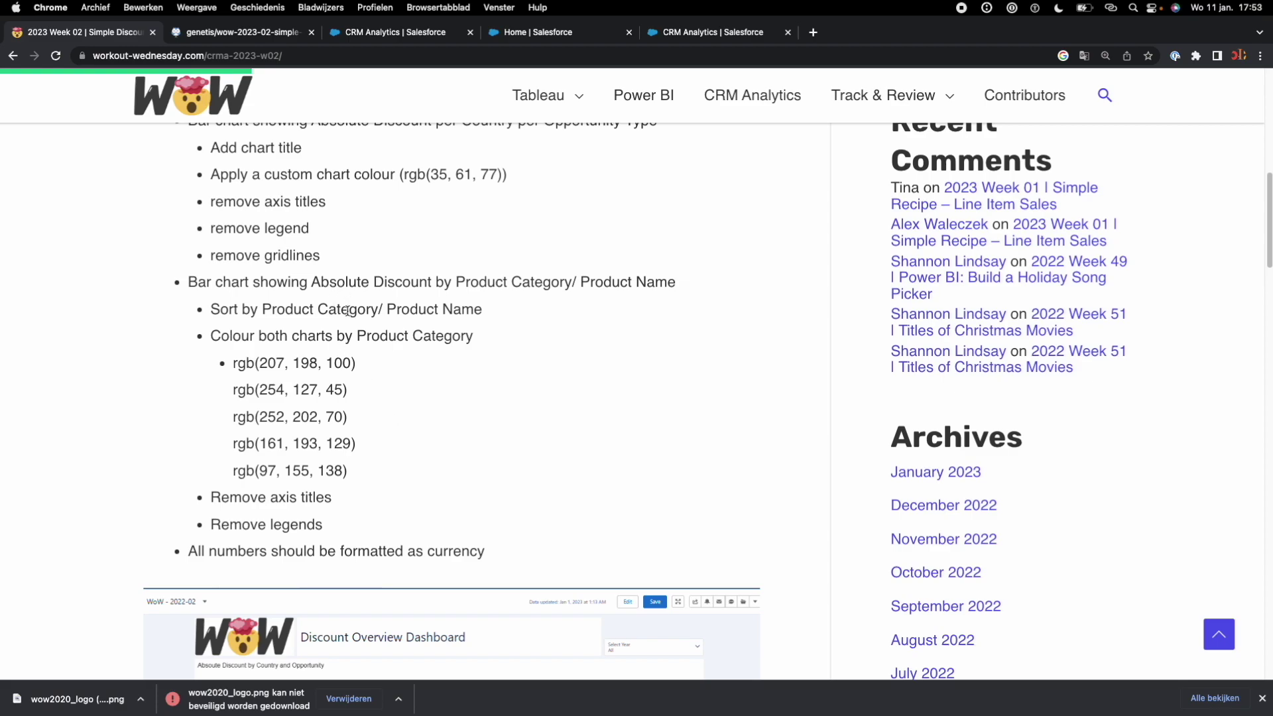
drag(264, 310, 376, 310)
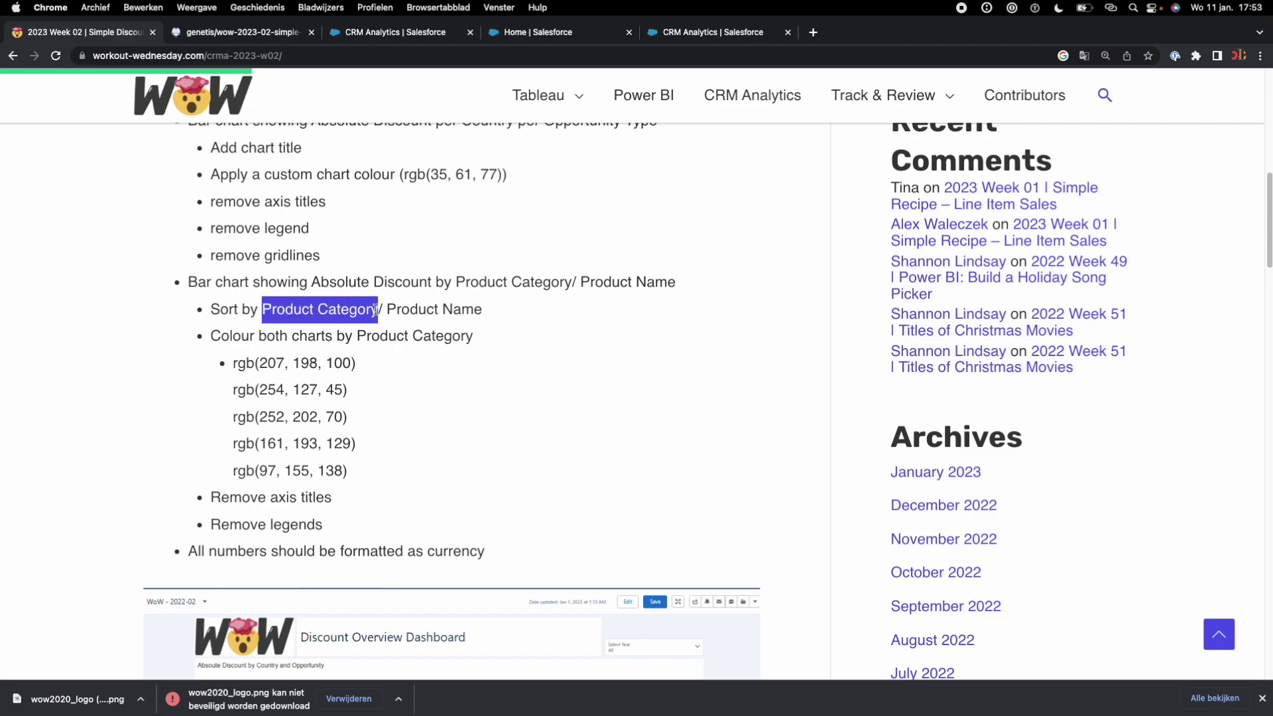
scroll(421, 464, down, 10)
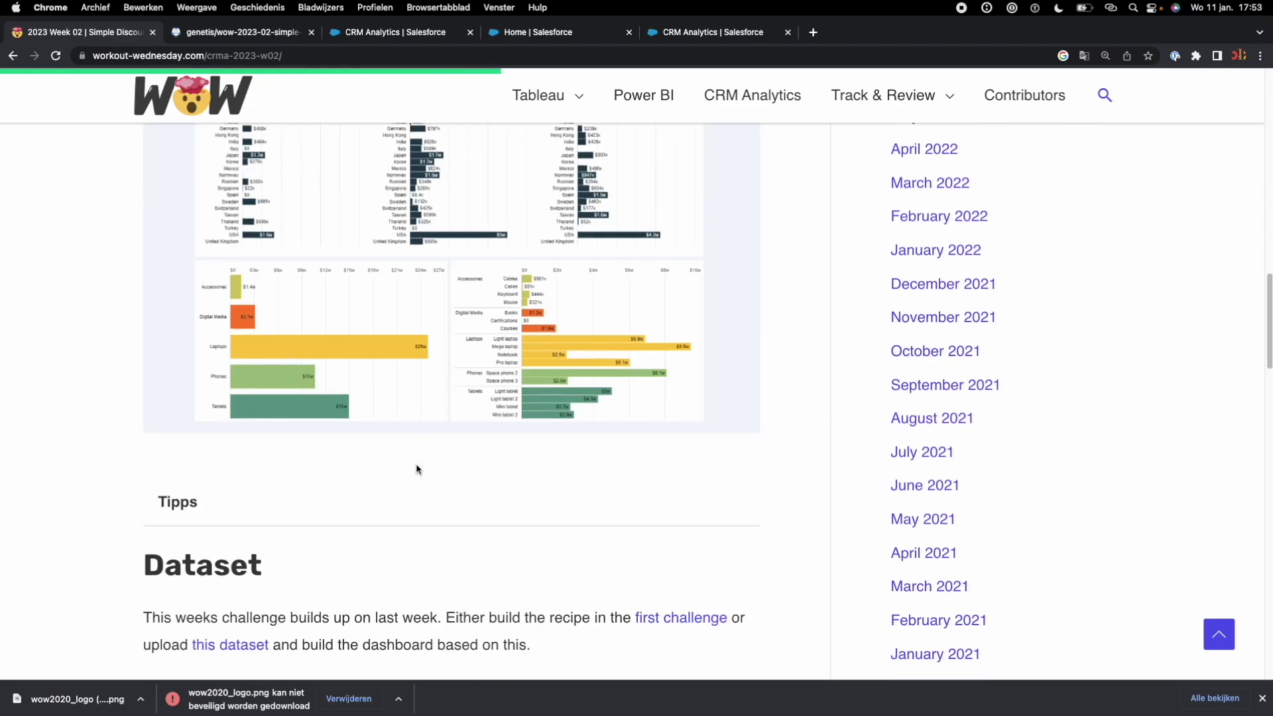
- Place a new chart widget below the country chart in the dashboard and start its query on Wow-2023-02-Data
click(711, 33)
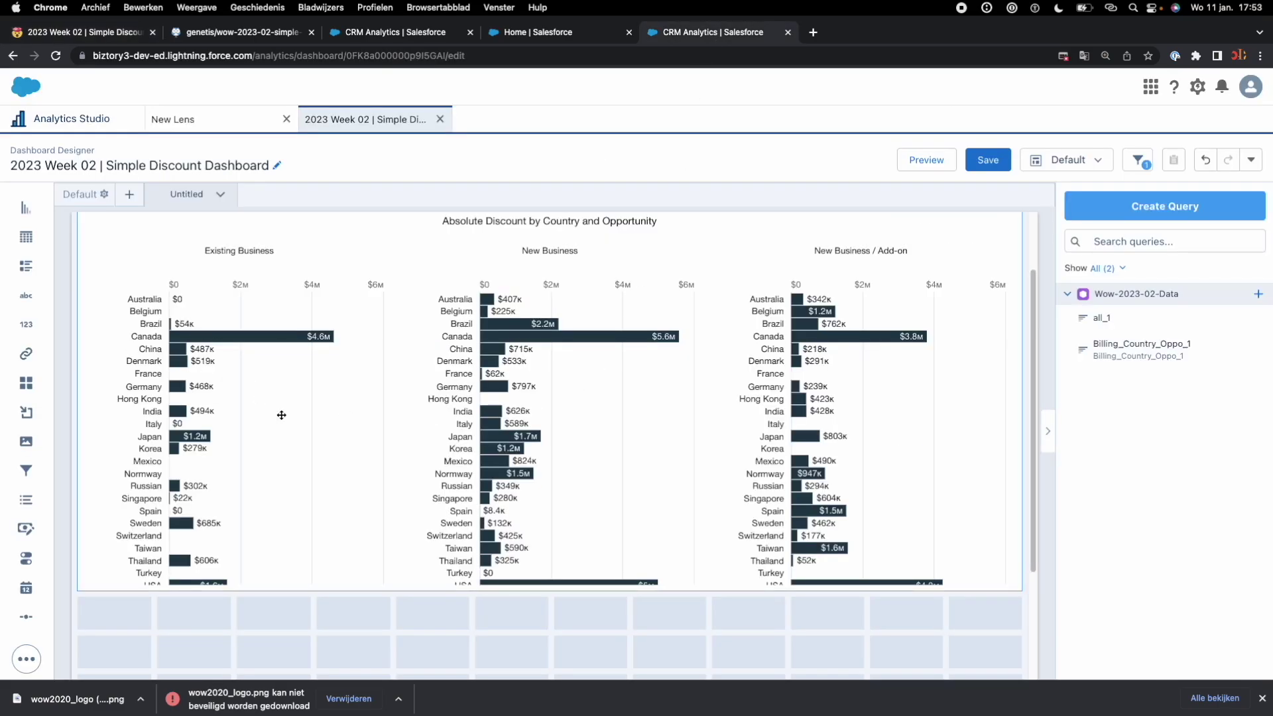
scroll(278, 415, down, 3)
drag(23, 209, 133, 563)
scroll(199, 501, down, 2)
click(197, 456)
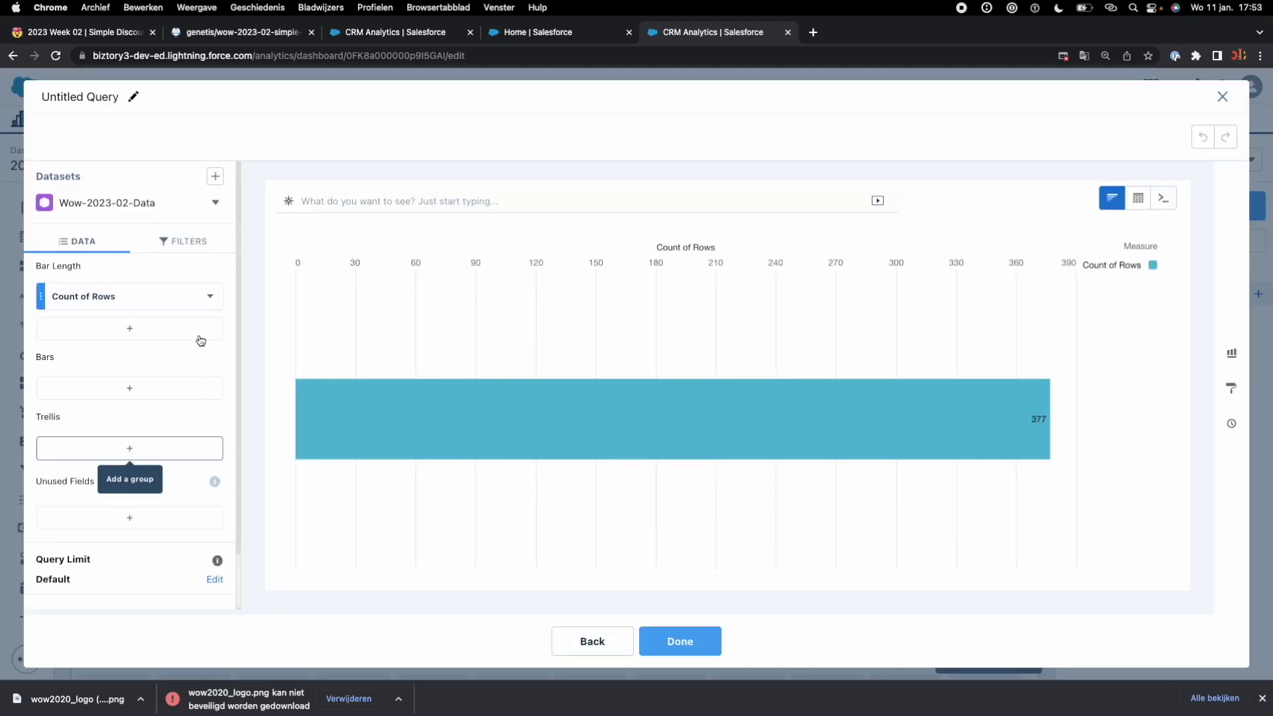
- Set the new chart's bar length to Sum of Absolute Discount
click(210, 296)
click(148, 296)
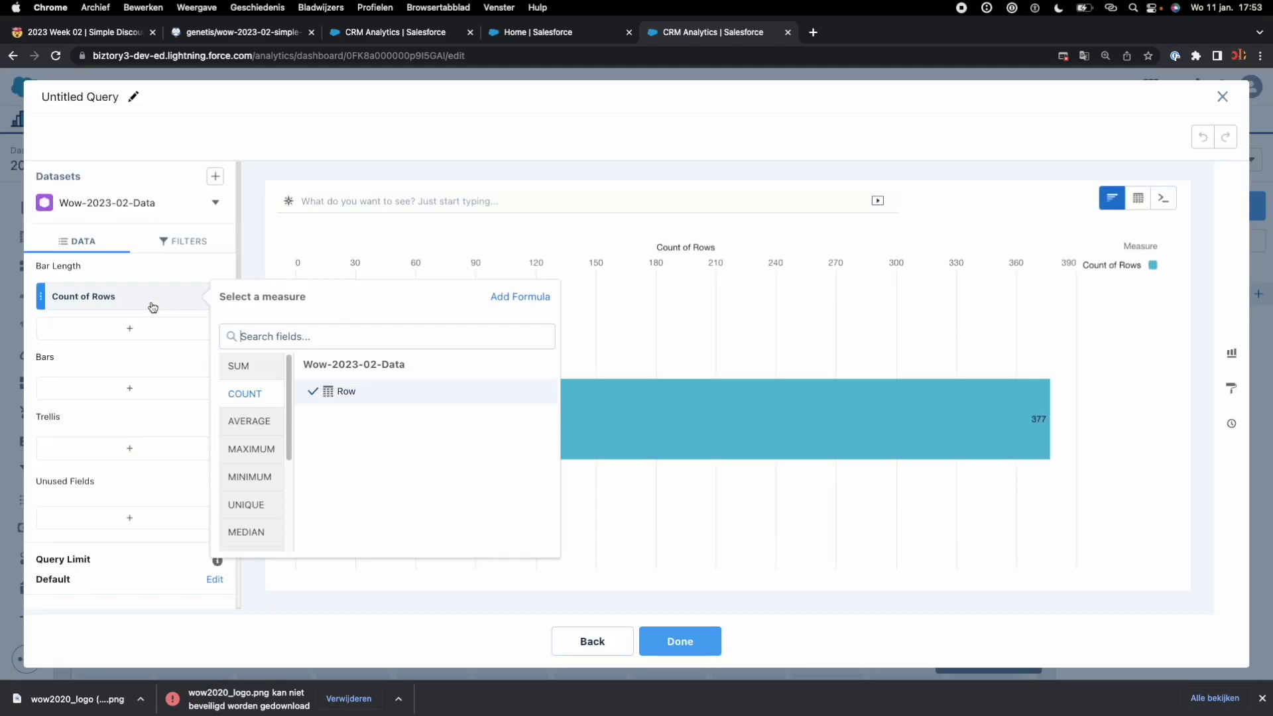
click(246, 366)
click(351, 393)
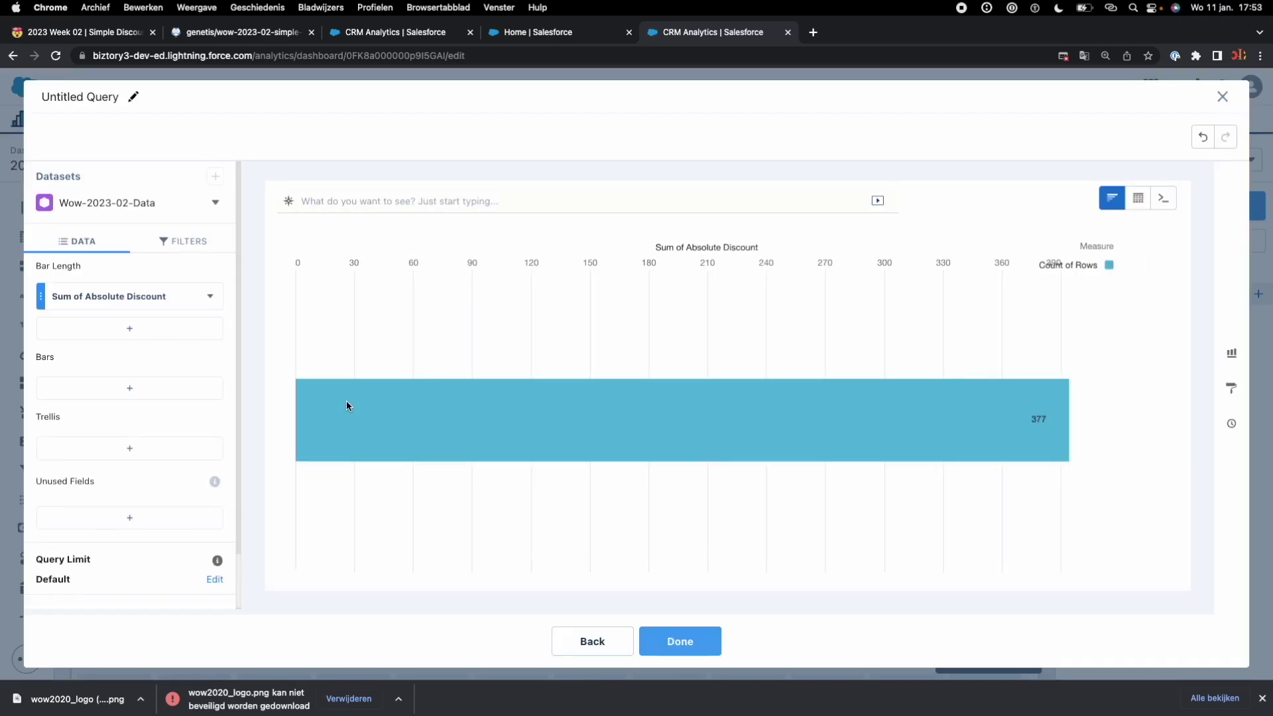
- Group the new chart's bars by Product Family, compare with the reference image, and finish the query to place the chart
click(182, 398)
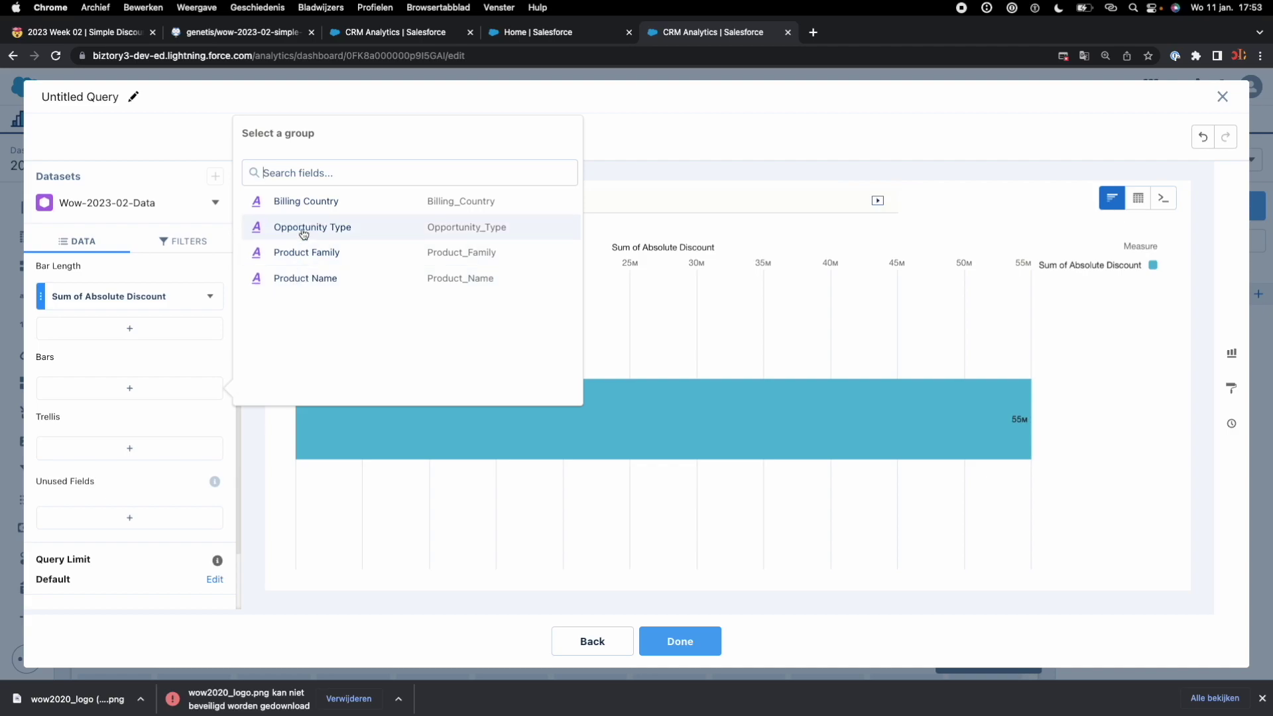
click(306, 253)
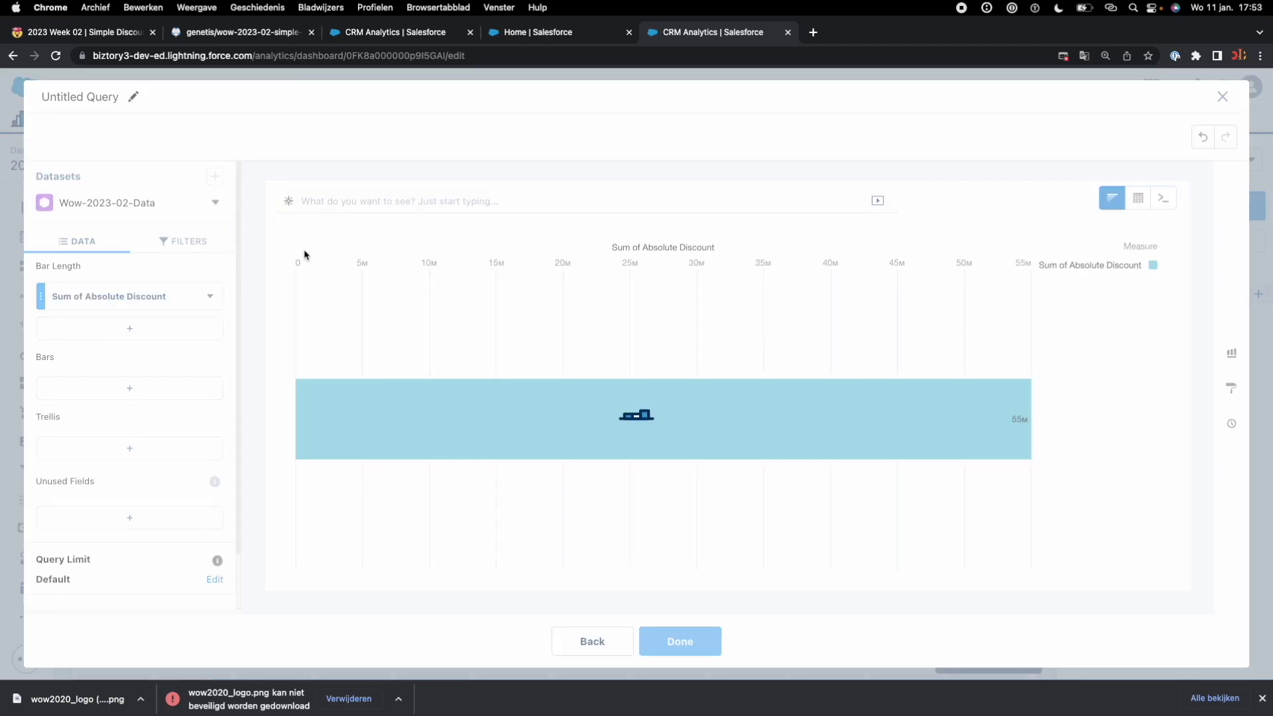
key(super+1)
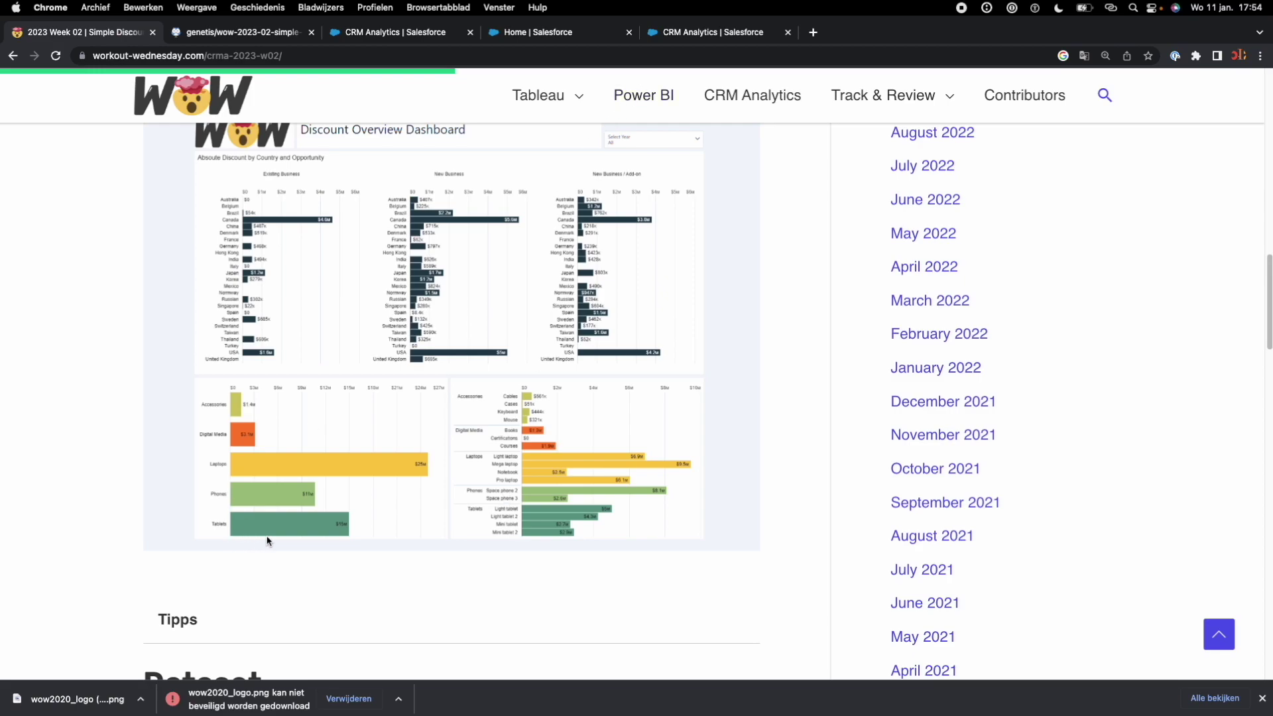
click(713, 32)
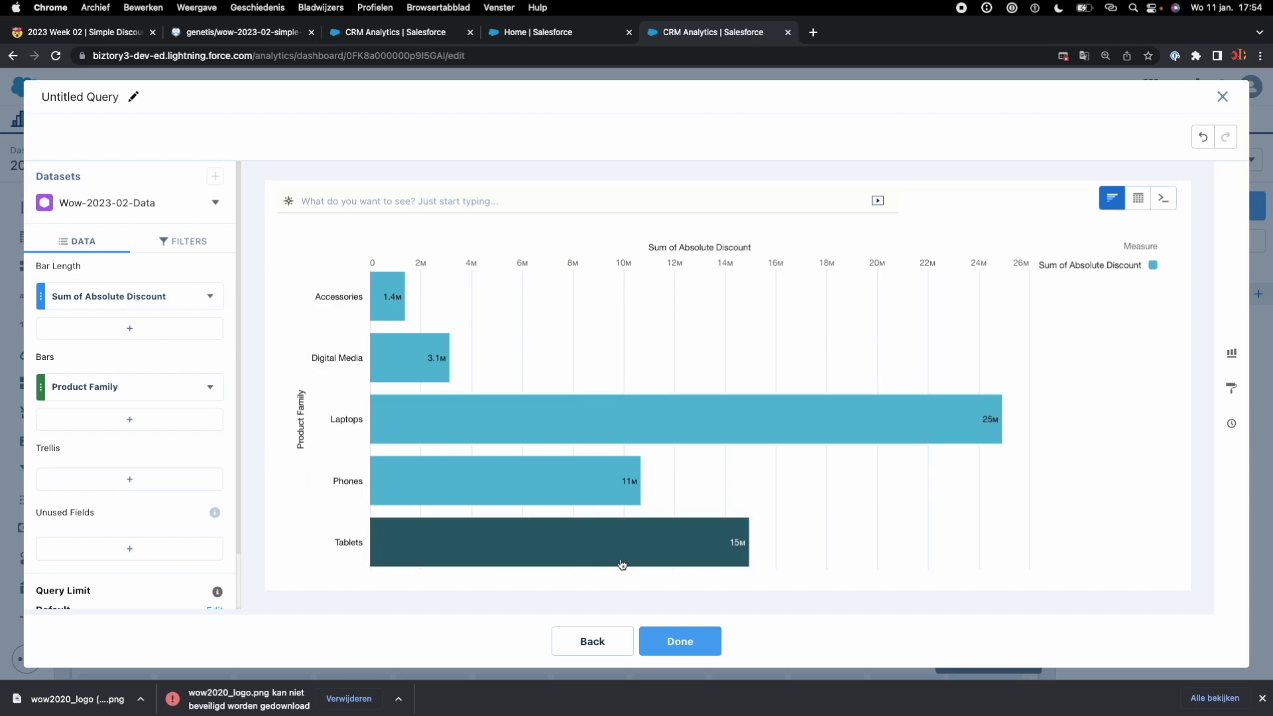
click(680, 640)
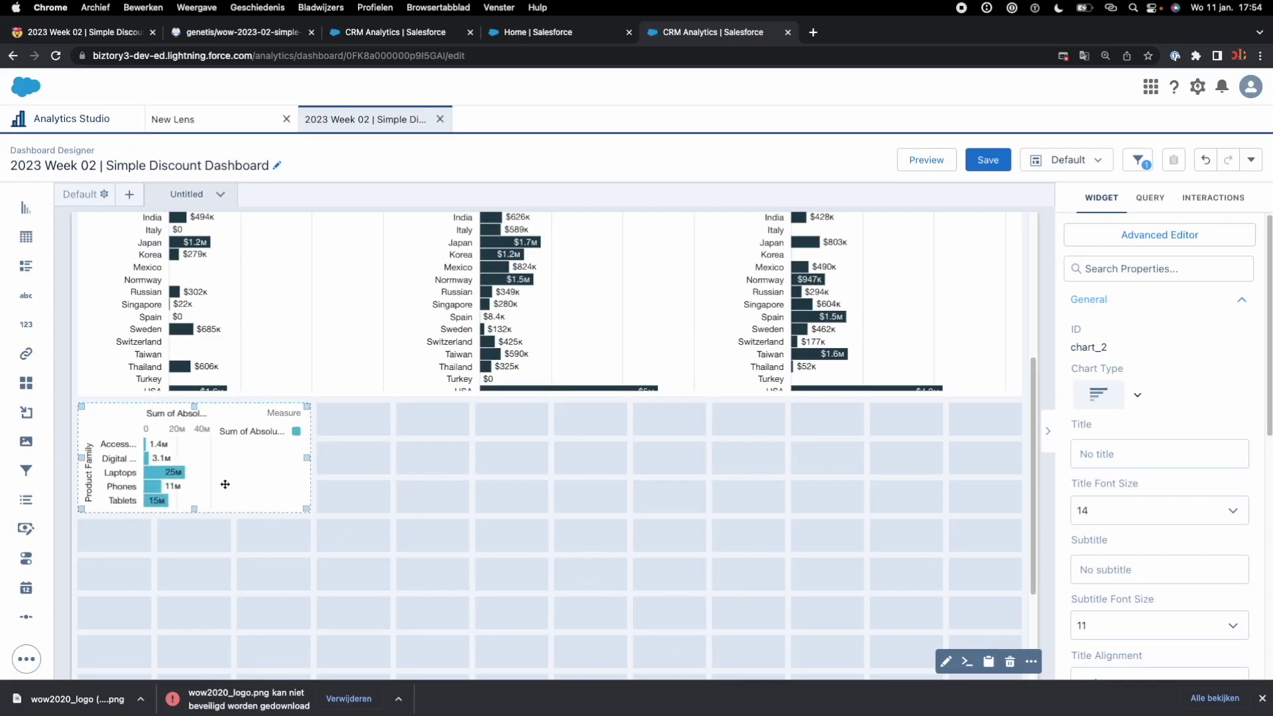
- Enlarge the Product Family chart to six columns by seven rows and place a duplicate of it directly beside it
drag(307, 512, 520, 639)
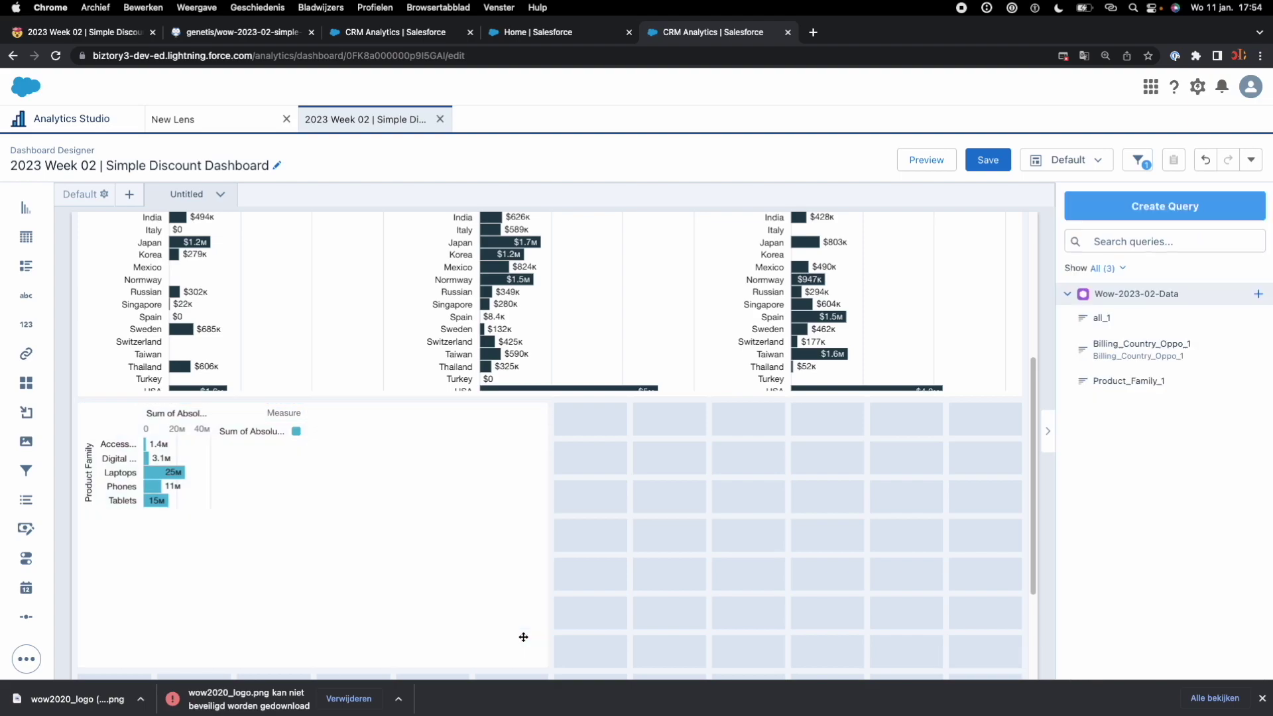
scroll(637, 560, down, 2)
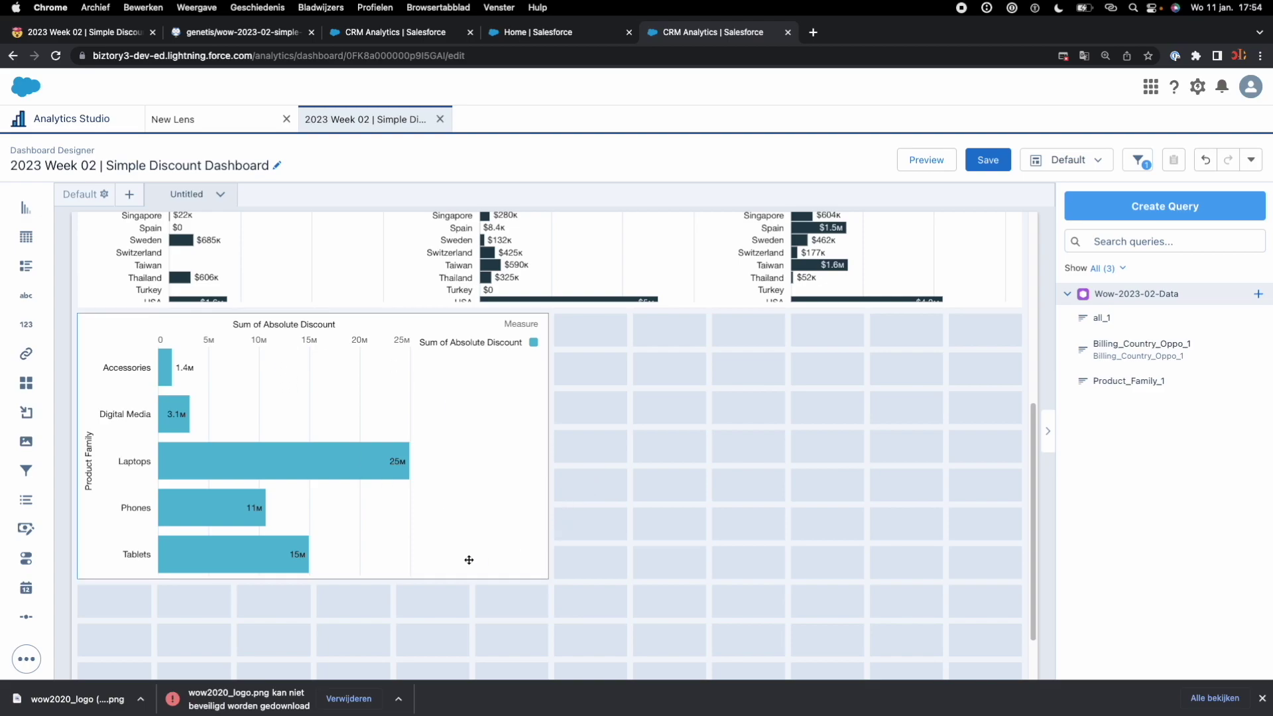
click(455, 537)
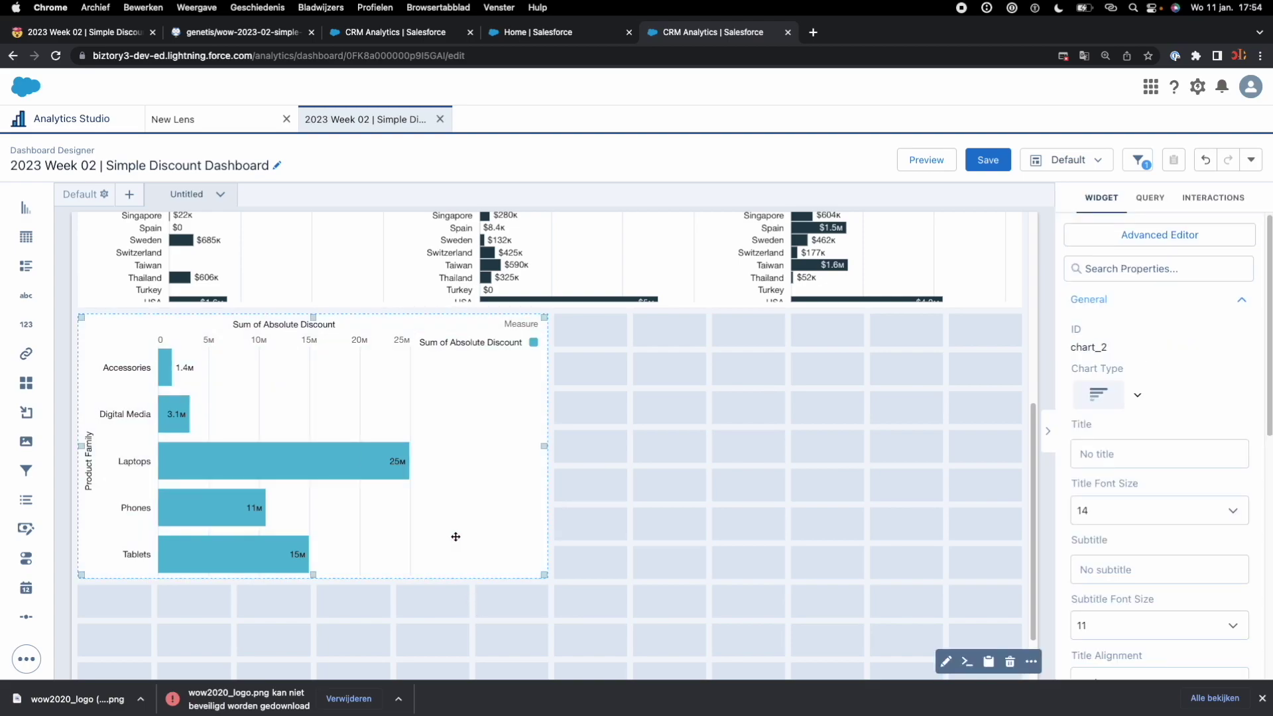
key(super+c)
key(super+v)
scroll(426, 529, down, 5)
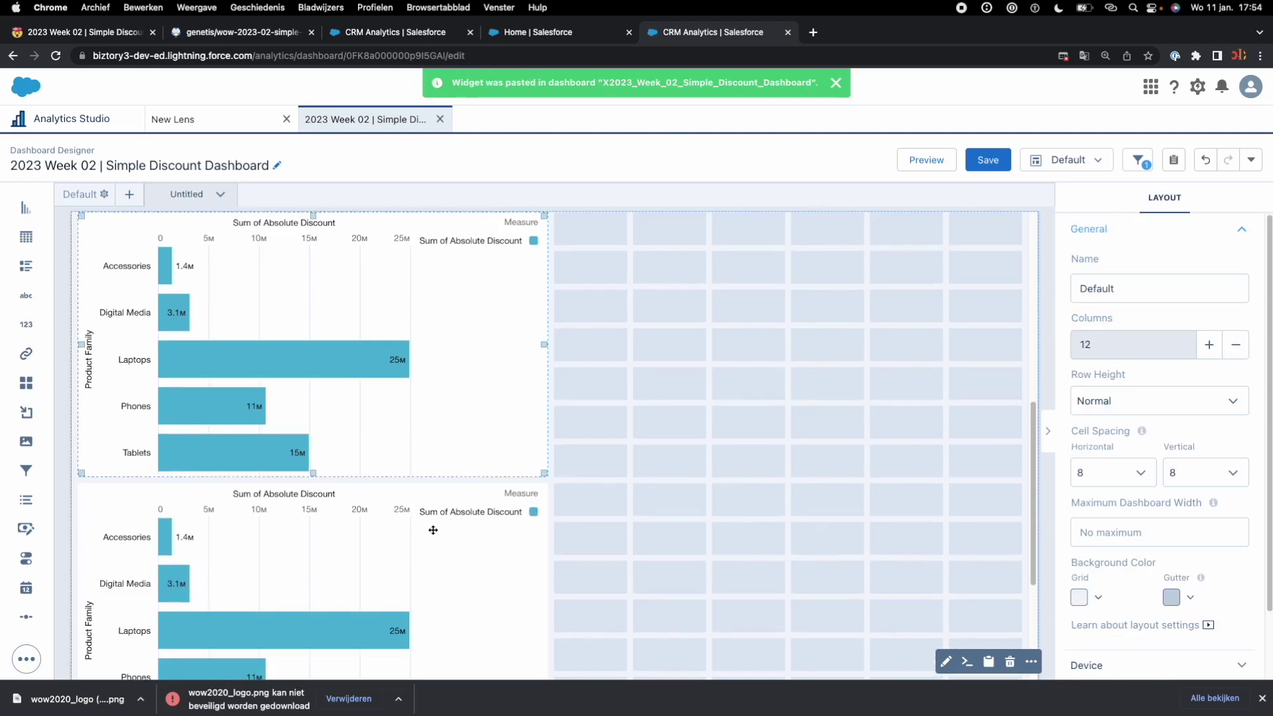
drag(512, 520, 874, 469)
scroll(834, 570, down, 3)
- Change the duplicate chart's bar grouping to Product Name and update the widget
click(825, 372)
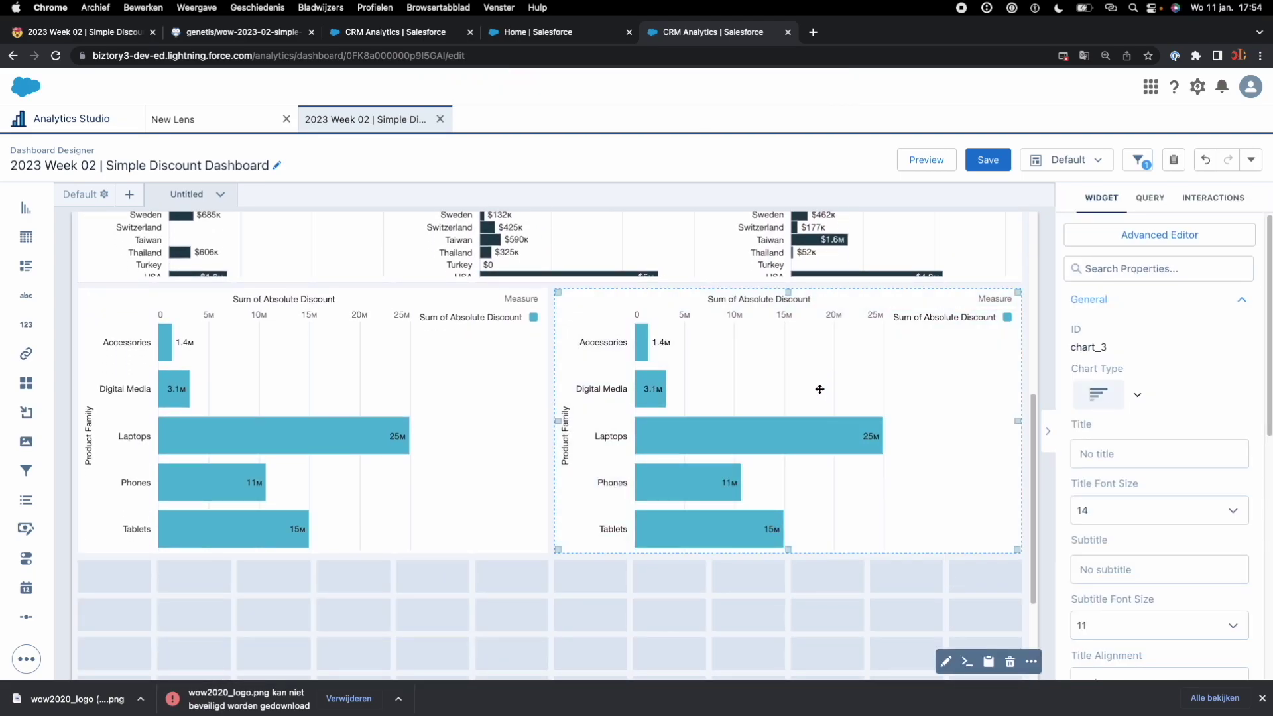
double_click(818, 364)
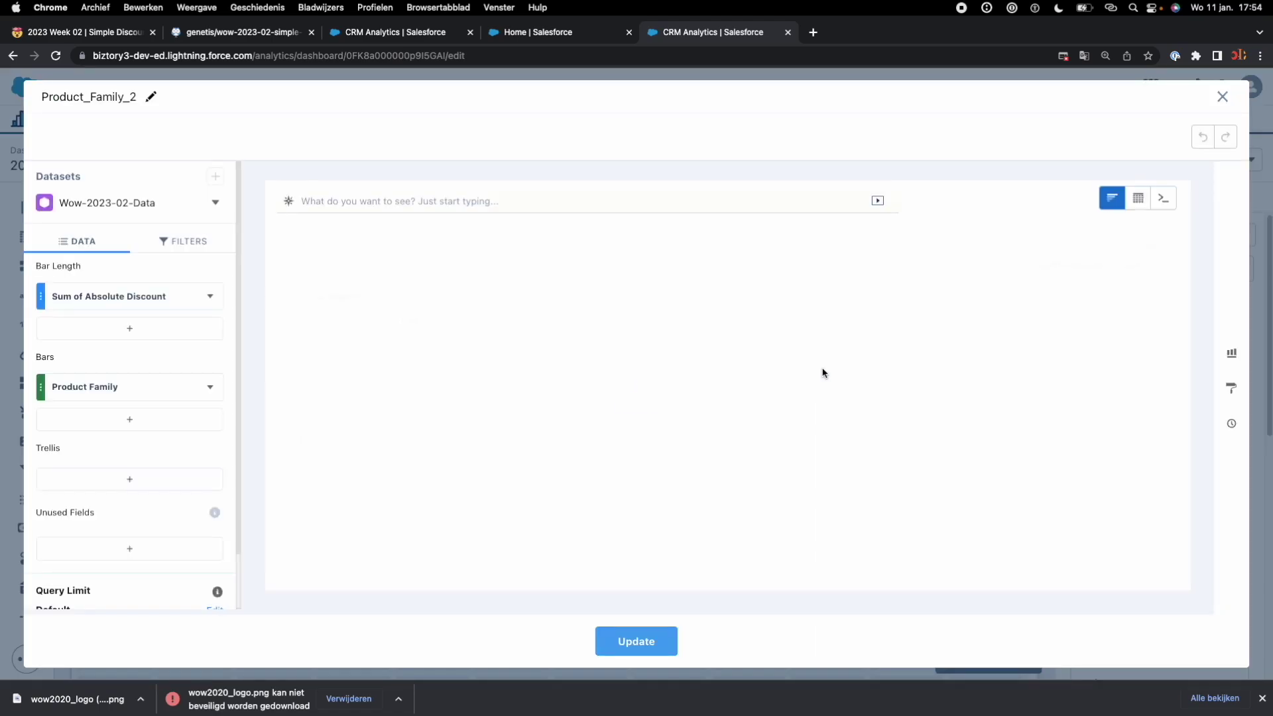
click(193, 390)
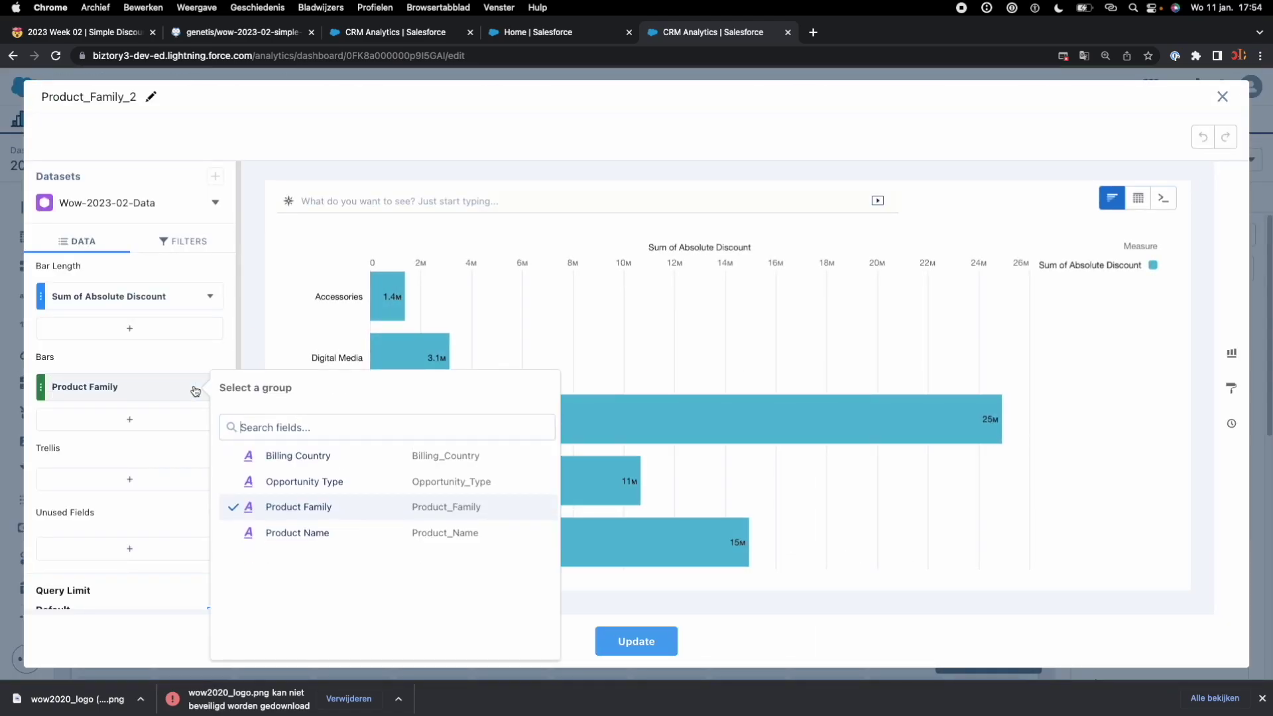
click(300, 537)
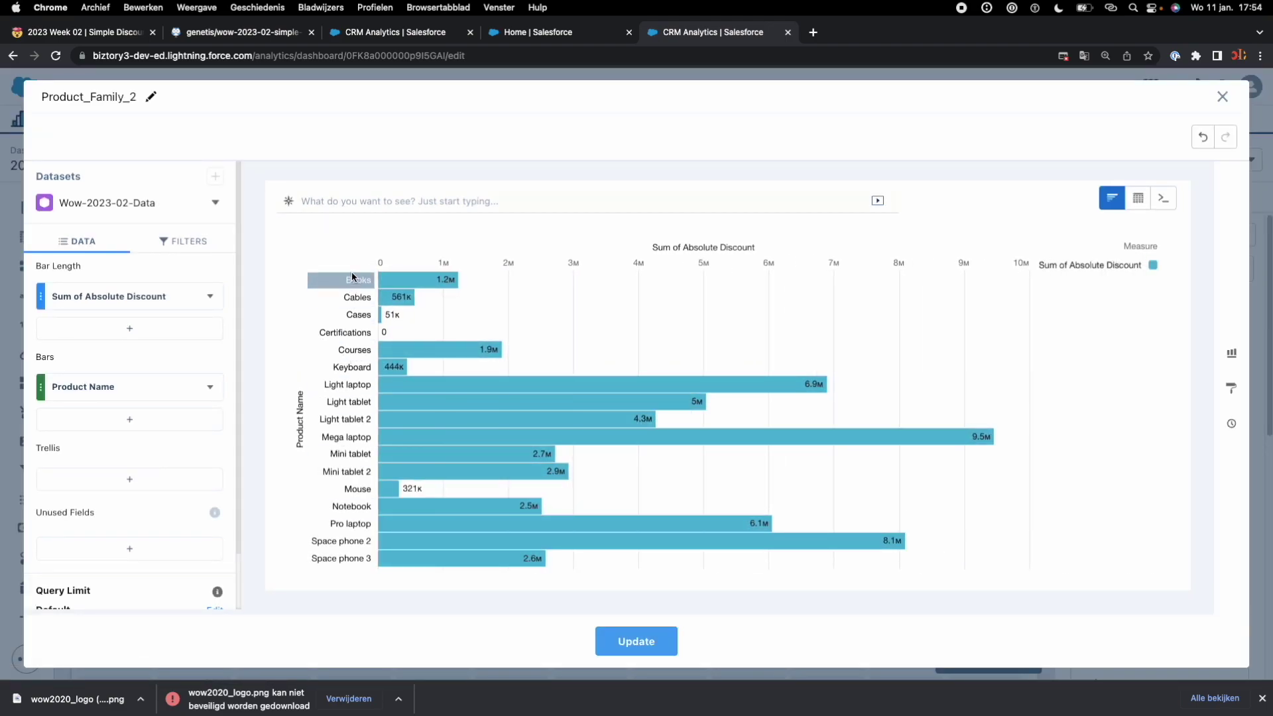
click(656, 644)
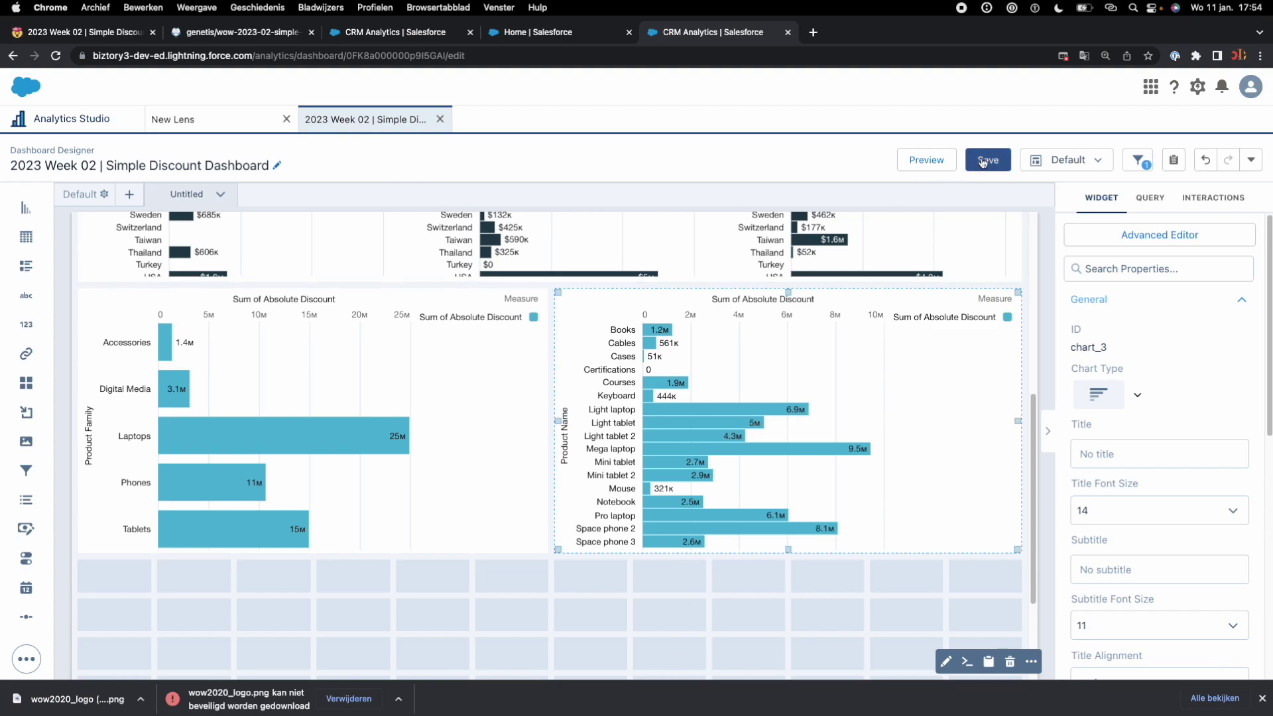
- Compare with the reference image, add Product Family as the grouping before Product Name in the duplicate chart, and update it
key(super+1)
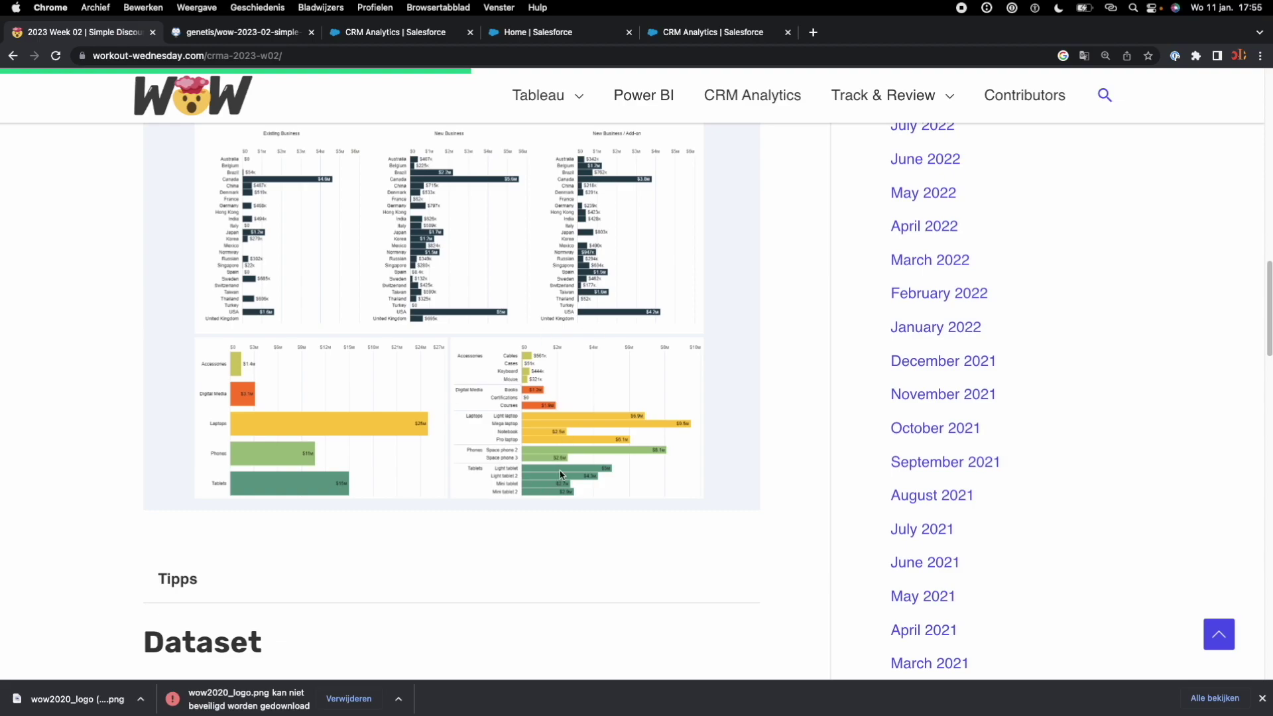
click(682, 32)
double_click(747, 480)
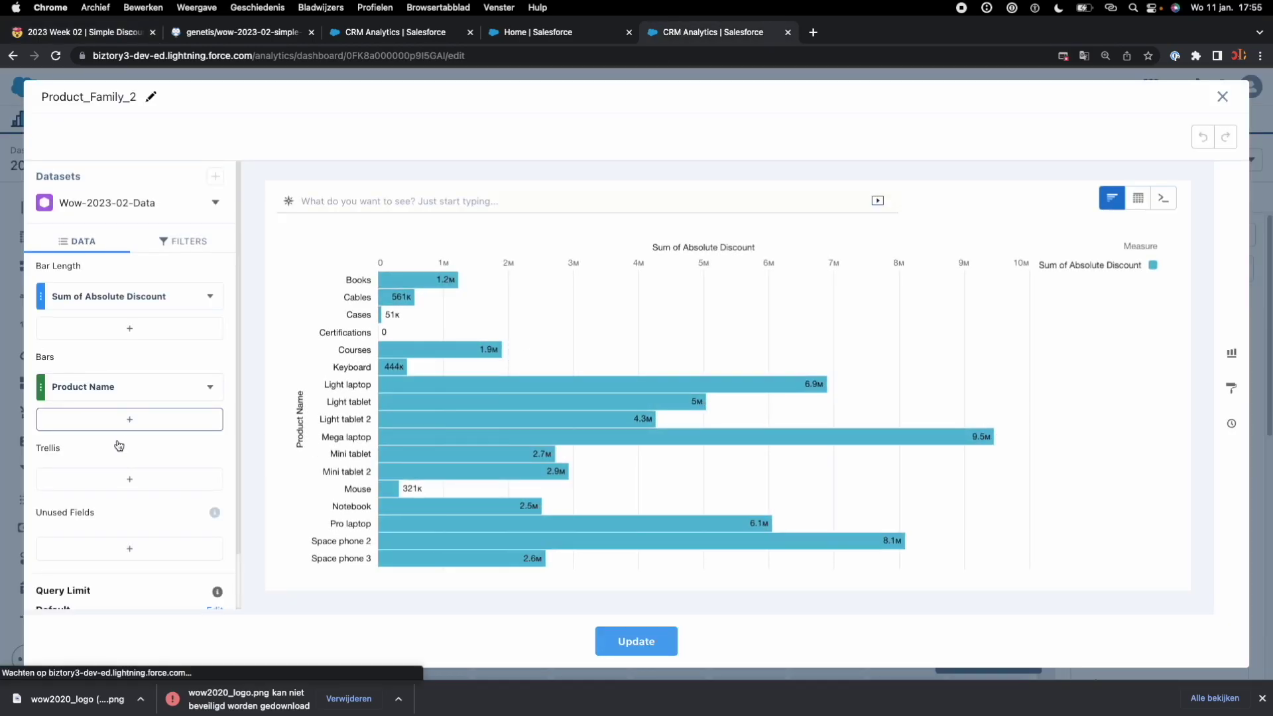
click(123, 421)
click(351, 288)
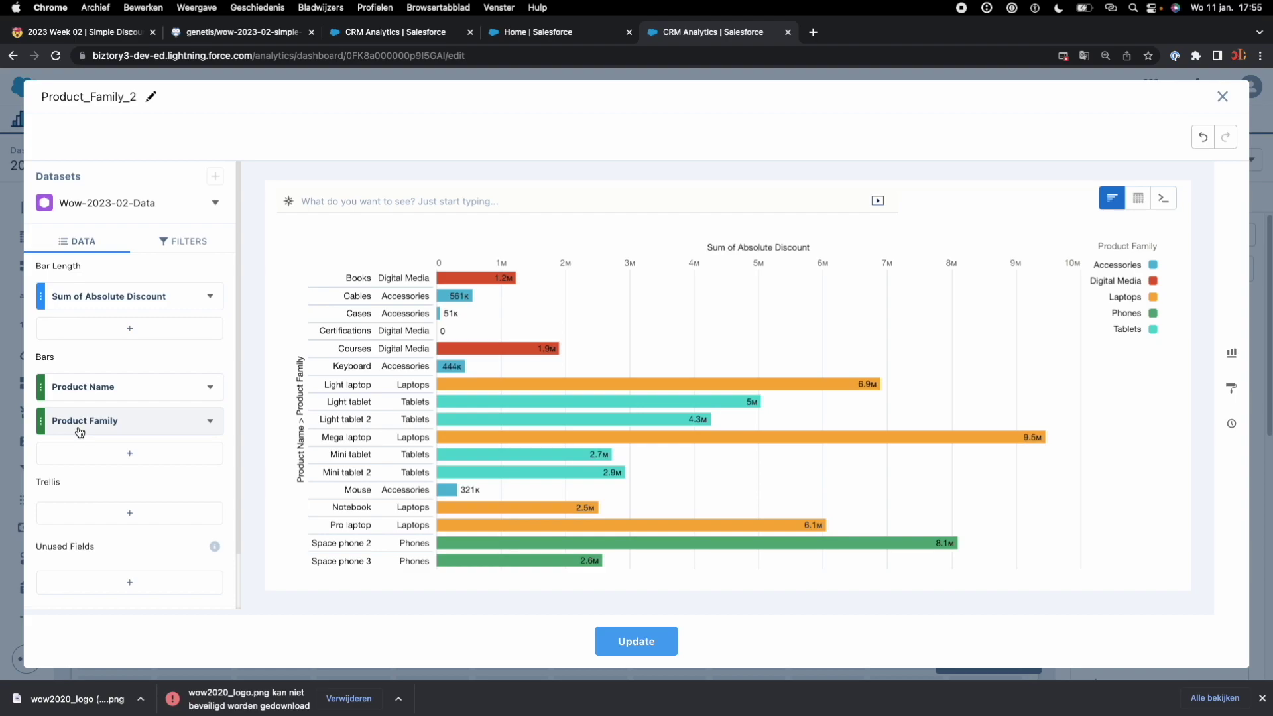
click(107, 431)
drag(106, 431, 108, 389)
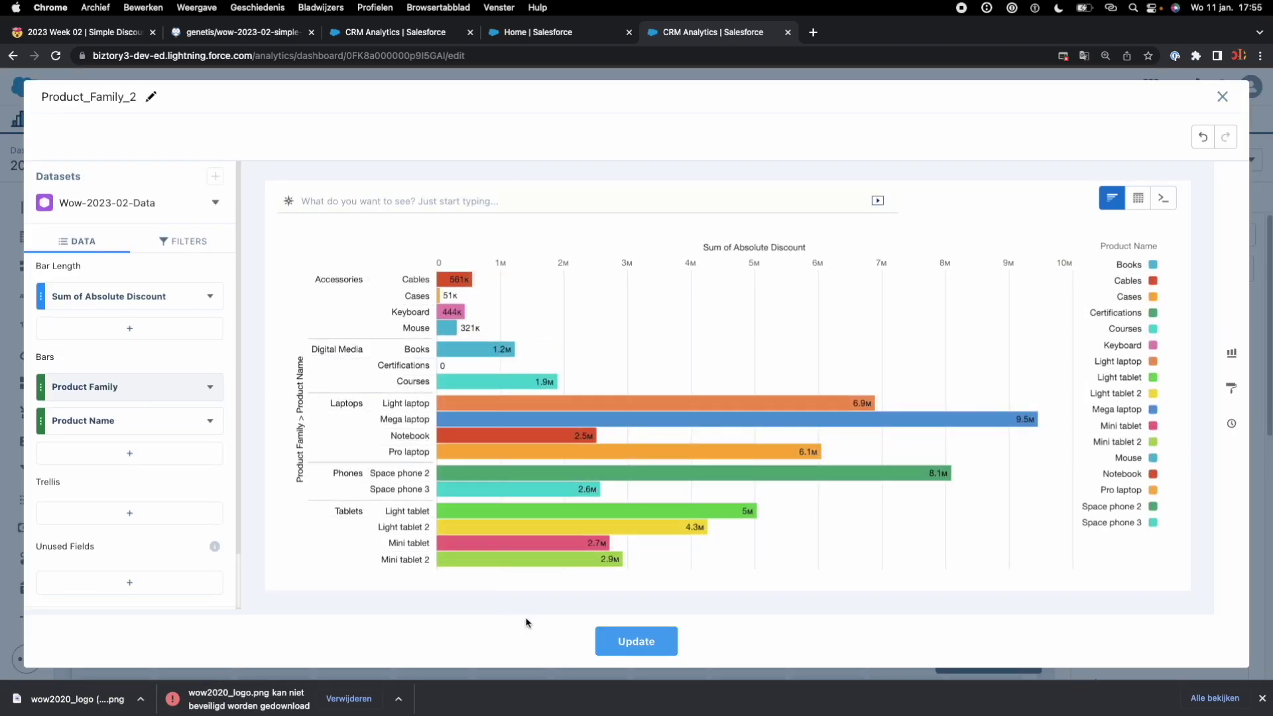
click(613, 646)
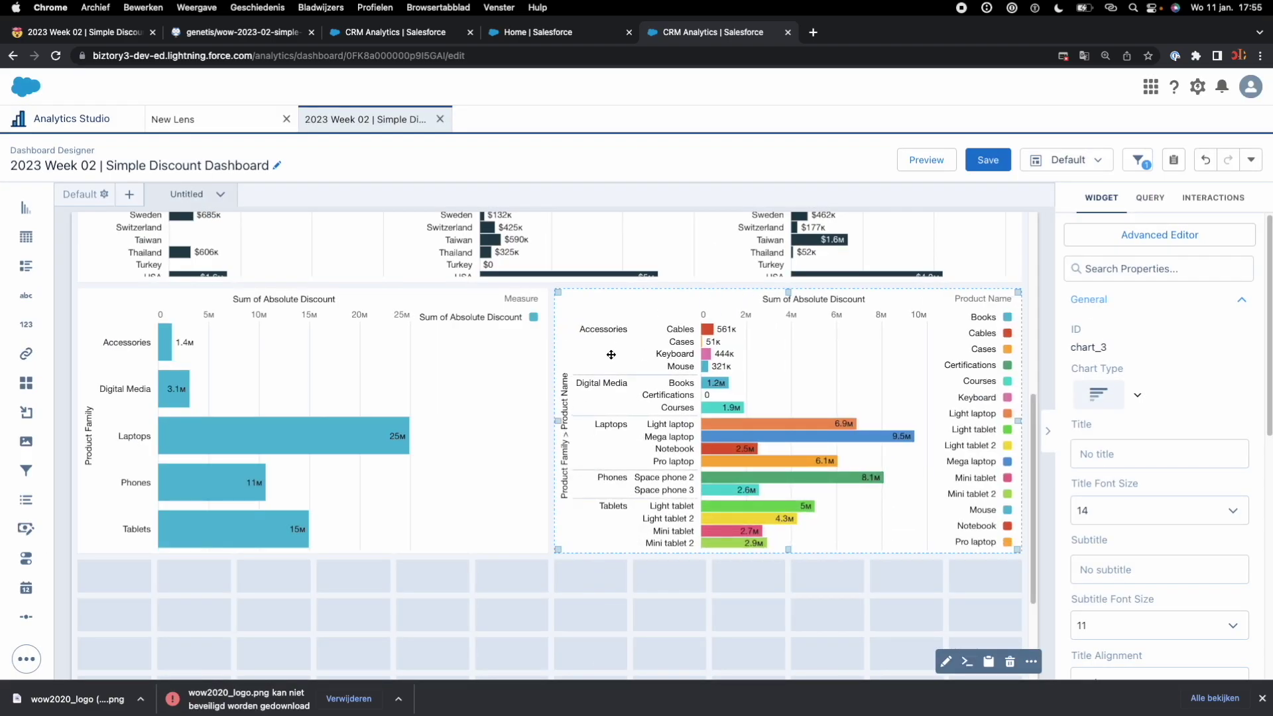
- Check the colour requirements on the challenge page and apply the first product chart's conditional formatting to Product Family
click(118, 38)
scroll(424, 491, up, 7)
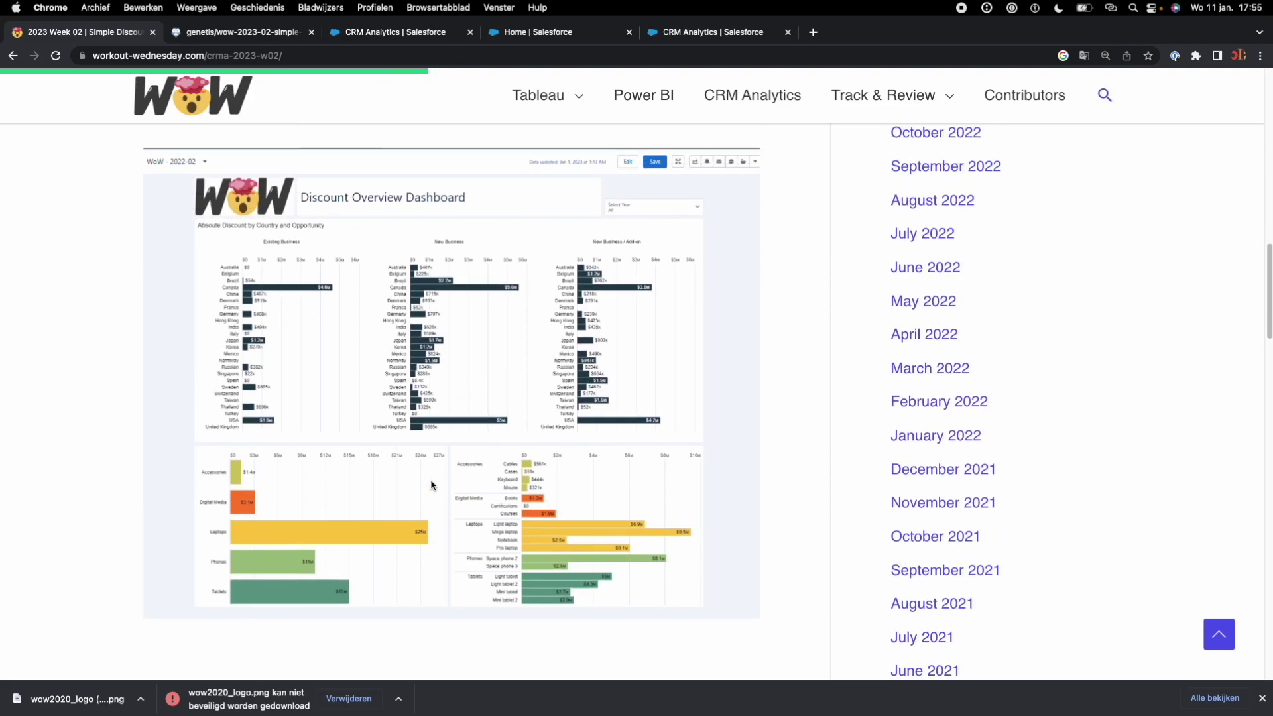
scroll(433, 515, up, 1)
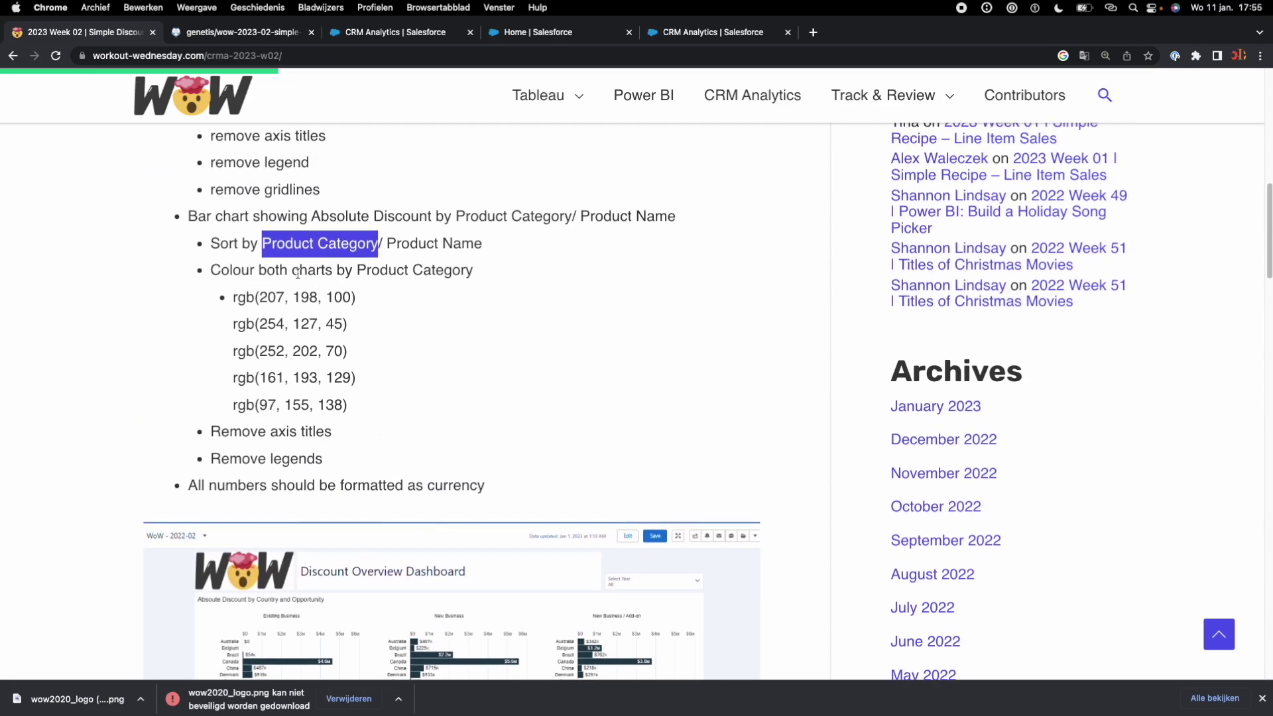
drag(366, 272, 452, 272)
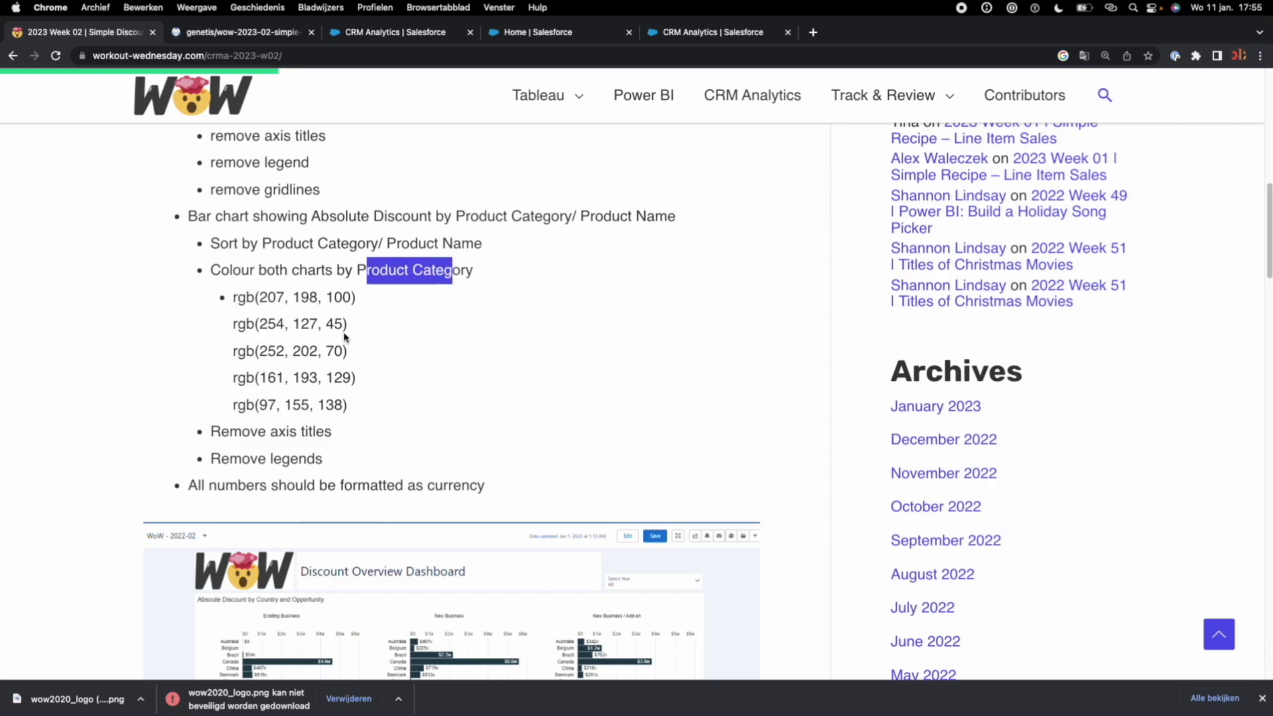
key(ctrl+shift+Tab)
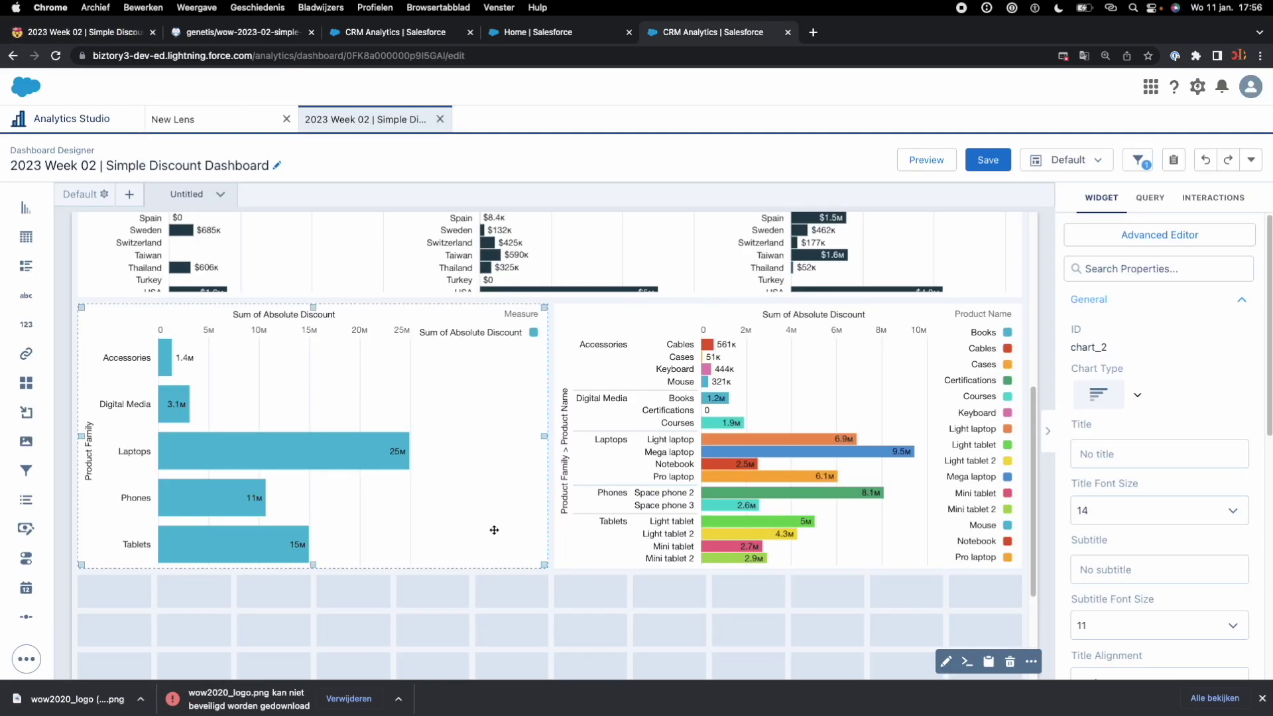
click(508, 608)
click(500, 517)
scroll(1151, 587, down, 5)
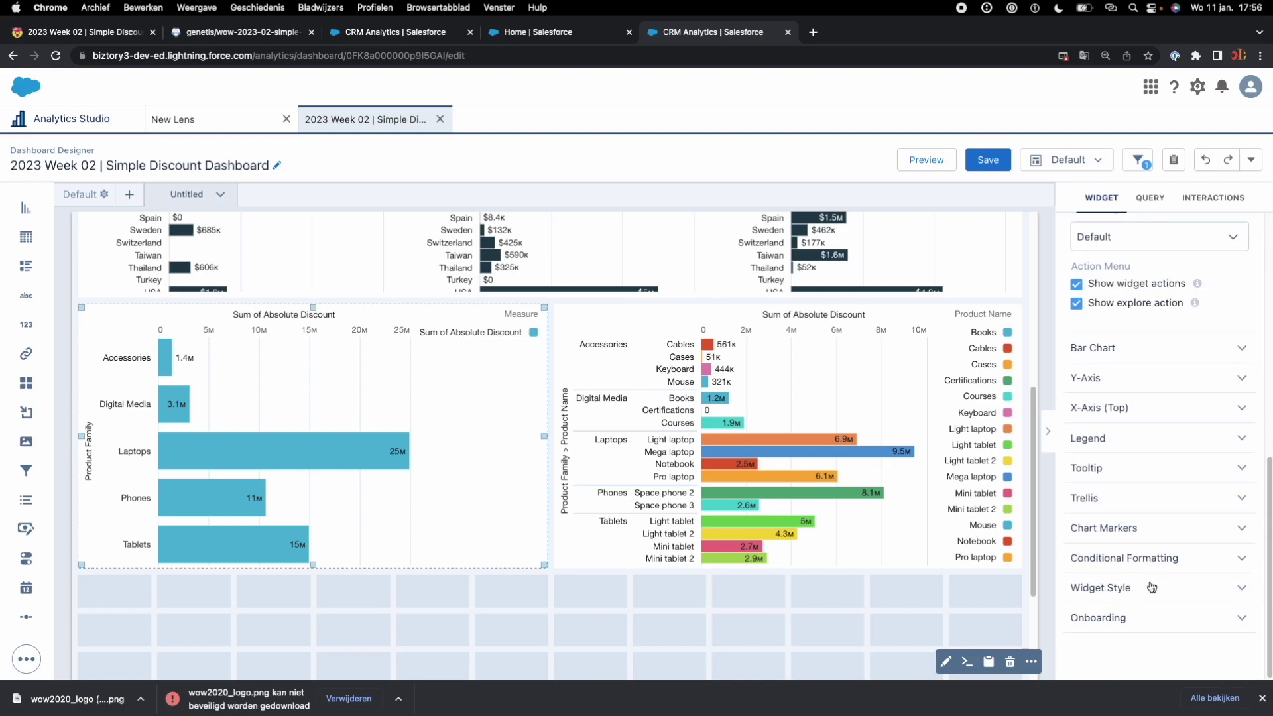
click(1151, 559)
scroll(1141, 530, down, 2)
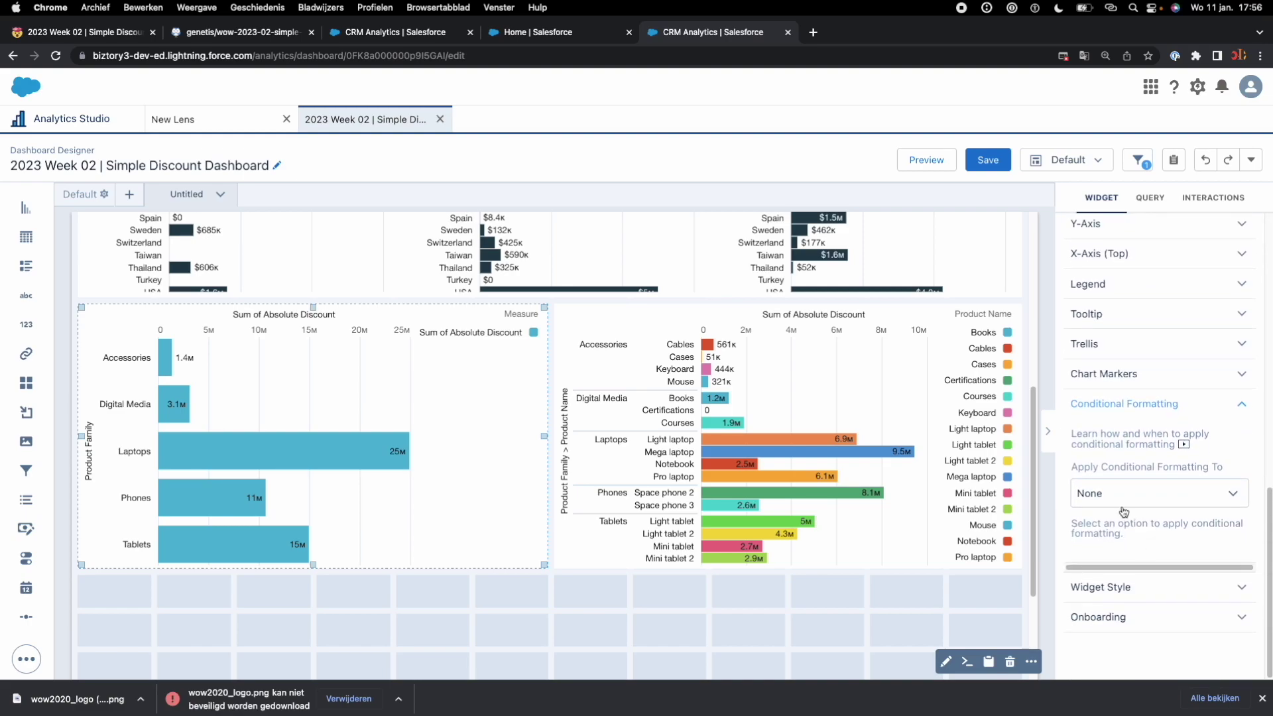
click(1122, 498)
scroll(1128, 514, down, 1)
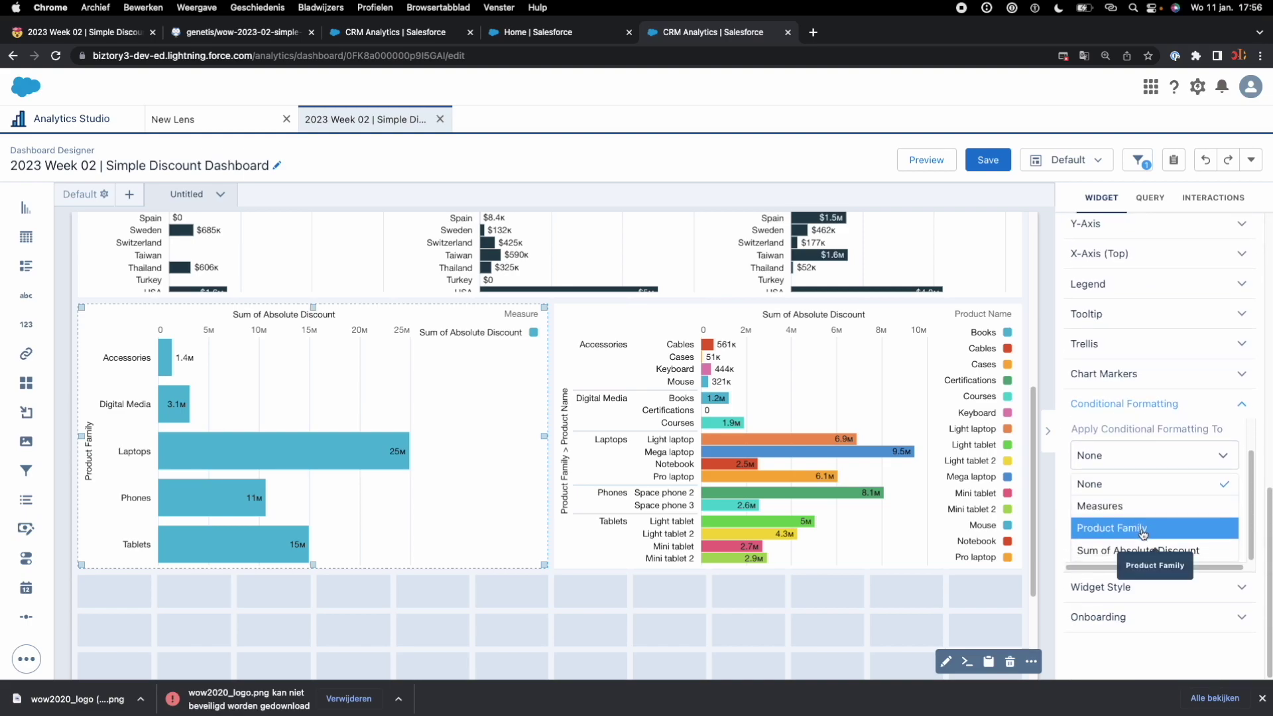
click(1143, 531)
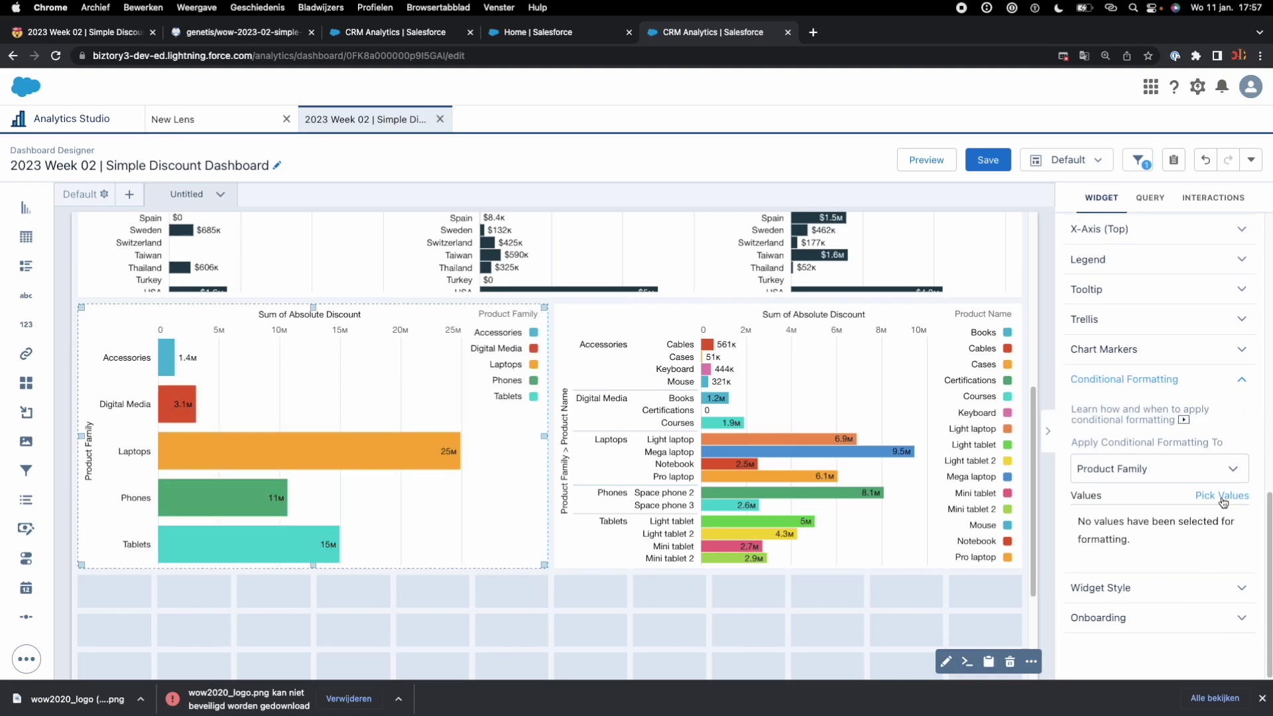
- Add Accessories as a value for the Product Family conditional formatting
click(1224, 497)
click(1127, 471)
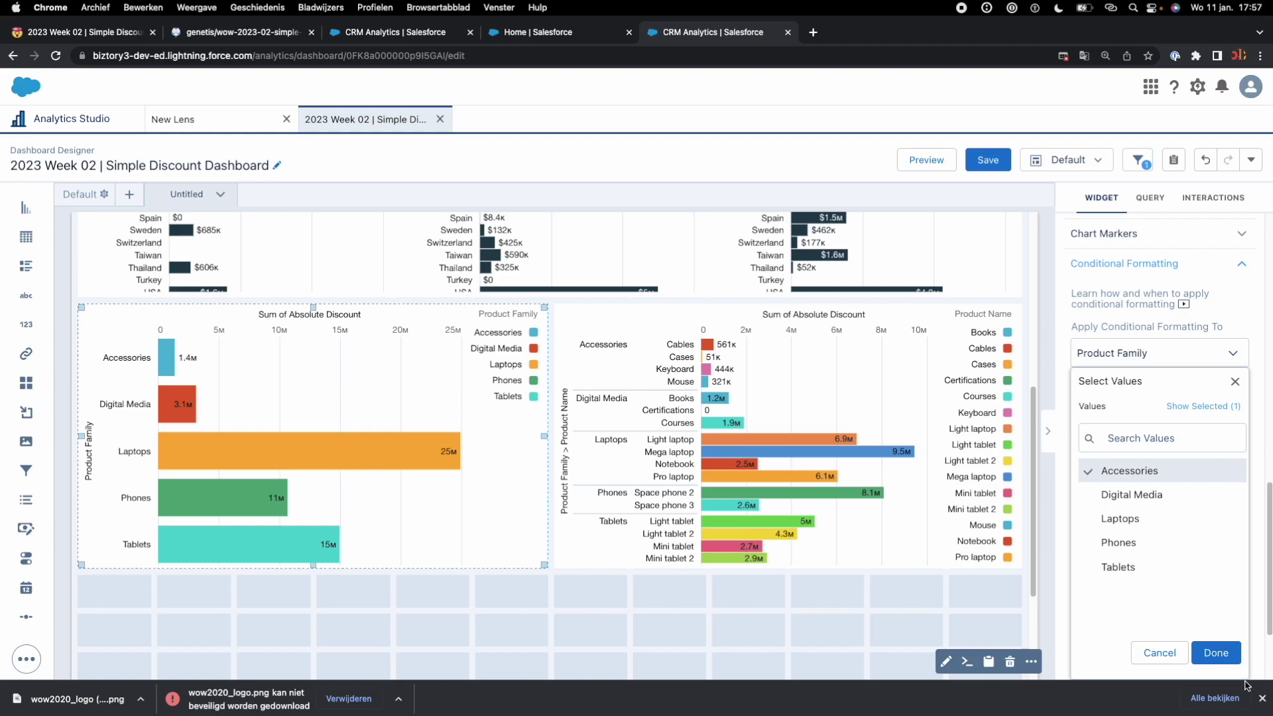
click(1226, 657)
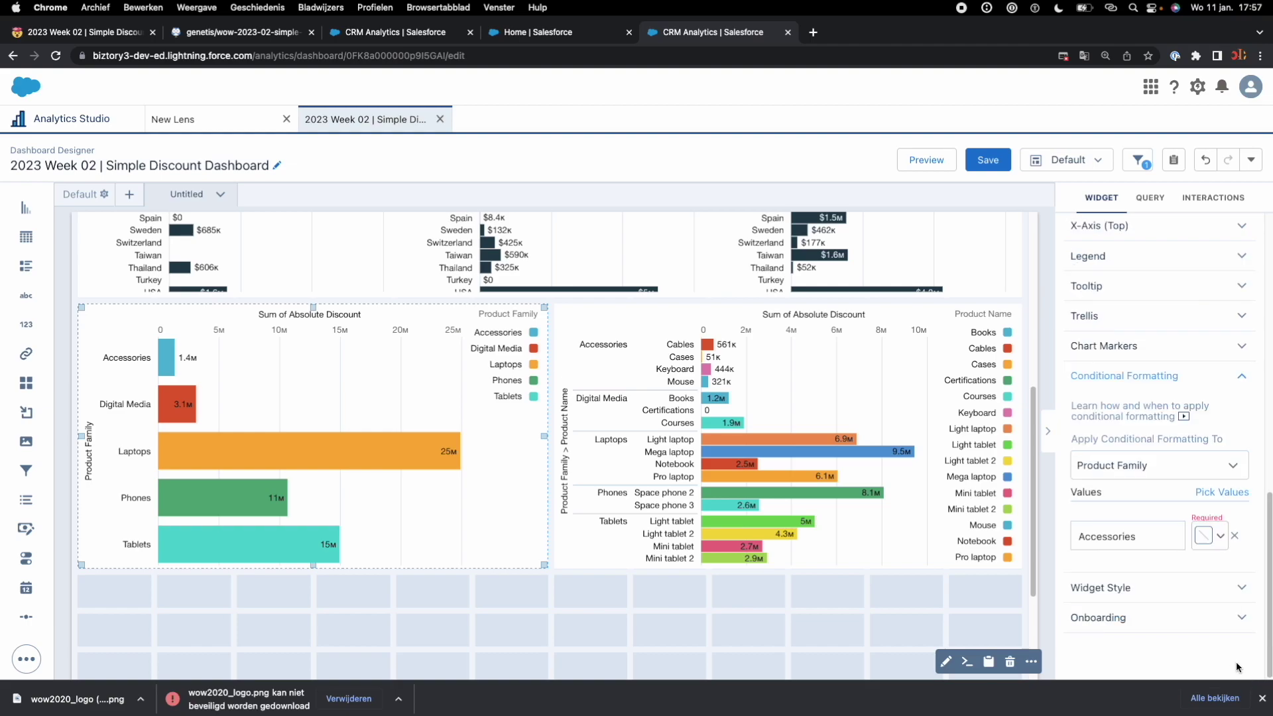
- Open the custom colour picker for Accessories and copy the colour rgb(207, 198, 100) from the challenge page
click(1210, 538)
click(1079, 588)
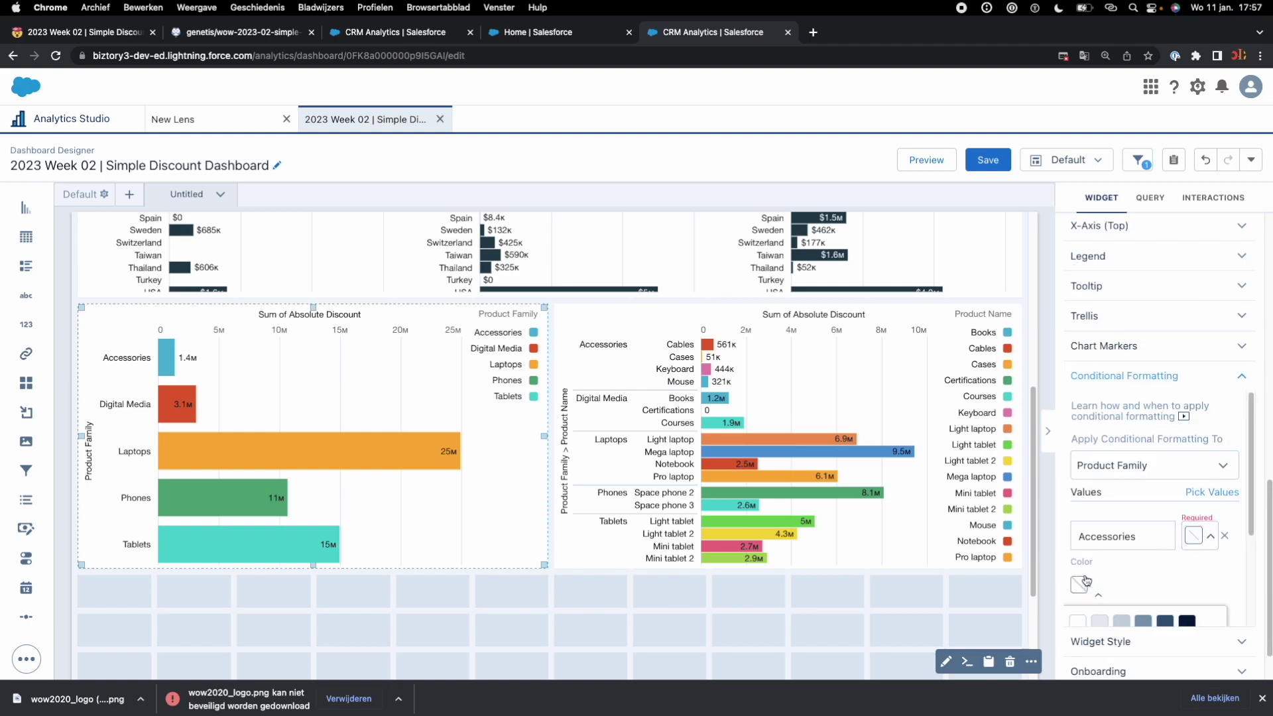
click(1077, 608)
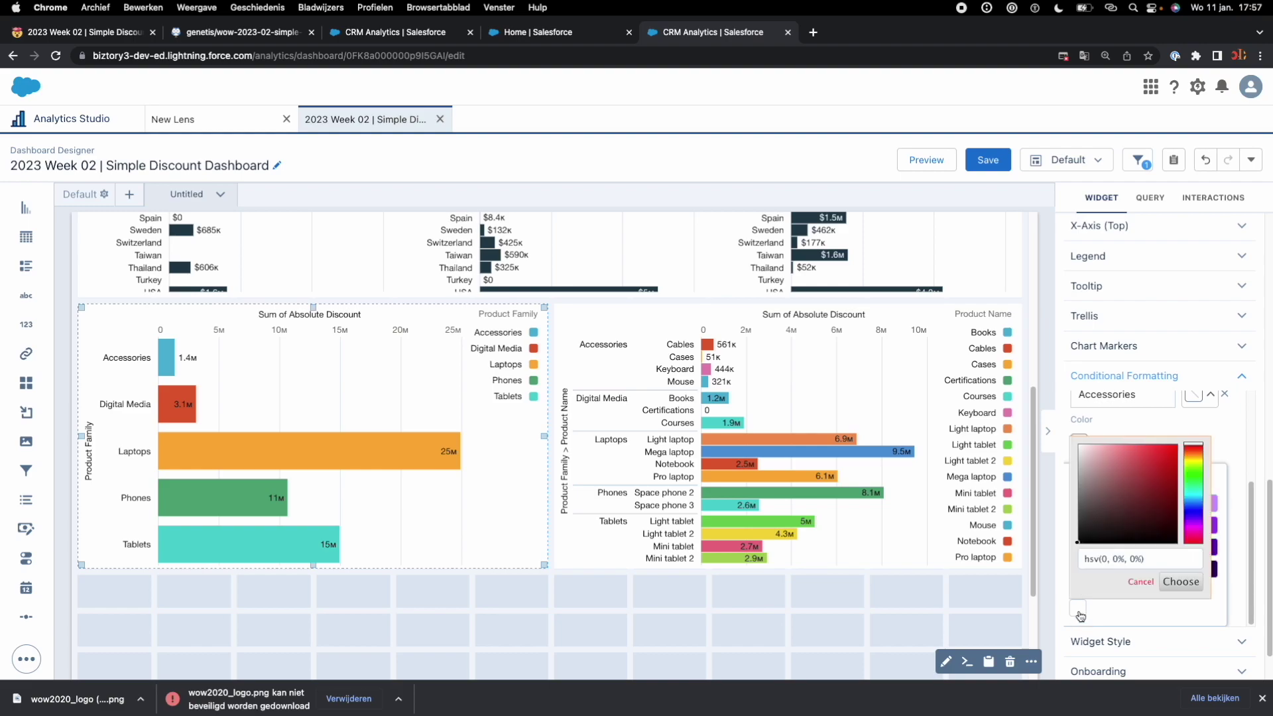
drag(1085, 561, 1100, 561)
click(100, 38)
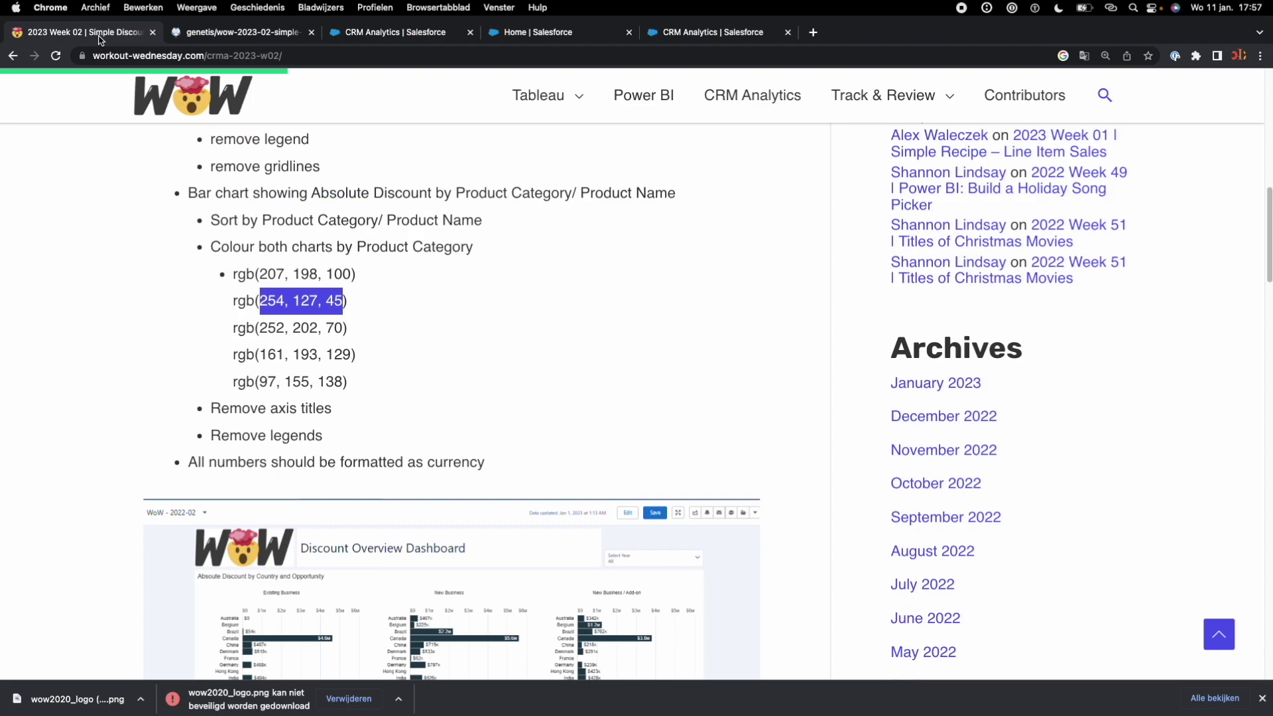
drag(234, 300, 350, 299)
click(335, 275)
drag(325, 276, 232, 278)
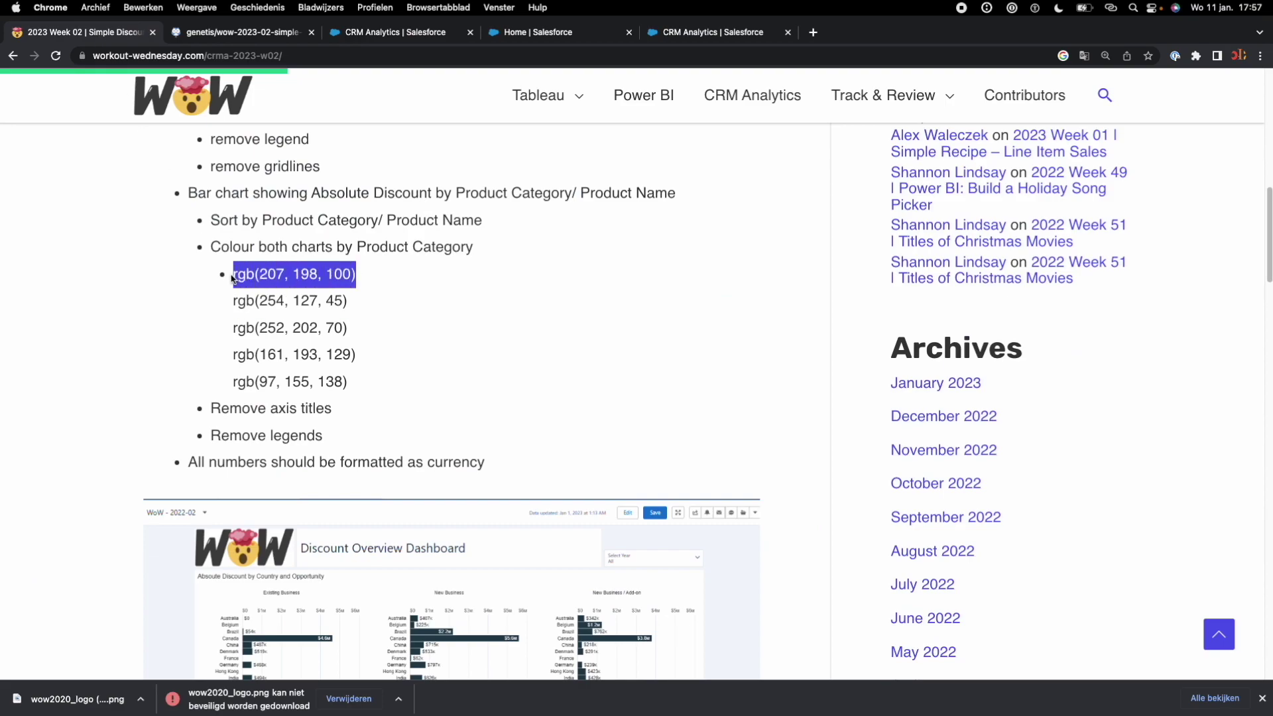
key(super+c)
click(707, 37)
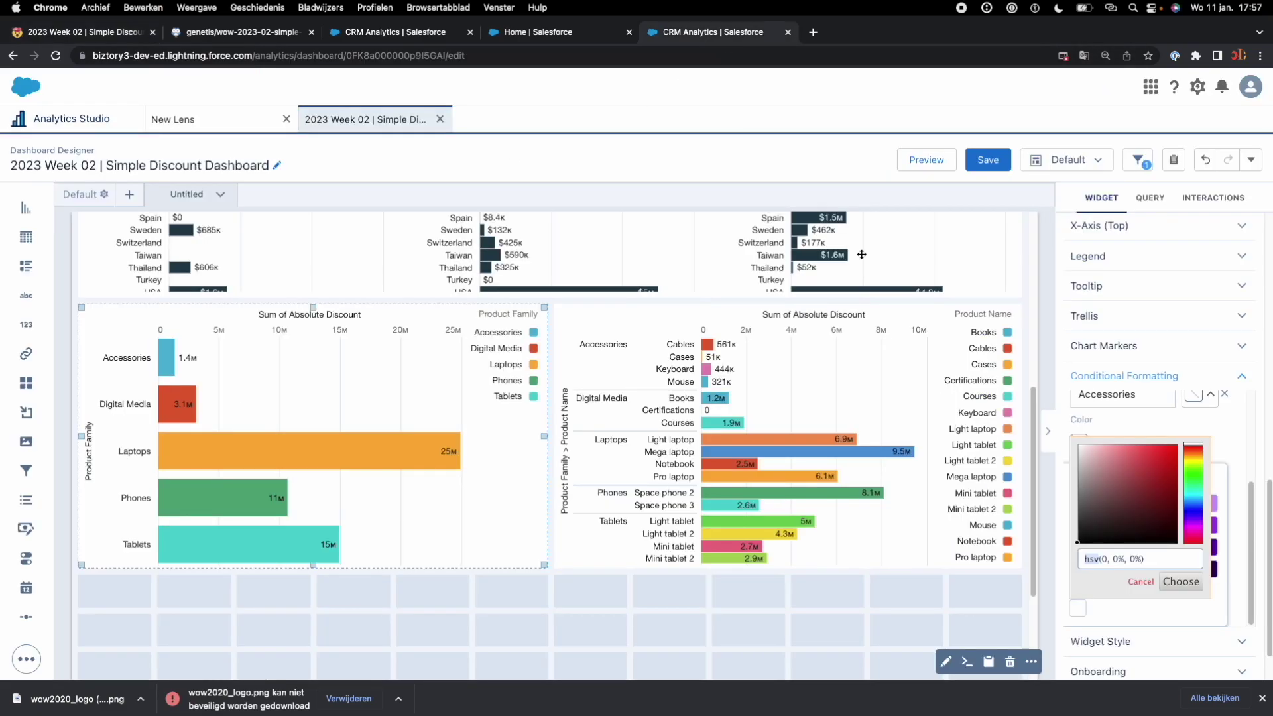
- Set the Accessories conditional formatting colour to the copied rgb(207, 198, 100)
click(1153, 567)
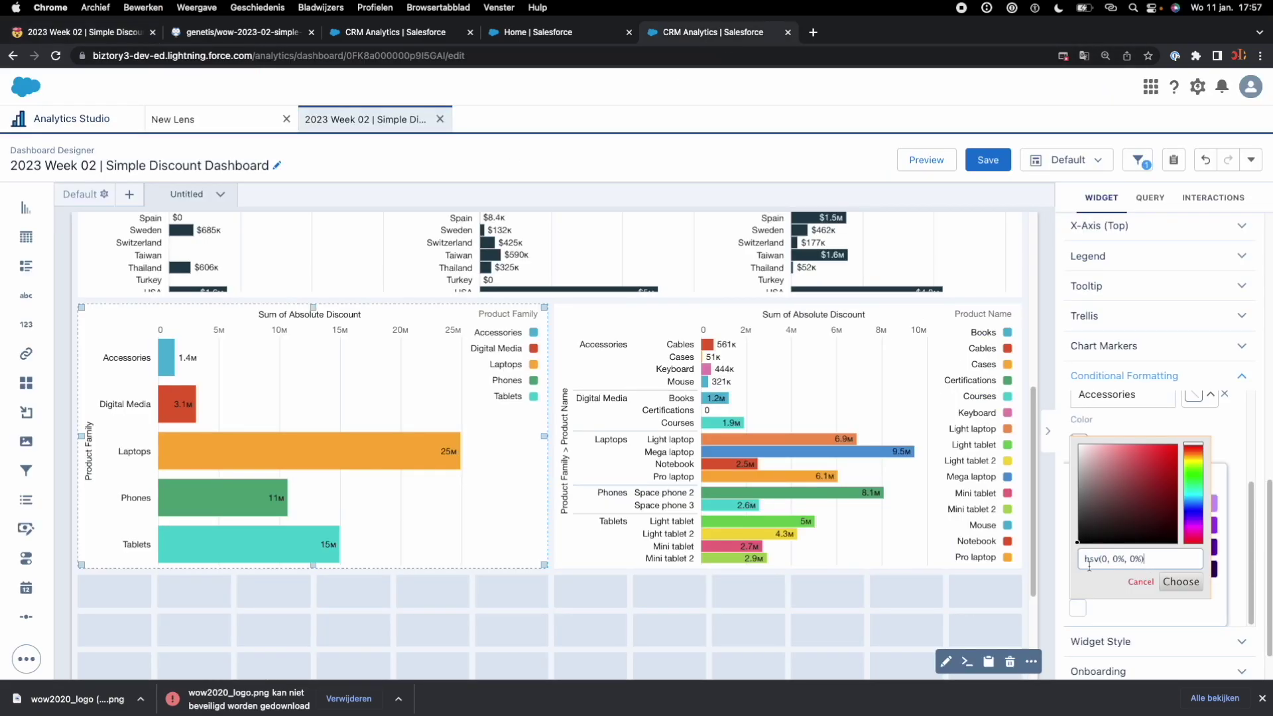
click(1039, 570)
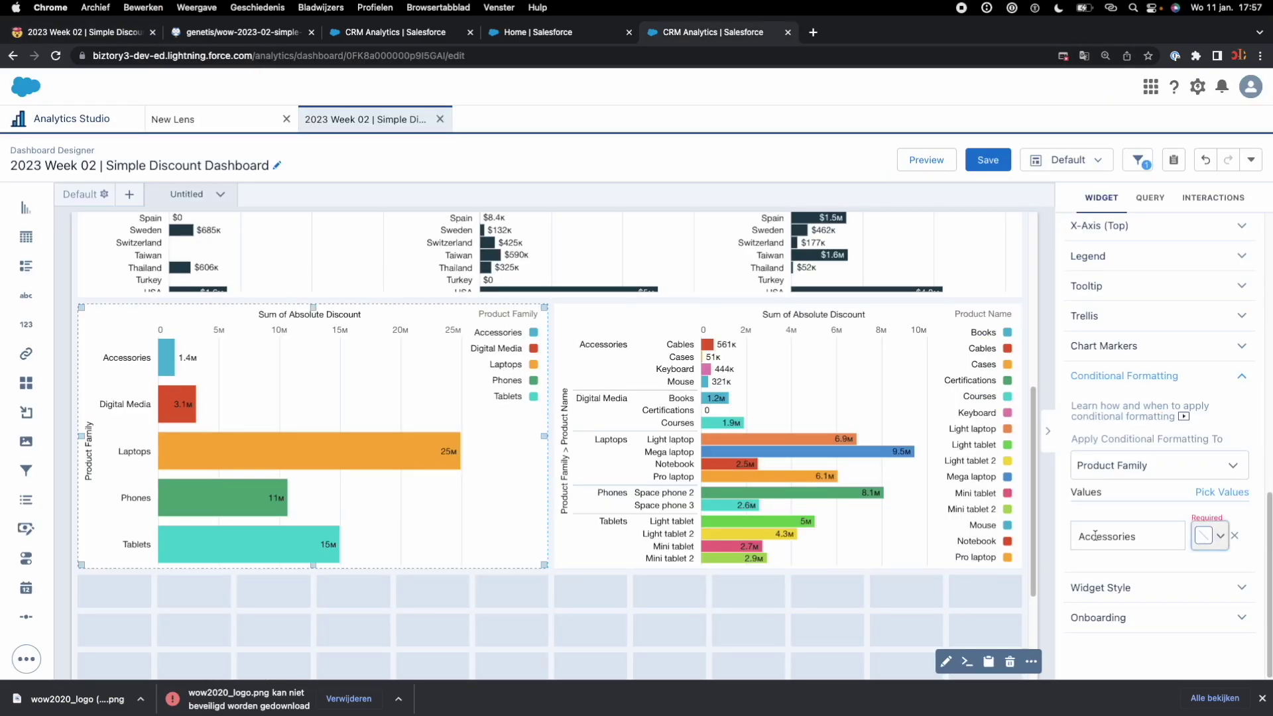
click(1208, 536)
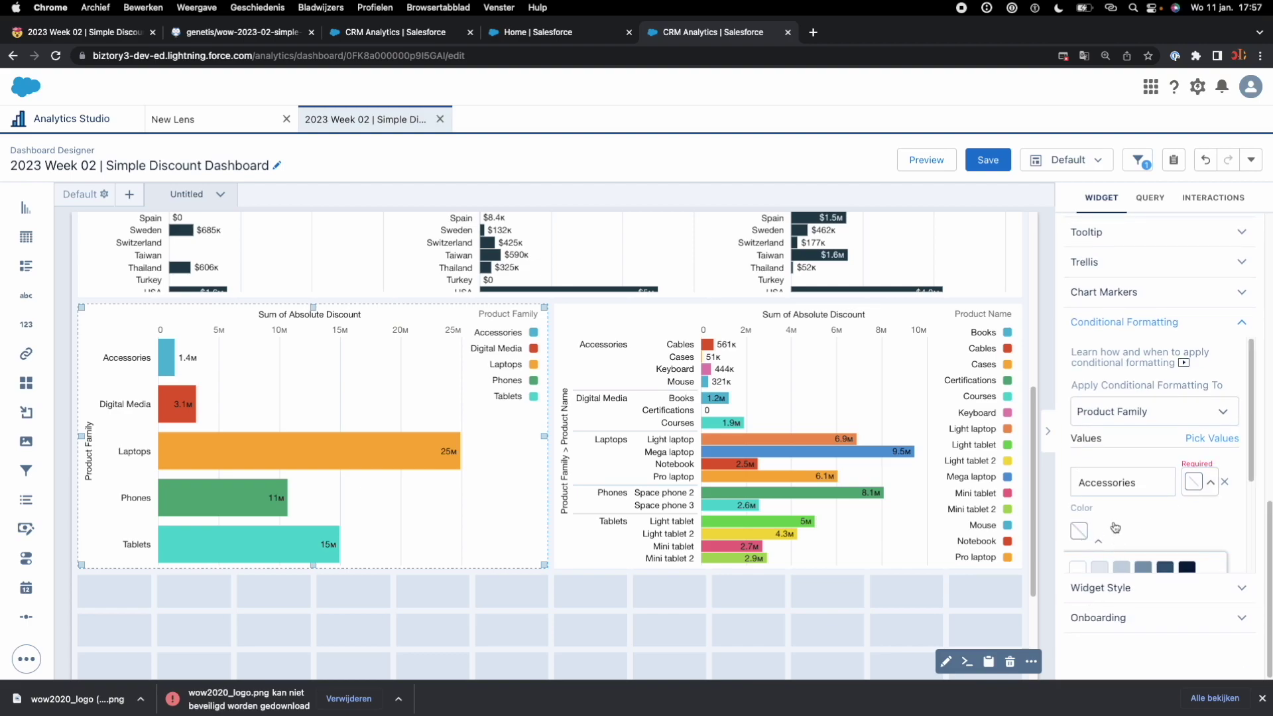
click(1072, 558)
key(ctrl+a)
key(ctrl+v)
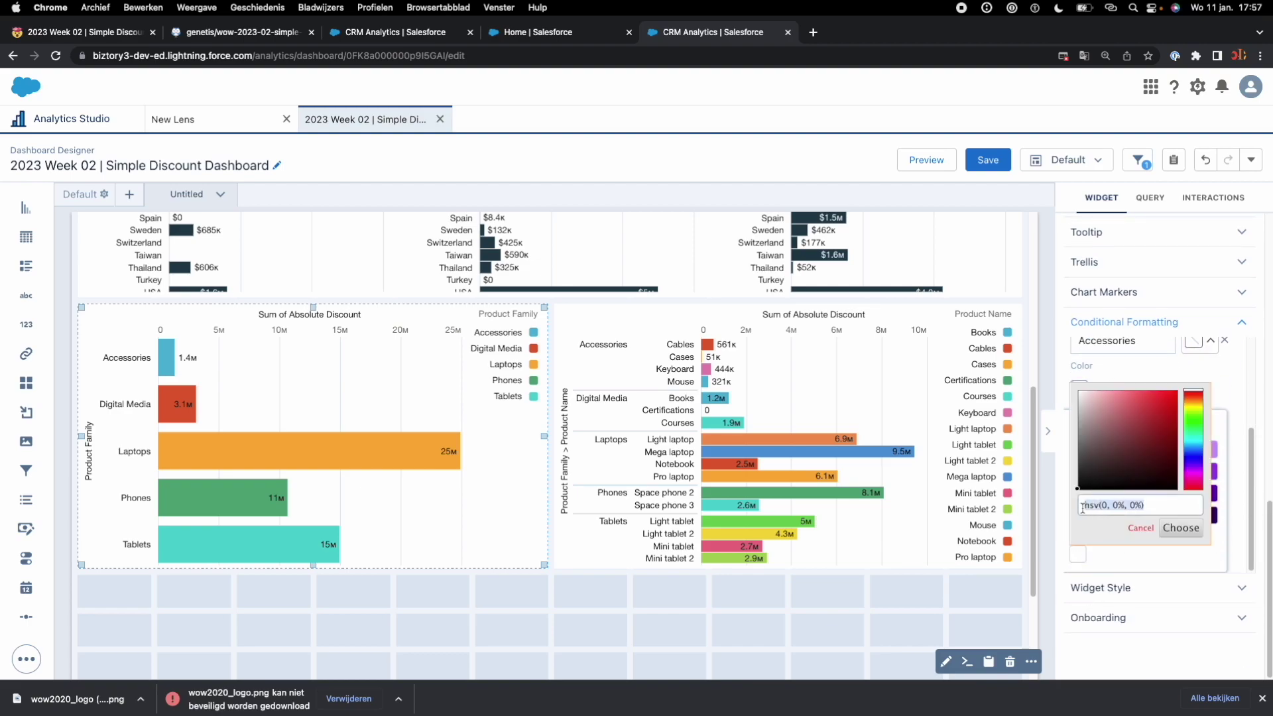
key(Return)
click(828, 640)
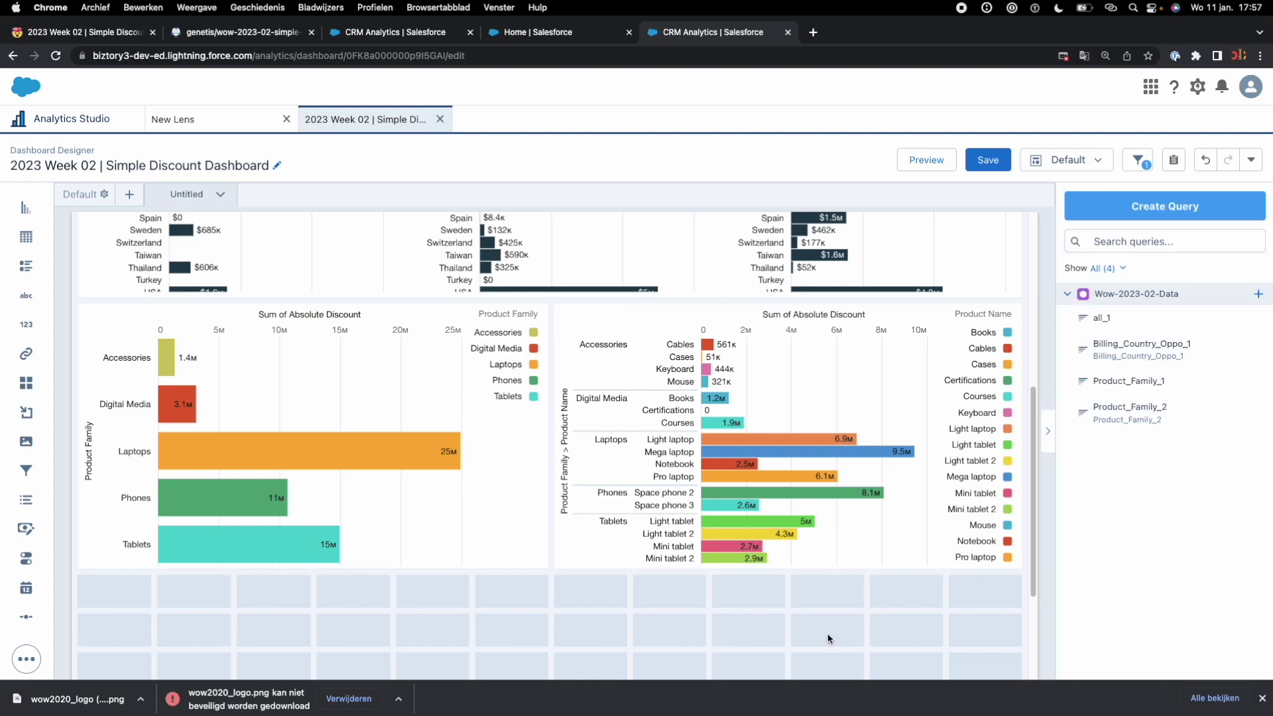
- Add Digital Media, Laptops, Phones and Tablets as conditional formatting values for the Product Family chart
click(456, 452)
scroll(1147, 523, down, 6)
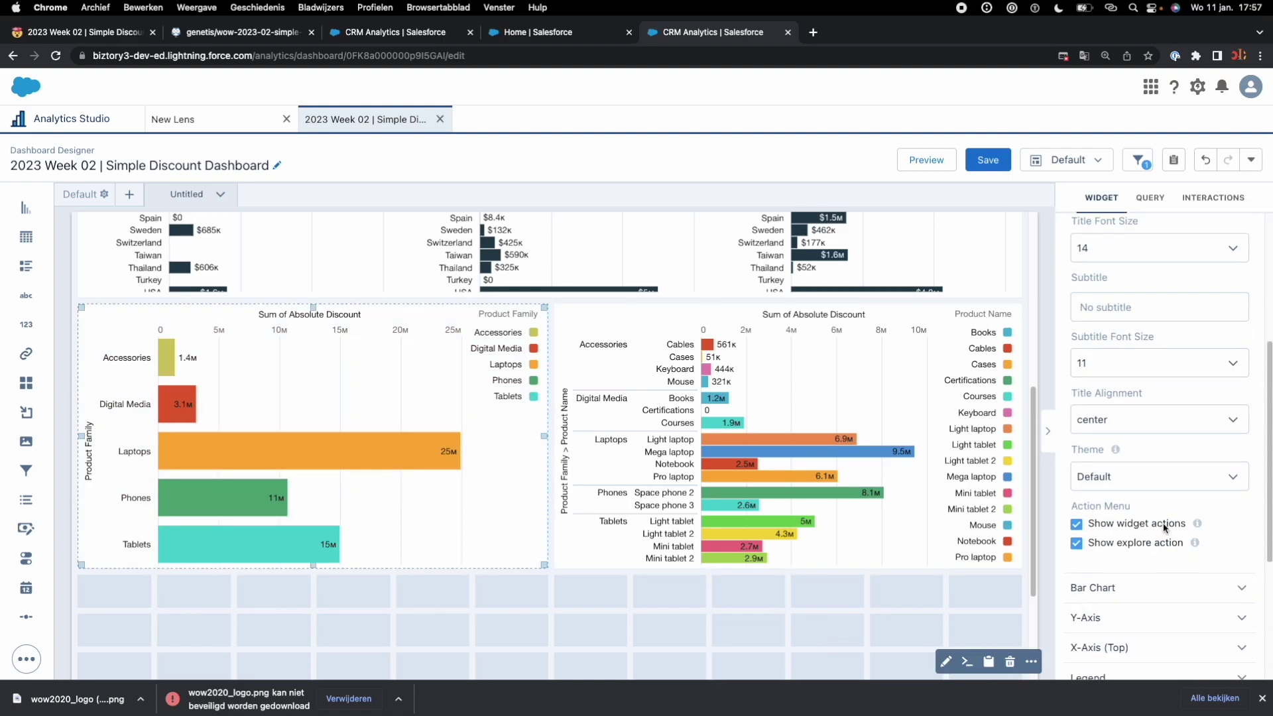
click(1151, 557)
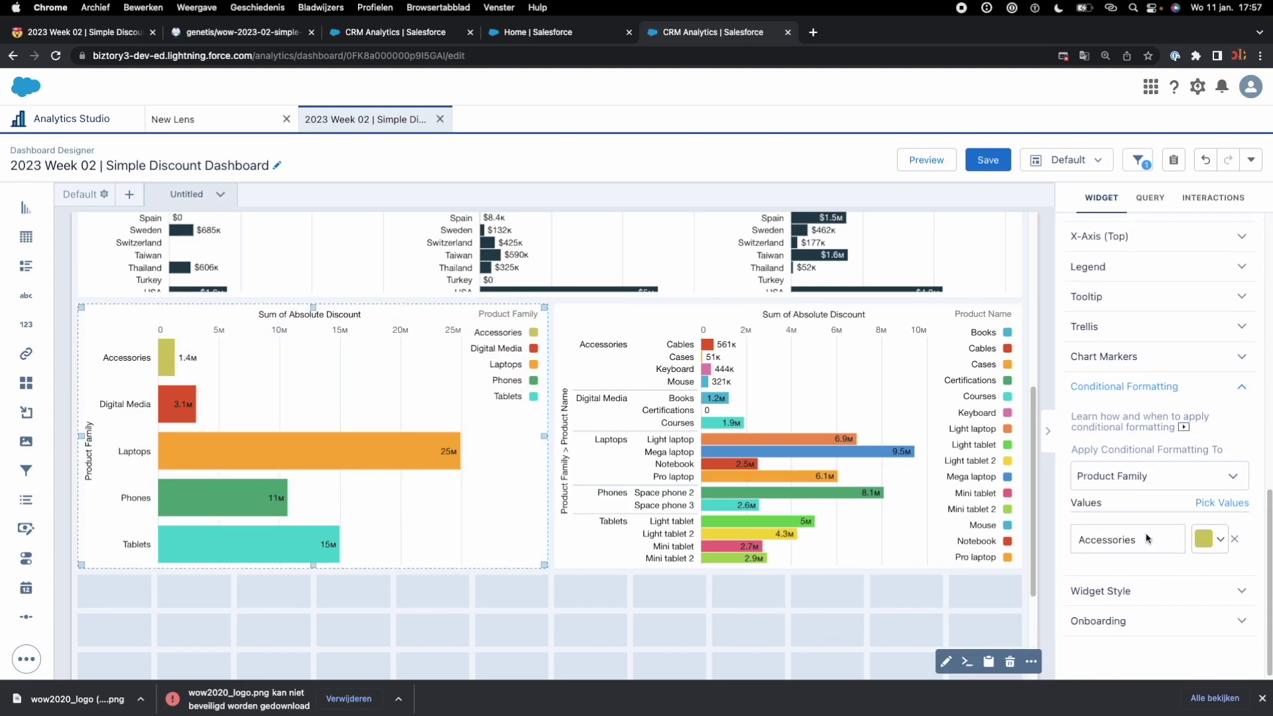
click(1222, 499)
click(1121, 495)
click(1120, 520)
click(1121, 543)
click(1121, 566)
click(1216, 650)
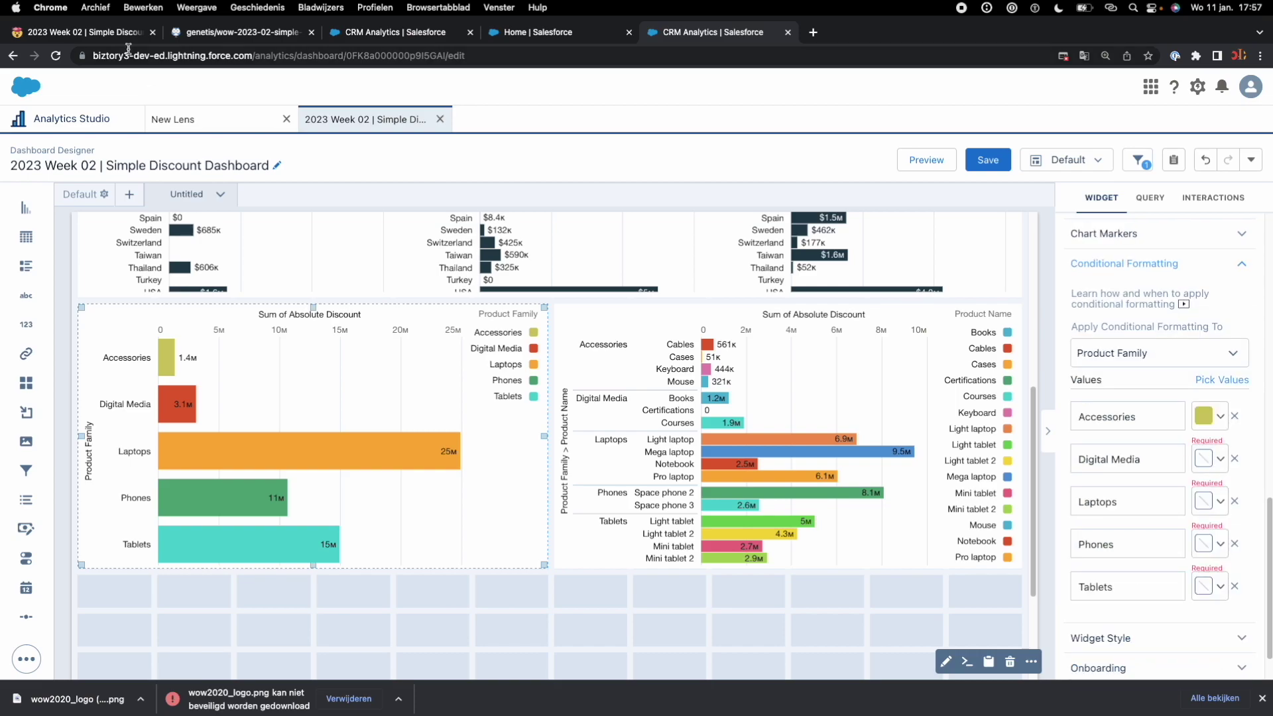
- Set the Digital Media conditional formatting colour to the custom orange given on the challenge page
click(1204, 457)
click(1009, 595)
click(312, 464)
click(1125, 614)
click(1222, 648)
click(1078, 388)
click(1080, 557)
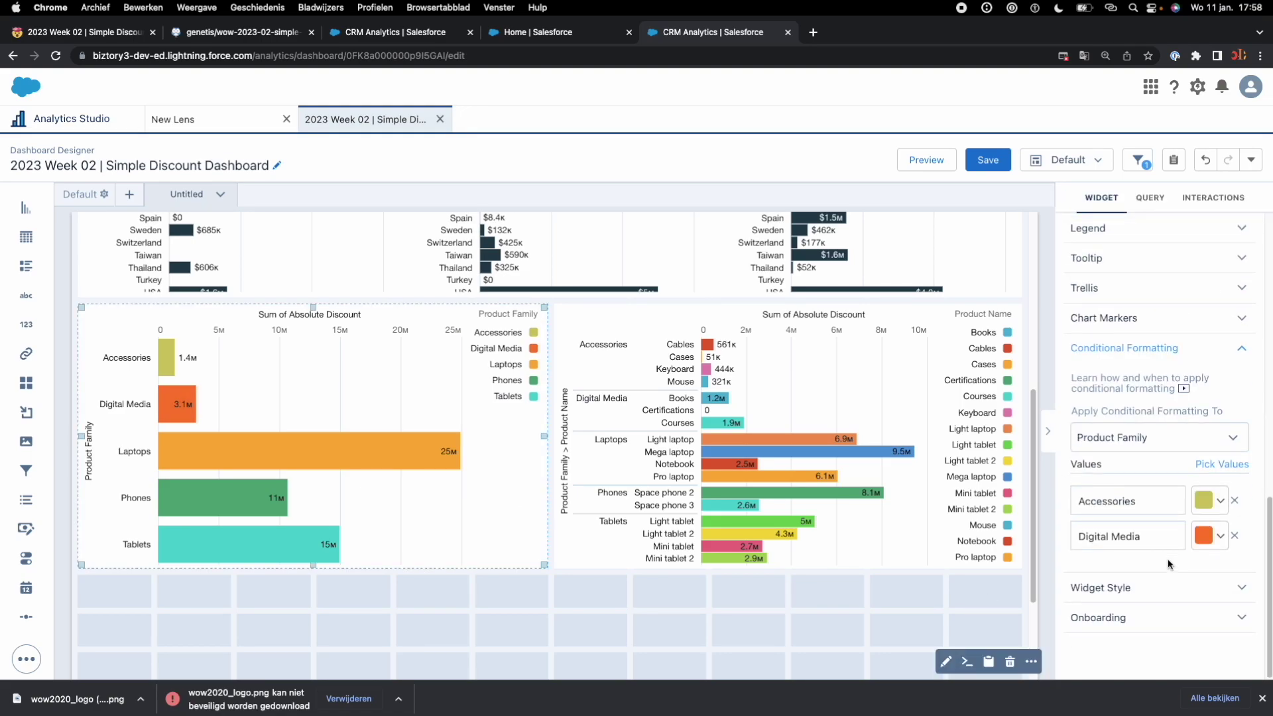
- Add Laptops, Phones and Tablets again as values for the Product Family conditional formatting
click(1223, 466)
click(1120, 519)
click(1121, 543)
click(1120, 568)
click(1216, 652)
scroll(1200, 564, down, 1)
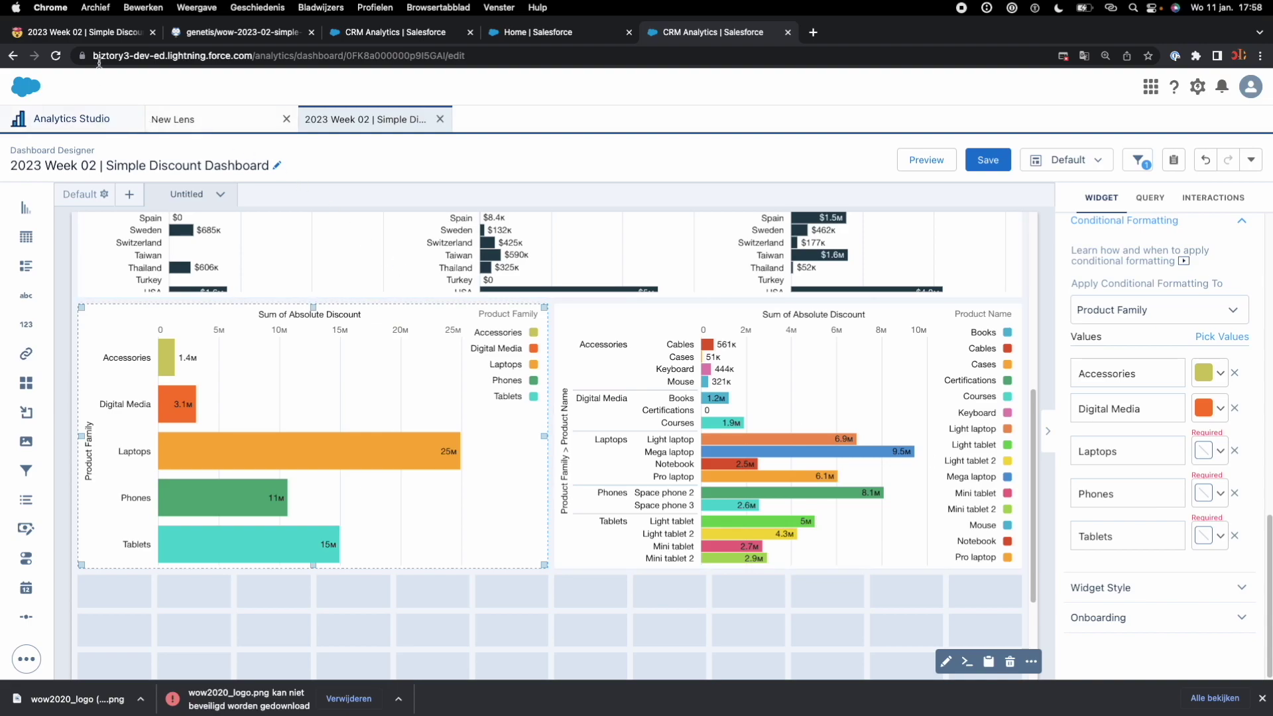
- Set Laptops to yellow, Phones to light green and Tablets to dark green using the colours copied from the challenge page
click(97, 38)
drag(233, 328, 347, 329)
key(super+c)
key(ctrl+shift+Tab)
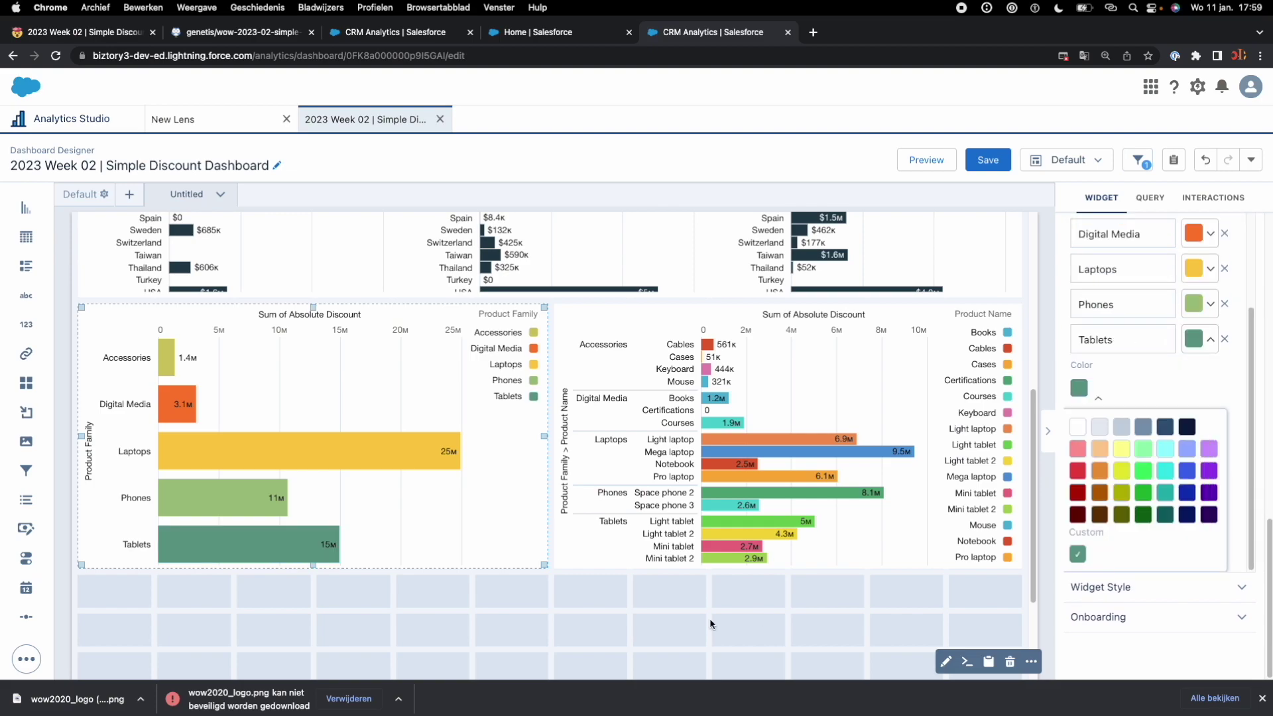
click(710, 624)
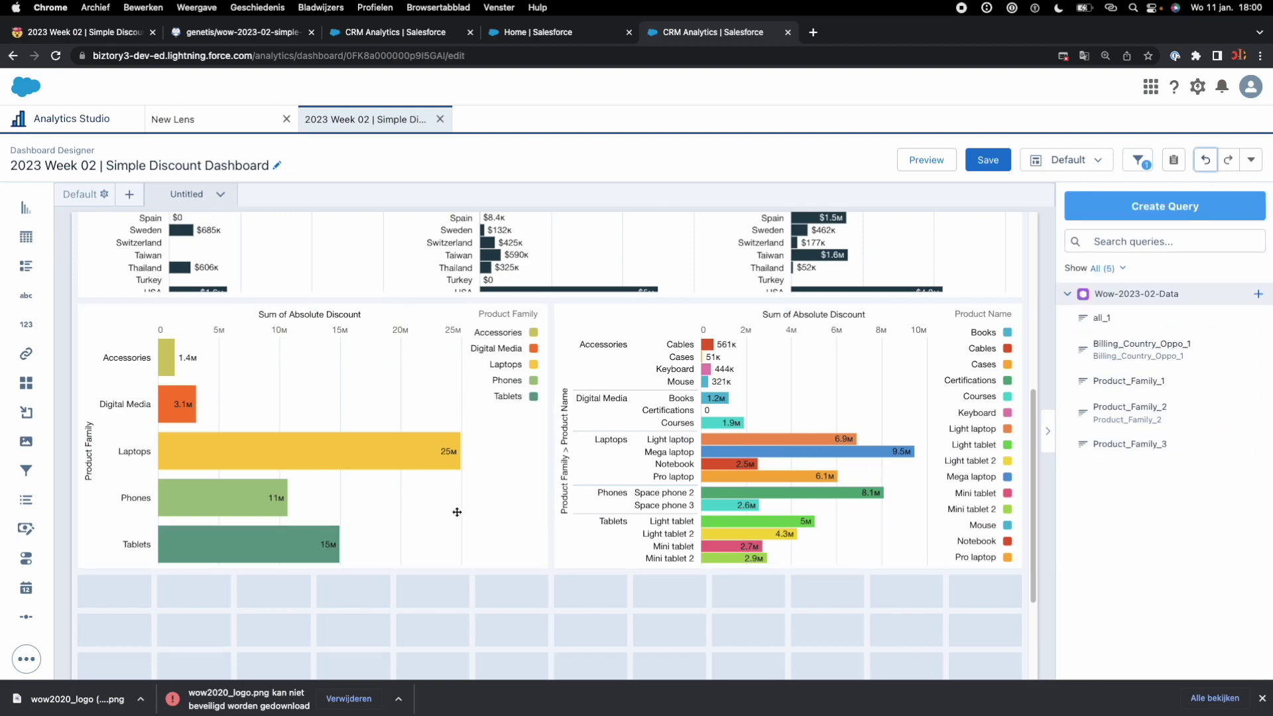
- Apply the Product Name chart's conditional formatting to Product Family and give it the same five family colours
click(389, 403)
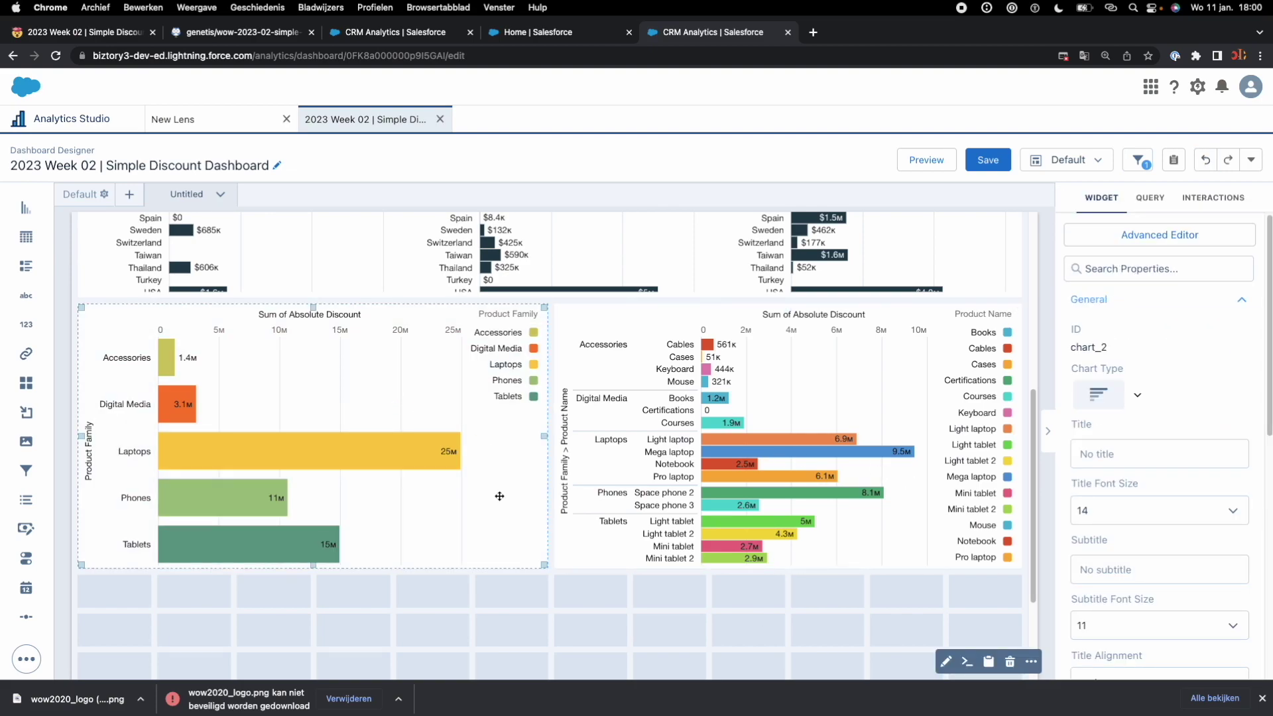
click(818, 419)
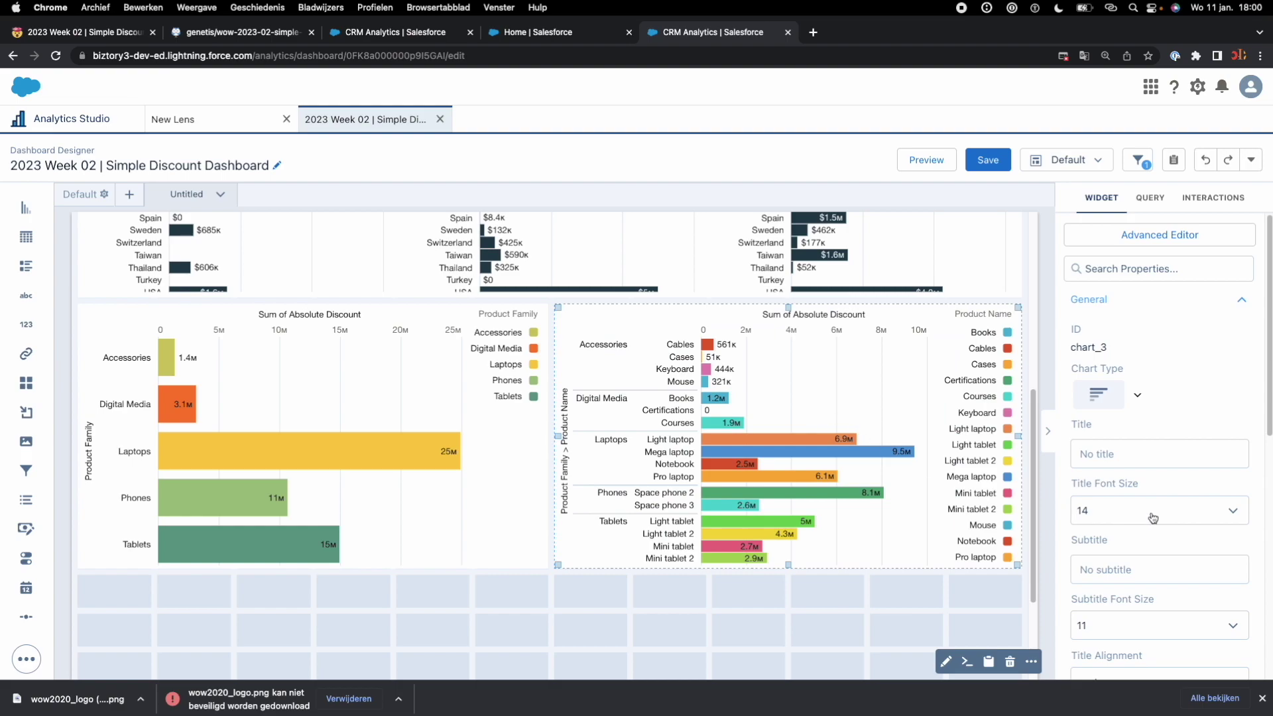
scroll(1152, 518, down, 15)
click(1221, 354)
click(1159, 469)
click(1222, 494)
scroll(1159, 482, down, 3)
click(1221, 482)
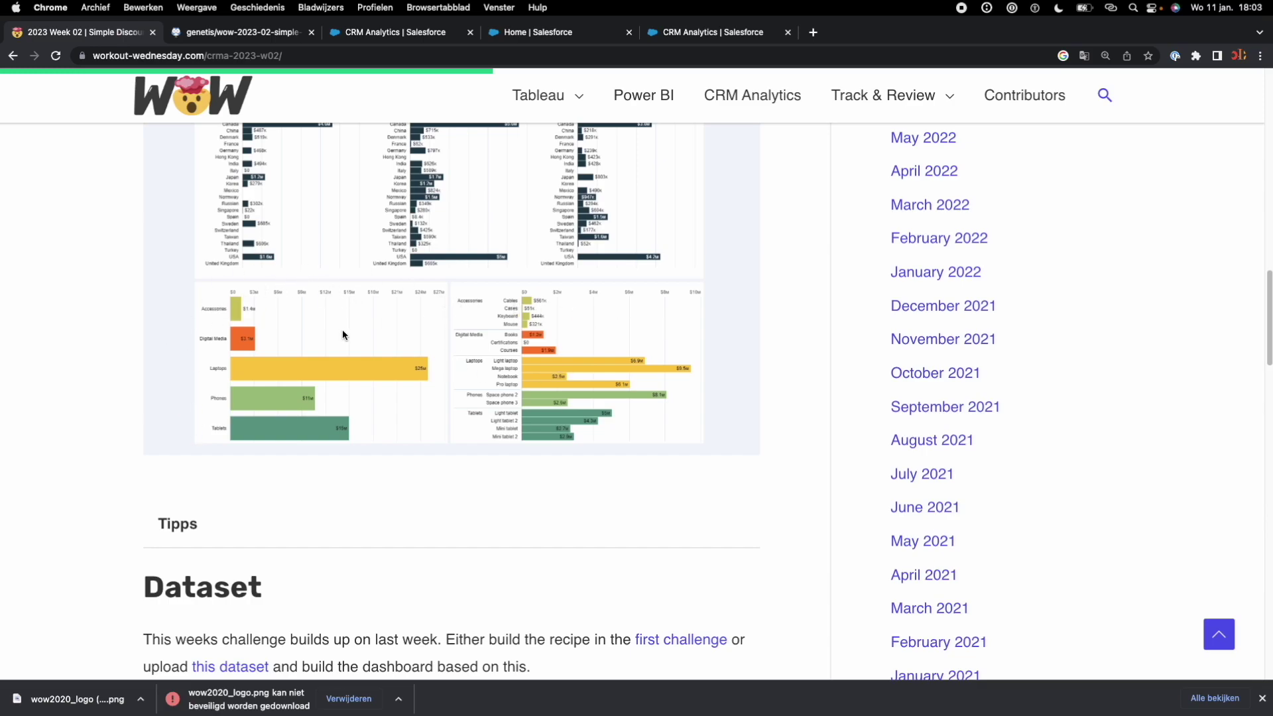
- Hide the Y-axis and top X-axis titles of the Product Family chart while keeping both axes shown
click(703, 33)
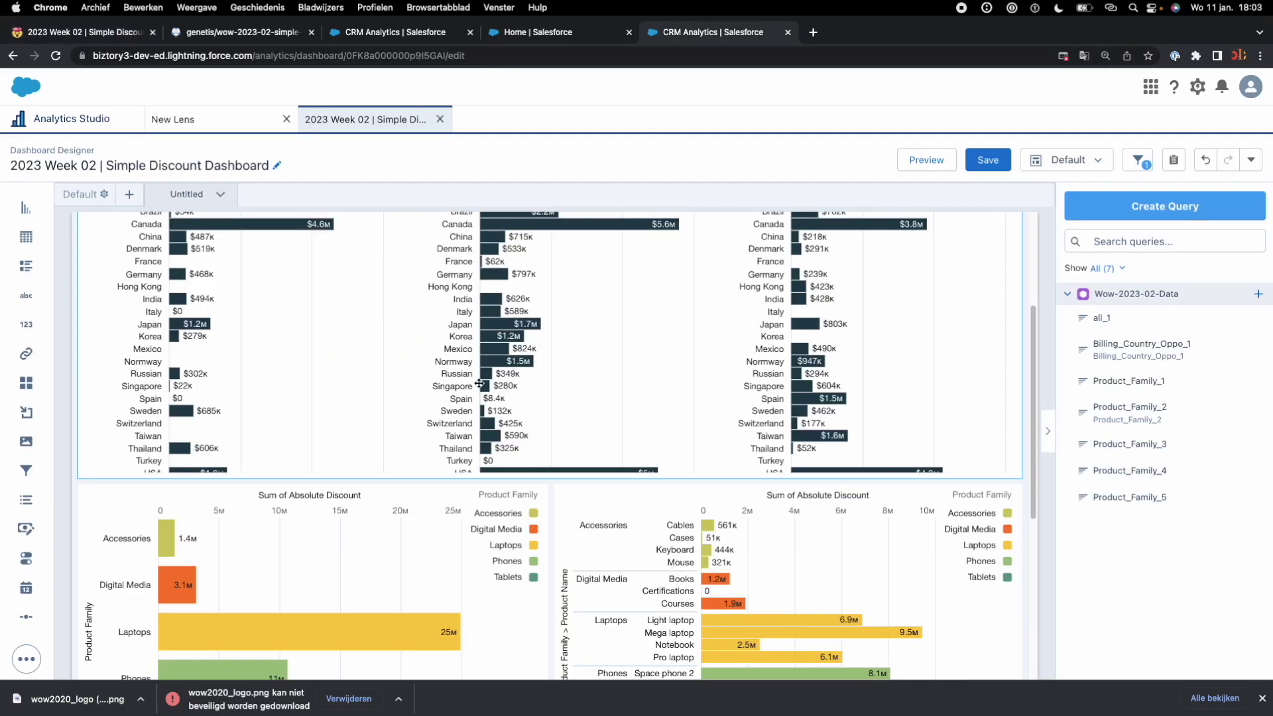
scroll(478, 423, down, 5)
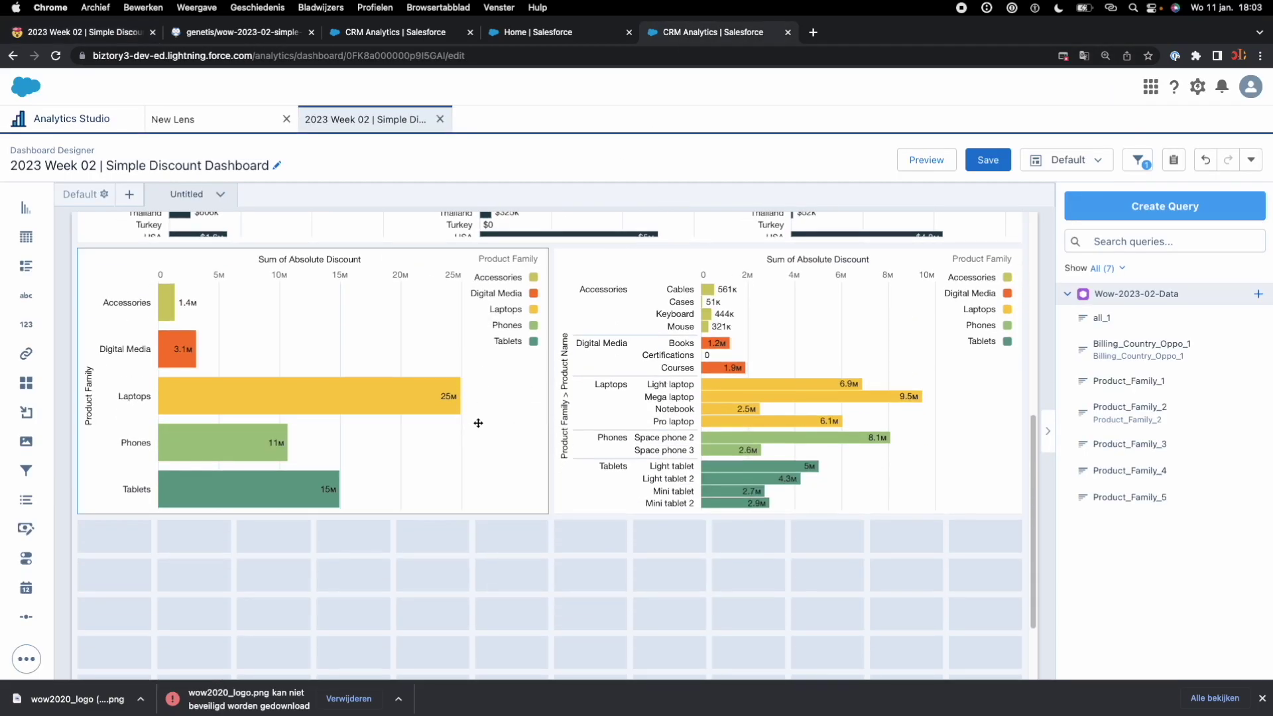
click(456, 459)
scroll(1159, 554, down, 5)
scroll(1159, 554, down, 3)
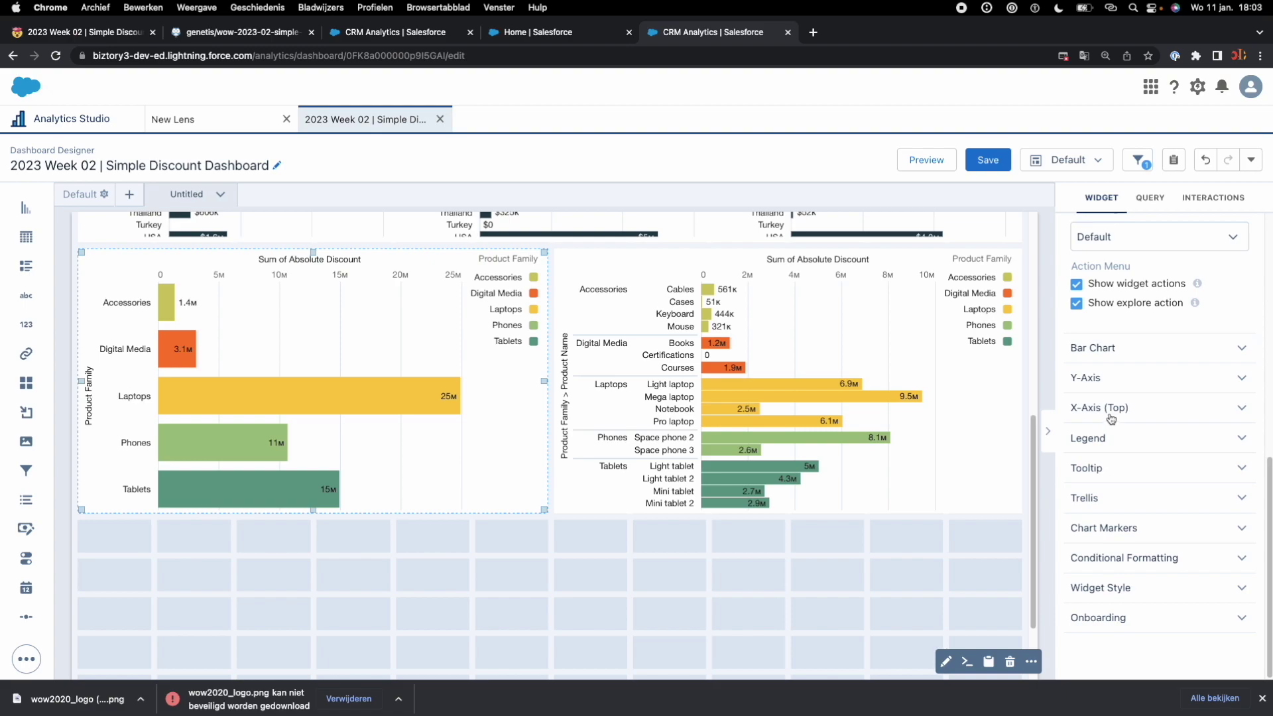
click(1109, 383)
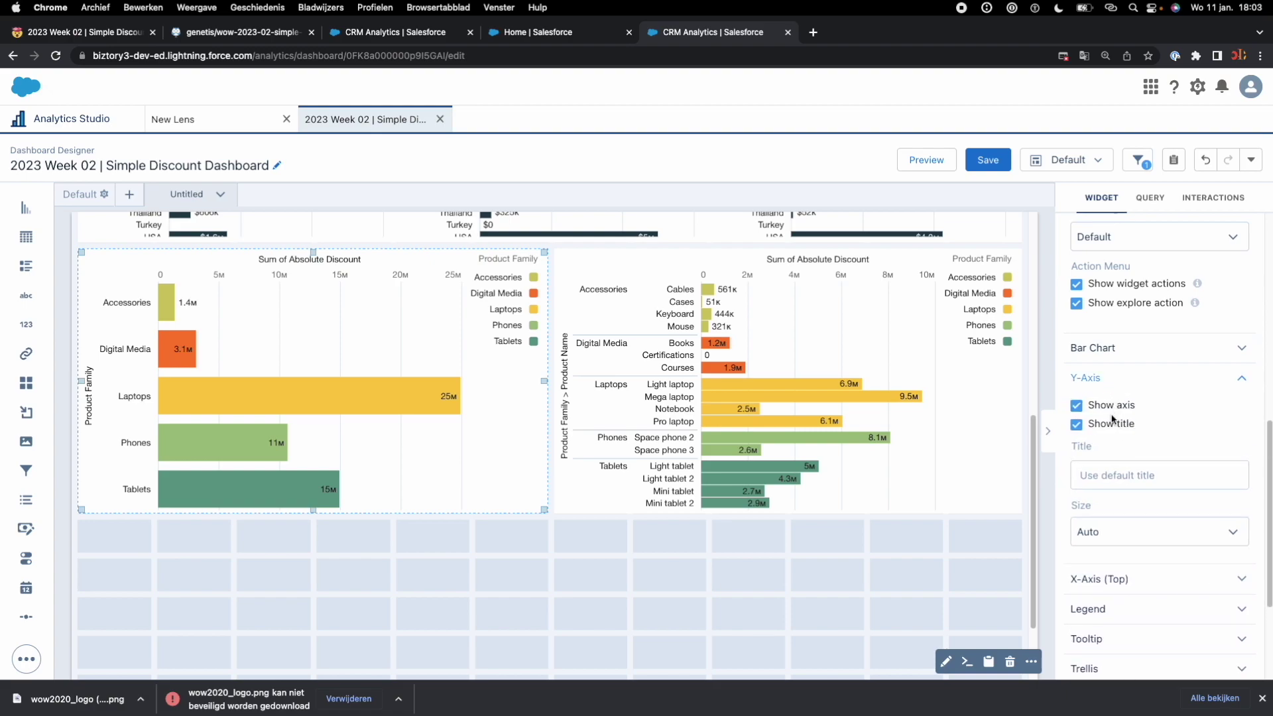
click(1078, 428)
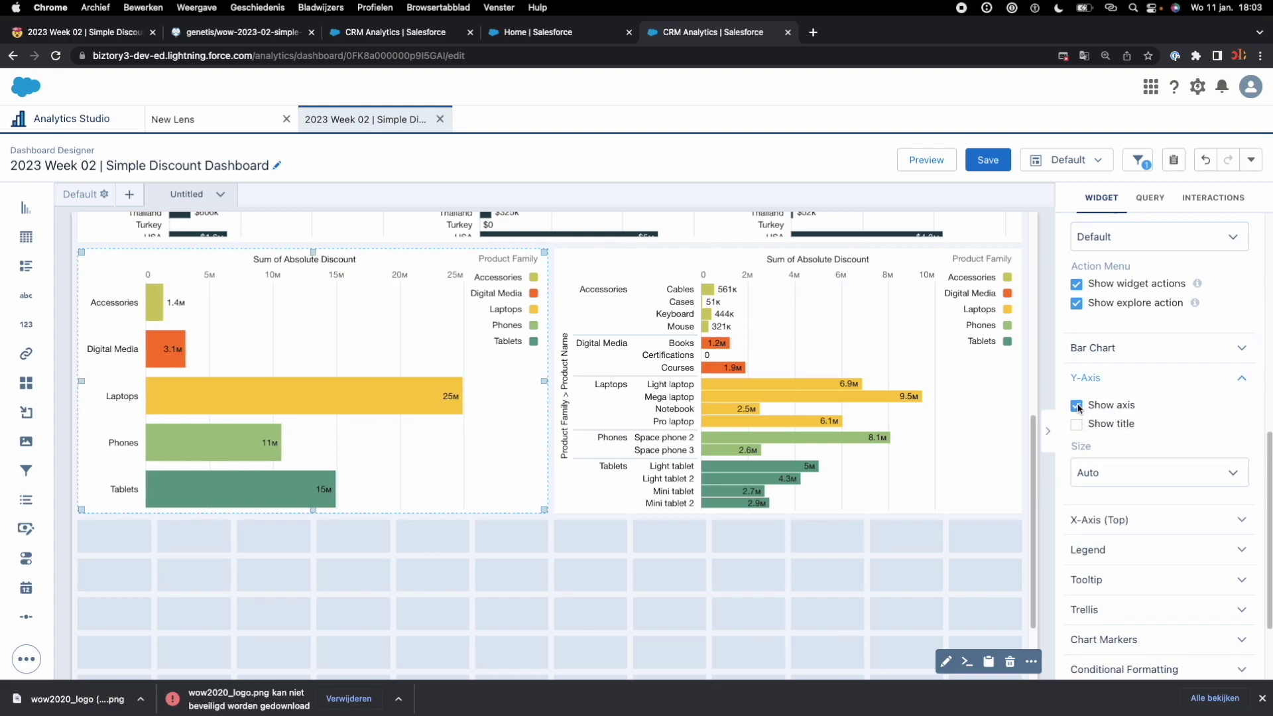
click(1077, 406)
click(1077, 406)
click(1124, 530)
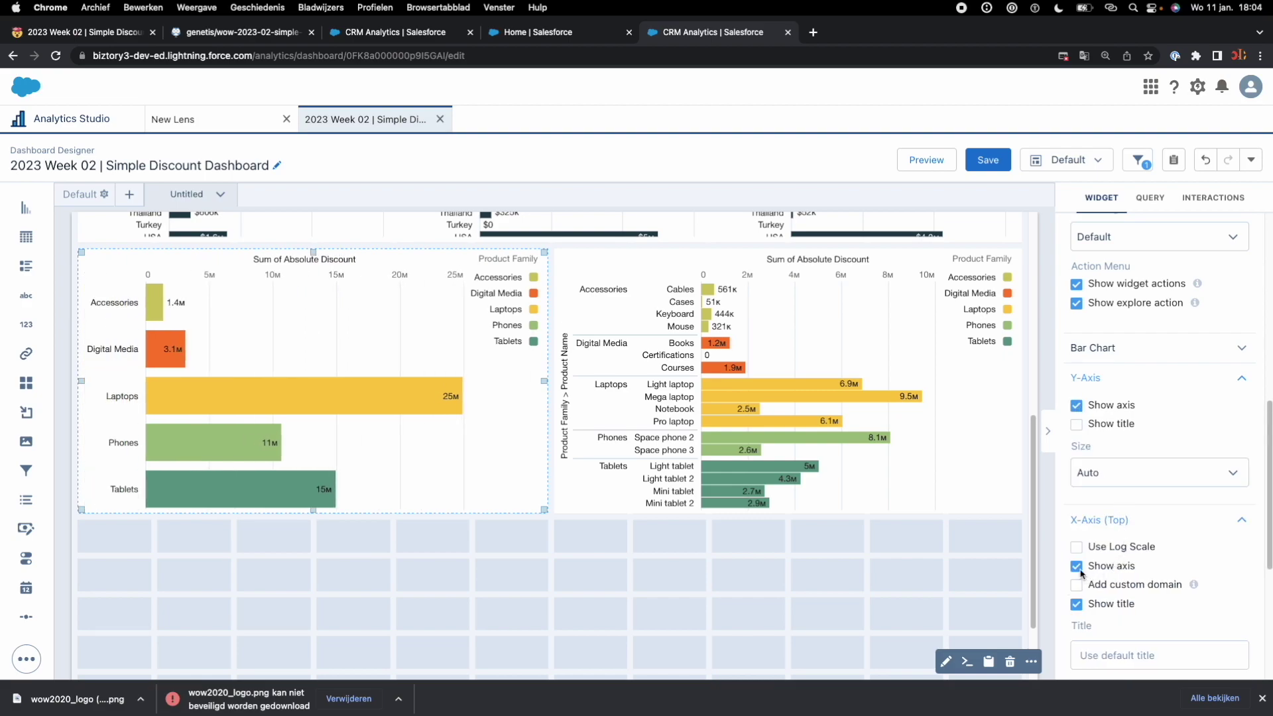
click(1077, 604)
- Hide the Y-axis and top X-axis titles of the Product Name chart and save the dashboard in My Private App
click(900, 463)
scroll(1127, 590, down, 5)
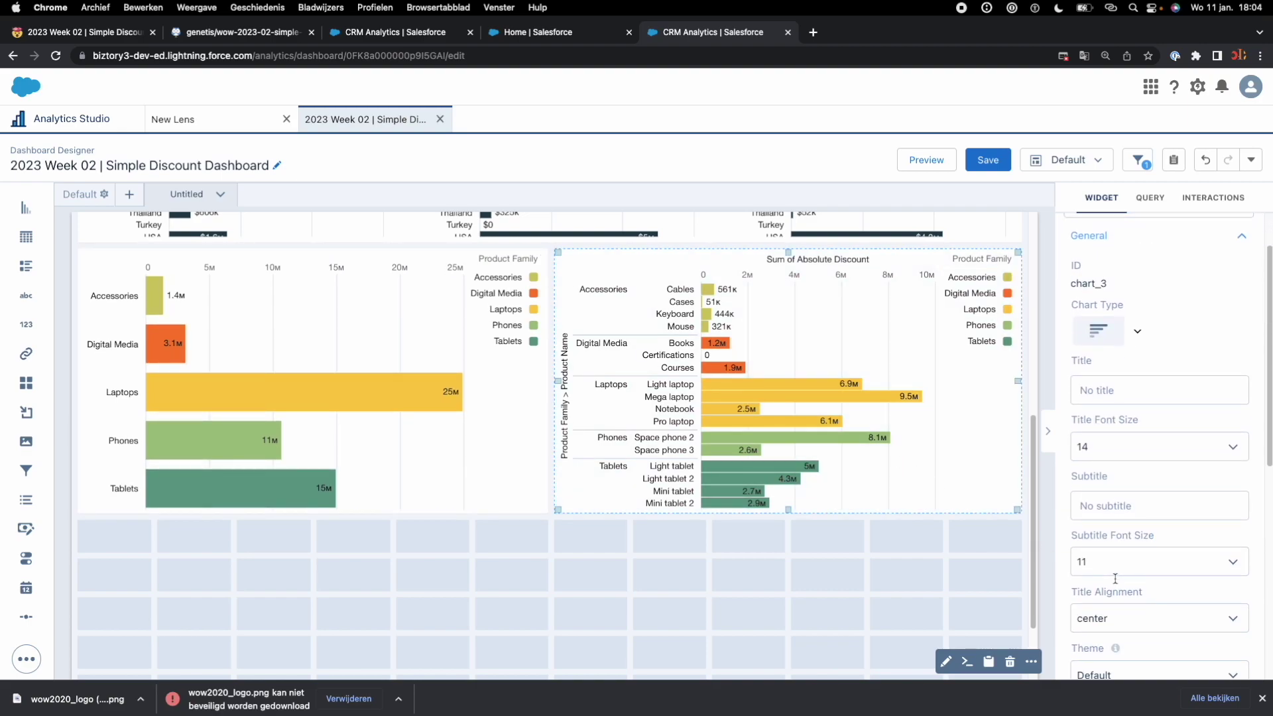
click(1117, 557)
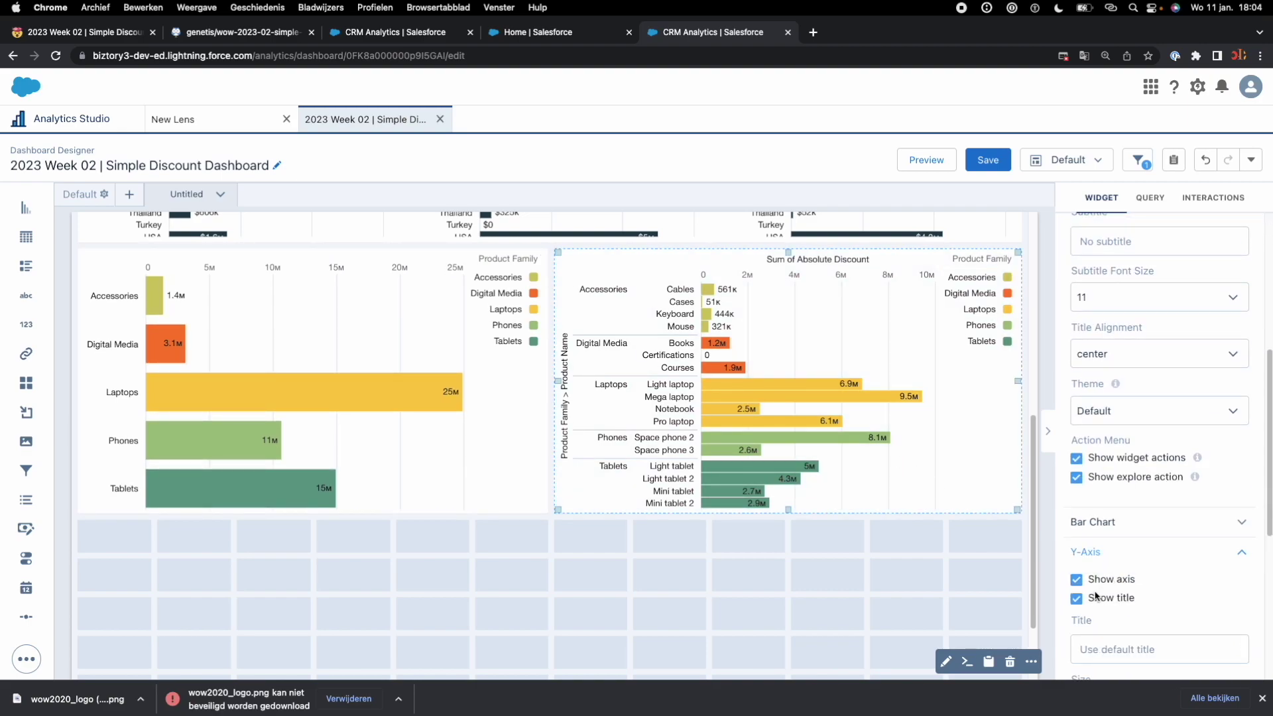
click(1077, 599)
scroll(1100, 570, down, 3)
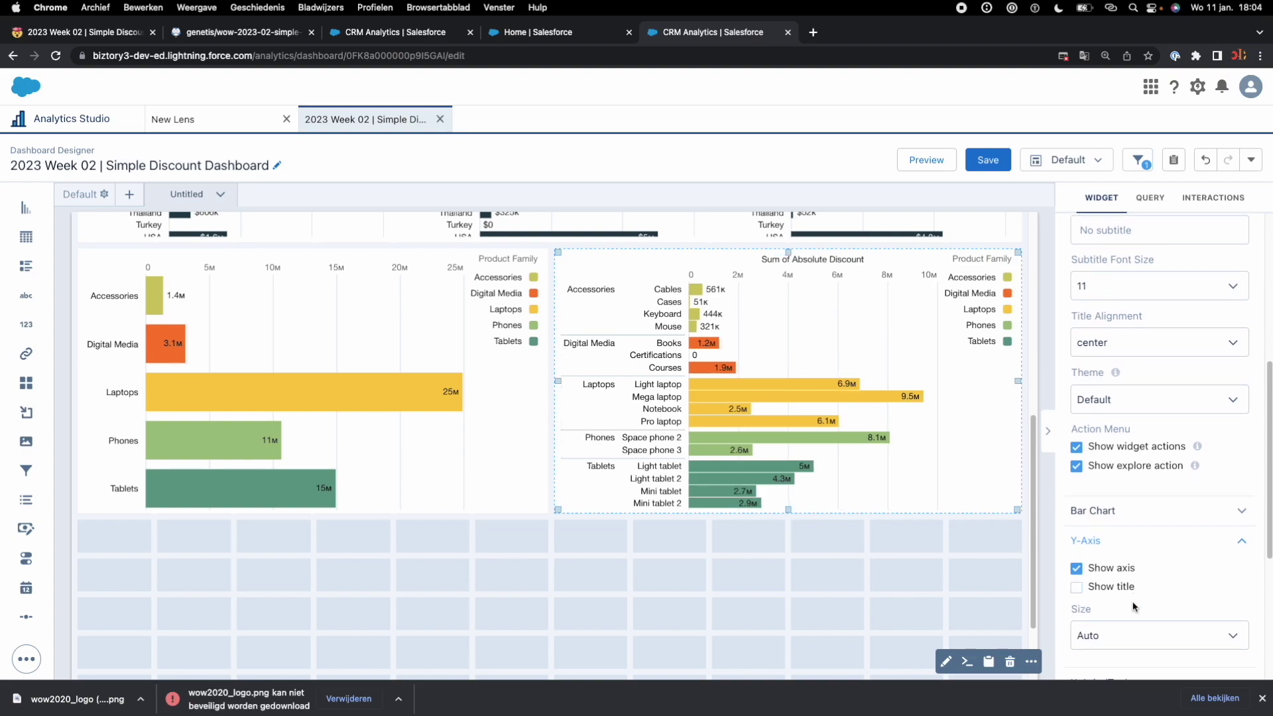
click(1119, 494)
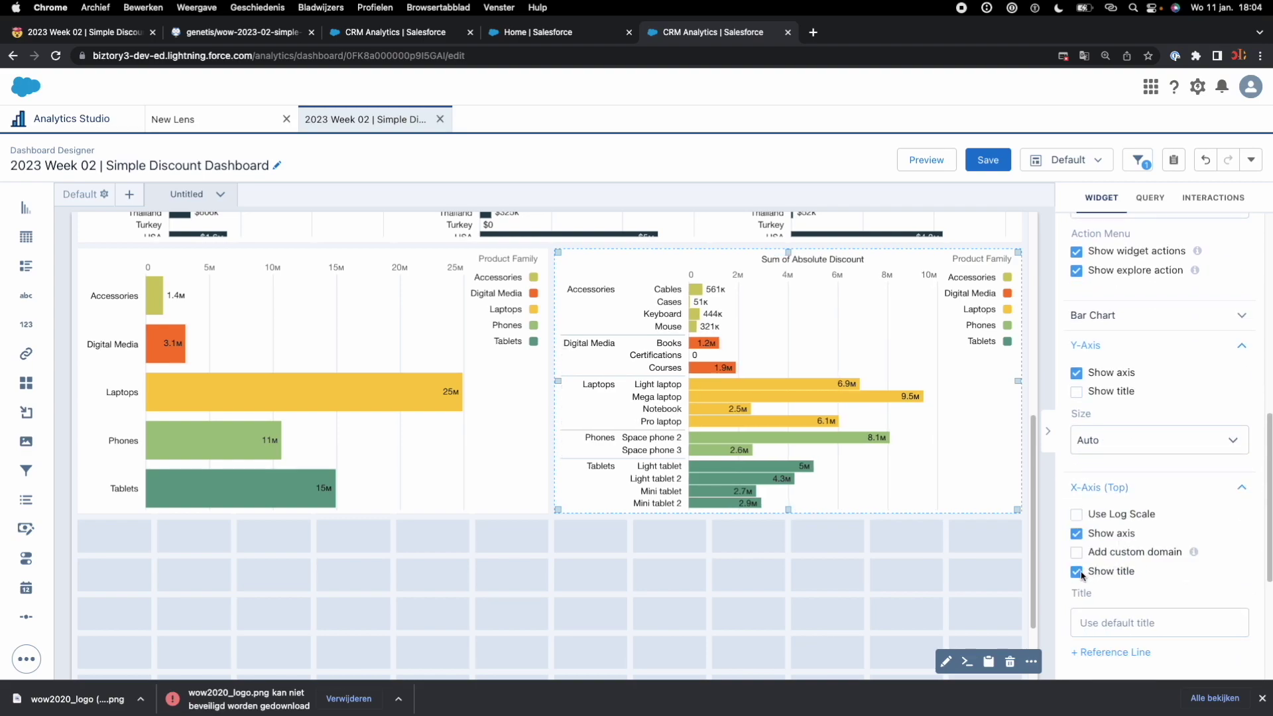
click(1077, 571)
click(988, 159)
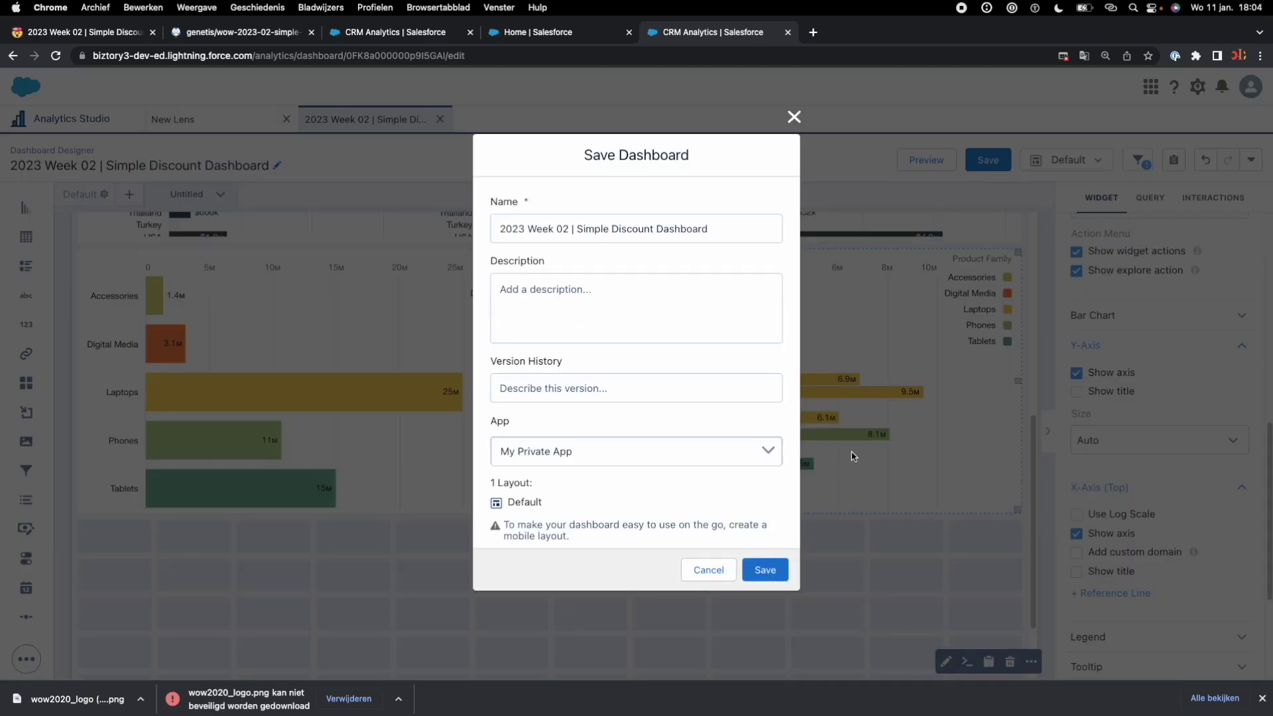
click(778, 562)
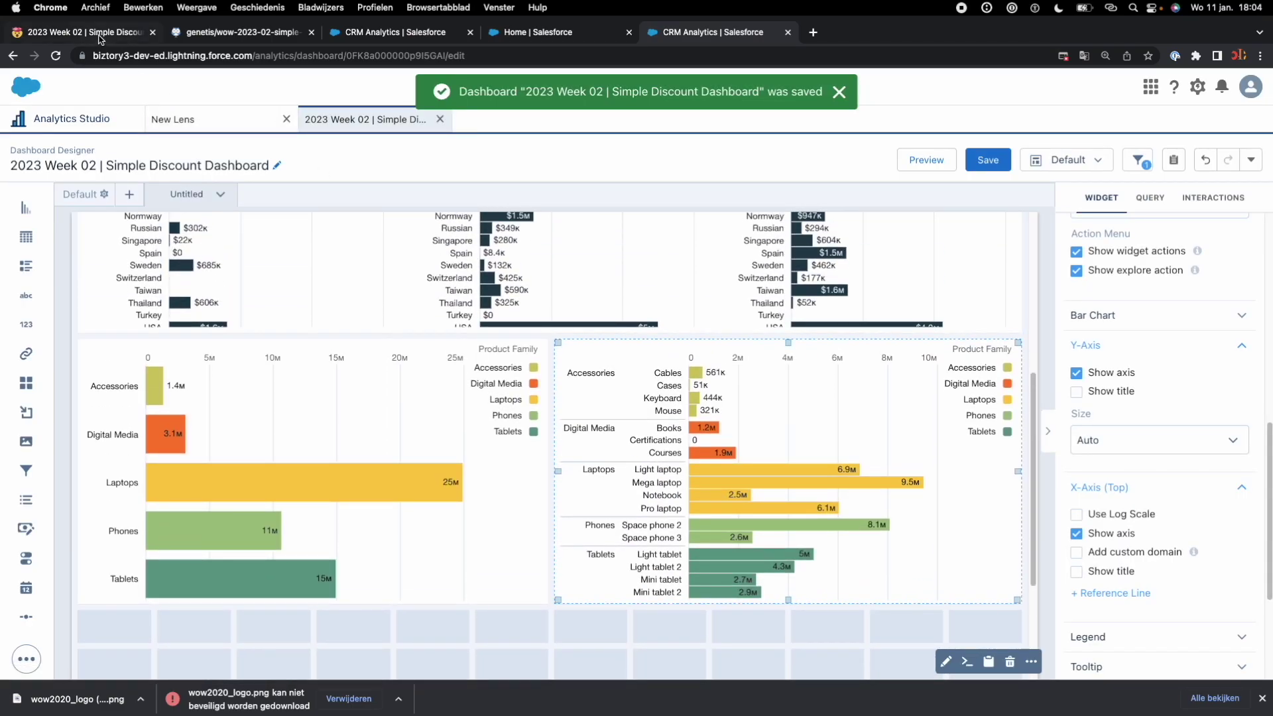
- Compare the dashboard's header and layout with the reference image on the challenge page
click(100, 39)
click(666, 33)
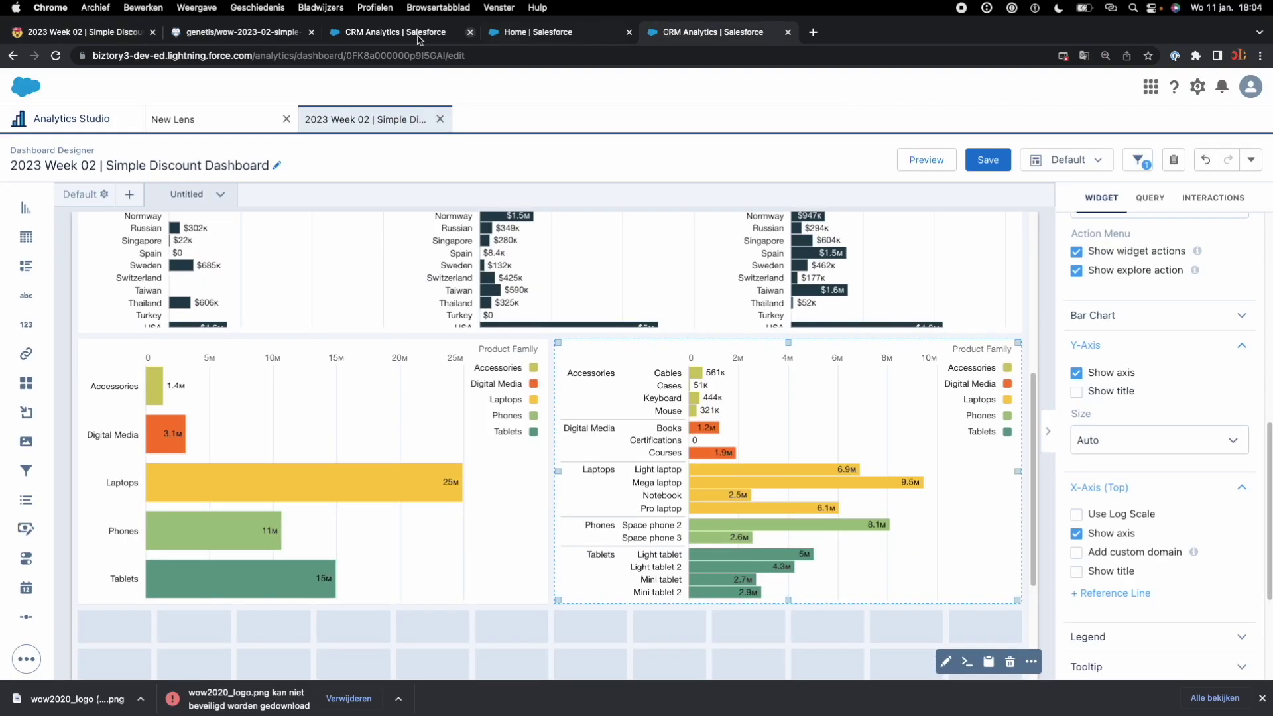
click(103, 37)
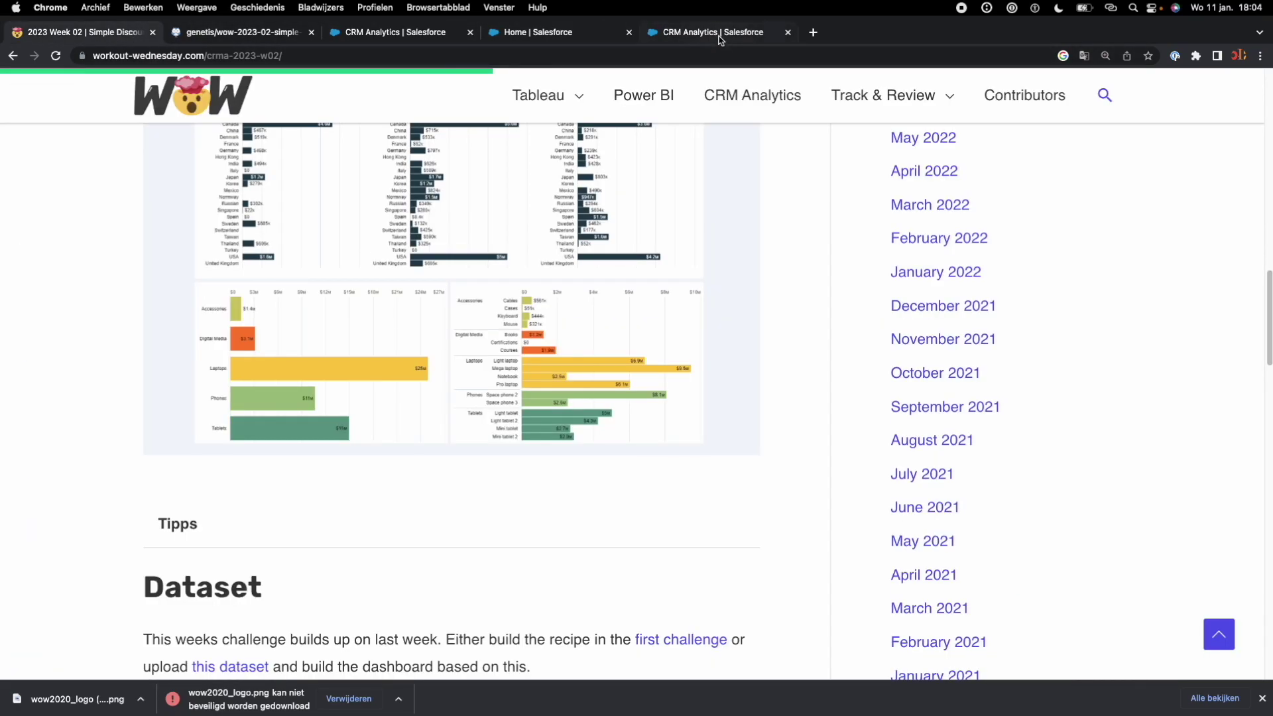
click(715, 36)
click(131, 40)
scroll(531, 428, up, 2)
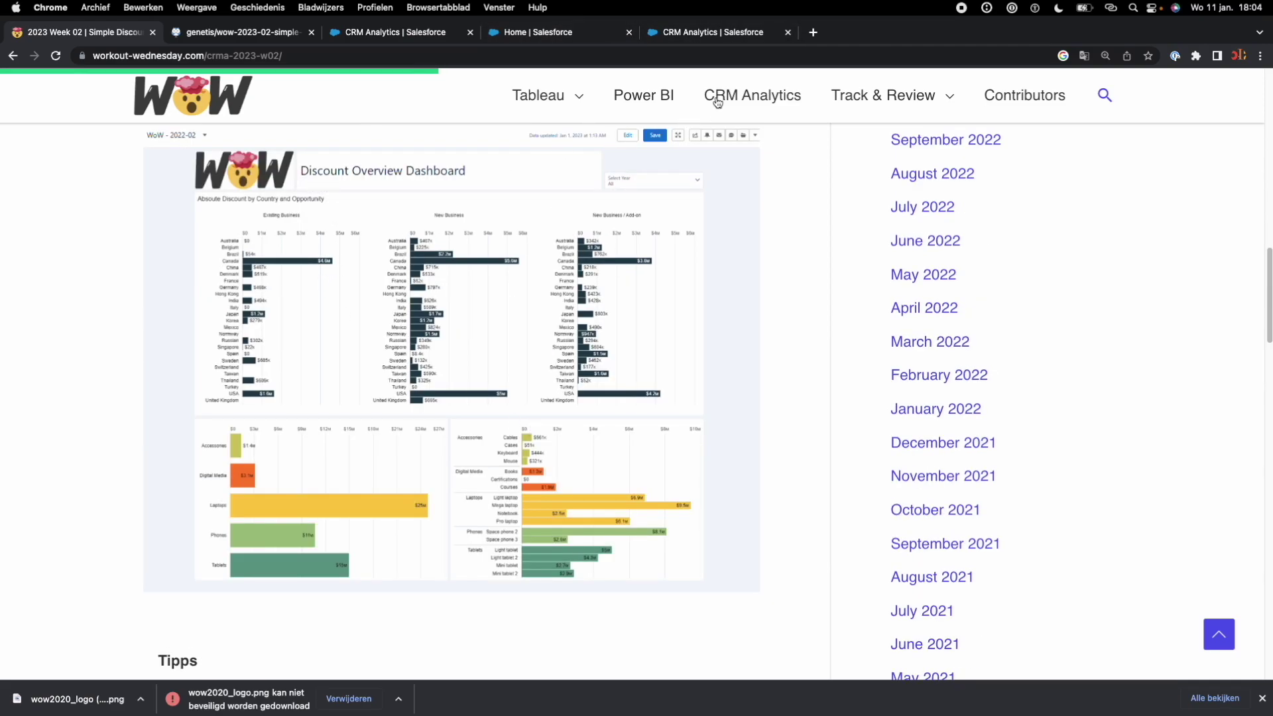
click(720, 36)
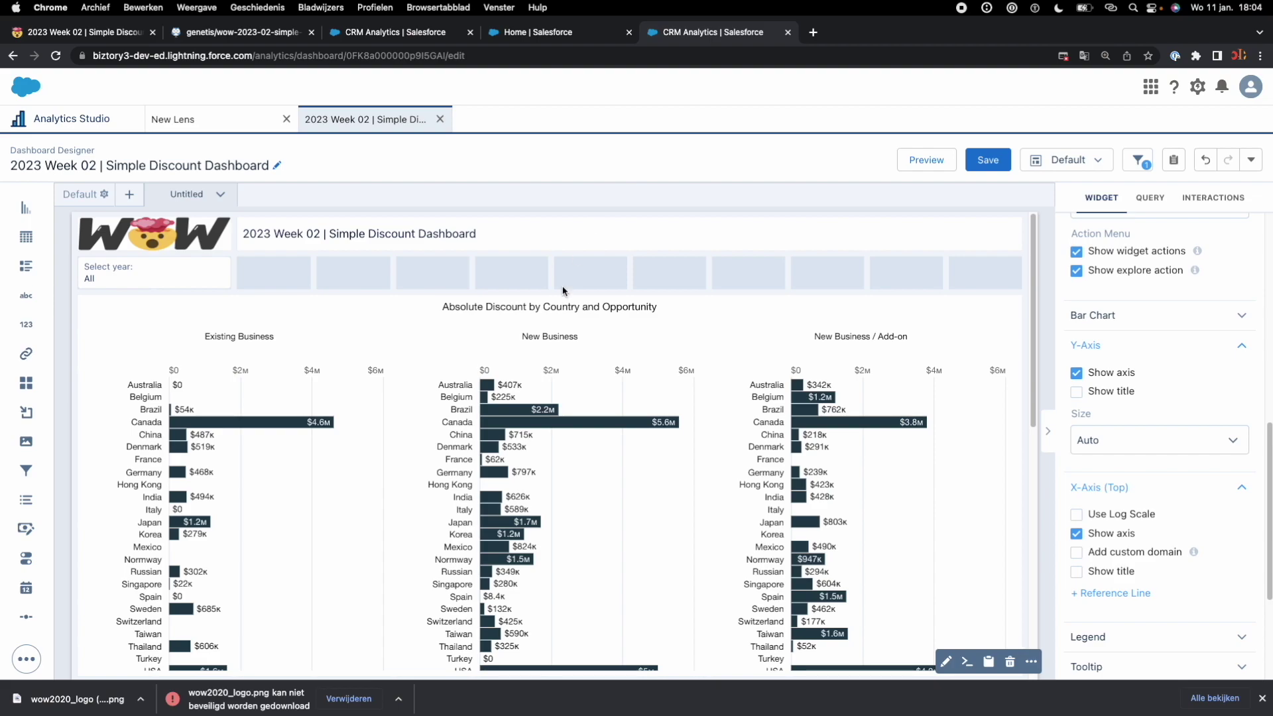
- Extend the dashboard's title text widget to two grid rows high and change its text to "Discount Overview Dashboard"
click(405, 240)
click(631, 278)
click(627, 245)
drag(630, 250, 629, 289)
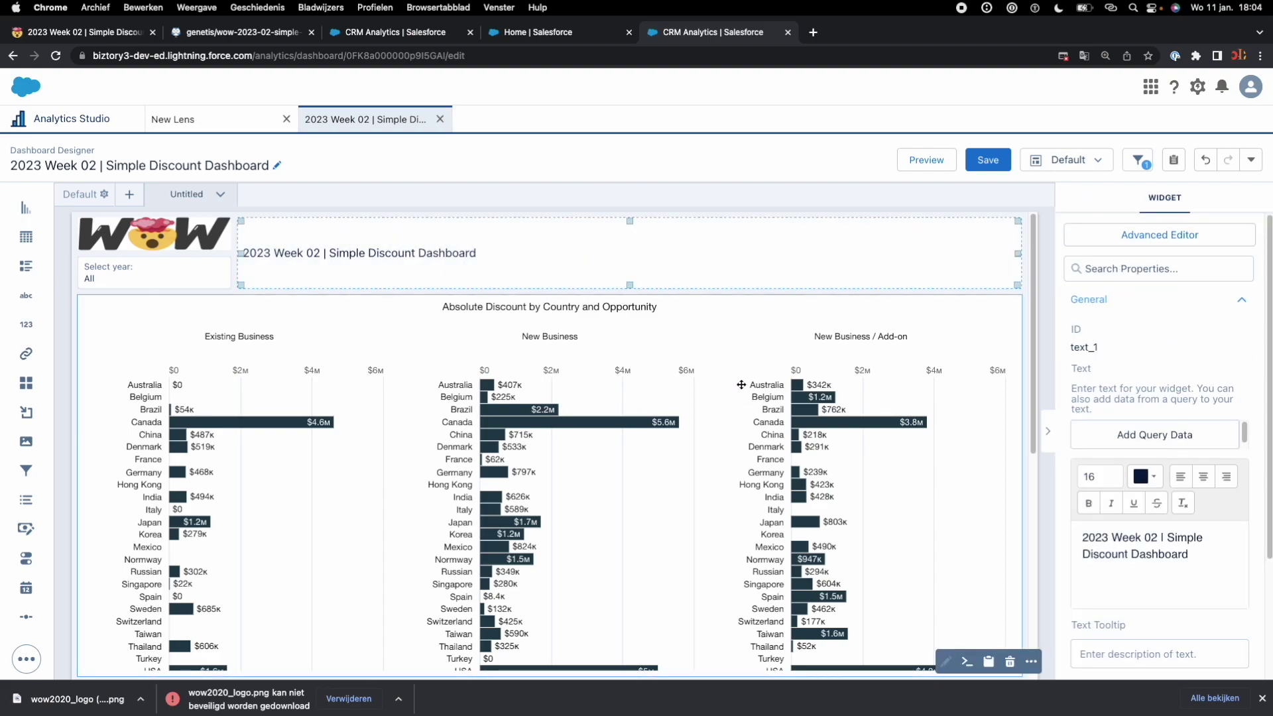
drag(1214, 590, 1075, 533)
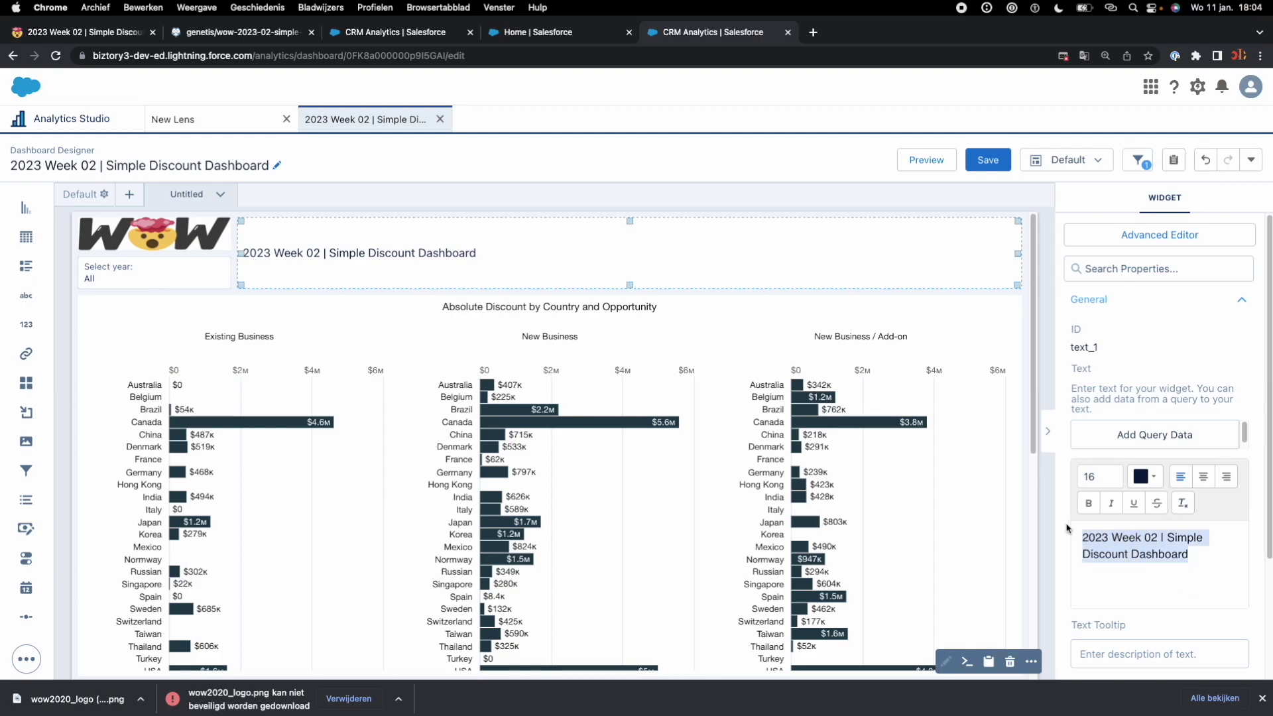
text(Discount Over)
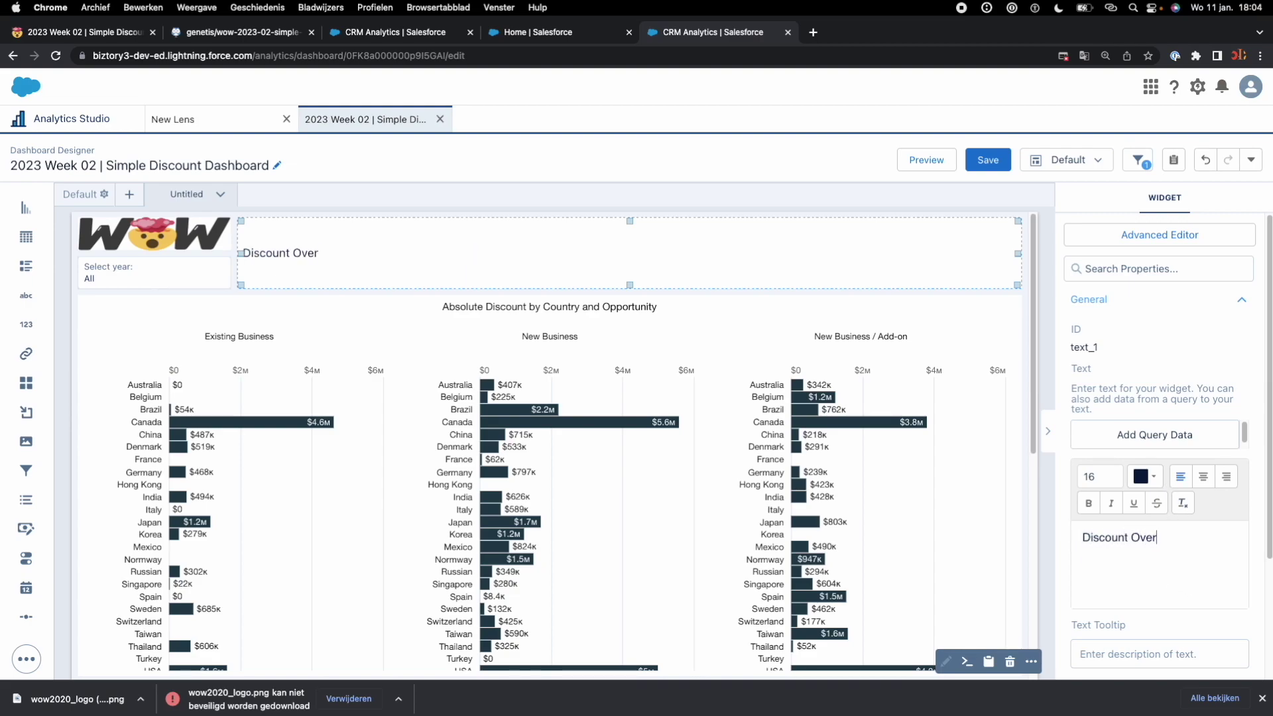
text(view Dashboard)
- Narrow the title widget by two columns and move the "Select year:" filter into the lower row of the freed space
click(160, 279)
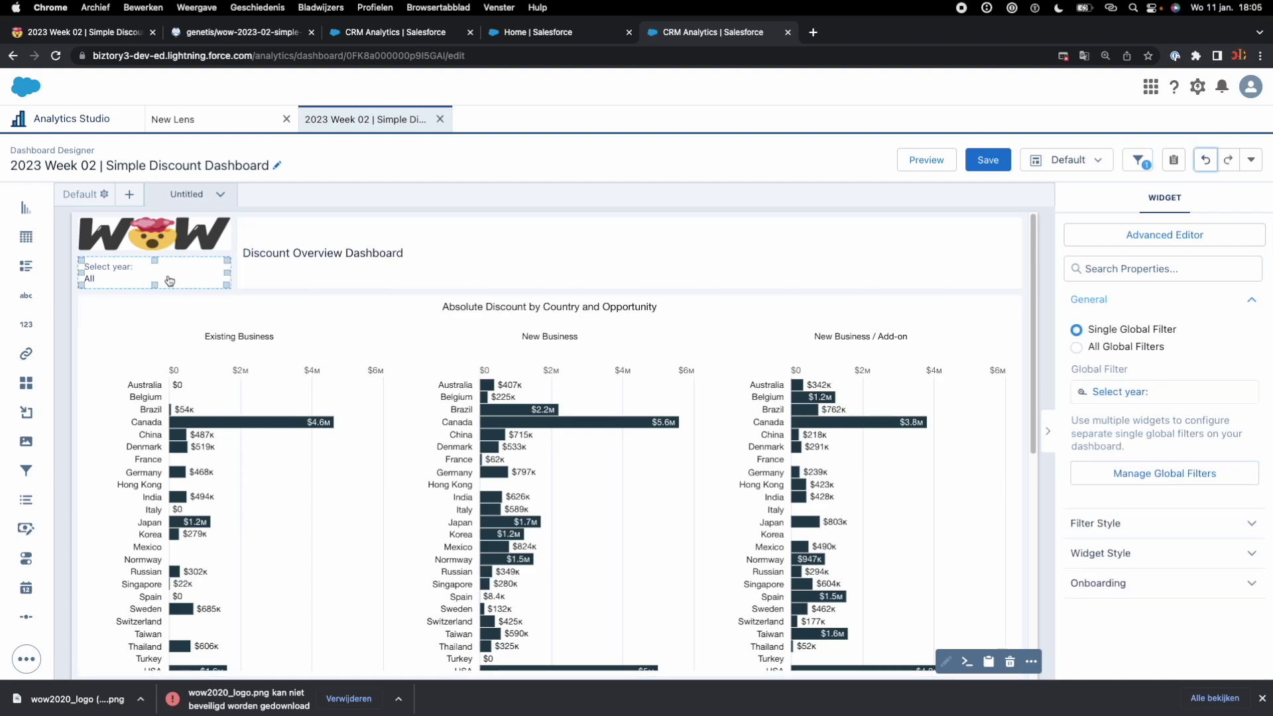
click(923, 266)
drag(1019, 254, 862, 252)
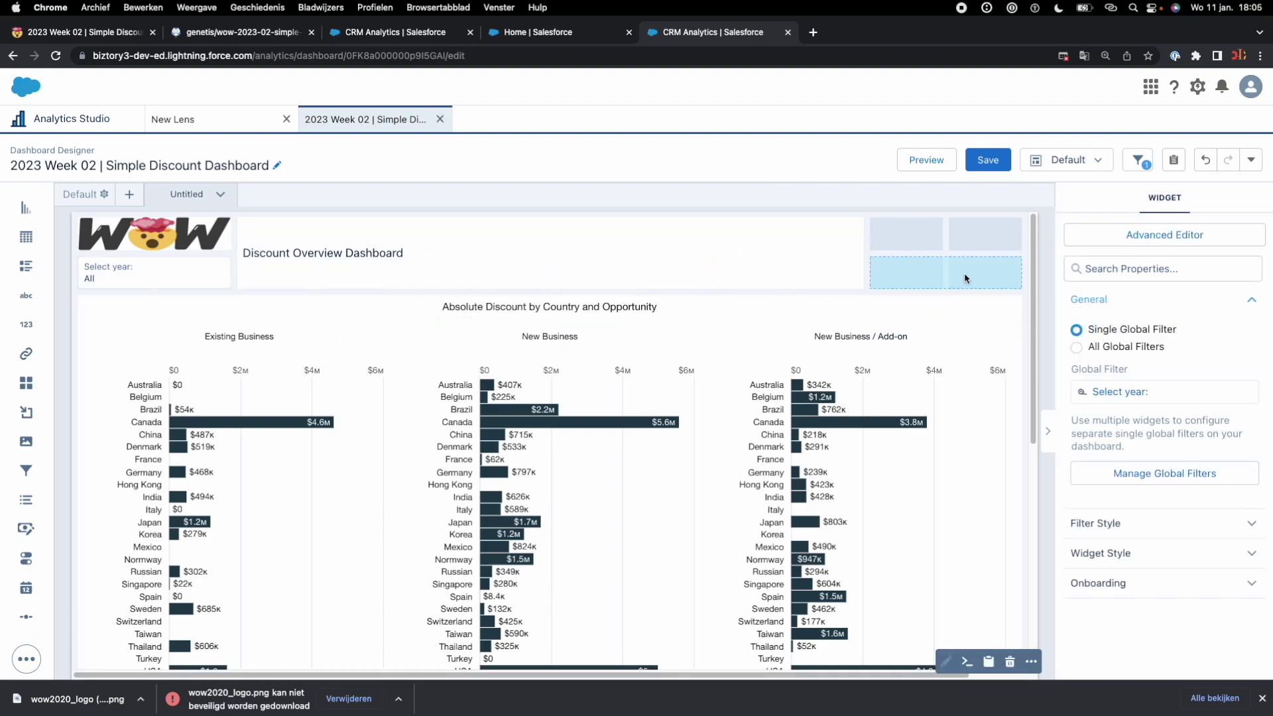
drag(965, 274, 966, 271)
- Preview the new header layout and enlarge the WOW logo widget to two grid rows high
click(929, 161)
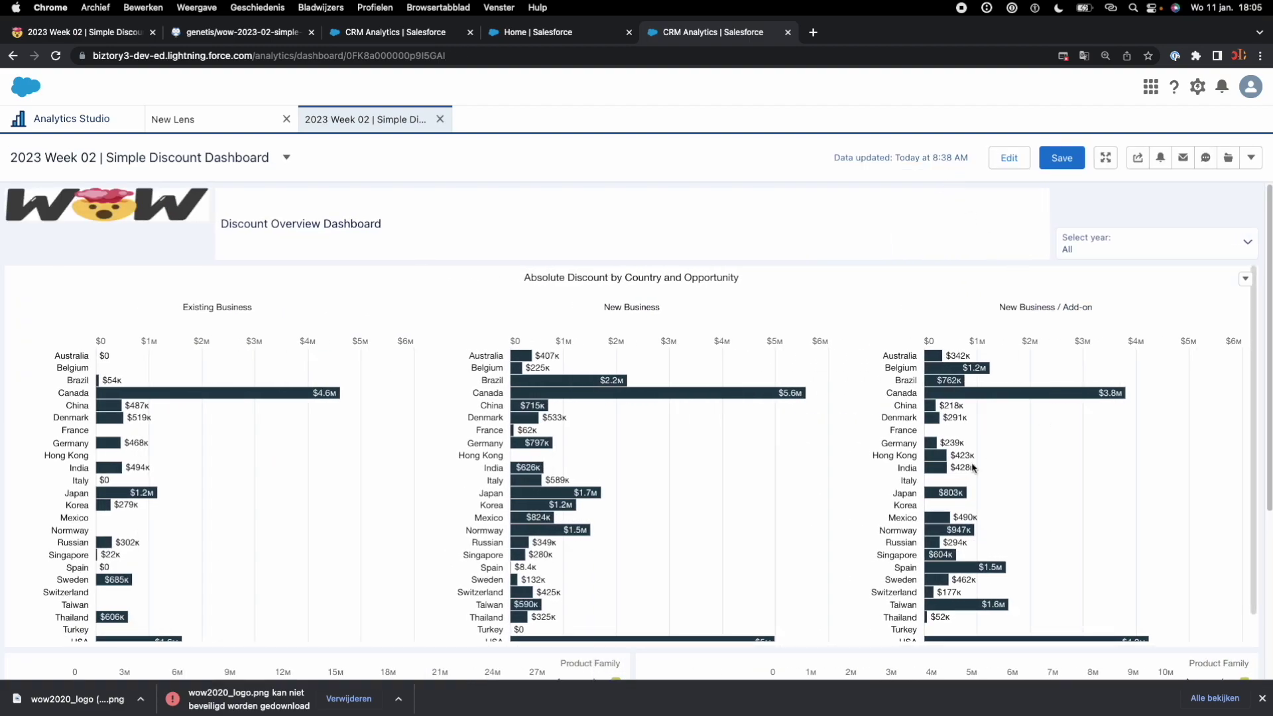
click(1009, 158)
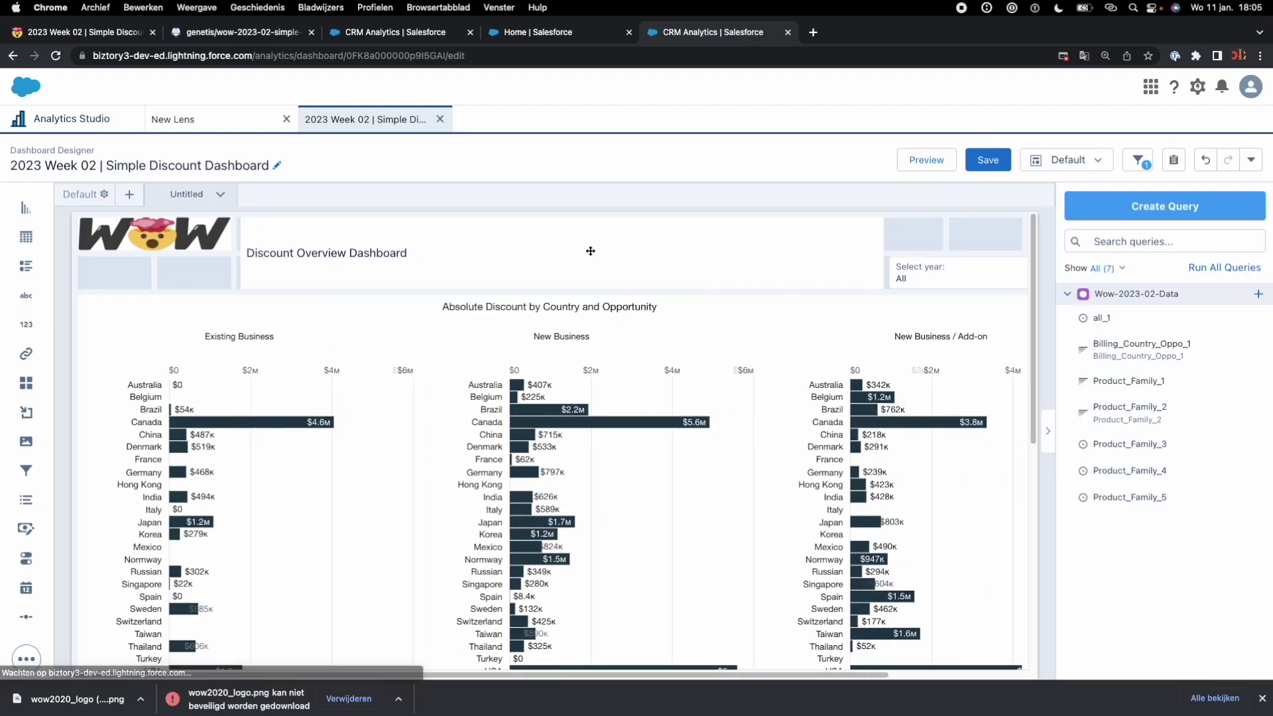
click(144, 240)
click(550, 205)
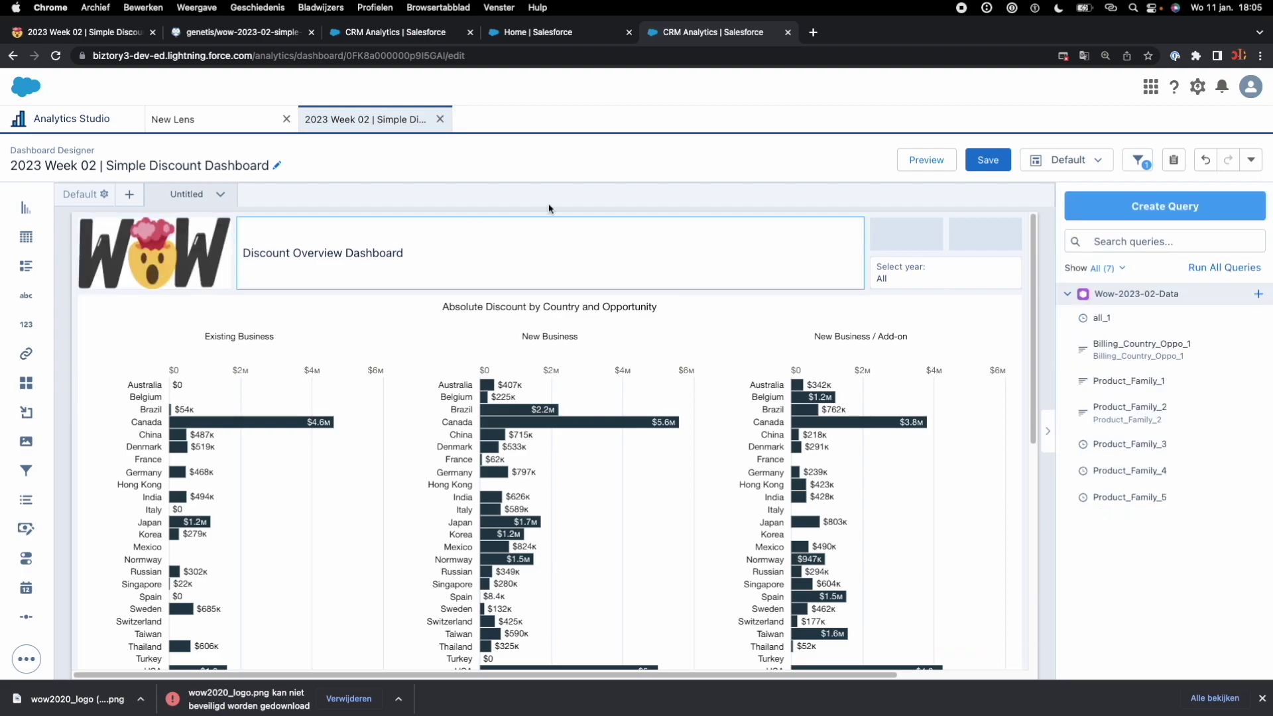
- Preview the full dashboard to check the header and charts, and return to editing
click(918, 161)
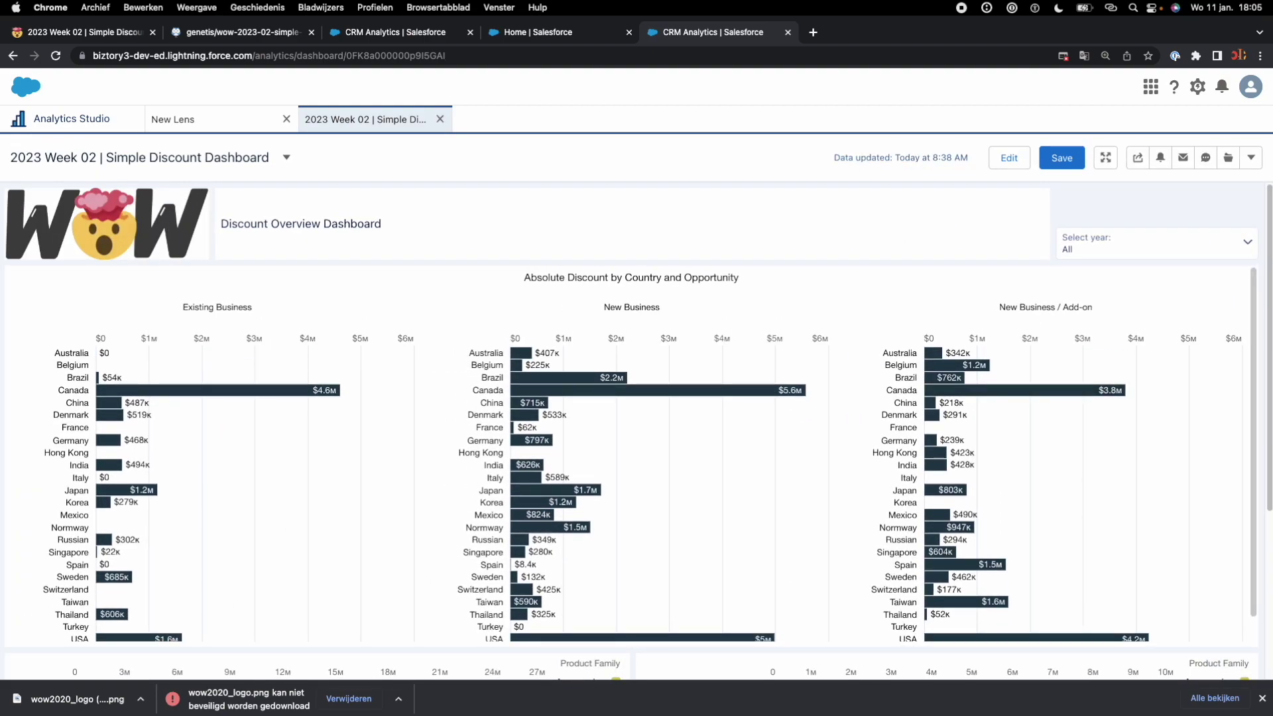
scroll(1263, 340, down, 4)
scroll(1264, 340, up, 4)
click(1009, 157)
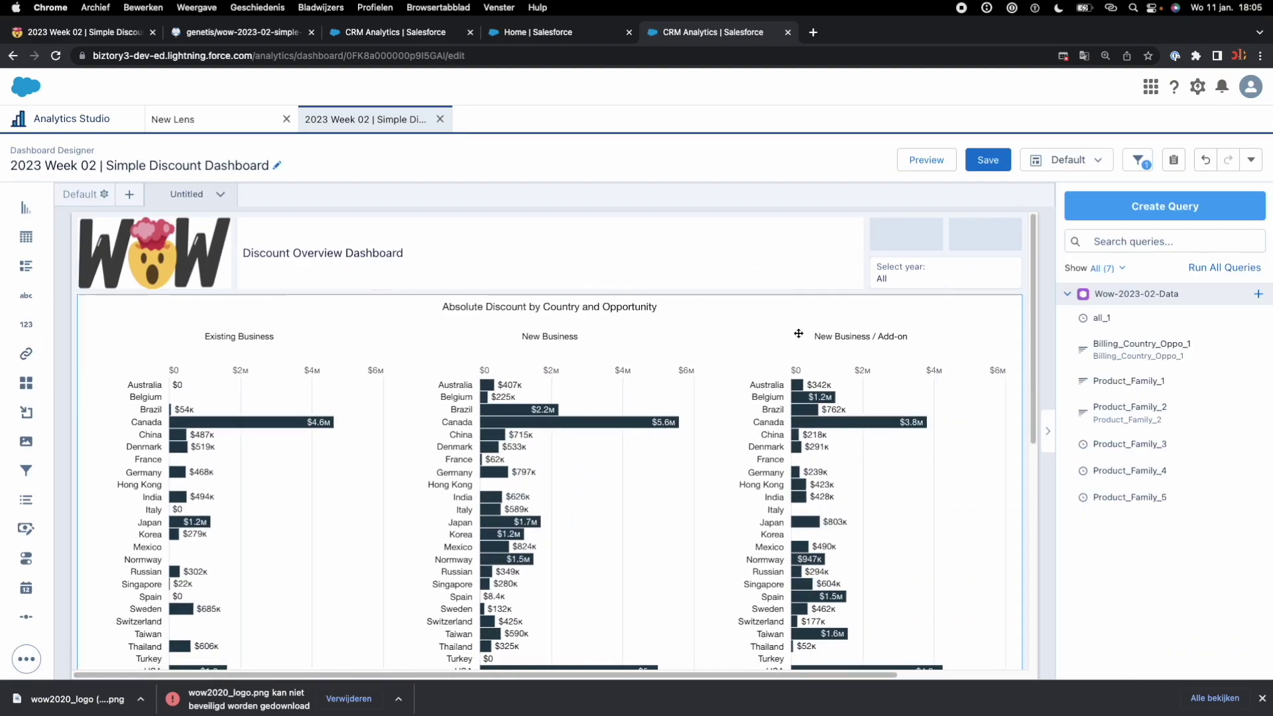